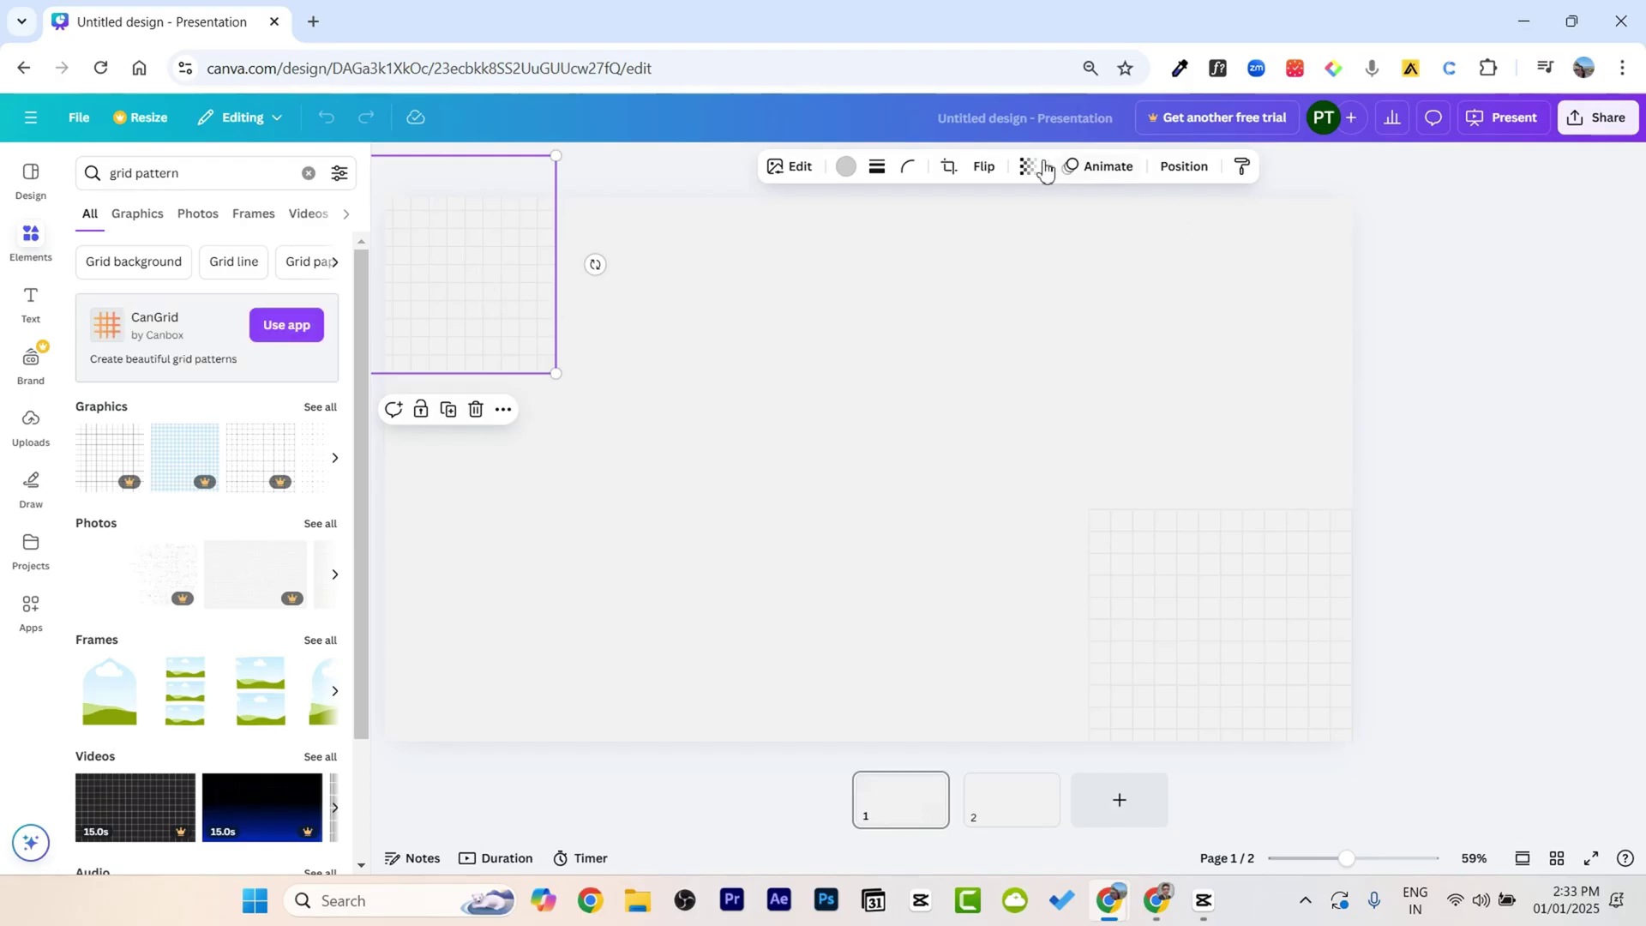
Step: Open the transparency setting of the grid pattern near the page's upper-left corner
click(1028, 167)
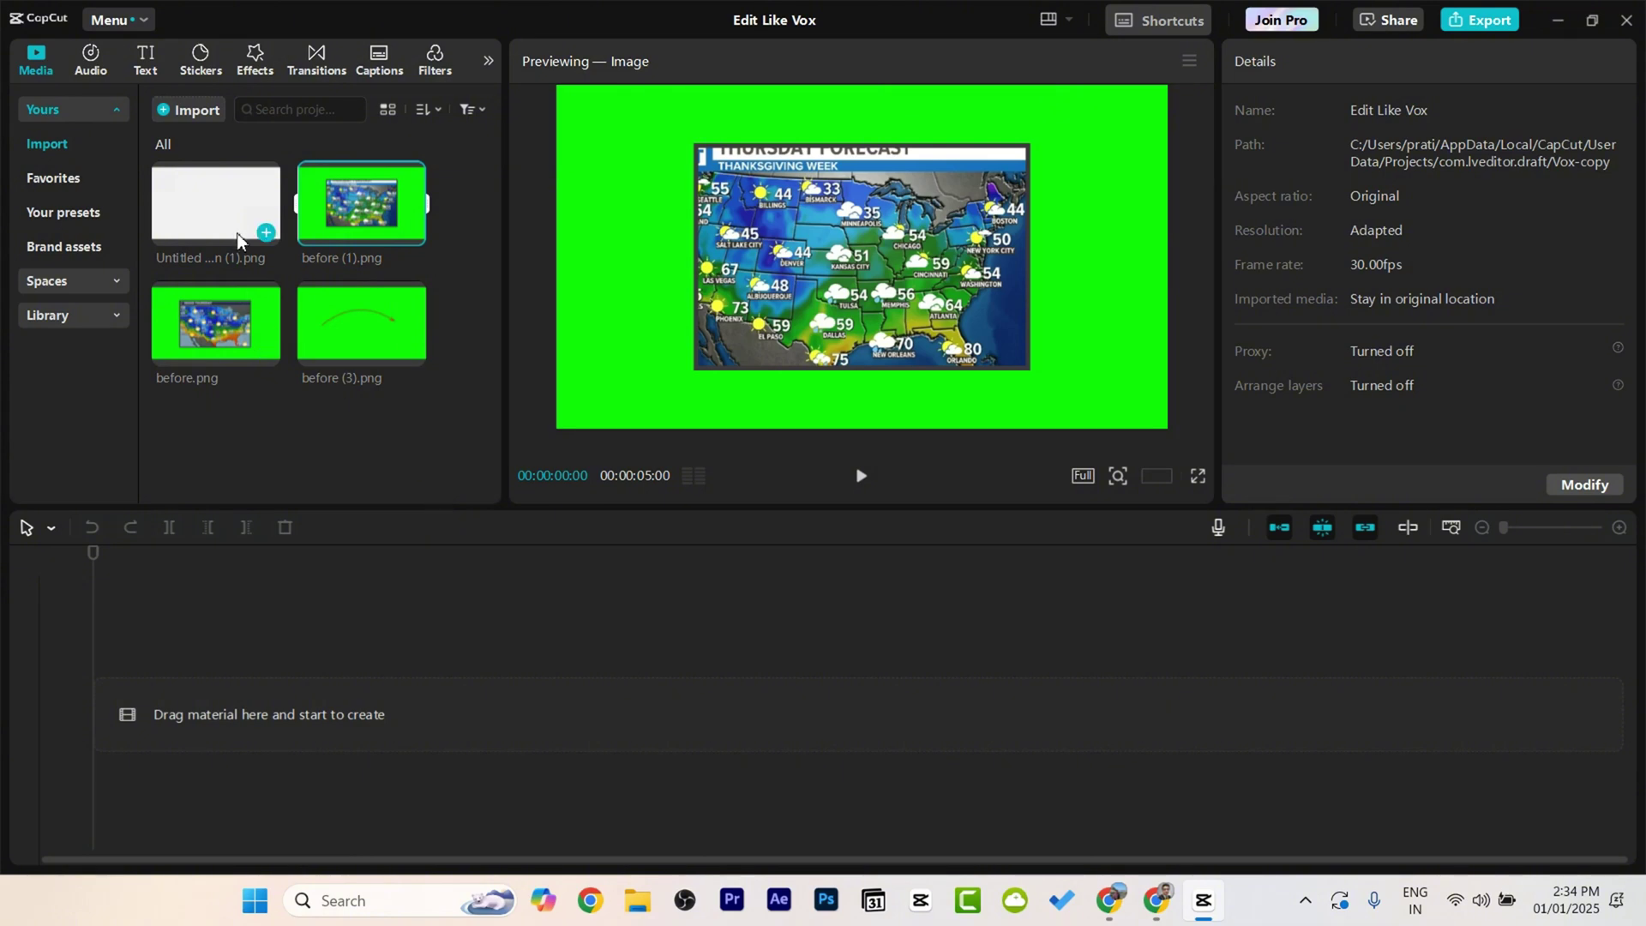
Step: Switch to CapCut, place Untitled design (1).png at the start of the timeline and extend the clip to 8 seconds
click(1077, 430)
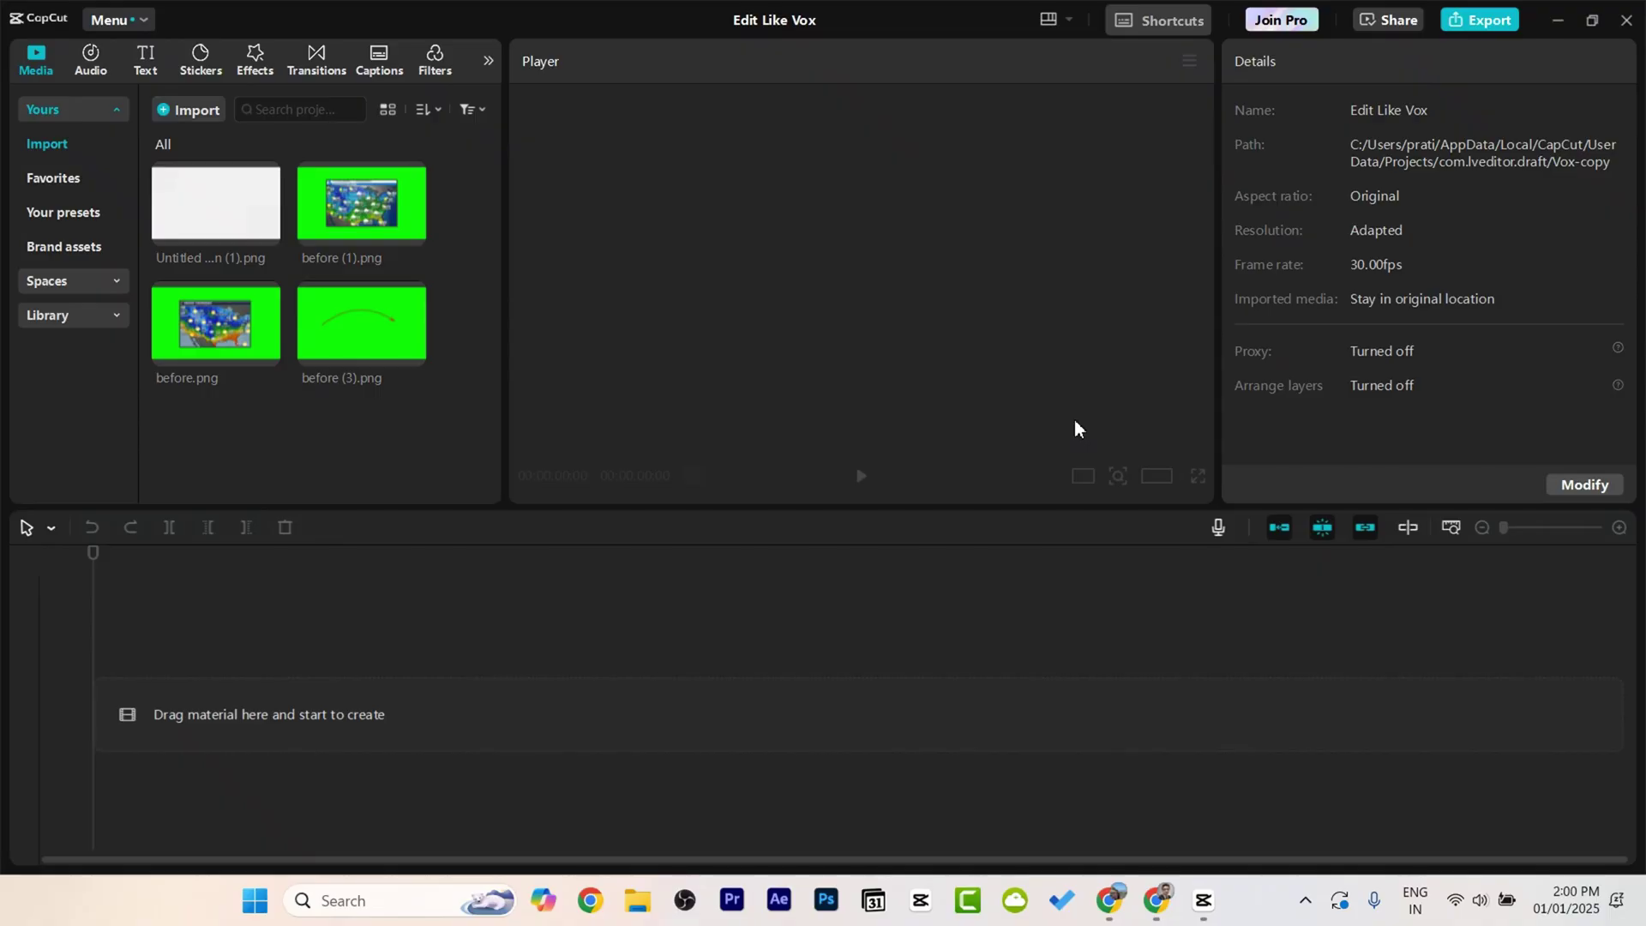
drag(198, 213, 231, 628)
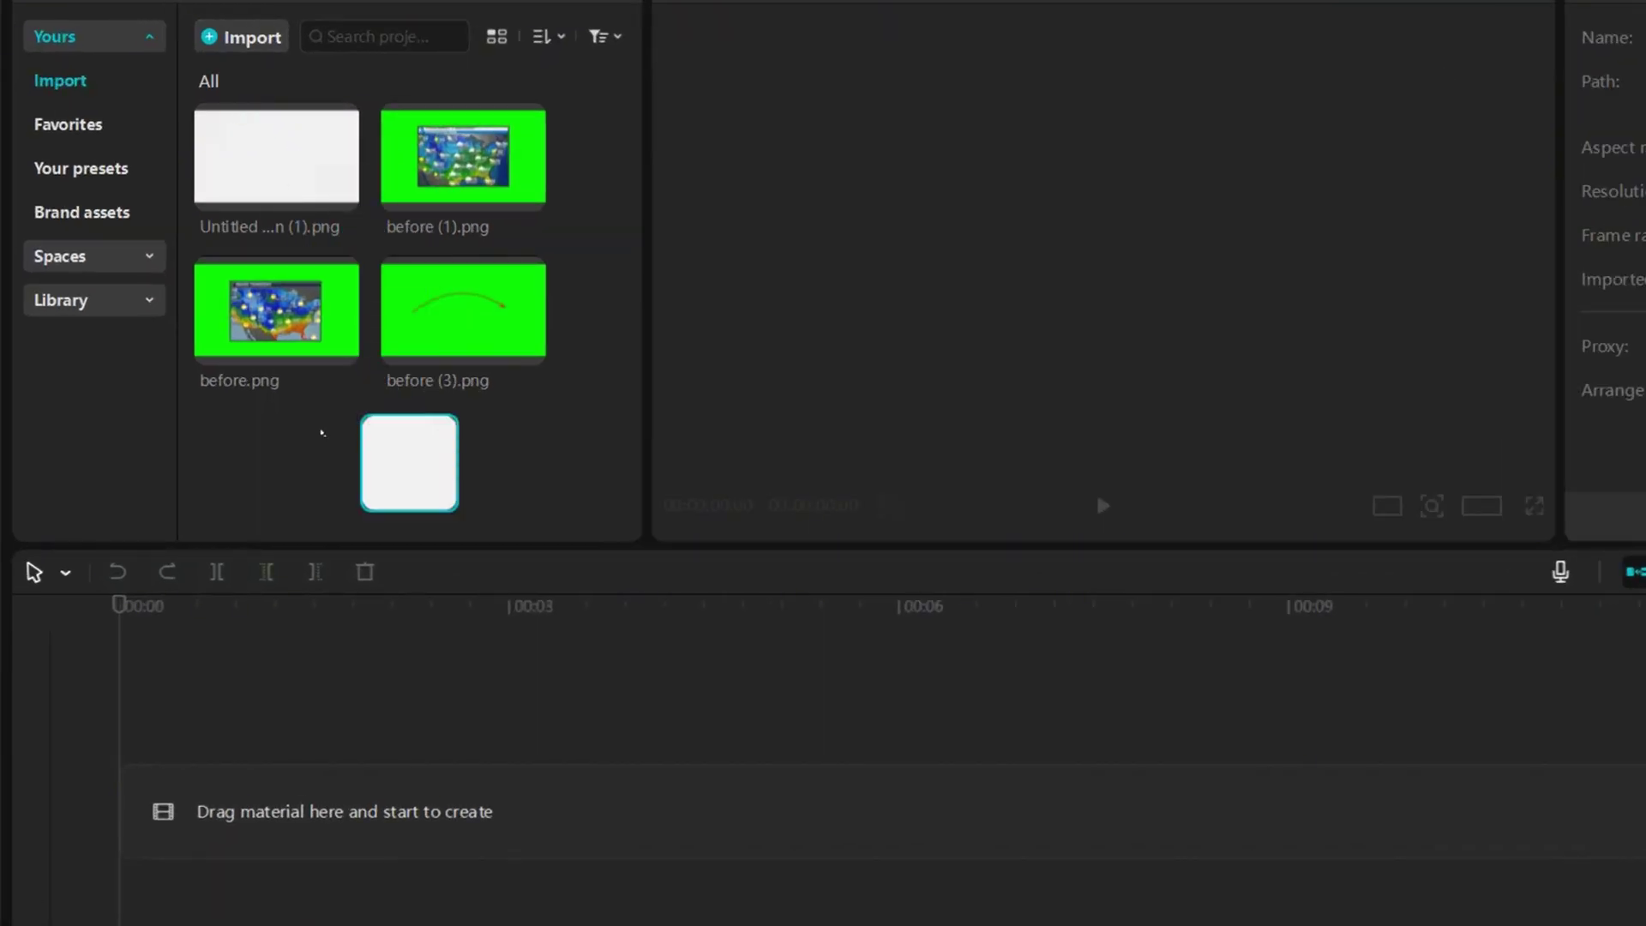
drag(296, 699, 343, 780)
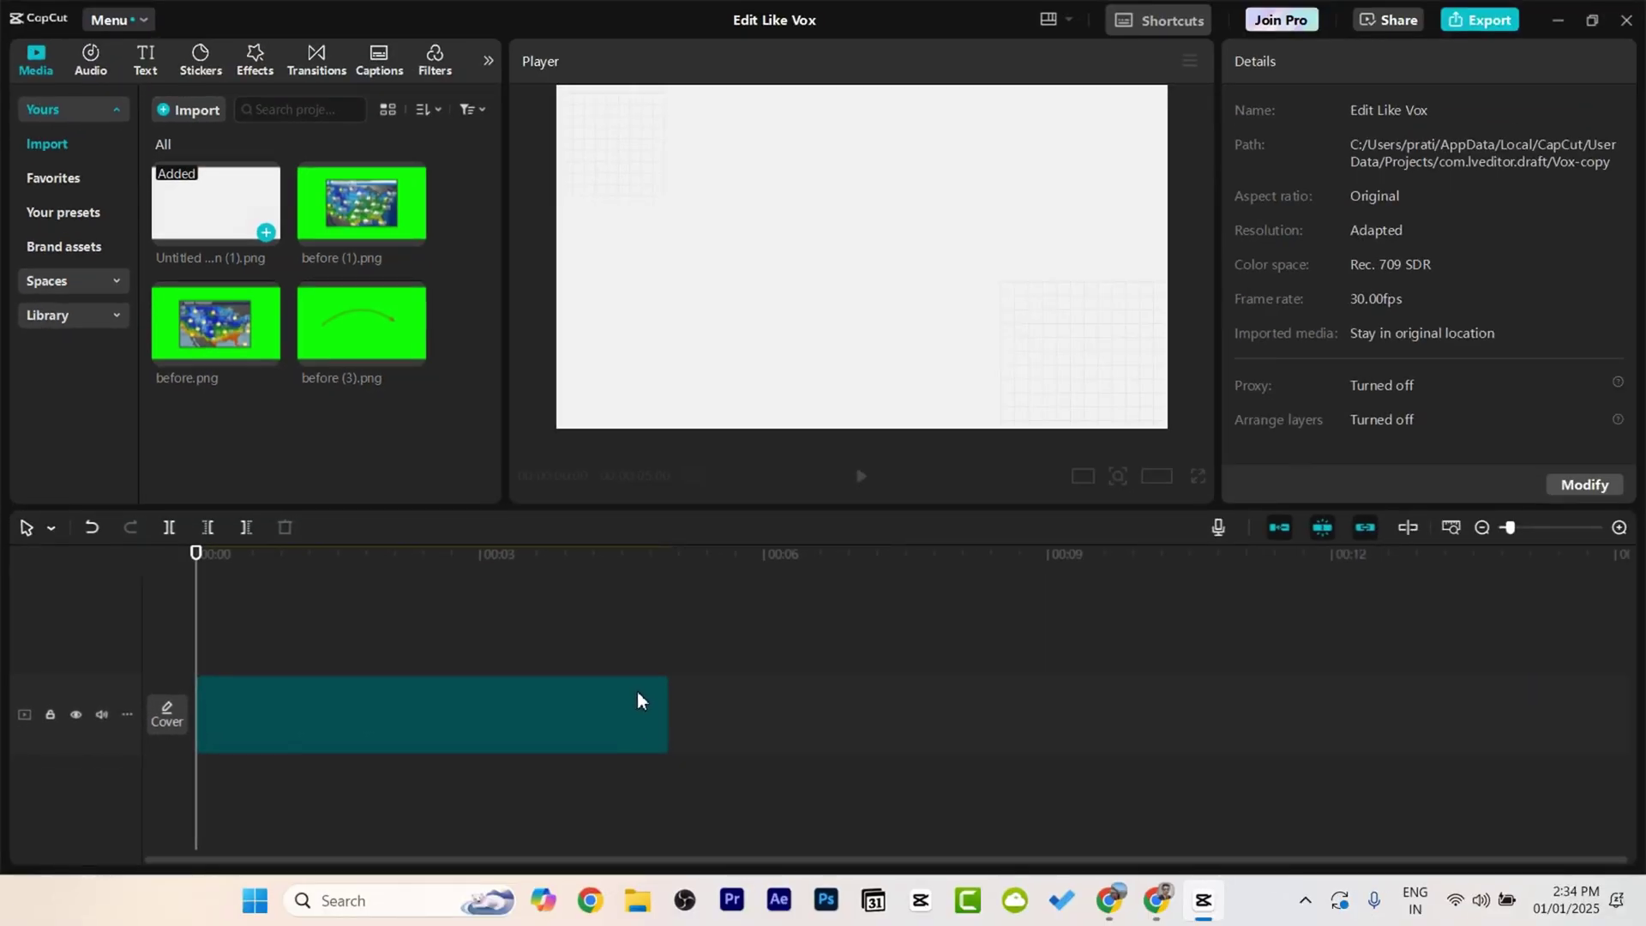
drag(862, 709, 953, 708)
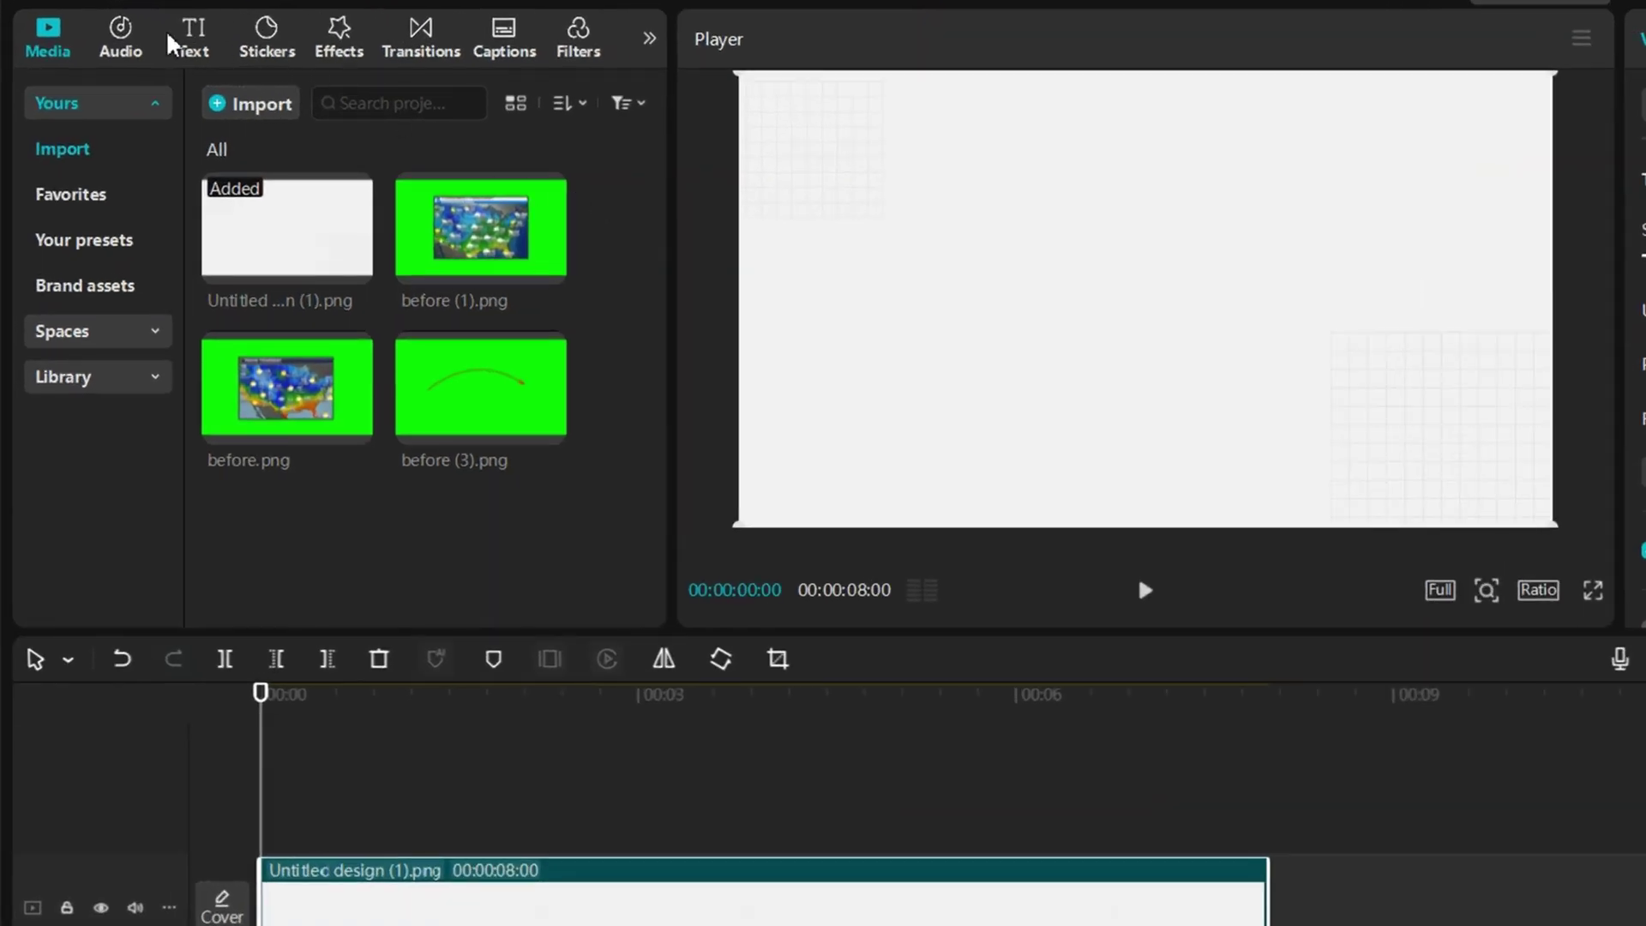
Step: Add a default text clip above the background image and extend it to match the background's 8-second duration
click(146, 60)
drag(255, 182, 266, 832)
drag(648, 829, 1263, 843)
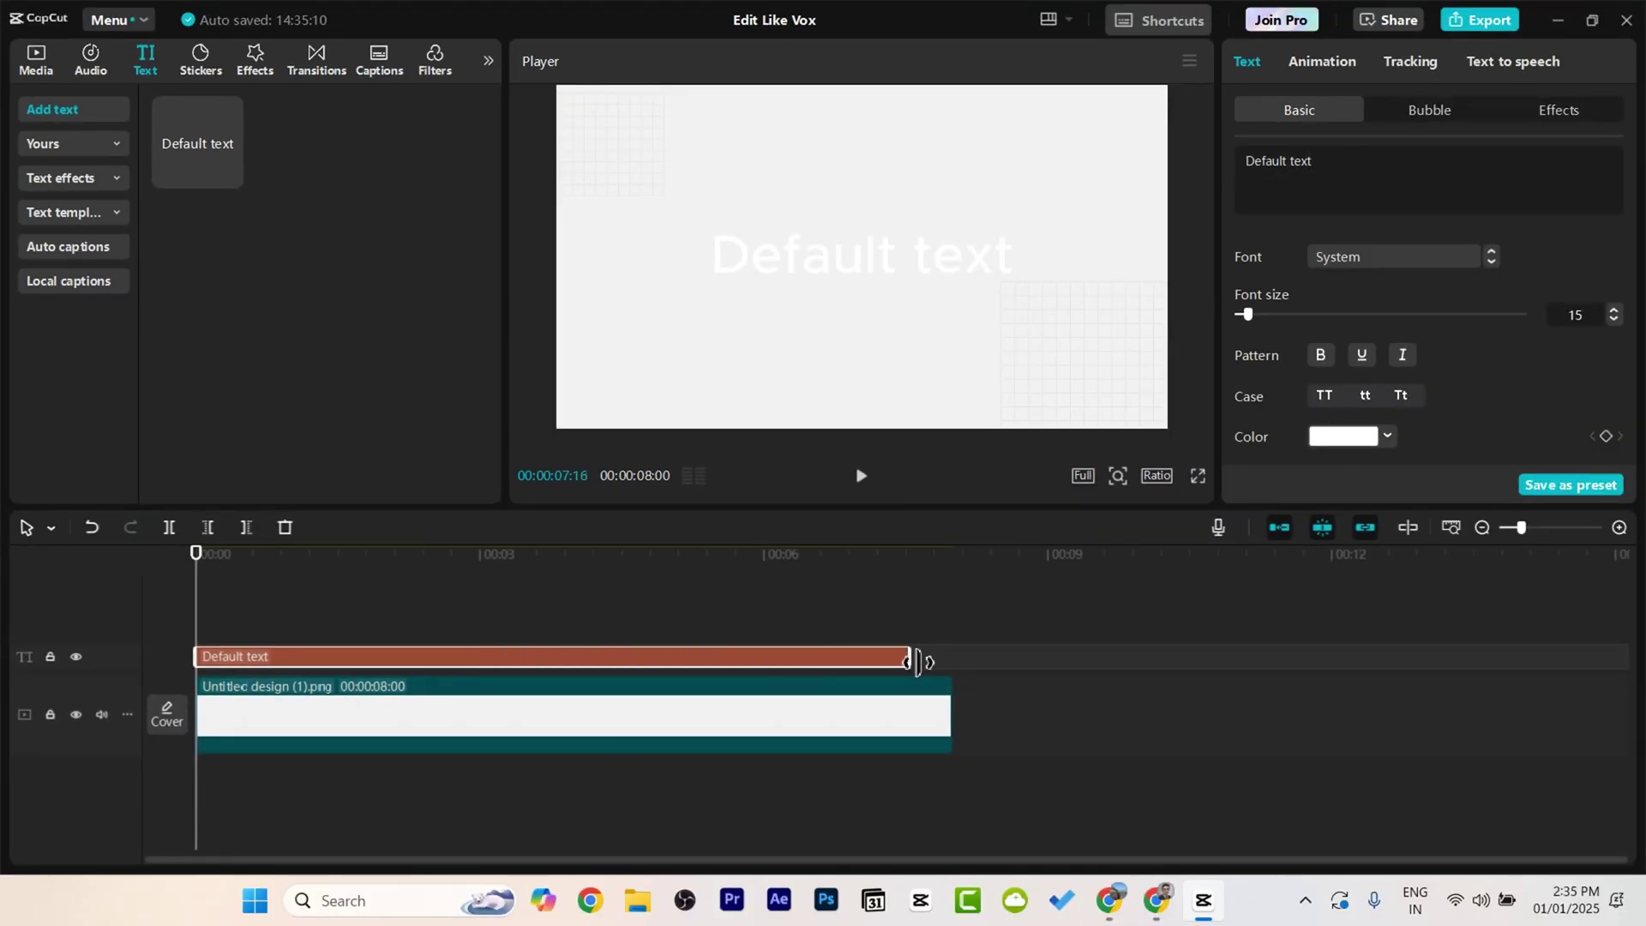
drag(950, 665, 951, 665)
Step: Replace the default text with a row of seven hyphens and set its font to DecoType Naskh Special
double_click(867, 278)
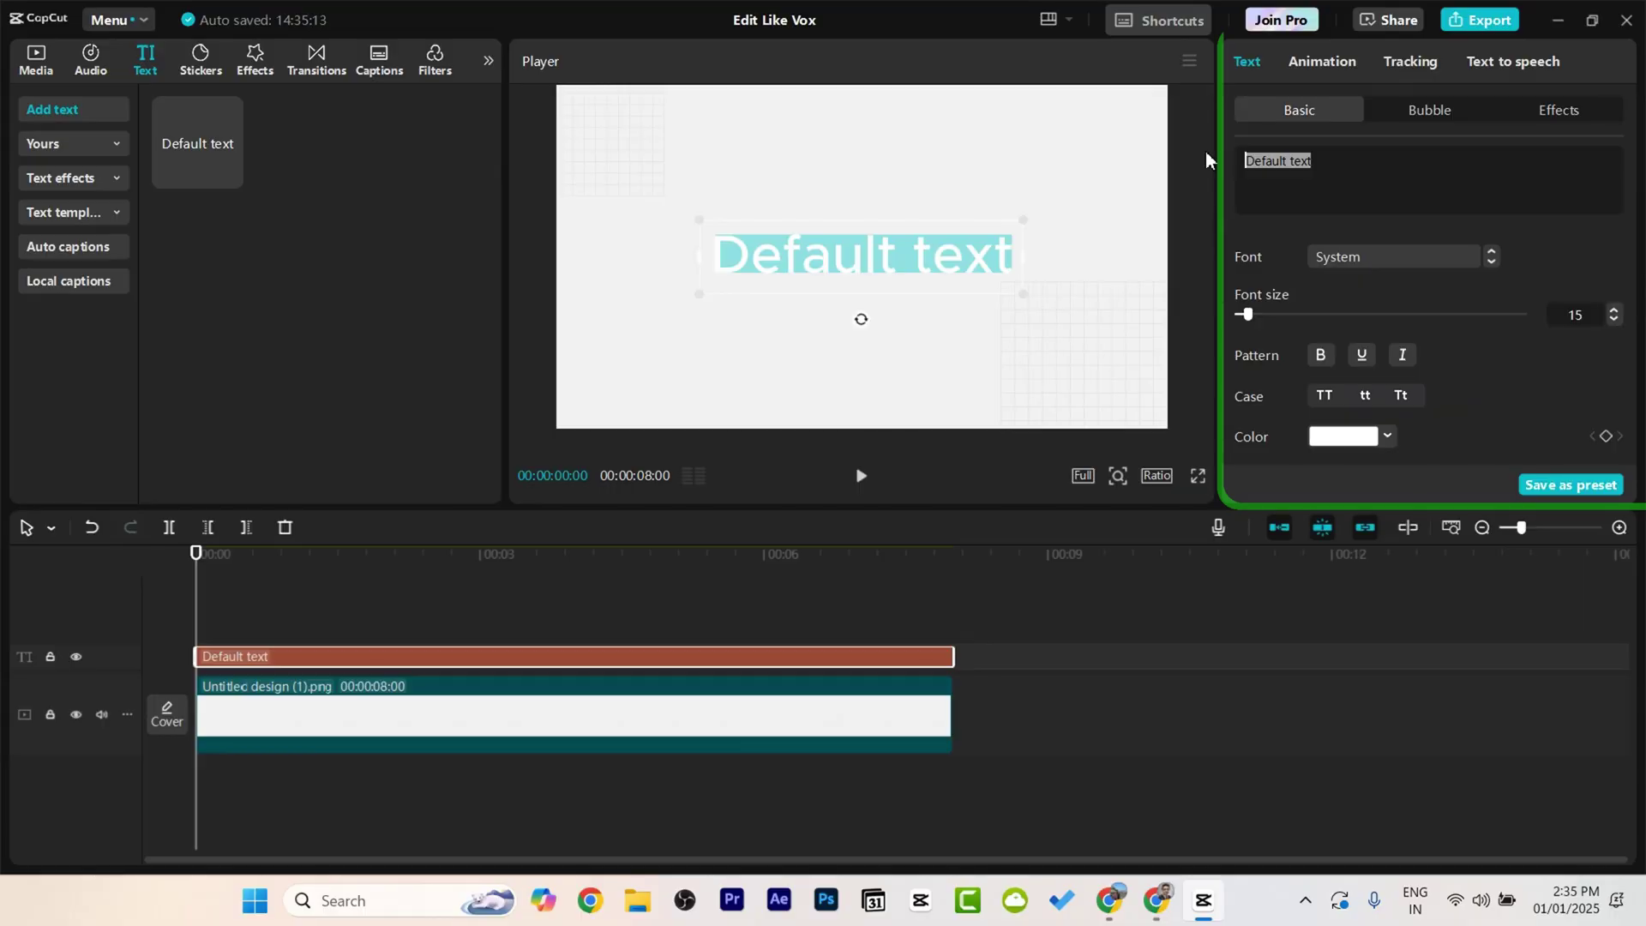
text(-------)
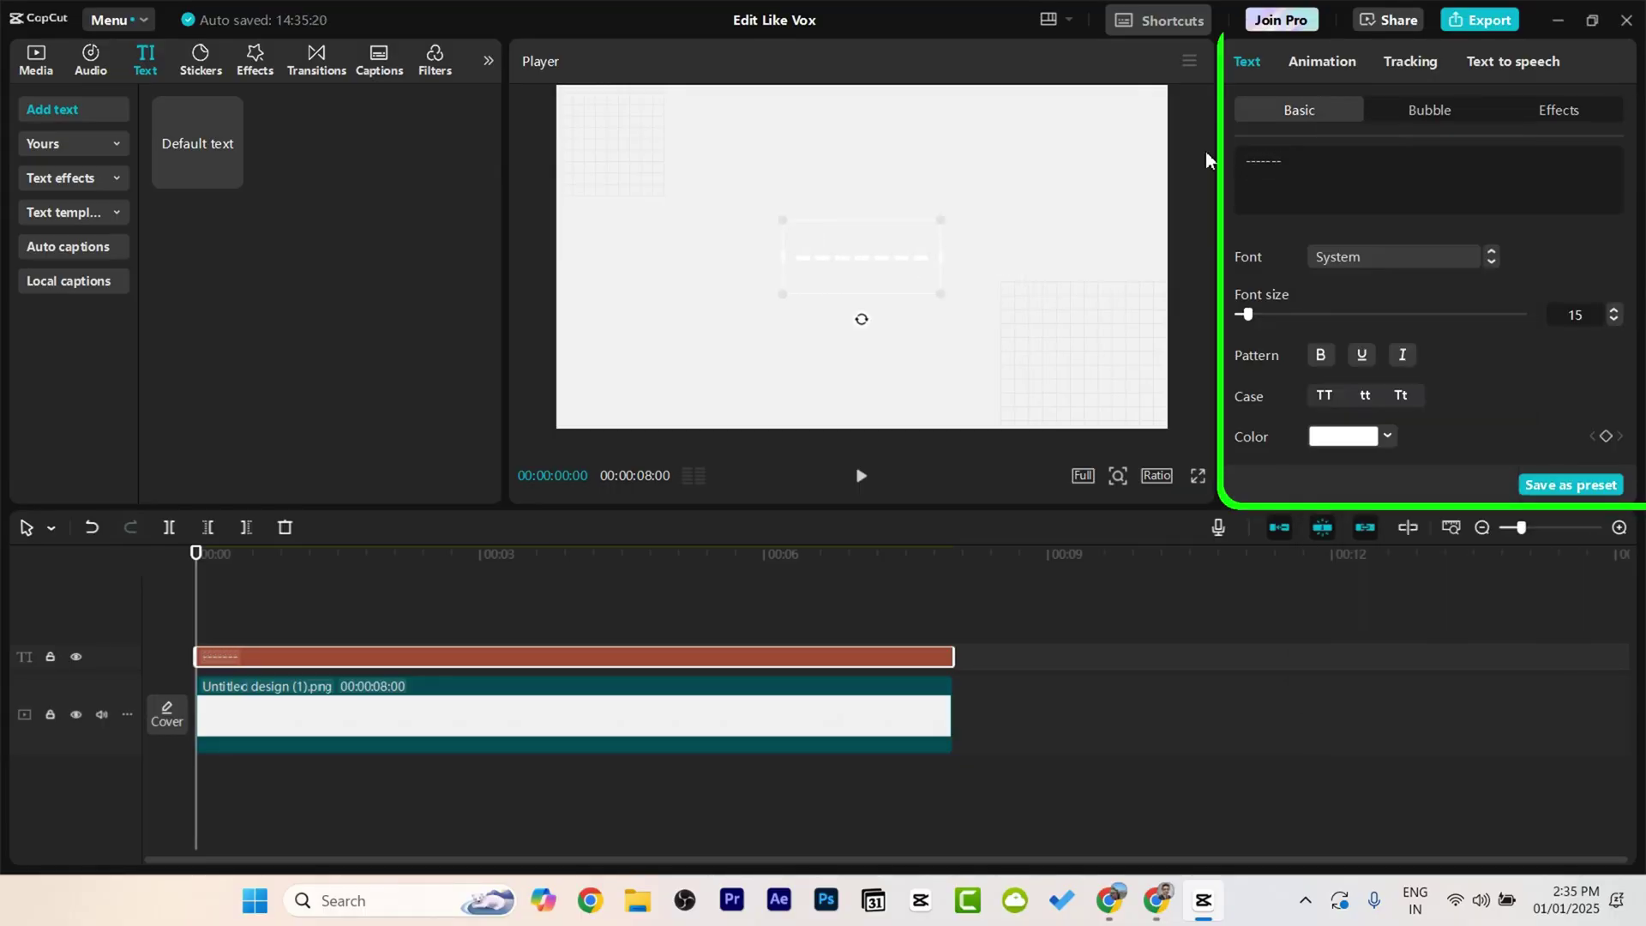
click(1398, 256)
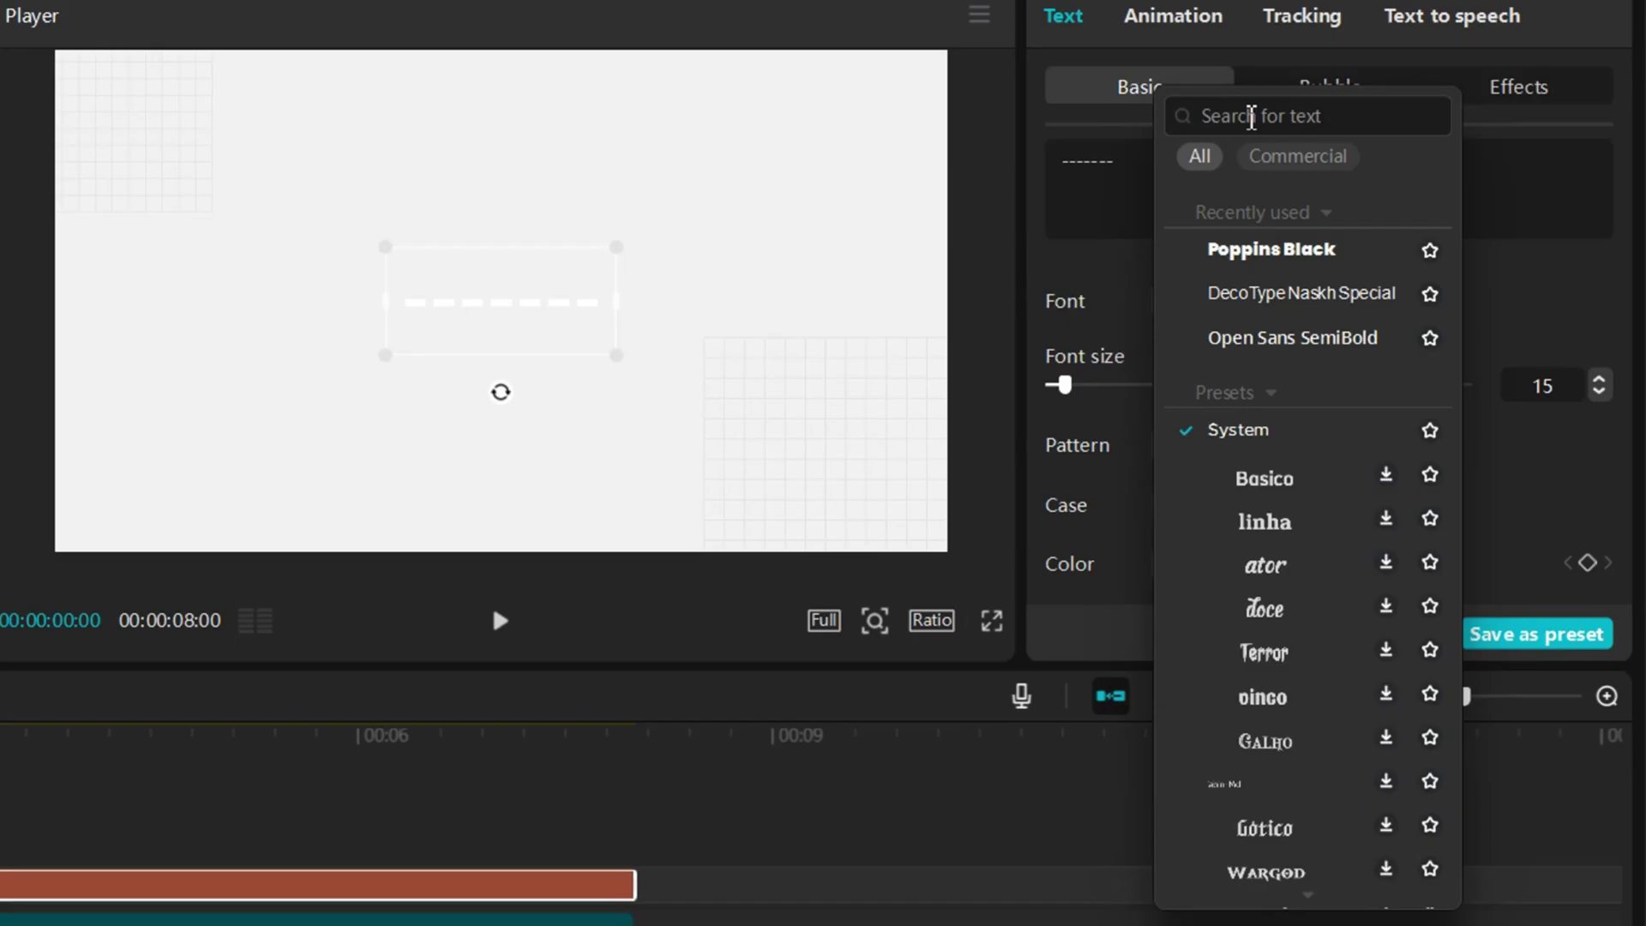
text(d)
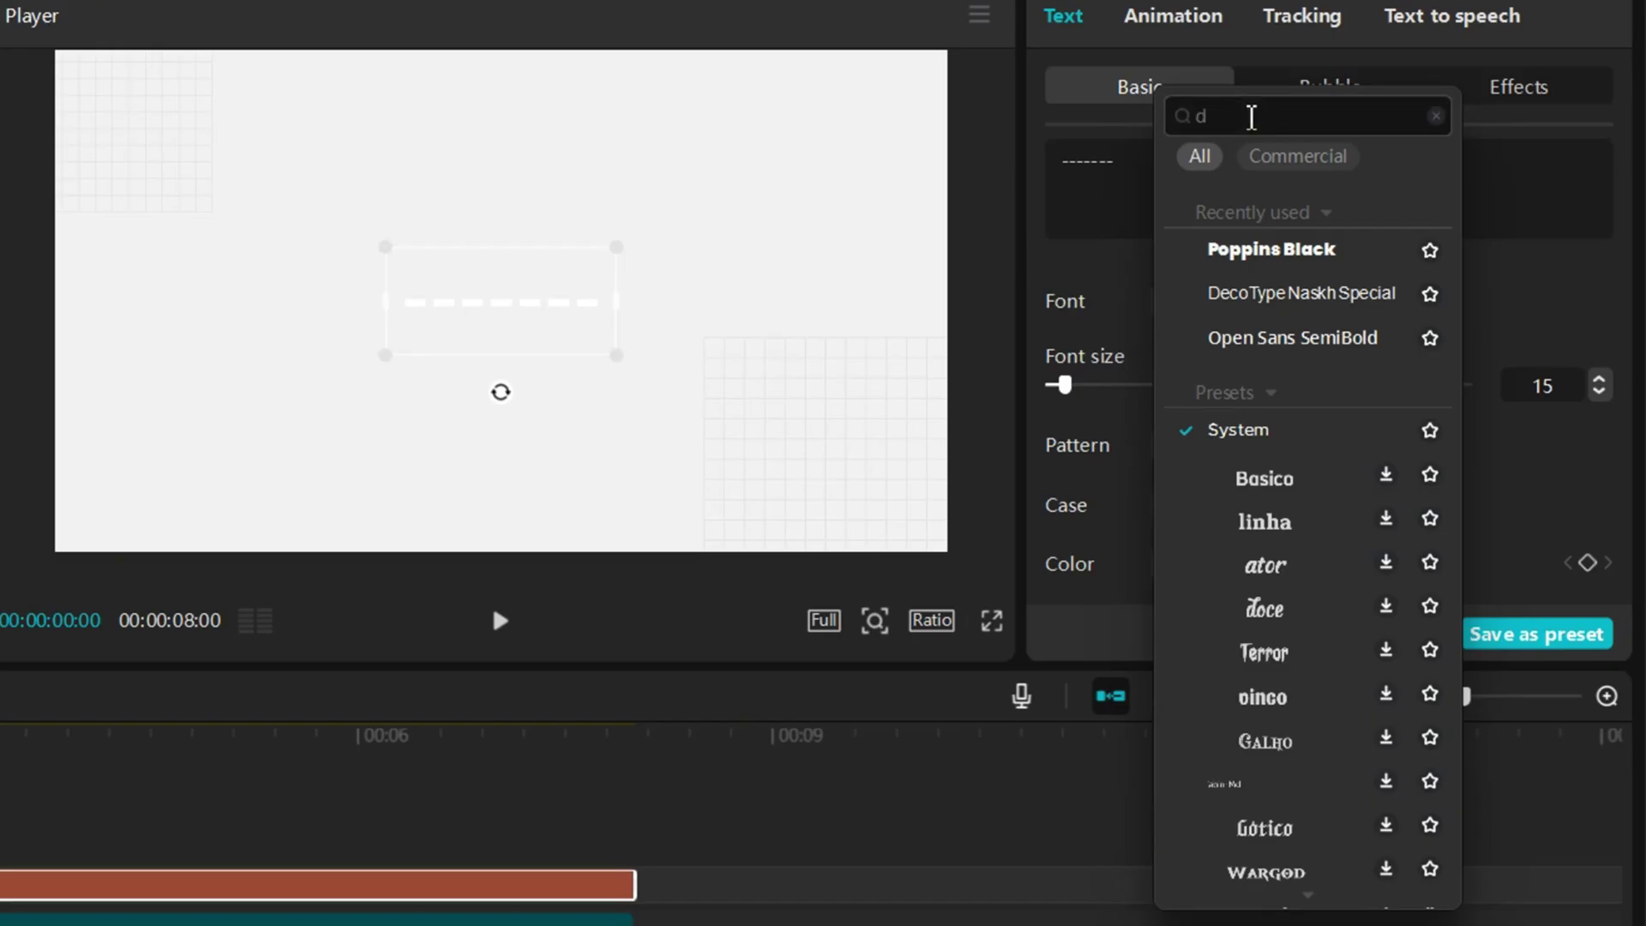
text(eco)
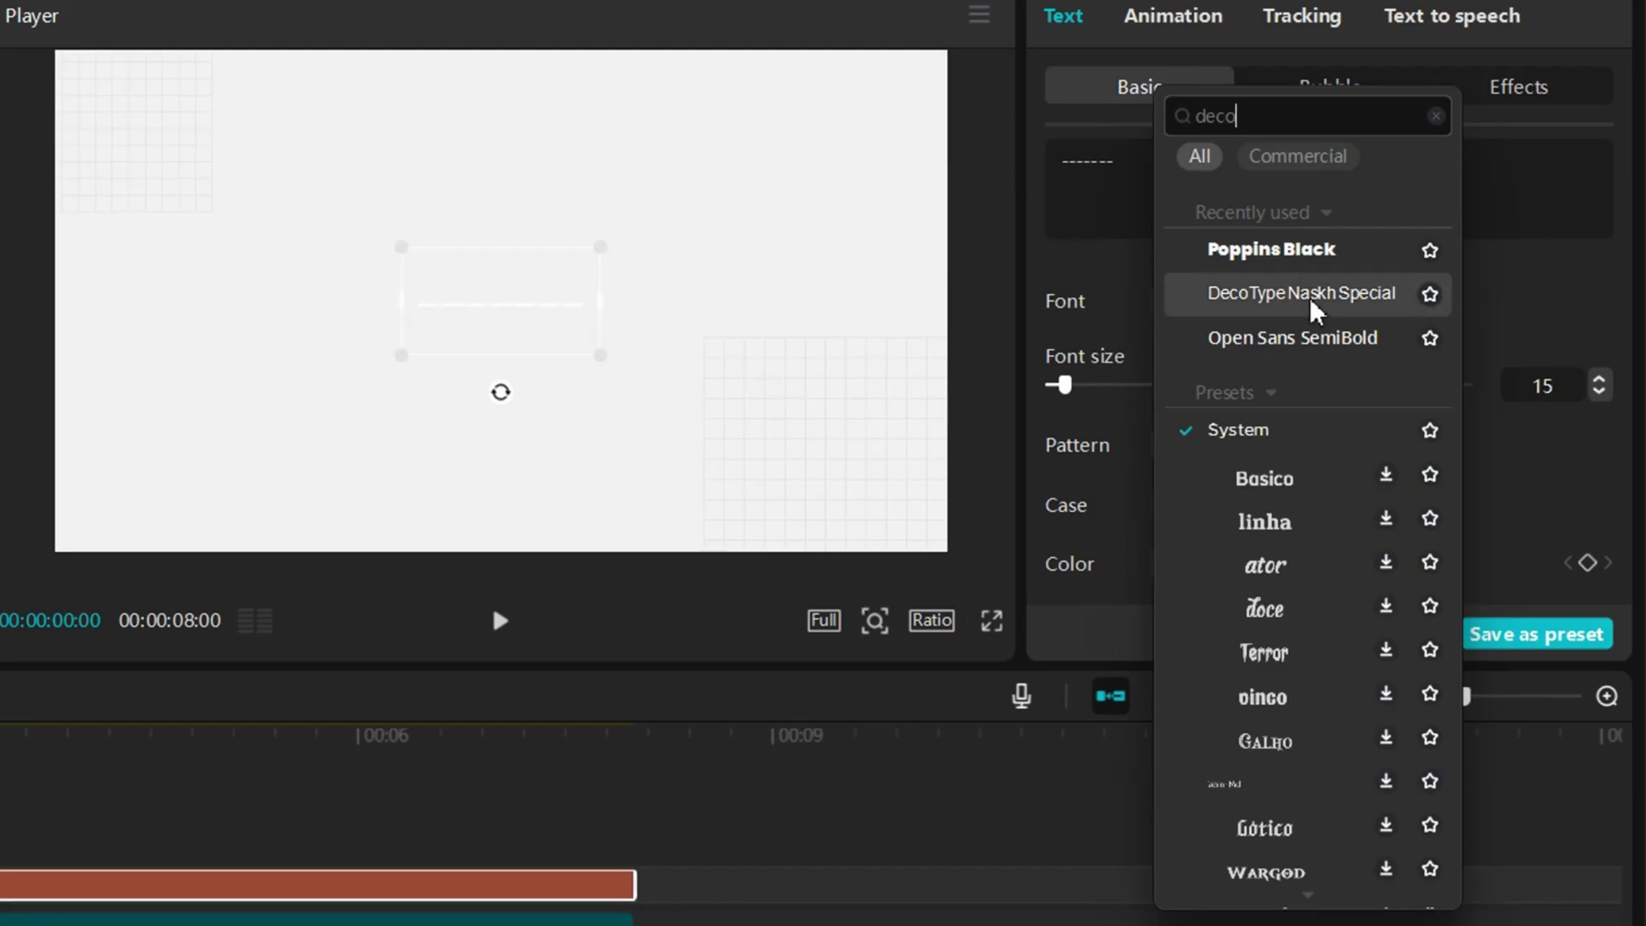
click(1372, 294)
Step: Color the dashes gray (808080) and set their character spacing to -3
click(1269, 563)
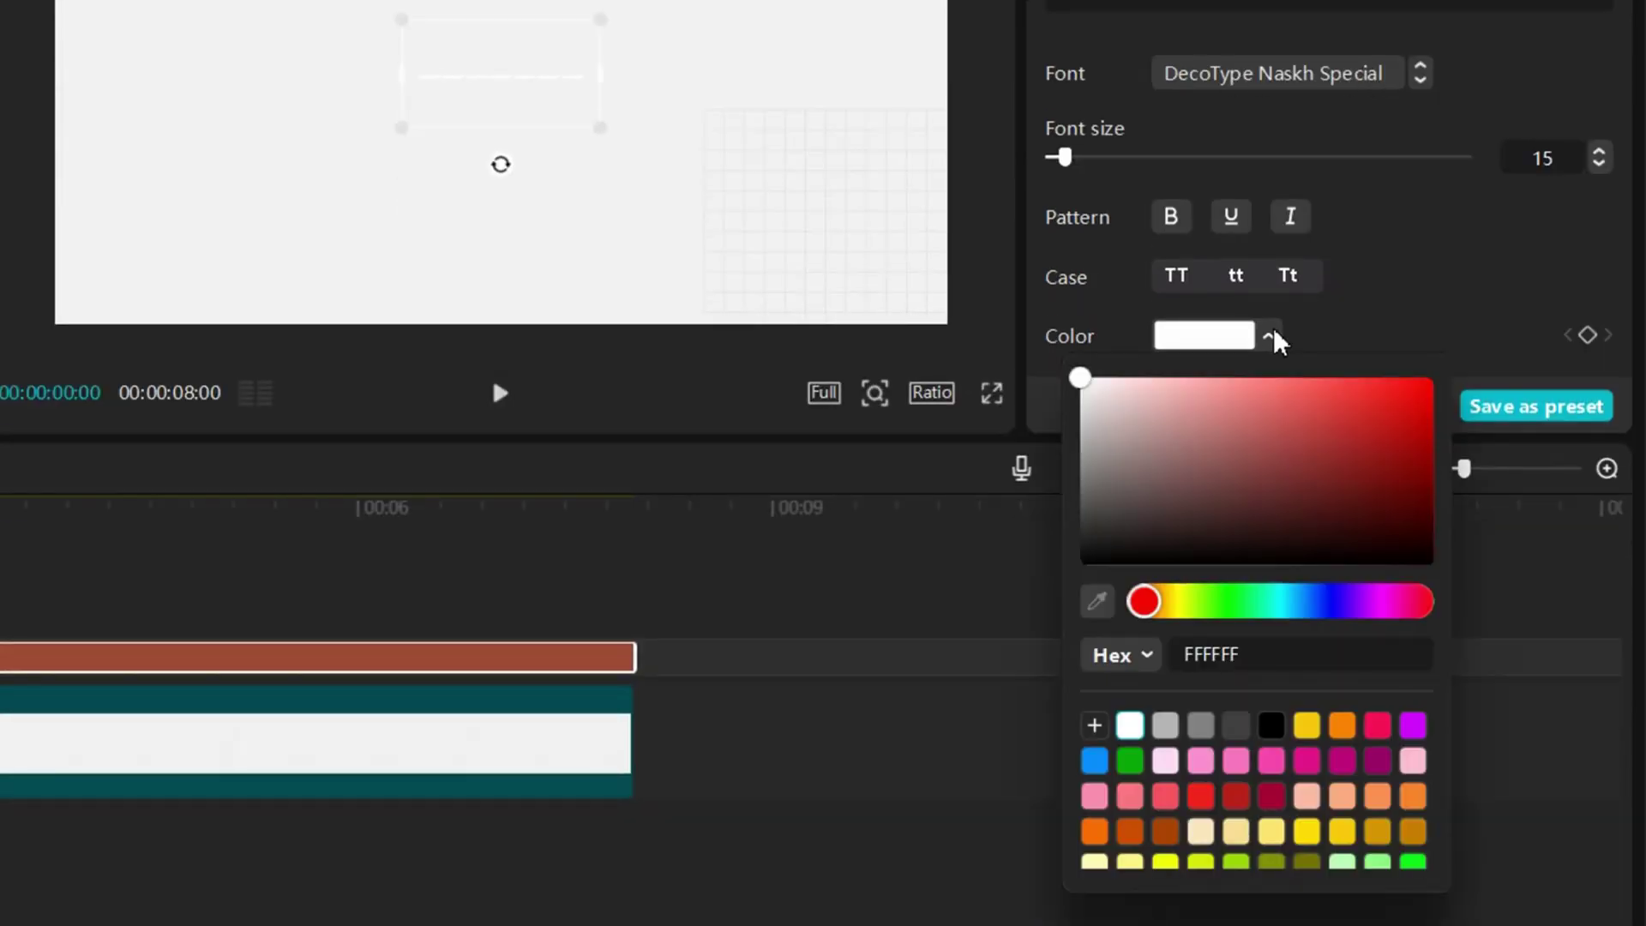
click(1201, 726)
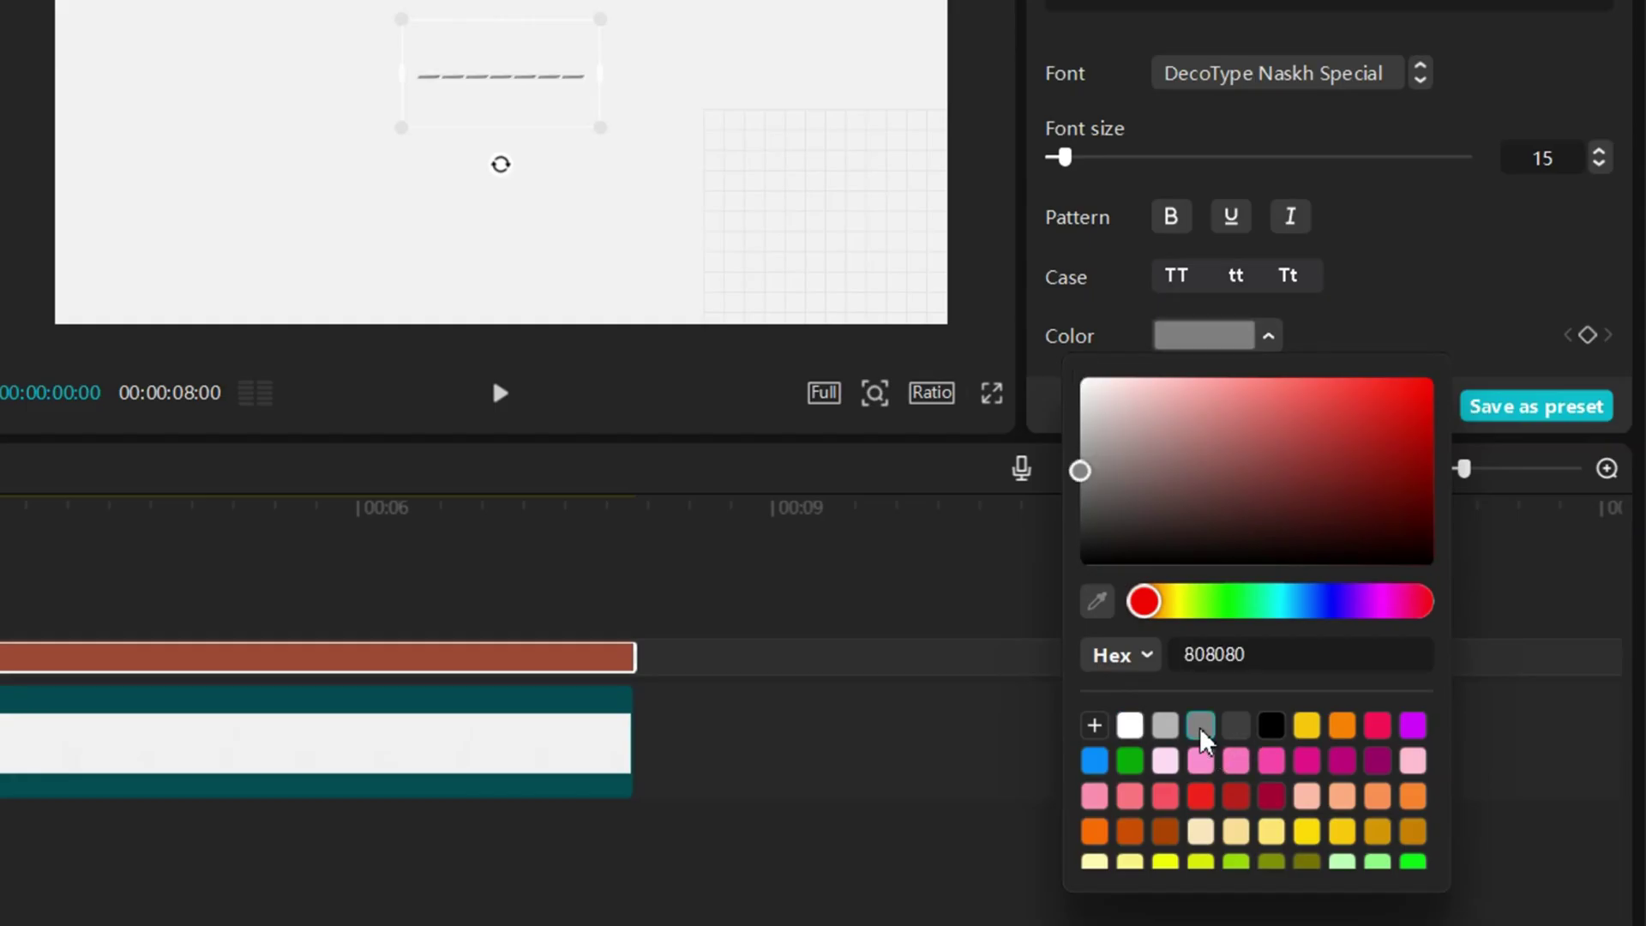
click(1458, 260)
scroll(1329, 331, down, 3)
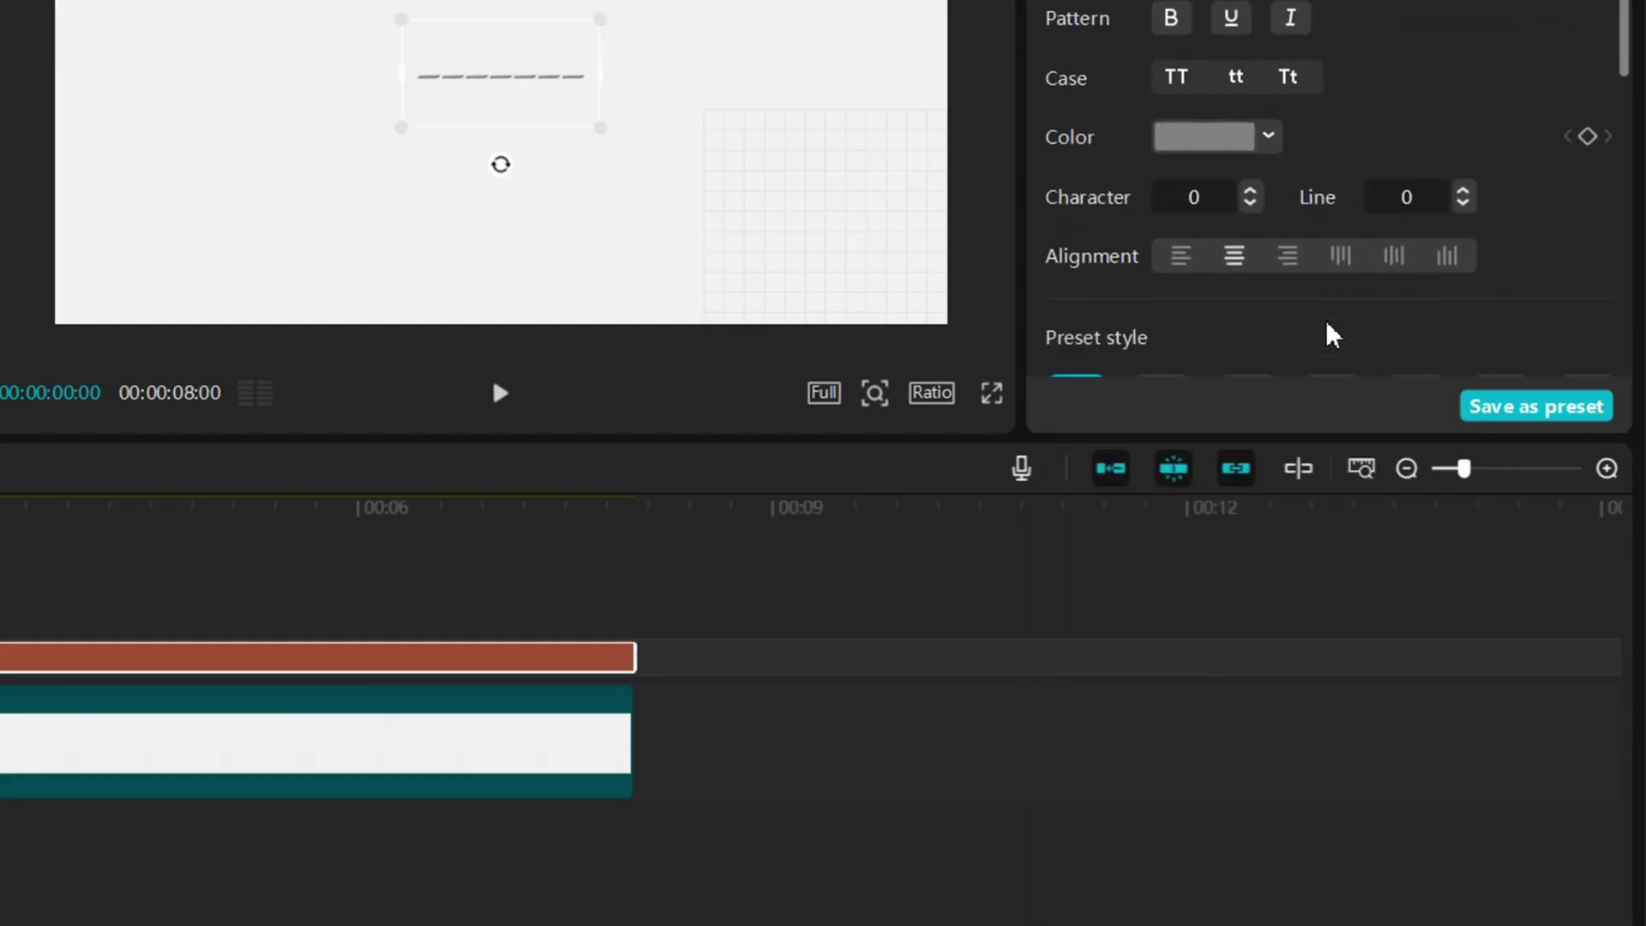
click(1249, 177)
click(1249, 177)
click(1249, 177)
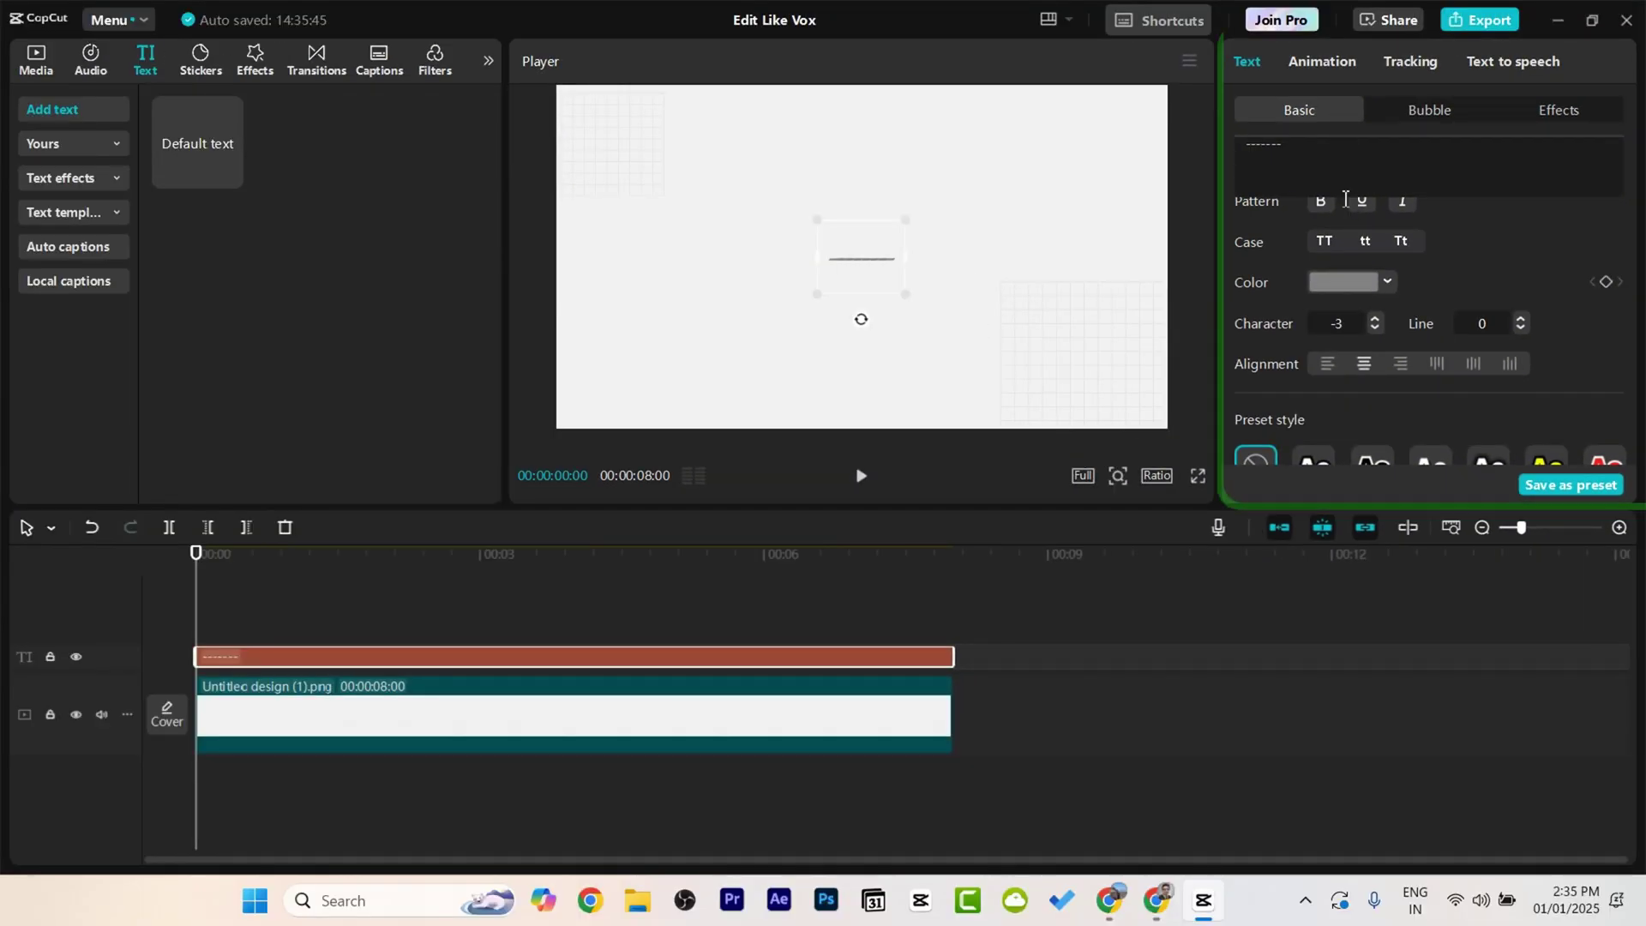
Step: Add enough hyphens for the dashed line to span the full frame width and reduce its font size to 8
click(1187, 134)
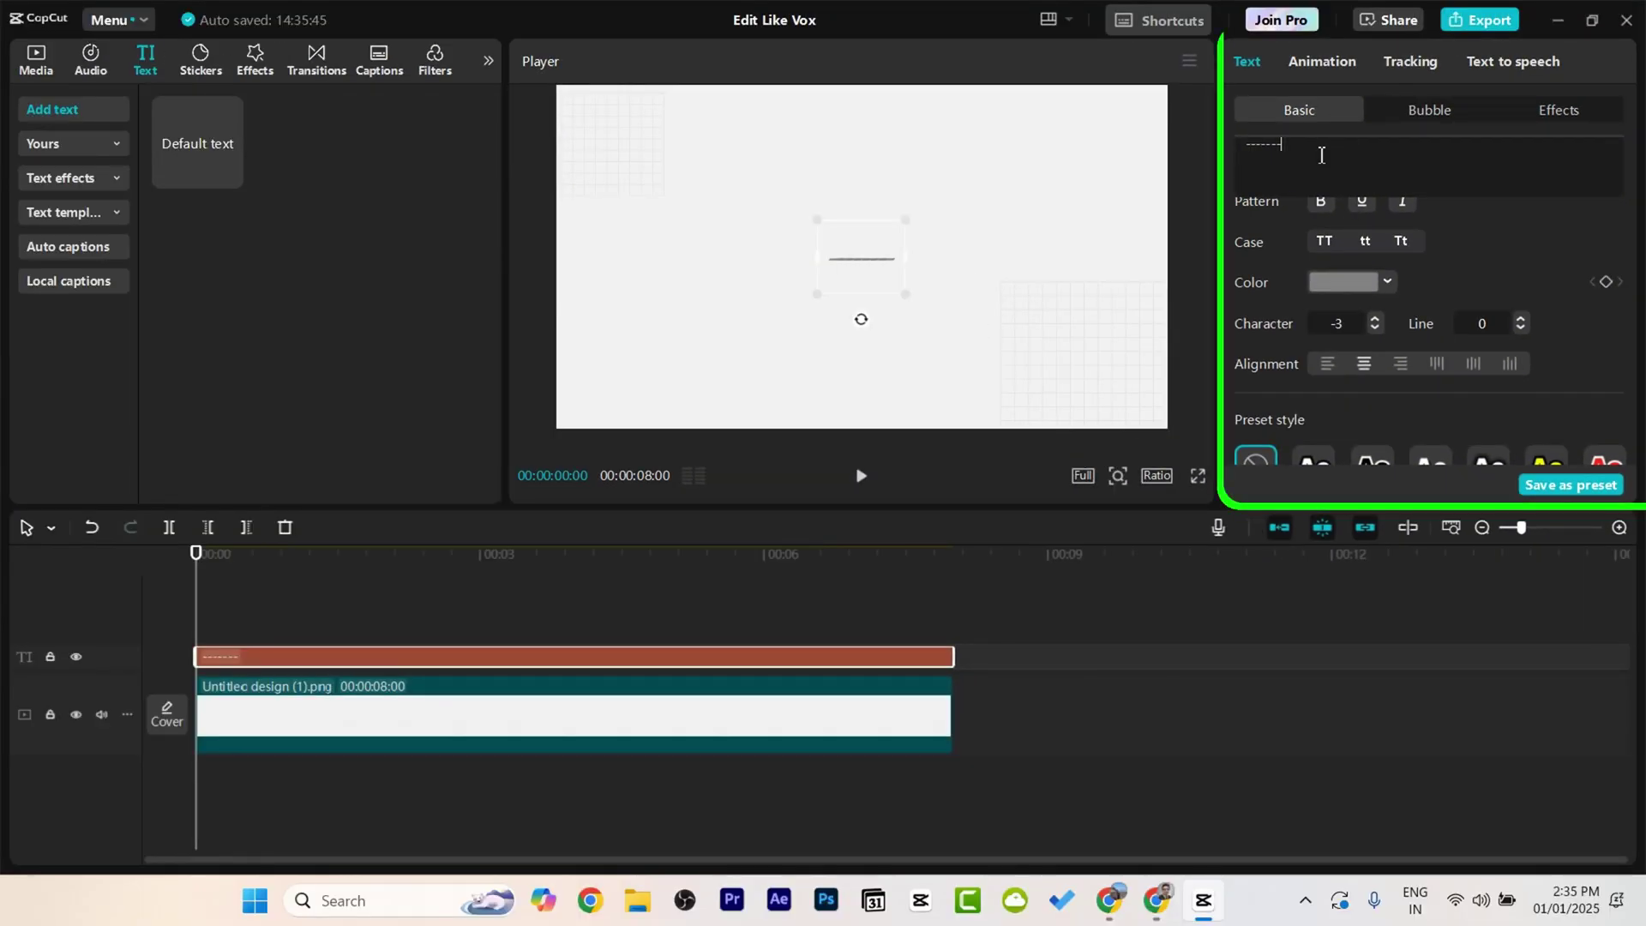
text(----------------------------------------------------------------------------------------------------------------------------------------------------------------)
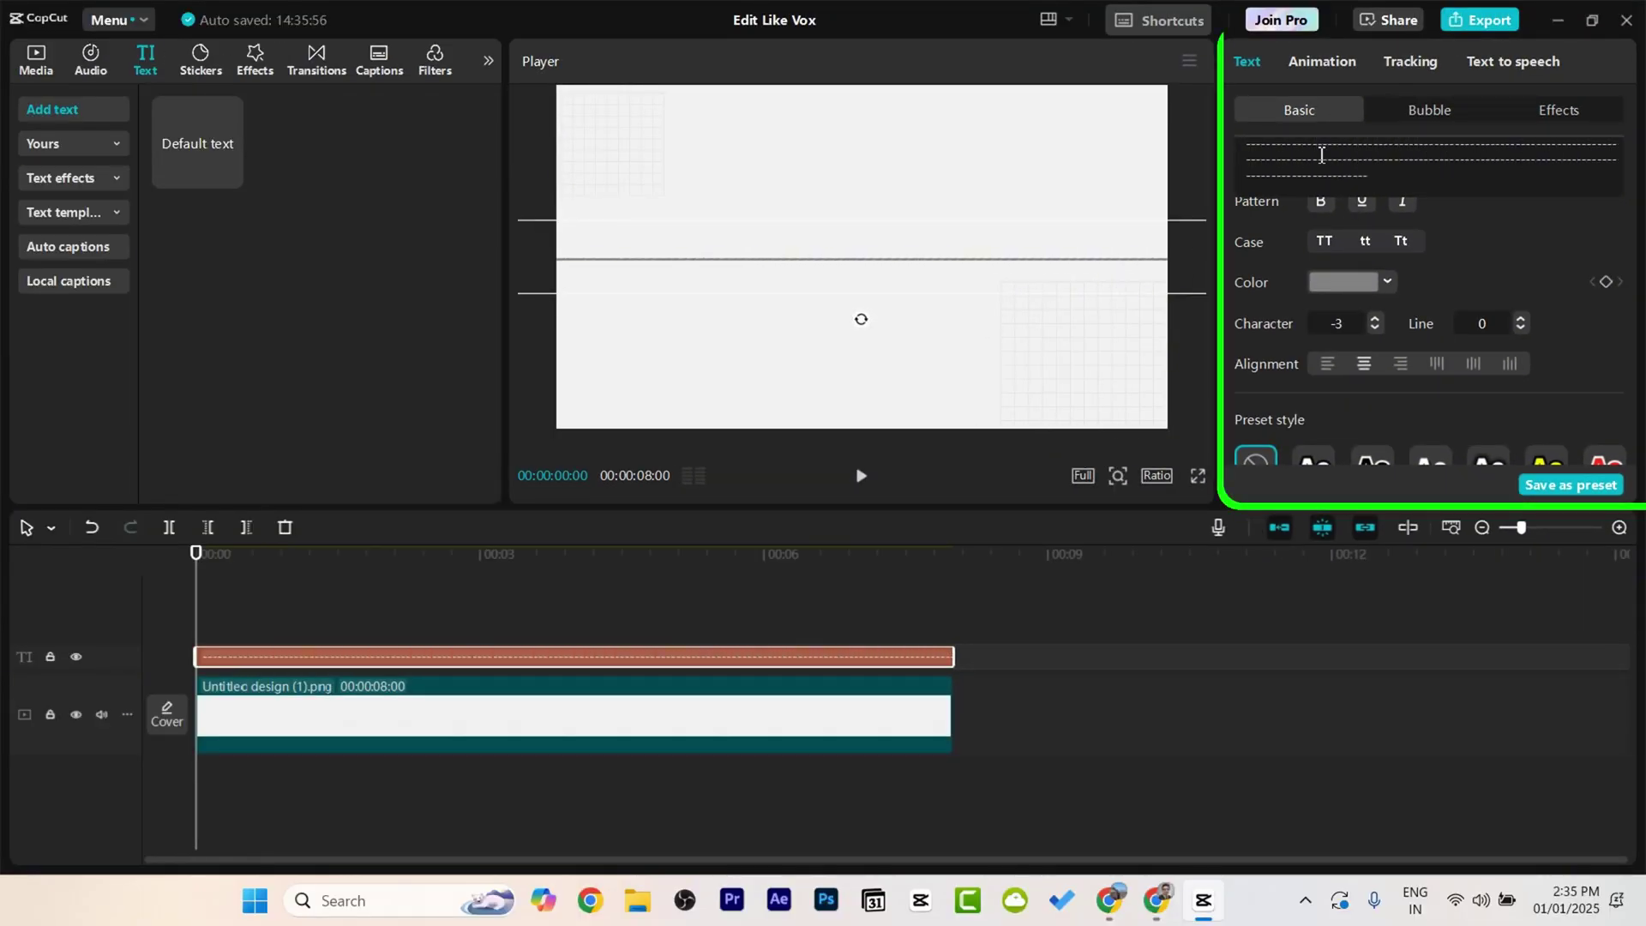
scroll(1435, 217, up, 2)
click(1612, 321)
click(1613, 320)
click(1612, 321)
click(1612, 321)
click(1612, 320)
click(1613, 321)
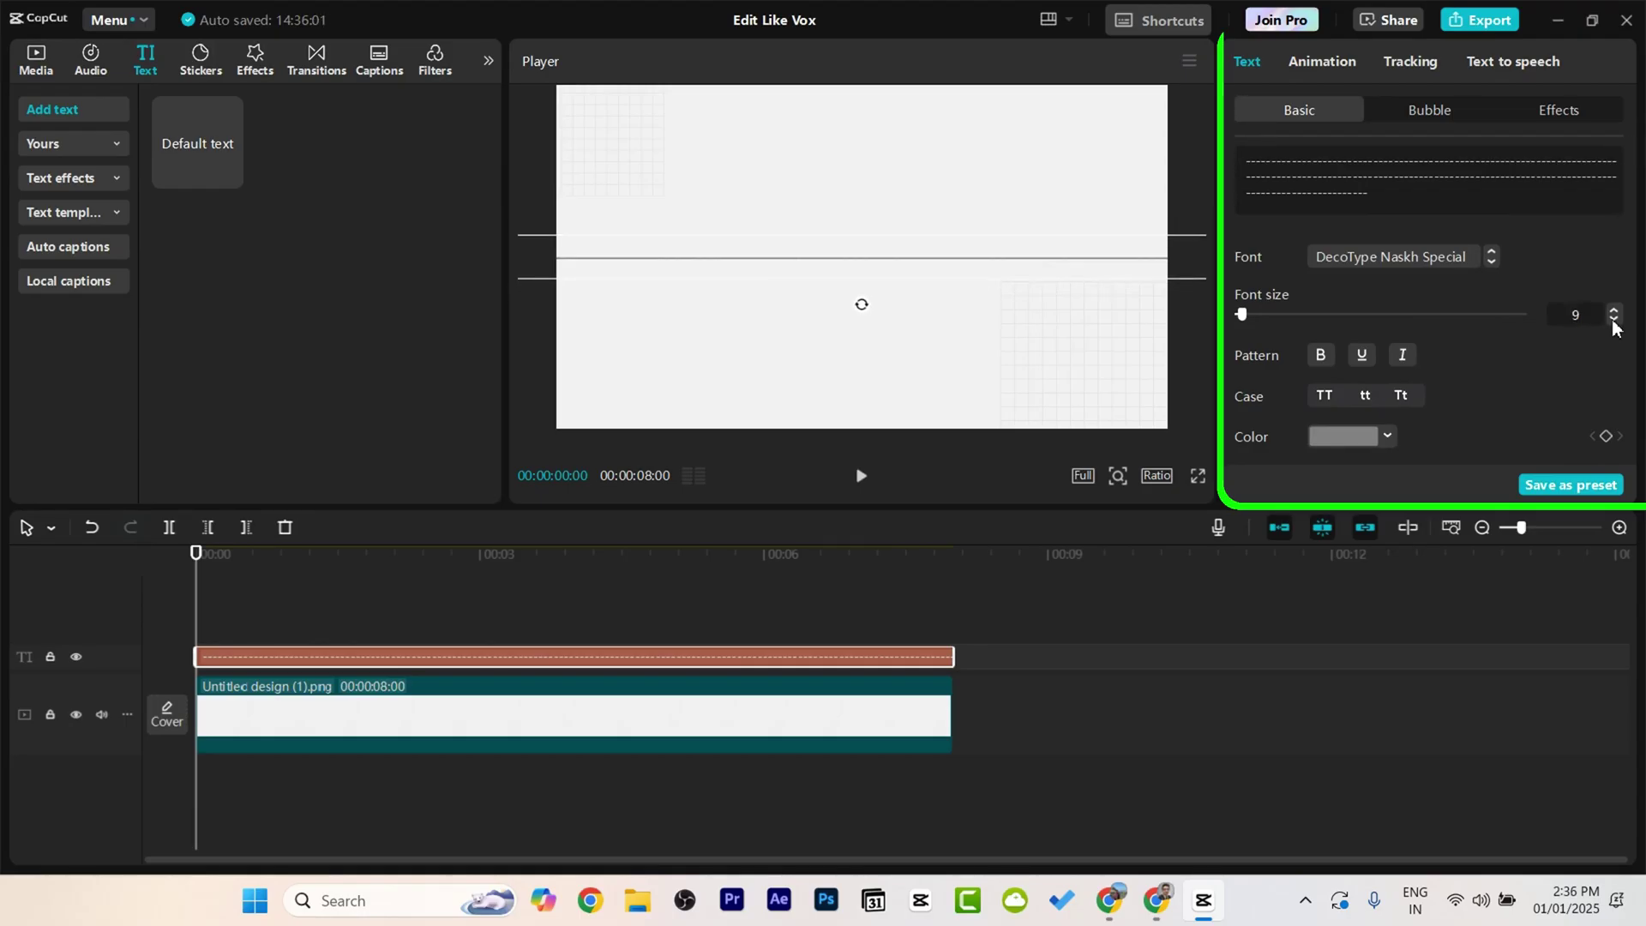
click(1613, 321)
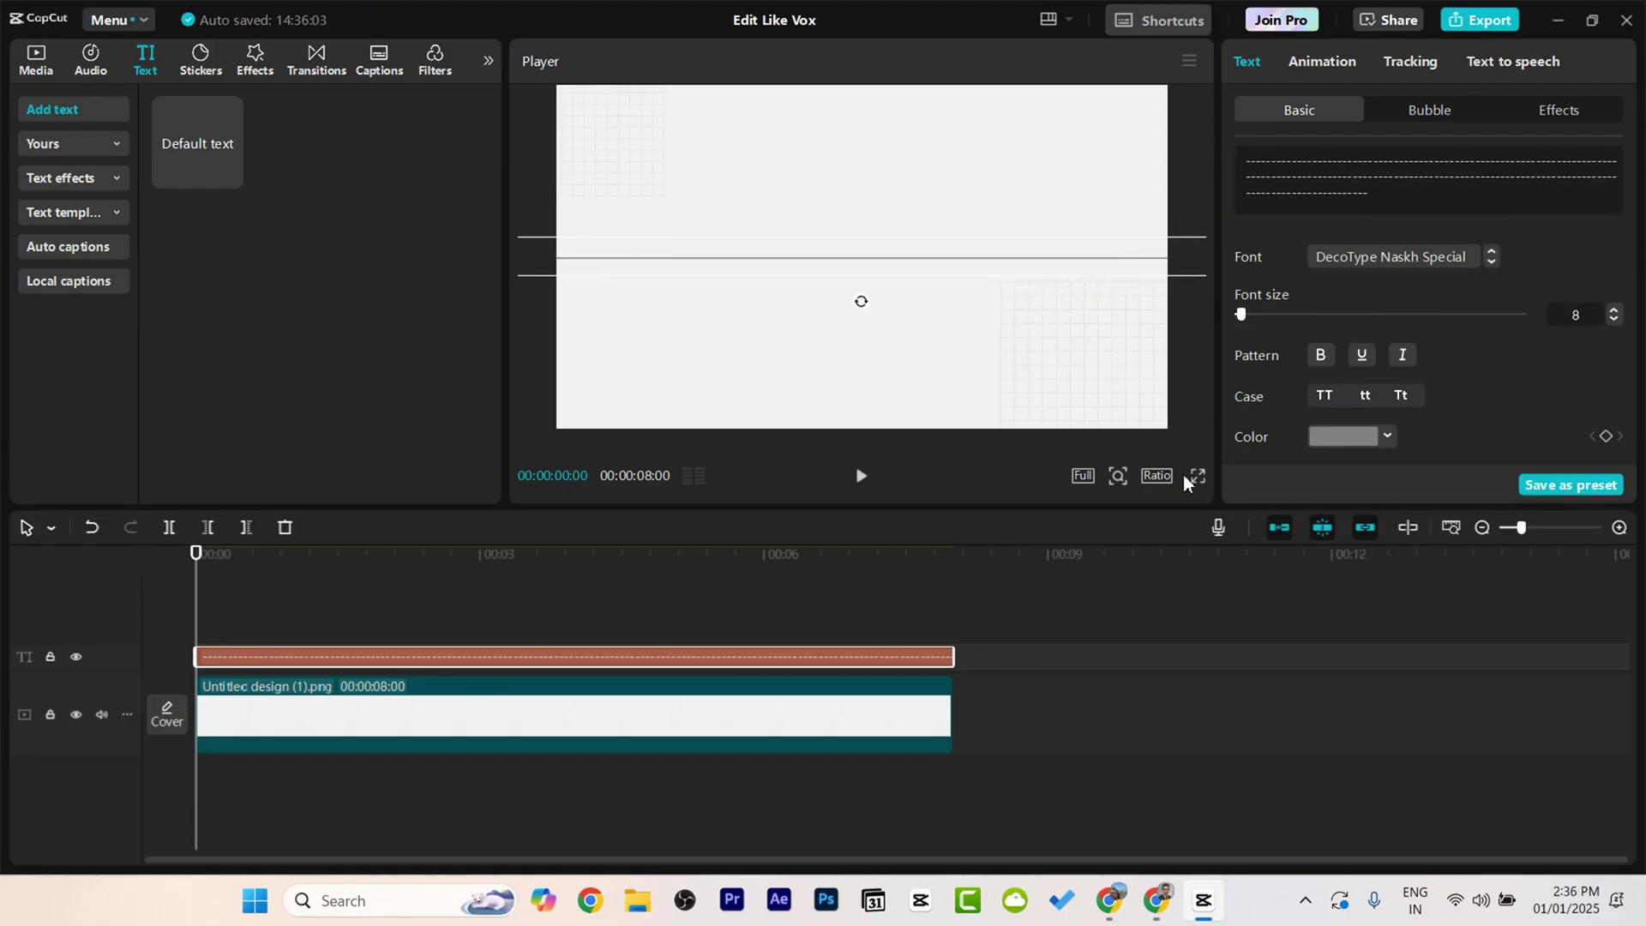
Step: Place before (1).png on a track between the background and the text, lasting 8 seconds from the start
click(44, 73)
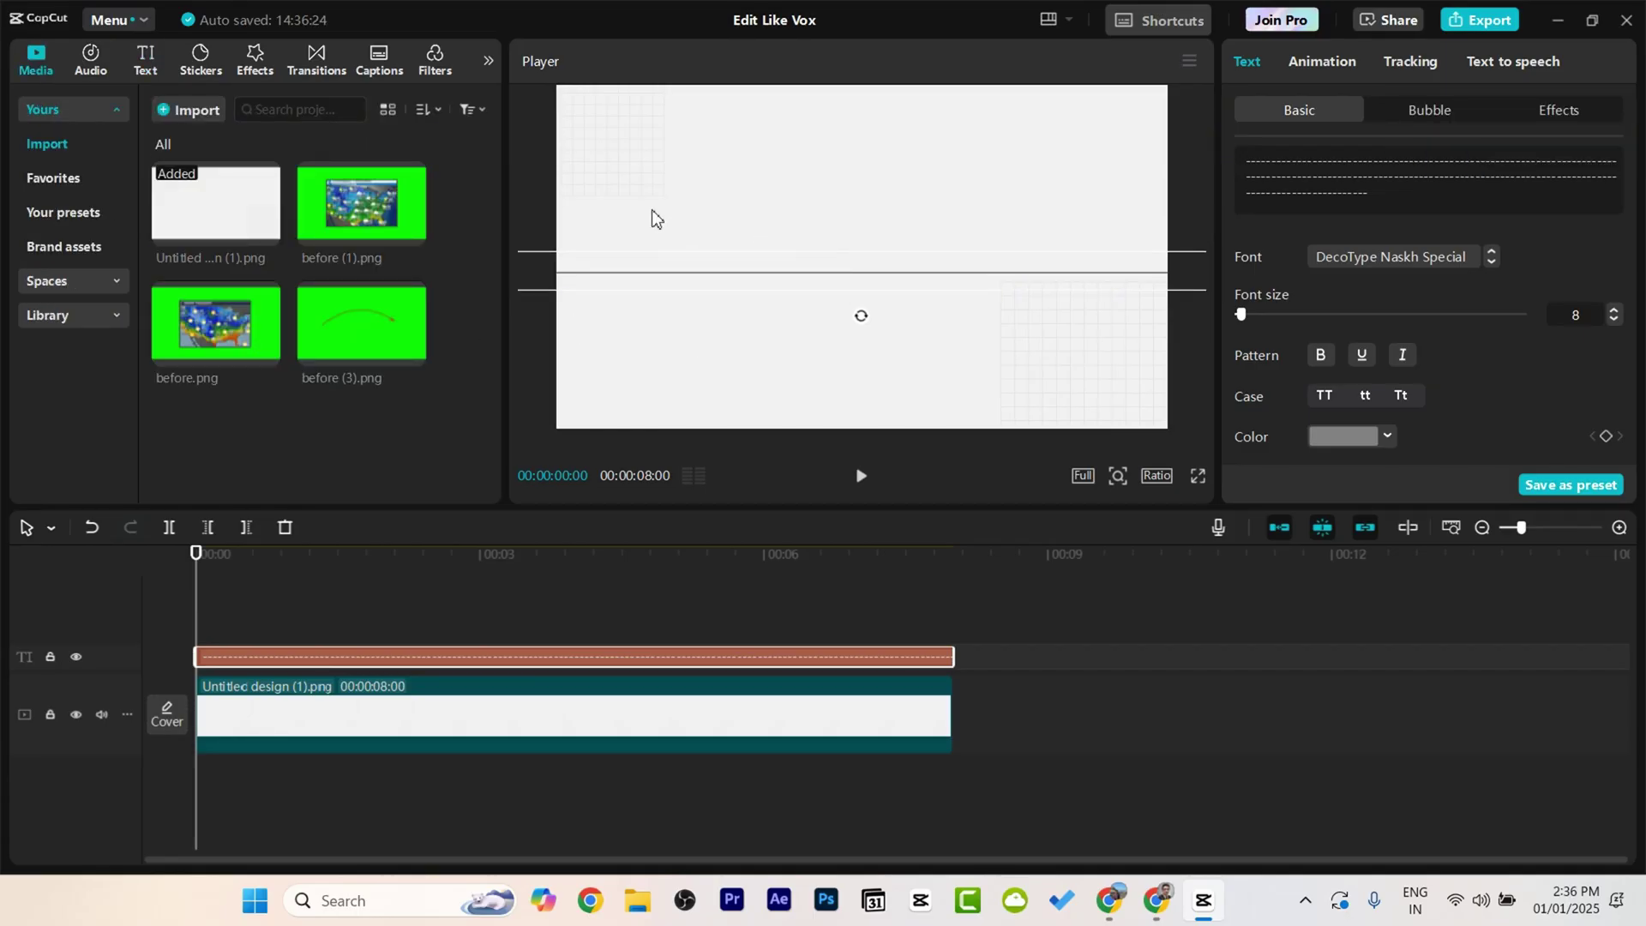
click(358, 214)
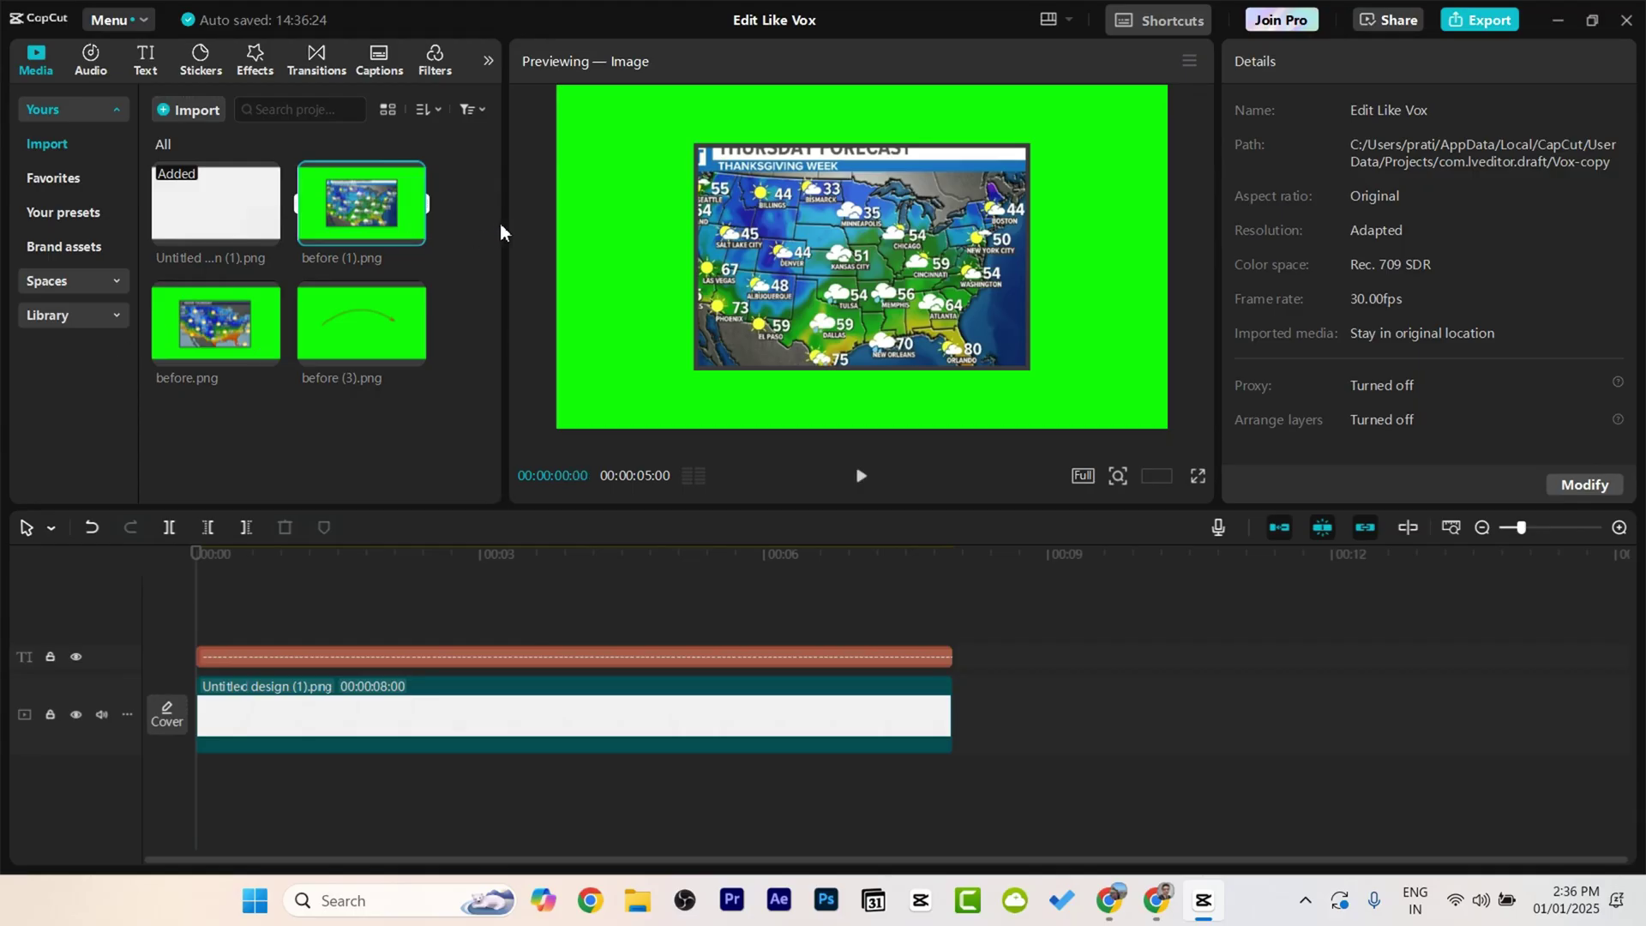
drag(370, 223, 648, 695)
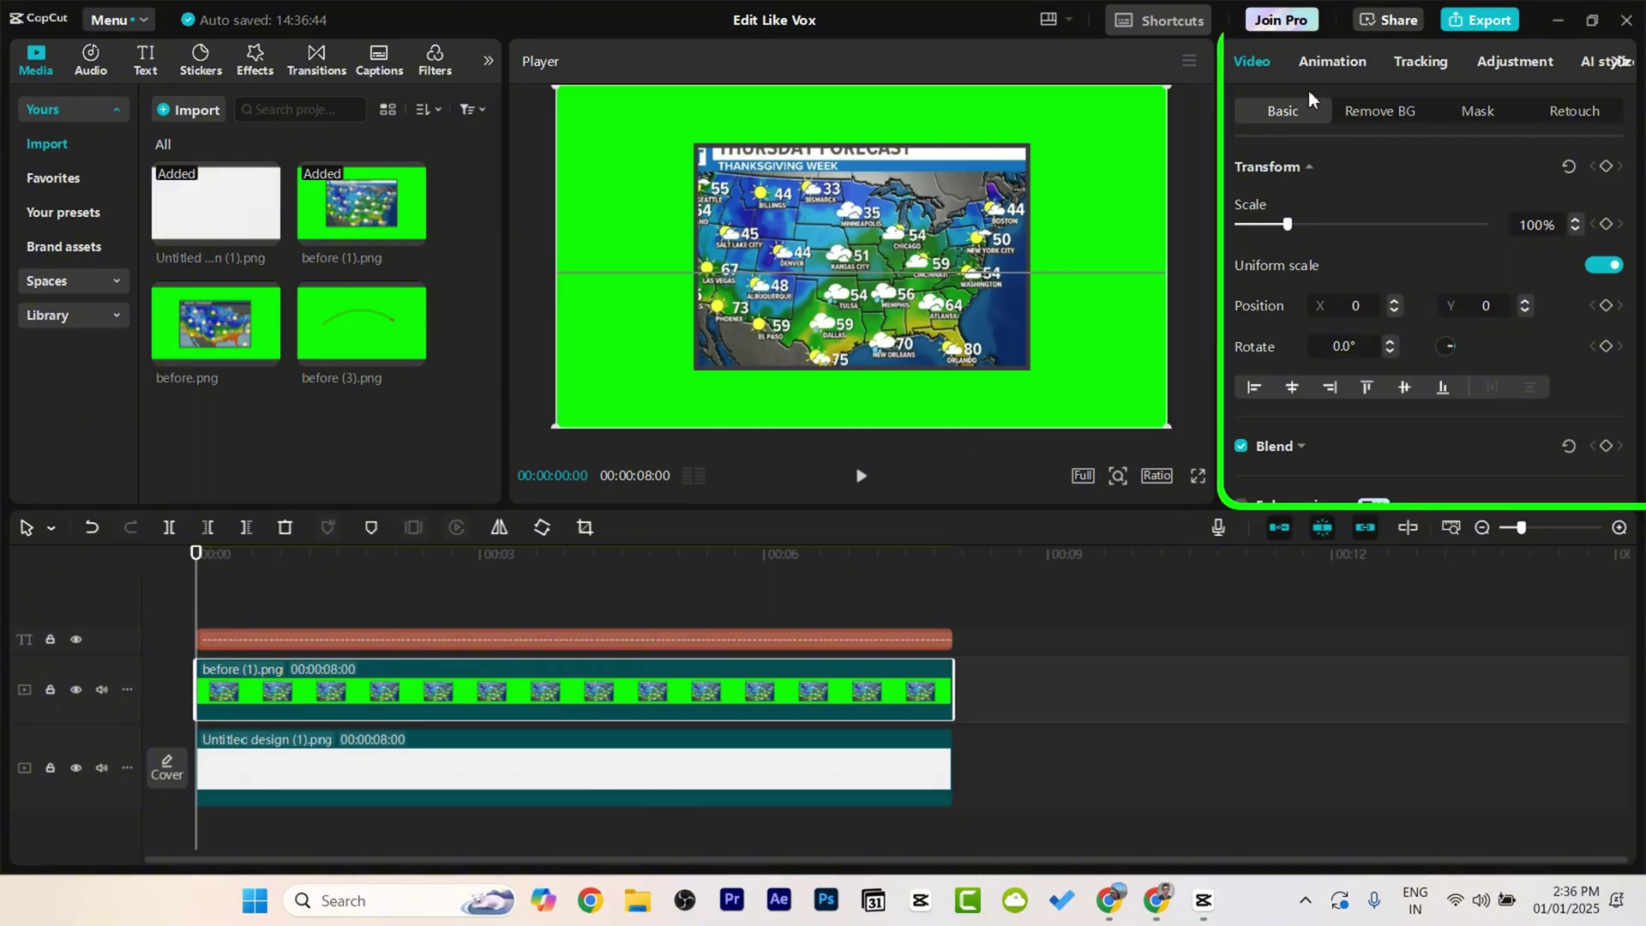
Step: Remove the green background of before (1).png with Chroma key by picking its green color
click(1381, 113)
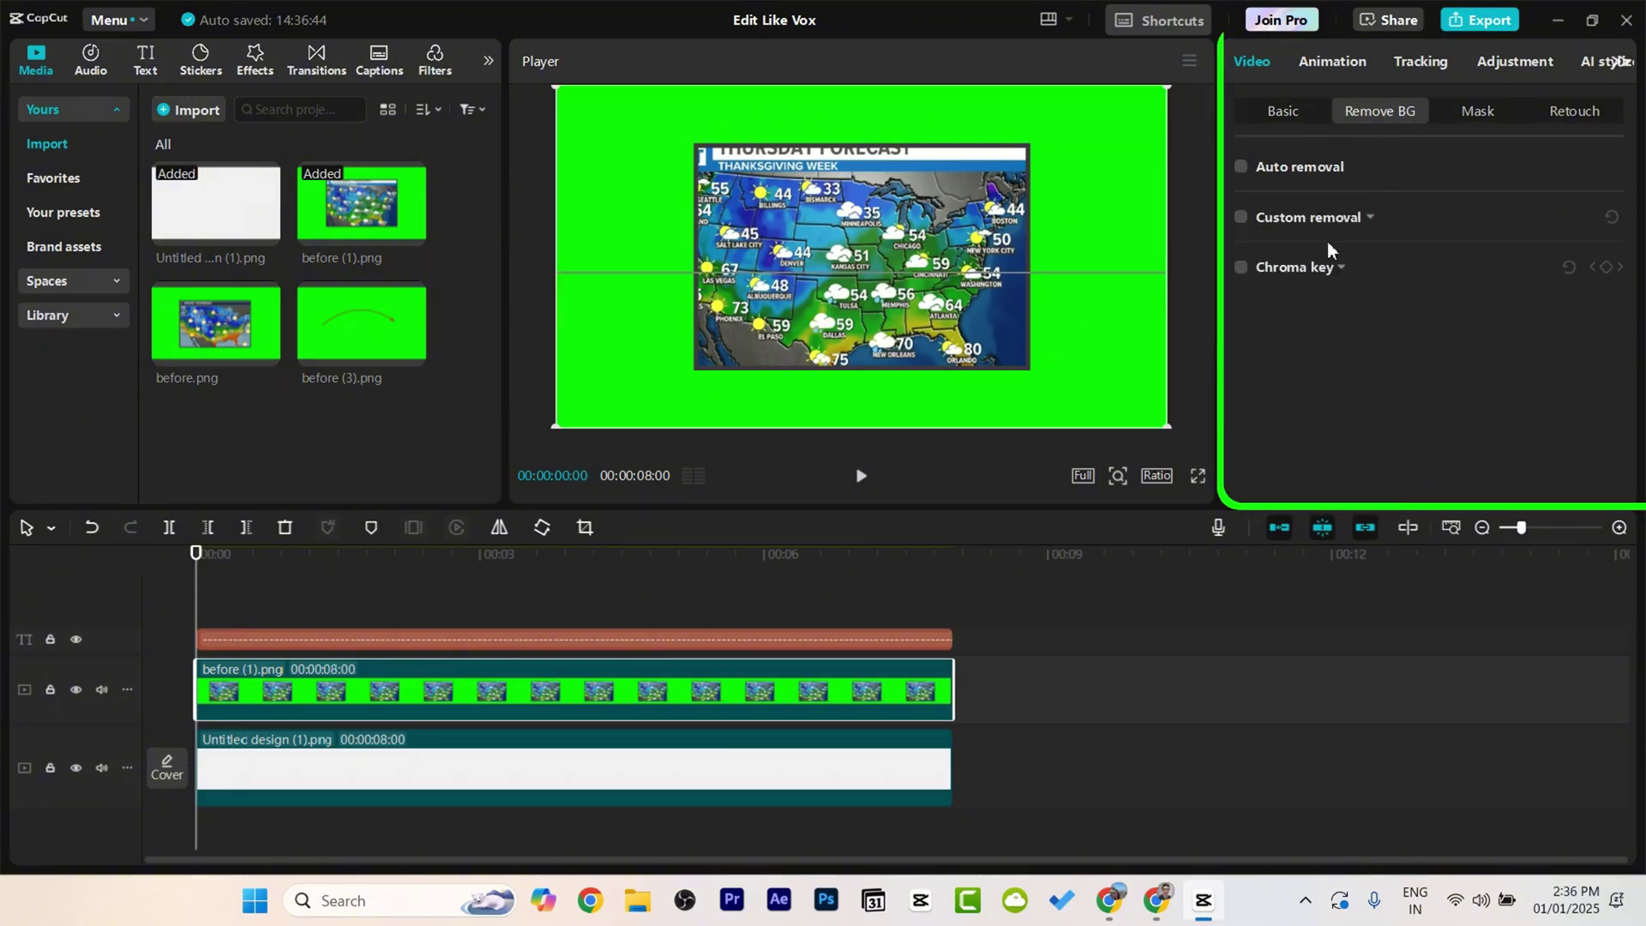
click(1239, 268)
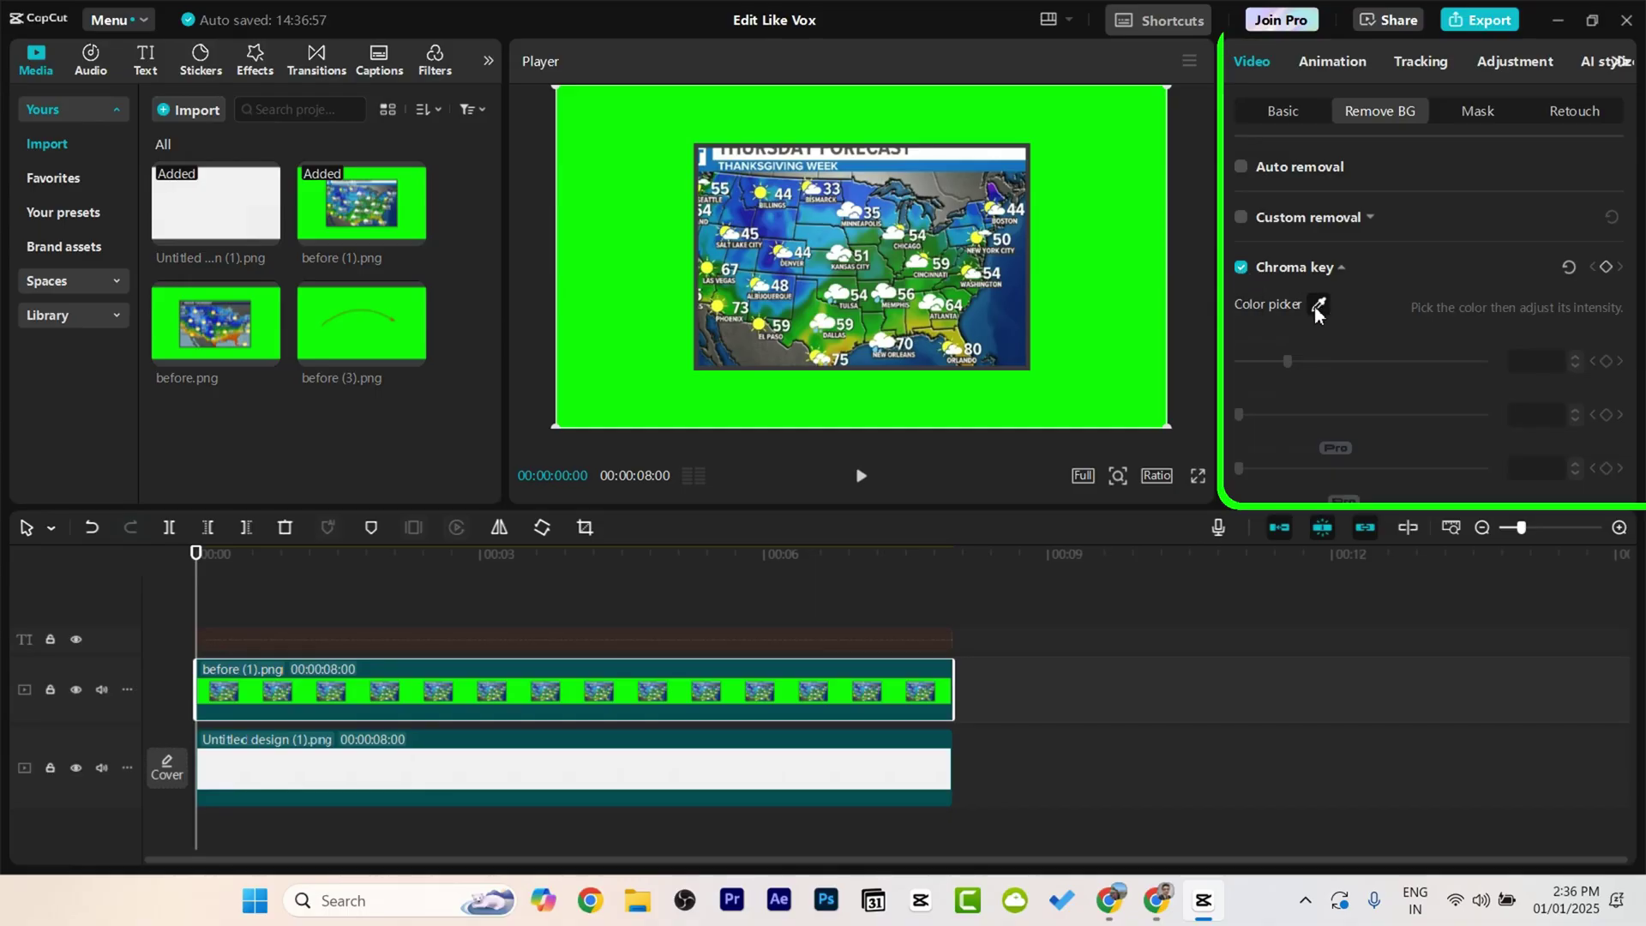
click(1111, 274)
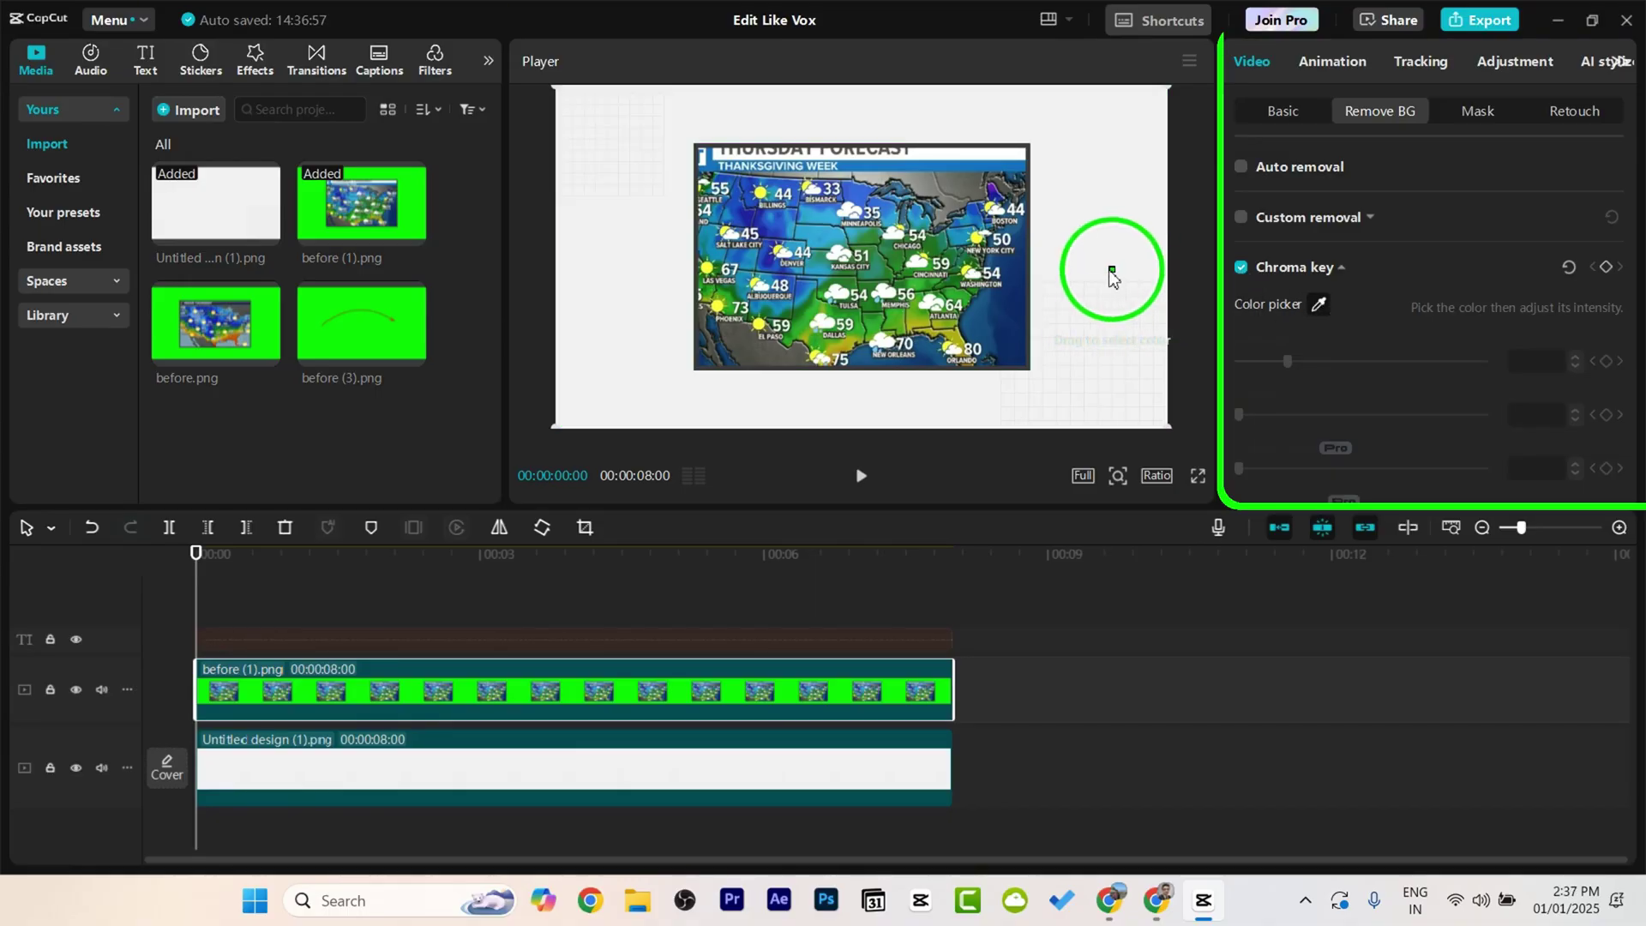
click(1105, 271)
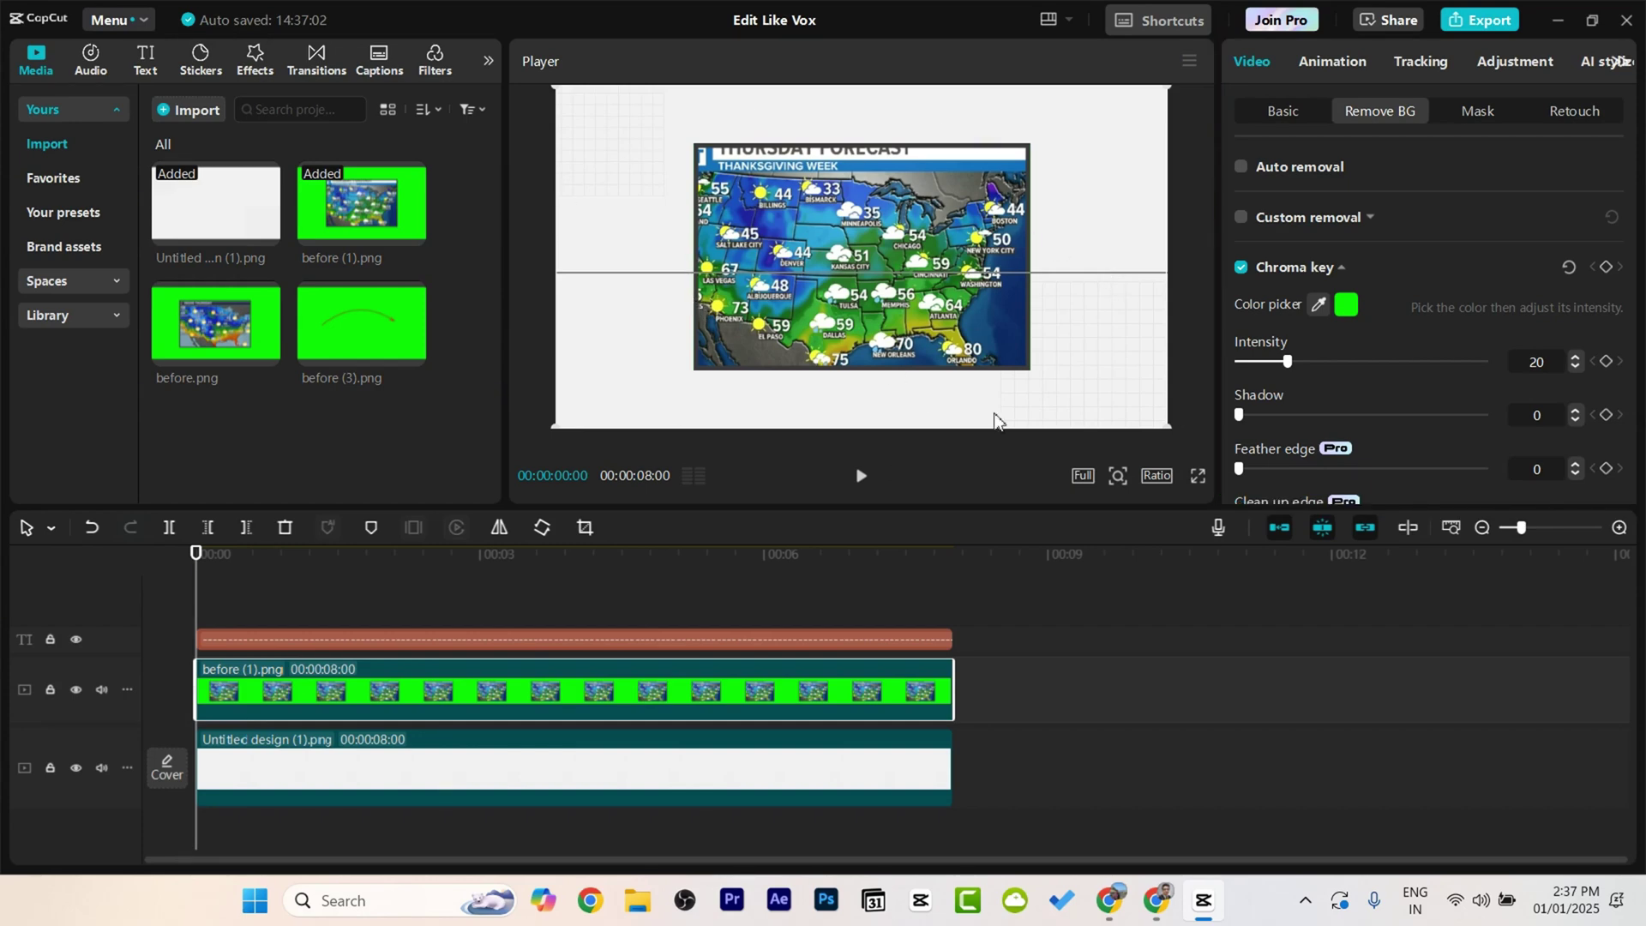
Step: Place before.png on a new track above before (1).png and move the playhead to 00:00:01:04 within it
click(184, 325)
drag(183, 326, 228, 651)
click(303, 555)
Step: Key out the green background of before.png and stretch its clip to cover the full 8 seconds from the start
click(1241, 267)
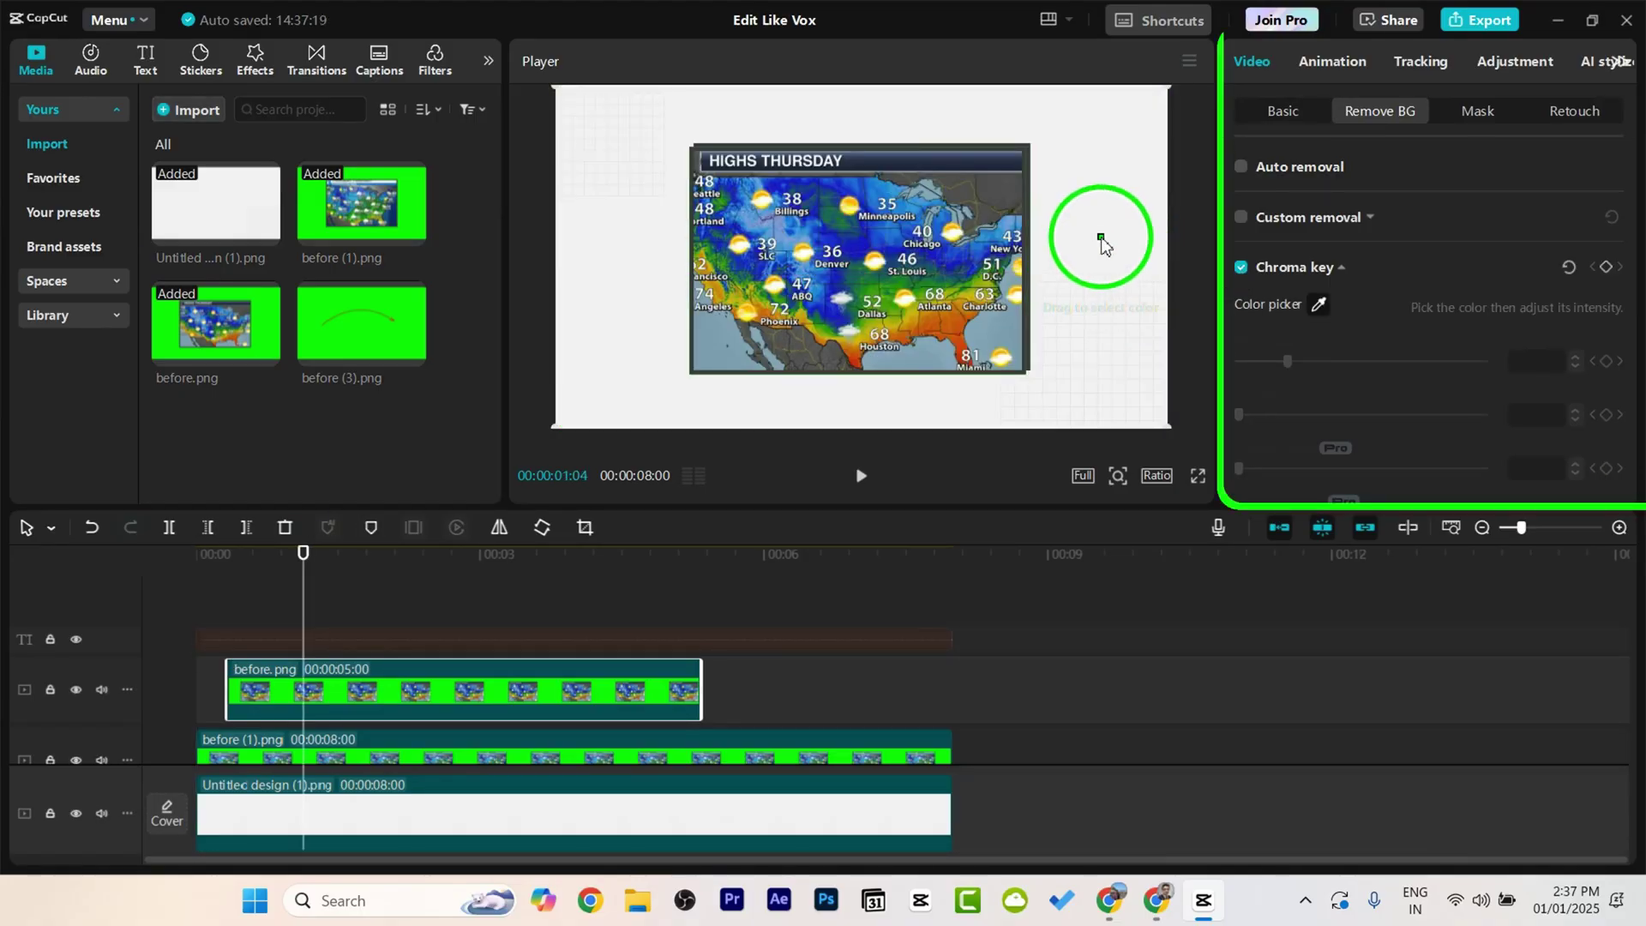
click(1100, 238)
drag(522, 686, 492, 685)
drag(670, 690, 953, 686)
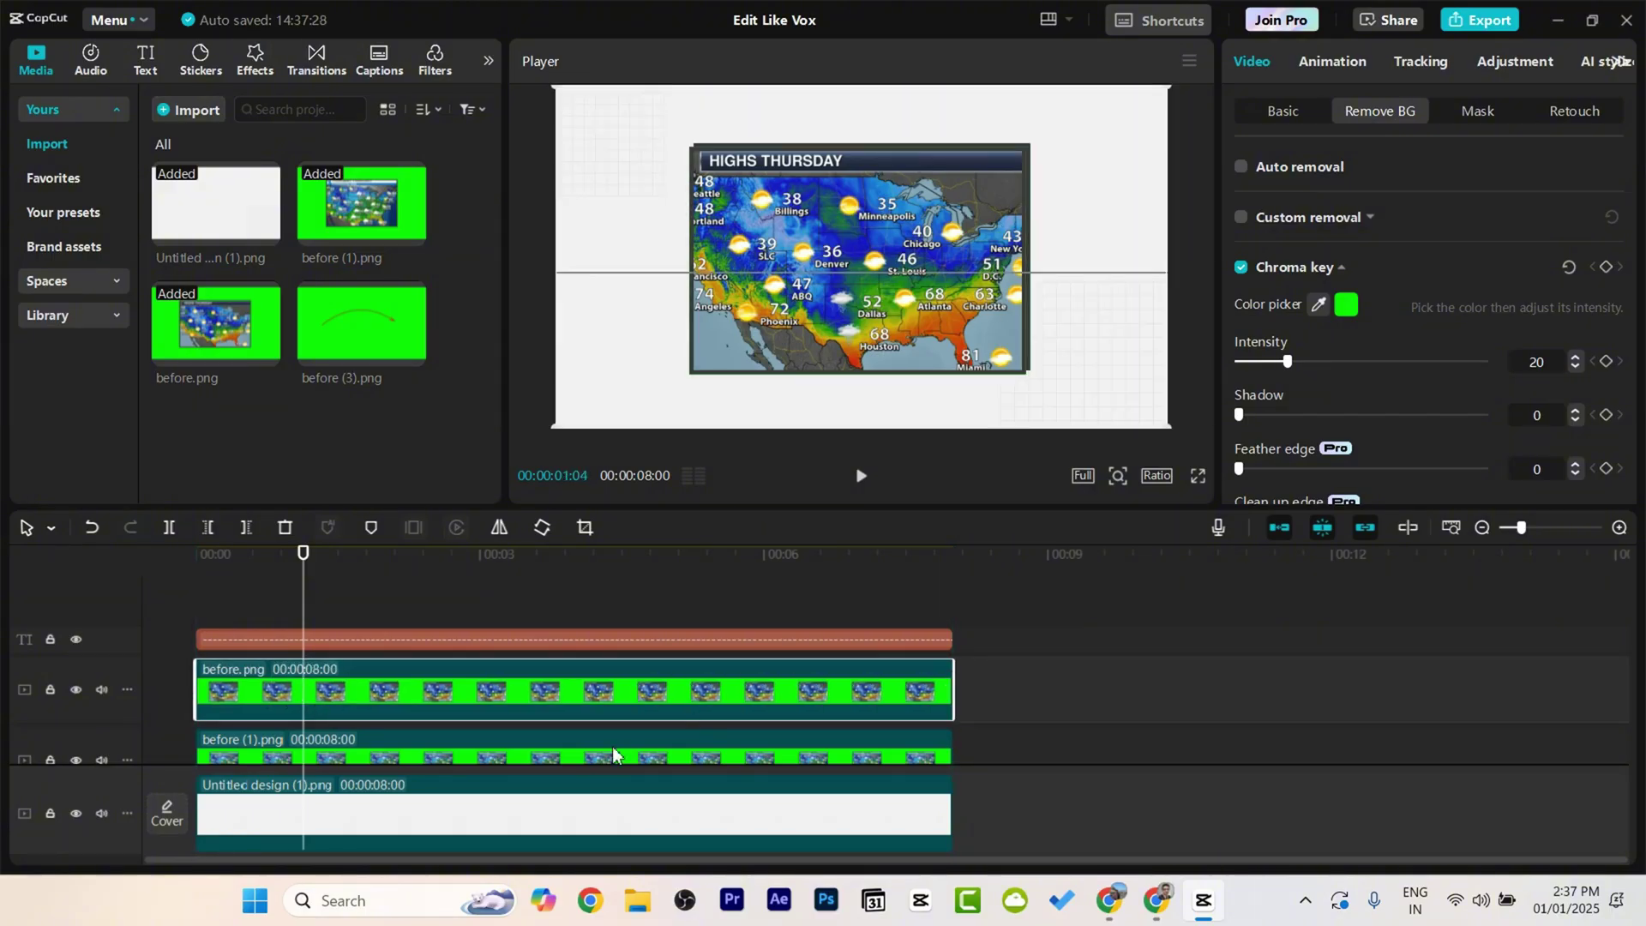
Step: Scale the before.png and before (1).png map clips down together to 37%
click(523, 761)
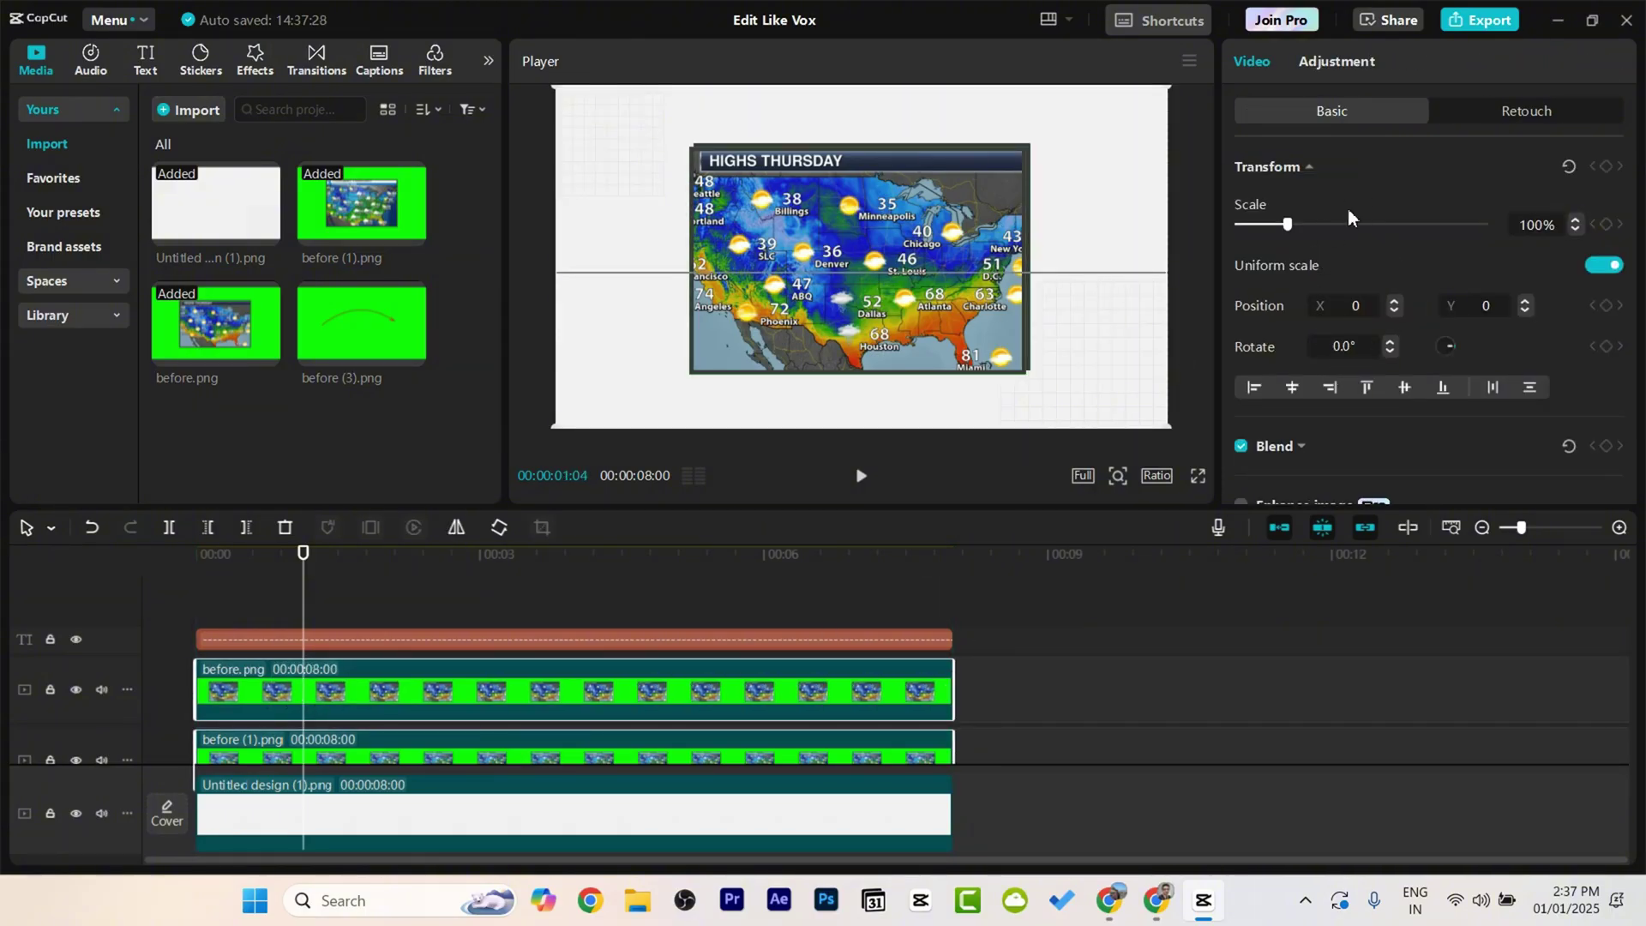
drag(1284, 224, 1257, 225)
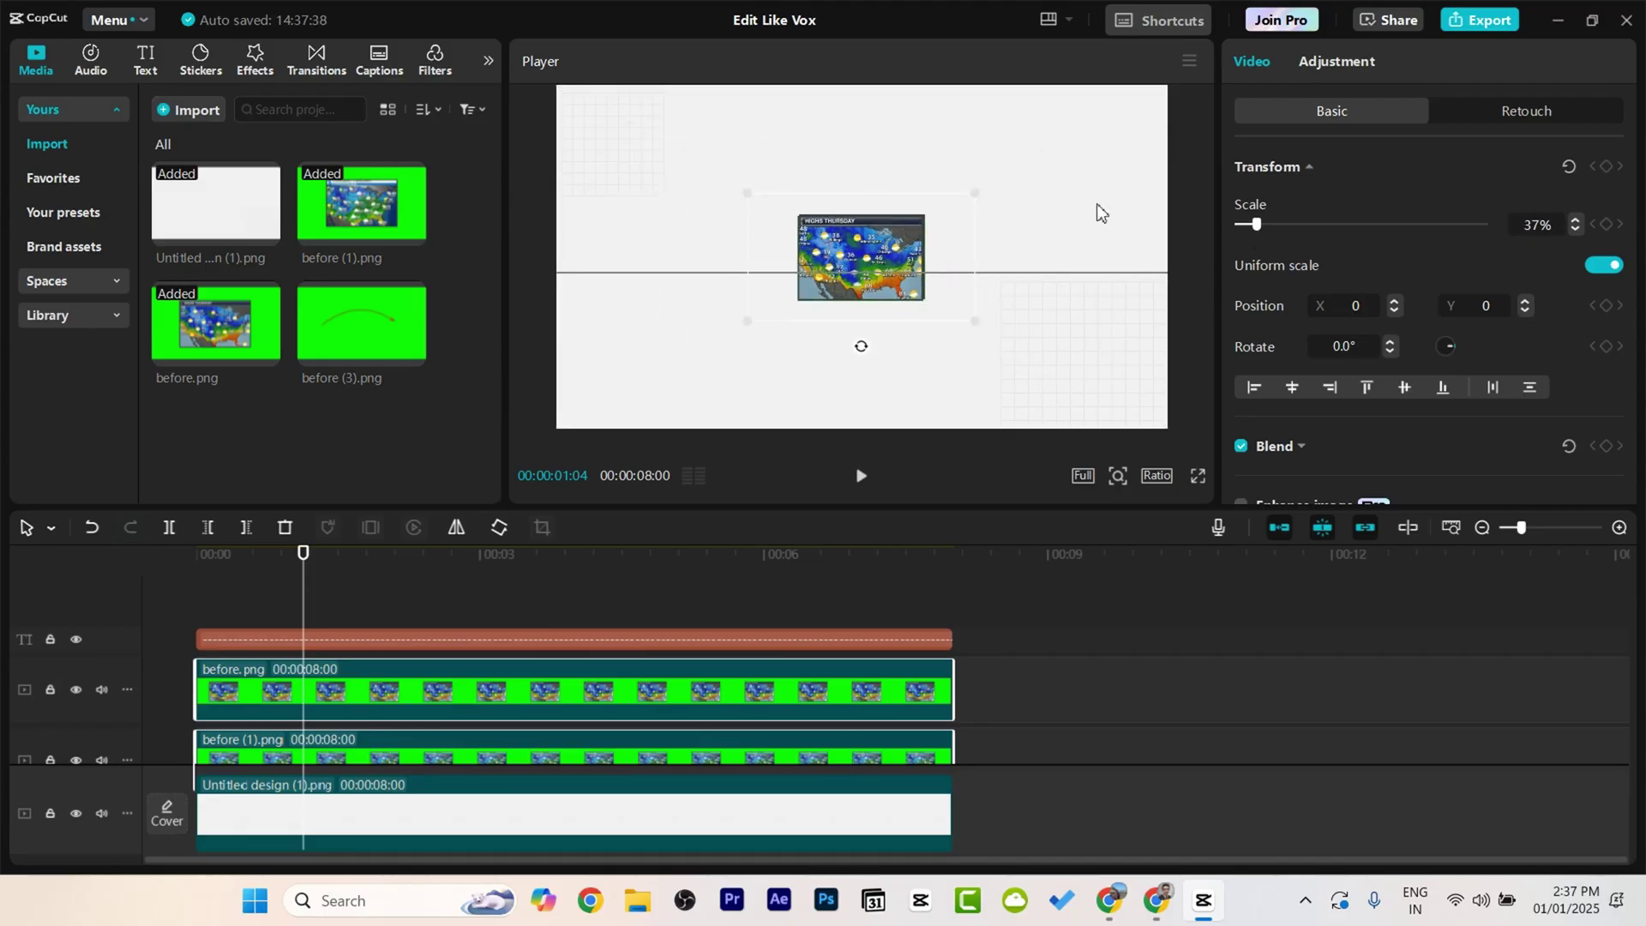
click(794, 359)
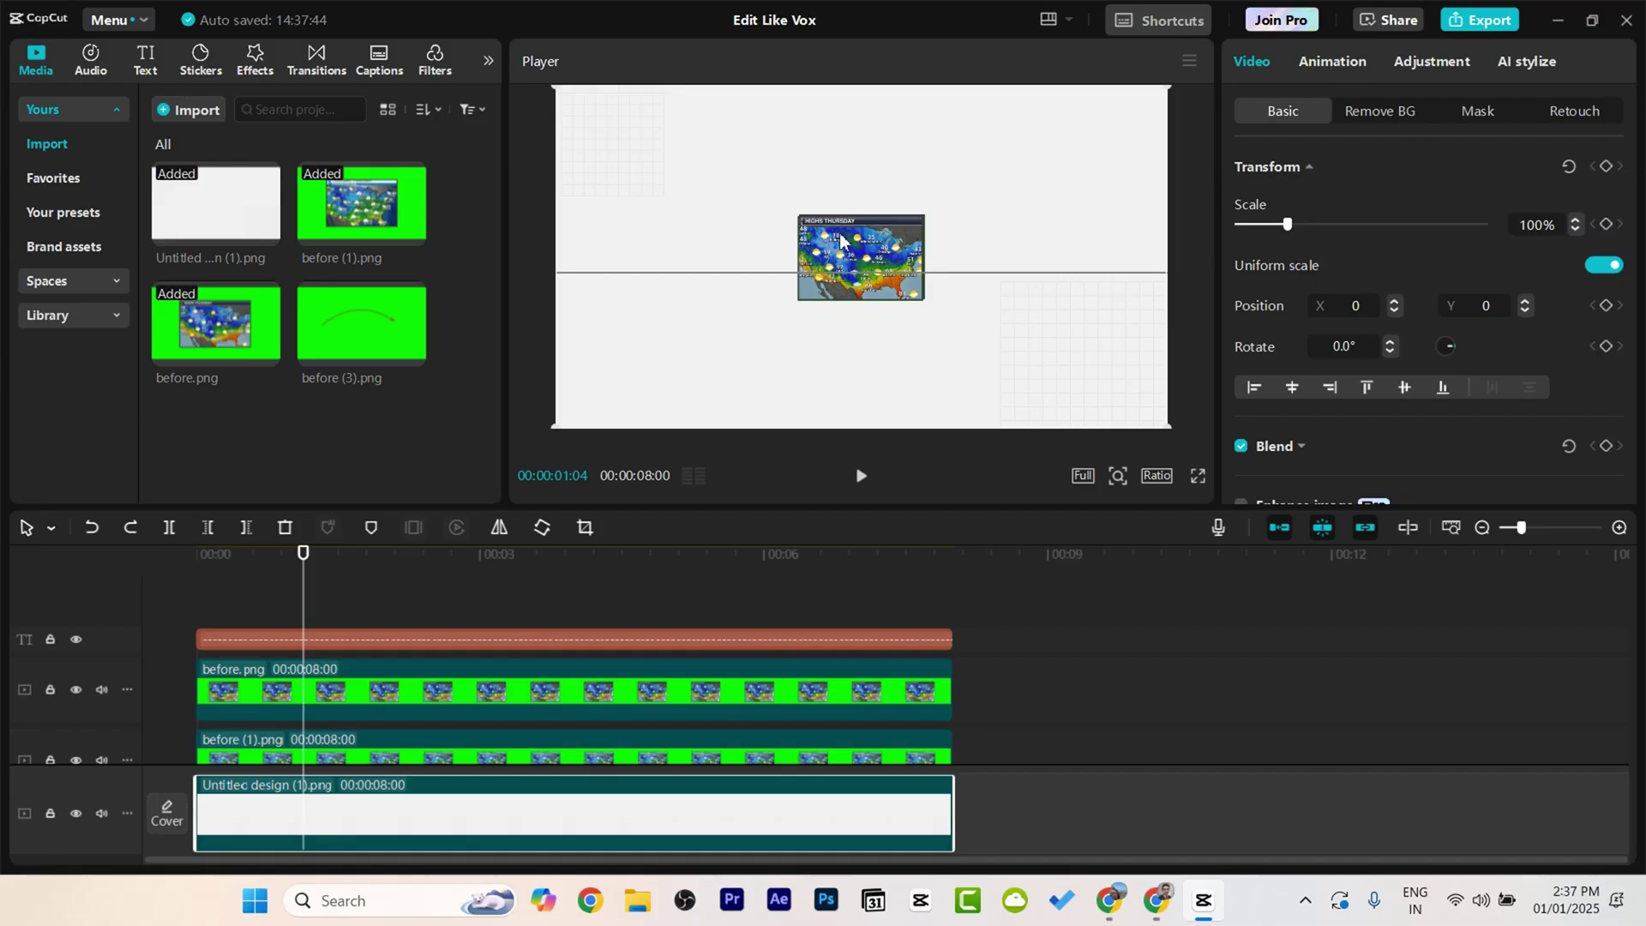
Step: Scale the before.png map to 30% and position it above the dashed line near the frame's left edge, at about X -1387, Y 192
drag(837, 249, 650, 212)
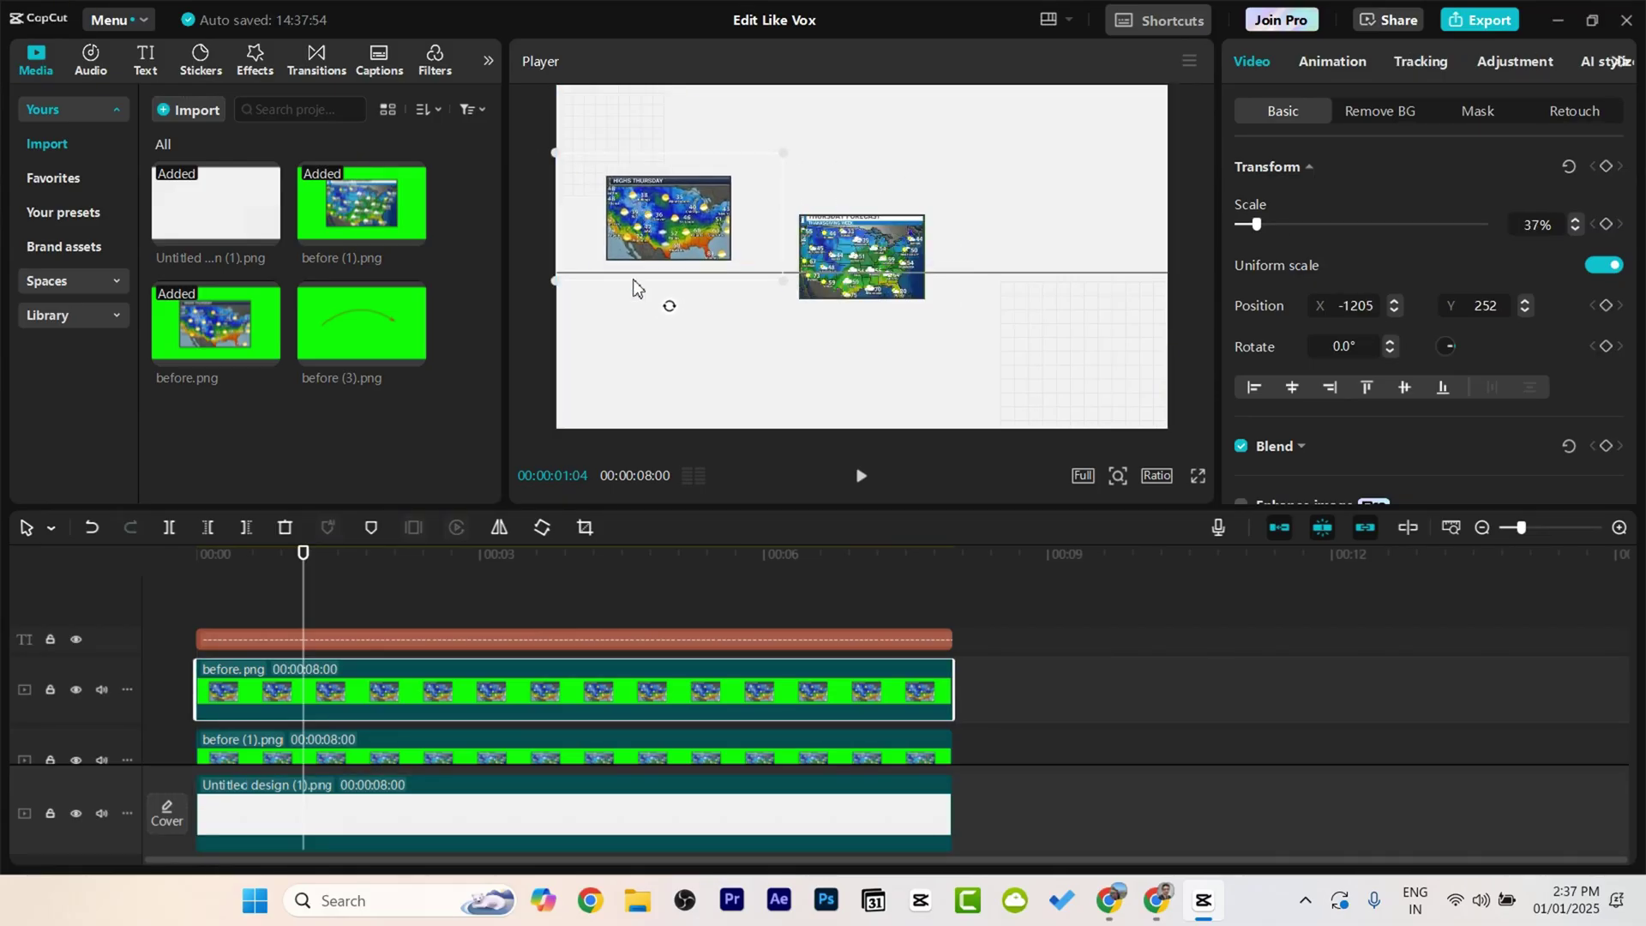
click(896, 268)
click(706, 218)
click(1573, 230)
click(1573, 230)
click(1574, 230)
click(1574, 230)
click(1574, 229)
click(1574, 229)
click(1573, 230)
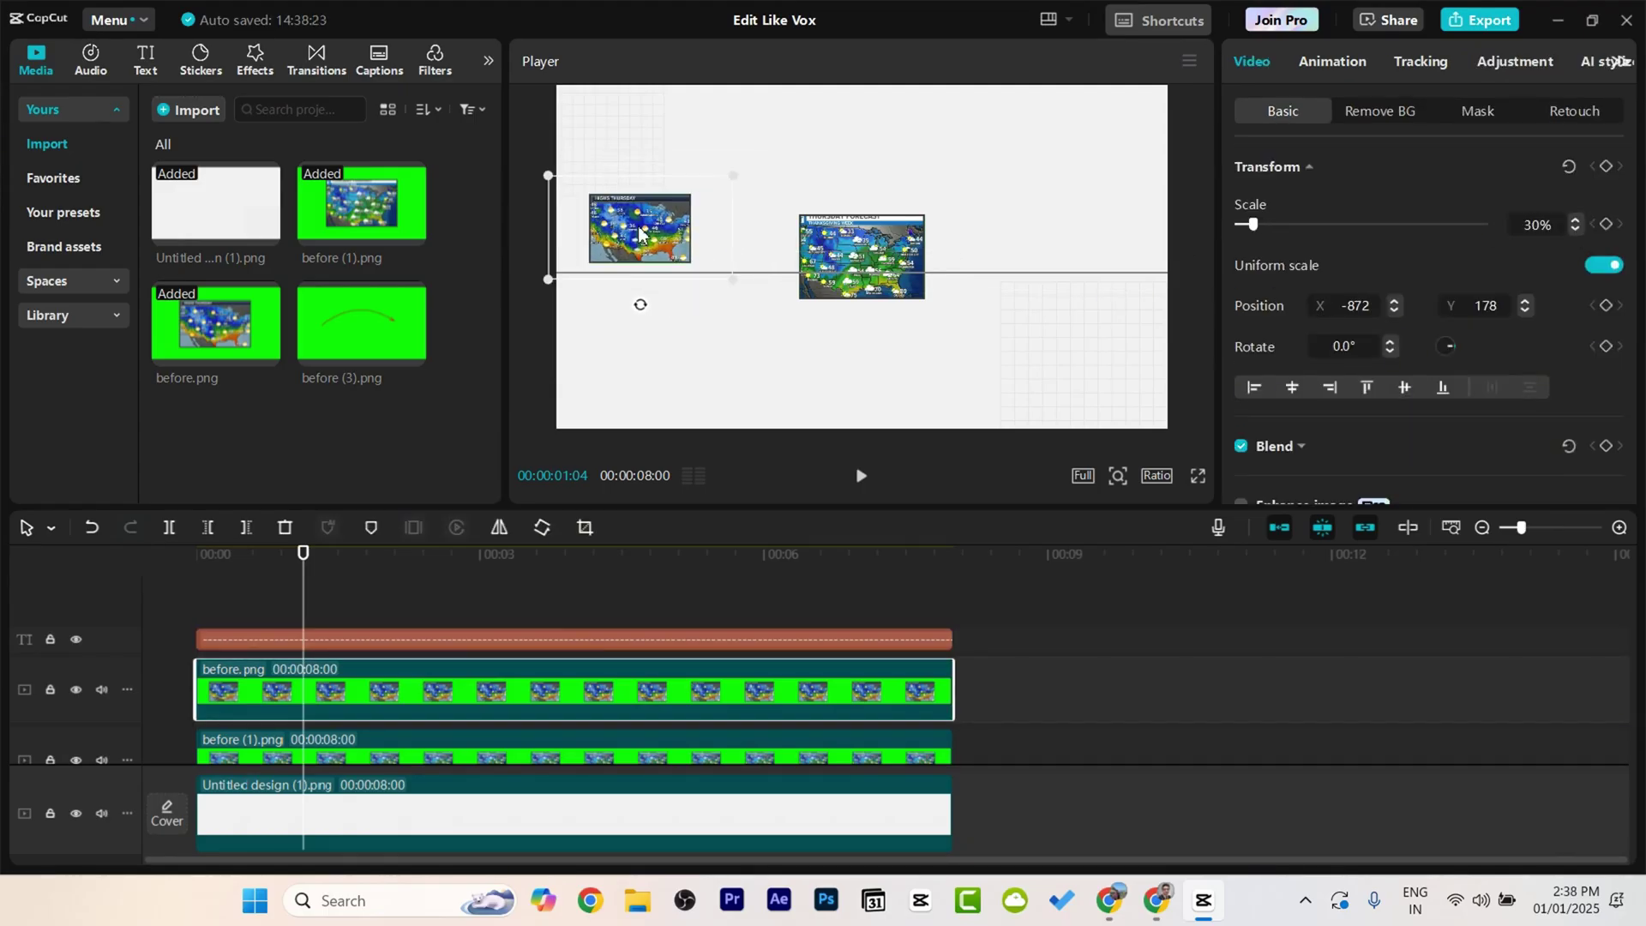
drag(639, 234, 638, 233)
Step: Scale the before (1).png map to 30% and place it directly to the right of the first map, level with it
click(898, 255)
click(900, 243)
click(1573, 230)
click(1573, 230)
click(1573, 229)
click(1573, 229)
click(1573, 230)
click(1573, 230)
click(1573, 230)
drag(827, 242, 727, 216)
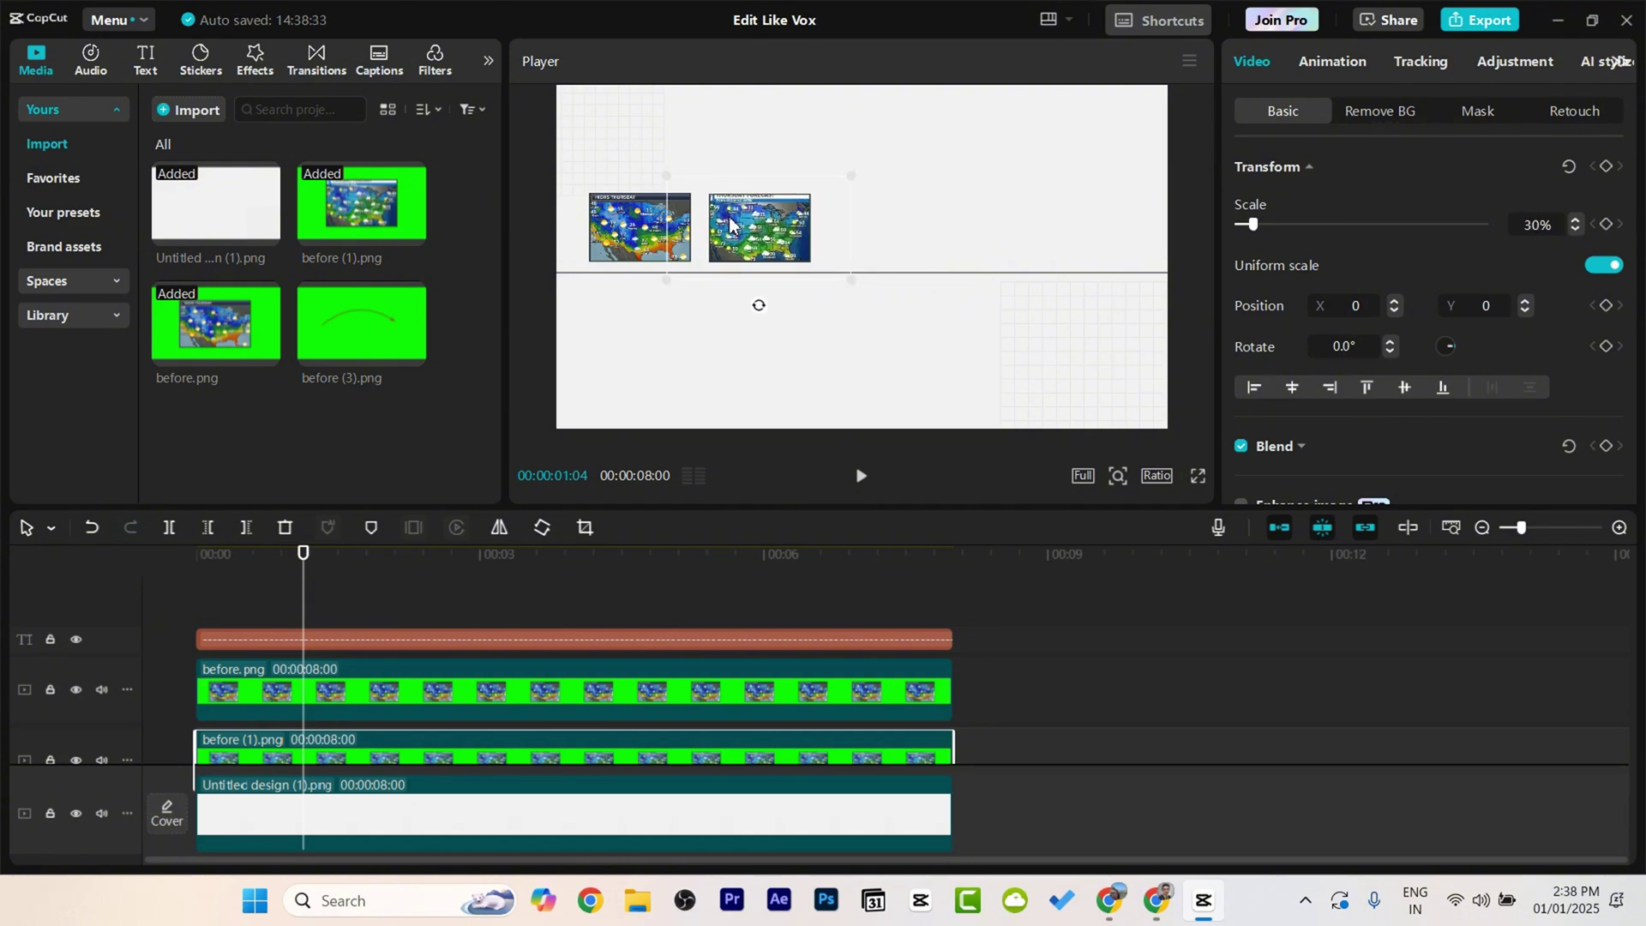
Step: Duplicate the before.png map clip and place the copy to the right of the second map, at about X 158, Y 205
click(449, 688)
click(422, 754)
click(422, 700)
drag(609, 683, 615, 515)
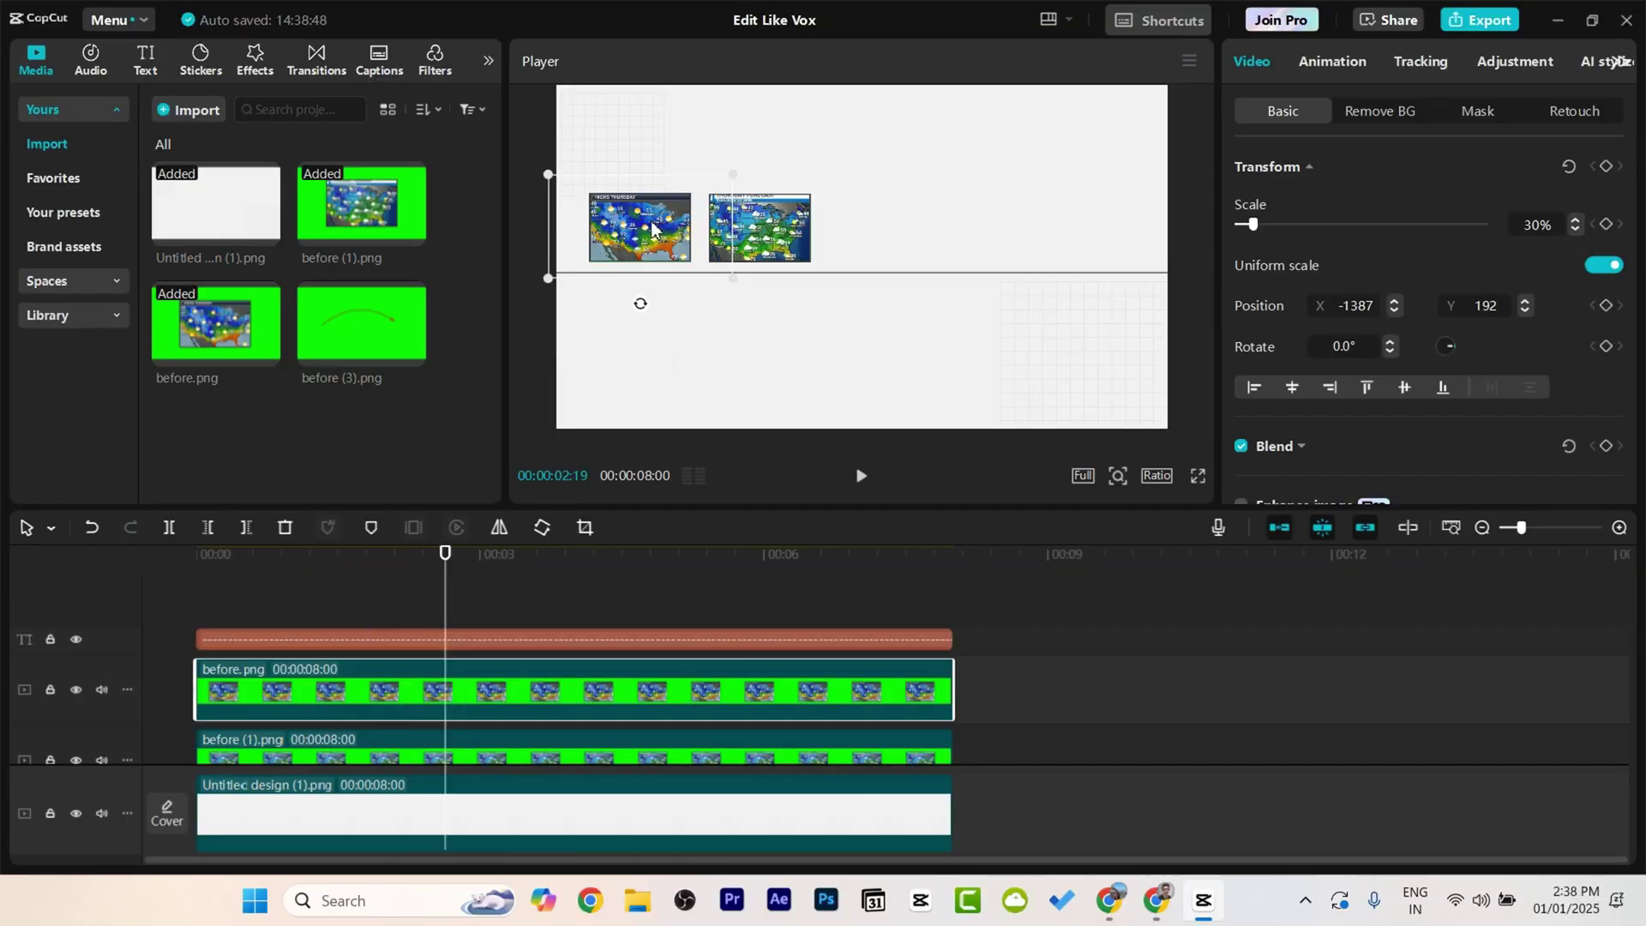
drag(652, 220, 870, 226)
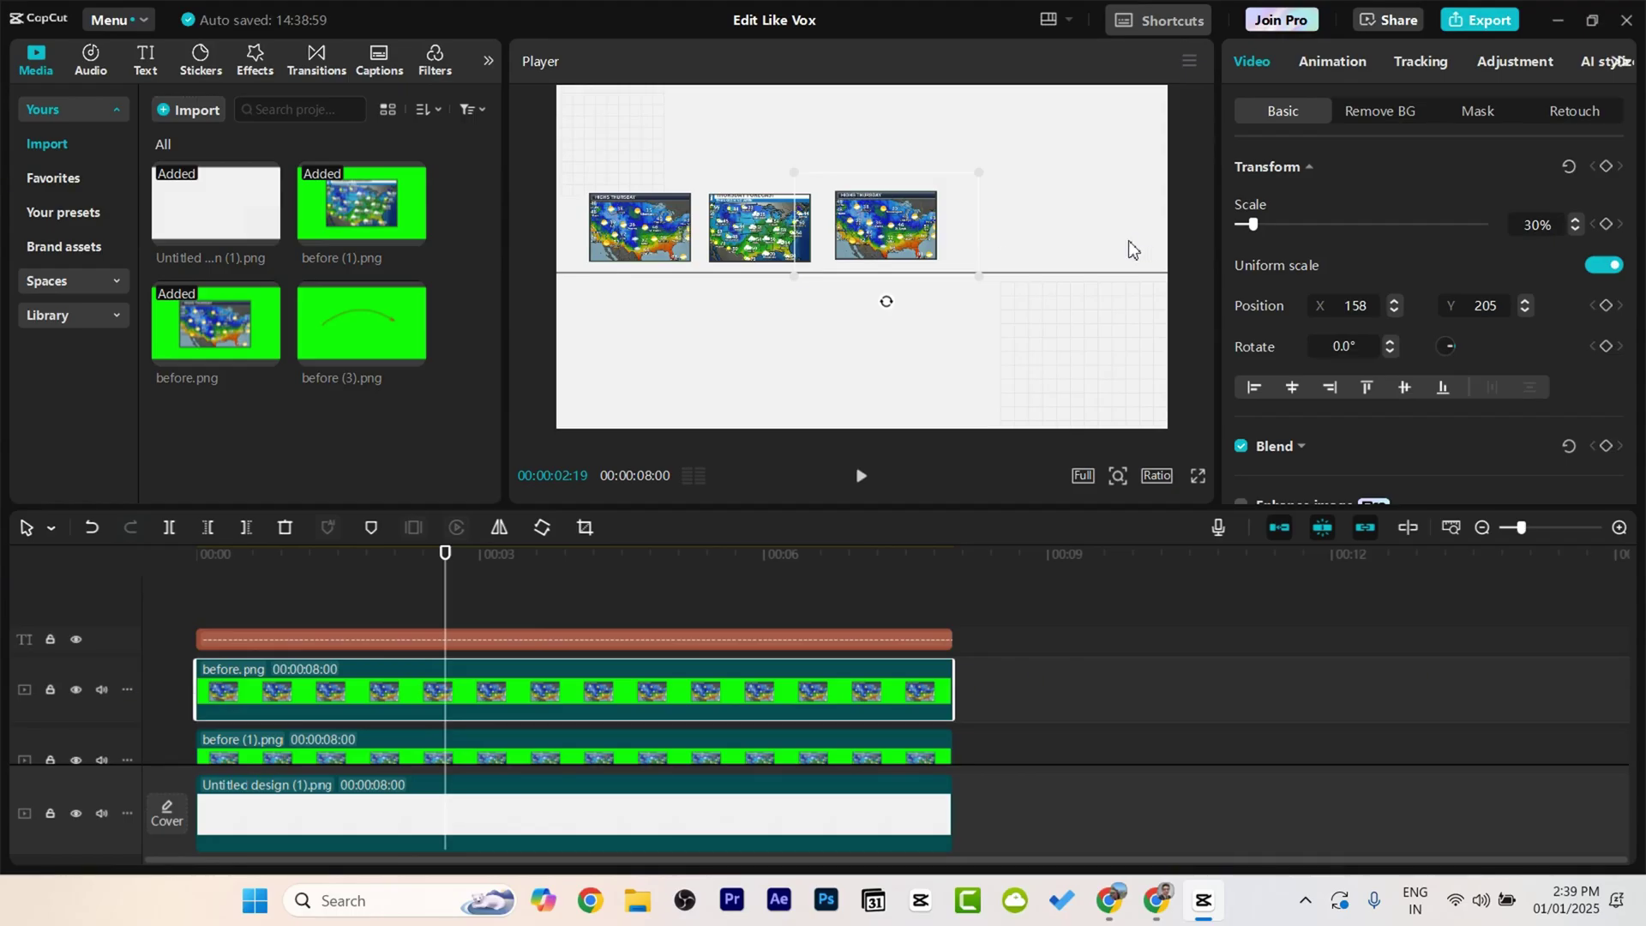
Step: Place a duplicate before (1).png map right of the third map and another before.png copy at about X 1417, Y 192
click(518, 751)
drag(794, 242, 1011, 230)
click(363, 702)
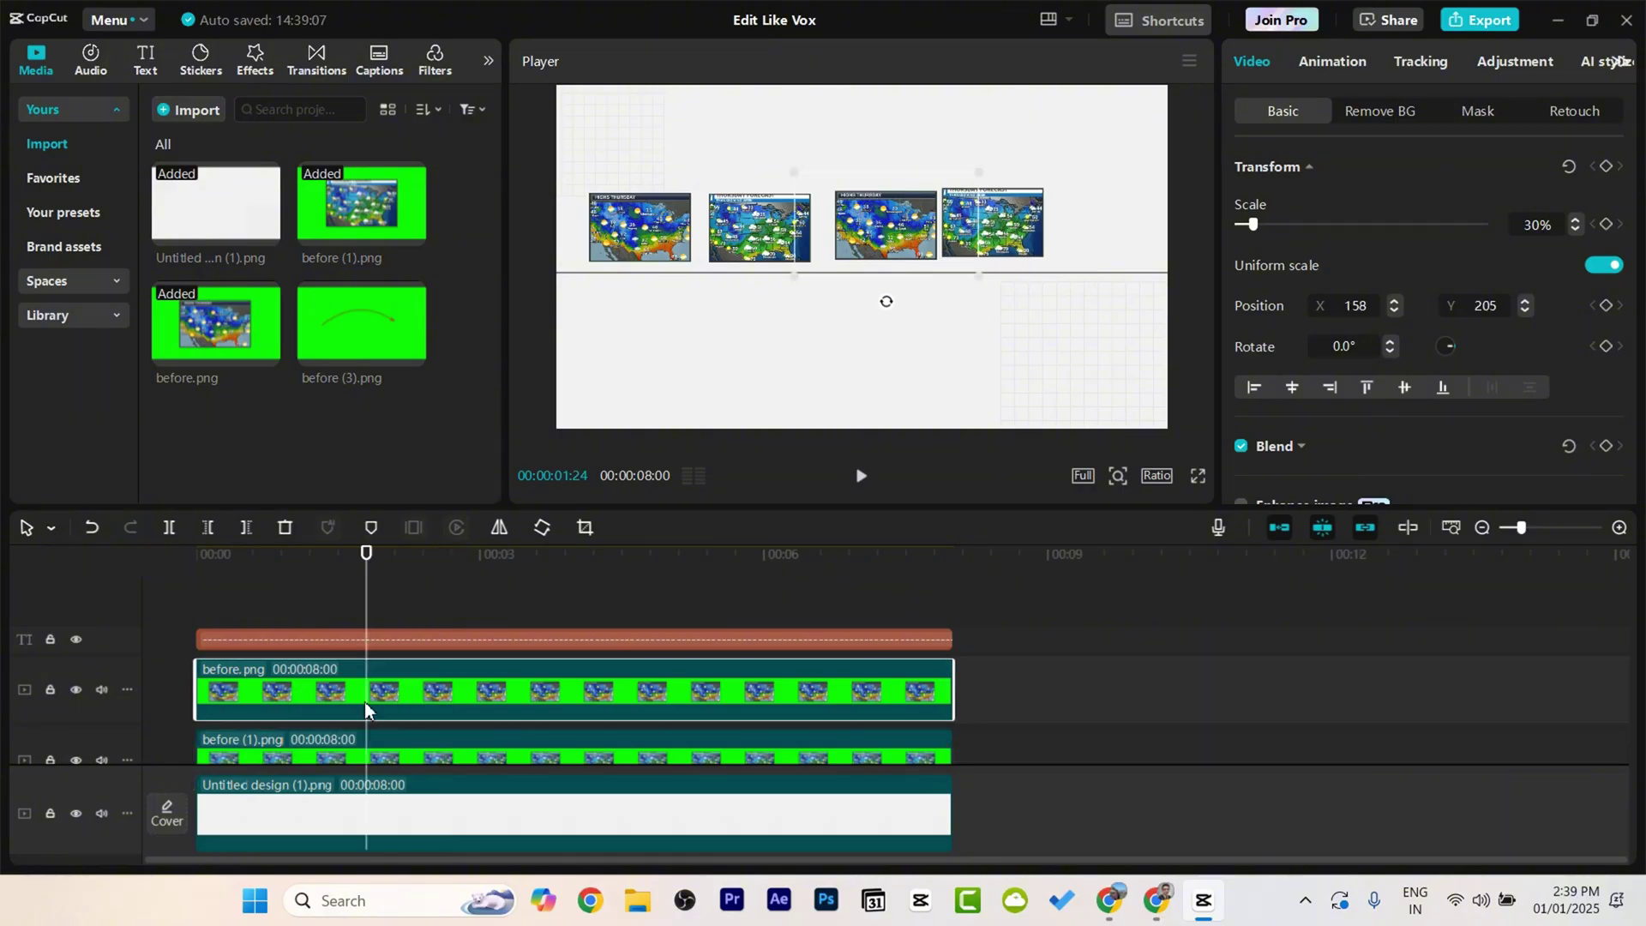
drag(367, 701, 371, 667)
drag(866, 230, 1070, 234)
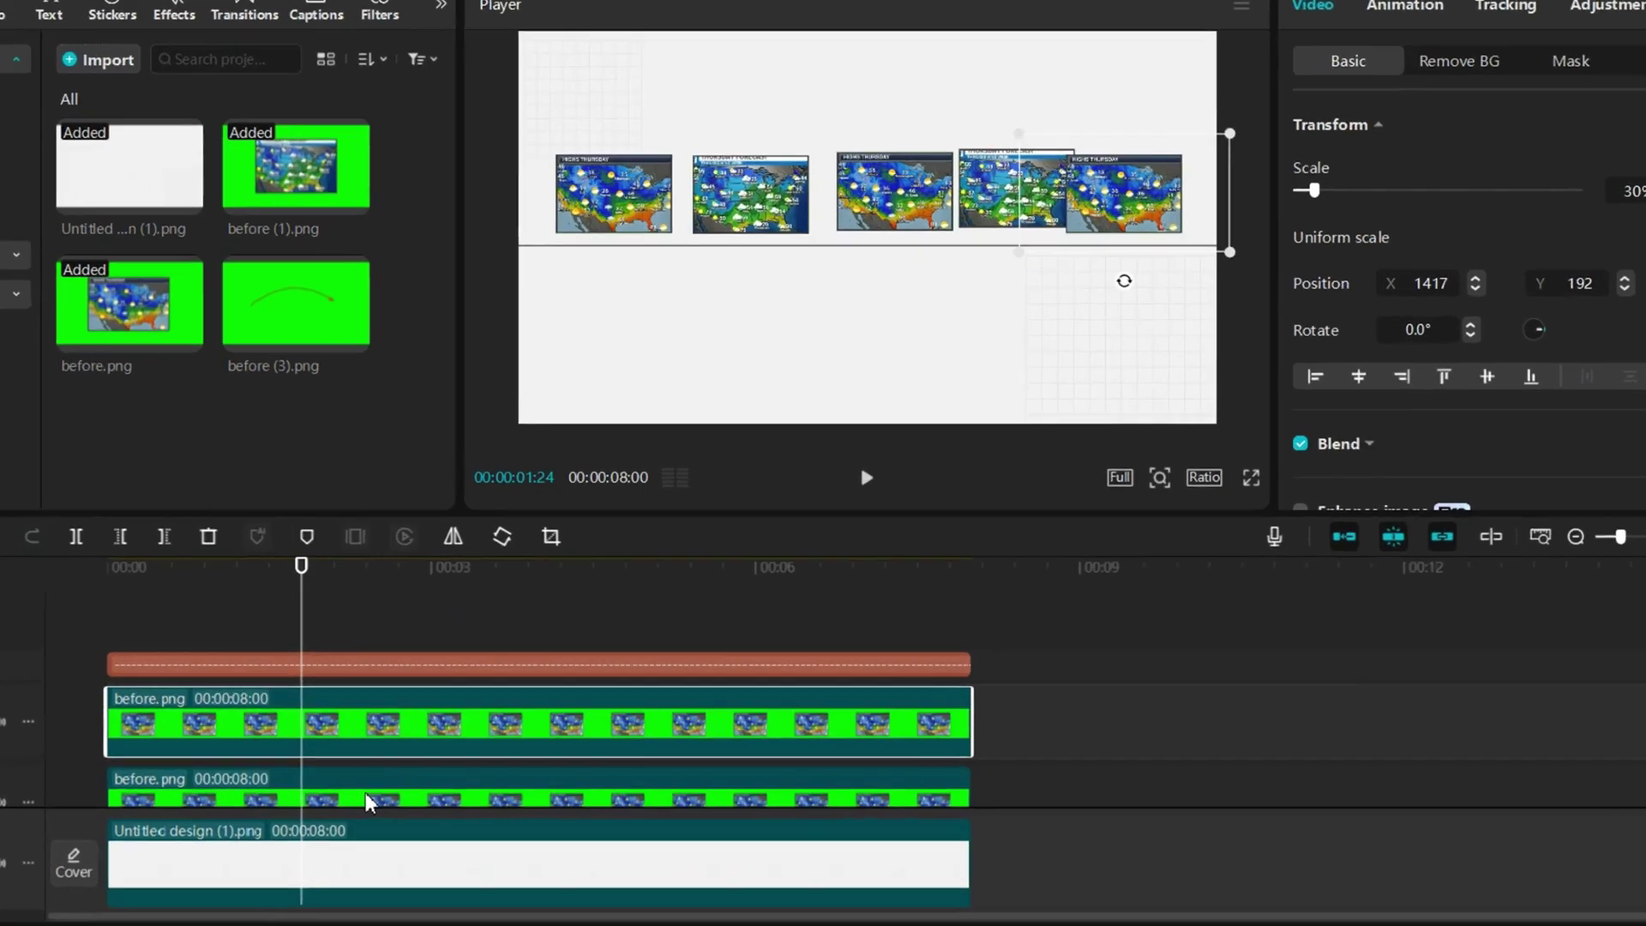
Step: Align the five weather maps along their top edges and distribute them horizontally
ctrl+click(423, 757)
scroll(424, 744, down, 2)
ctrl+click(423, 724)
scroll(342, 776, down, 1)
ctrl+click(338, 775)
scroll(337, 775, down, 1)
ctrl+click(338, 777)
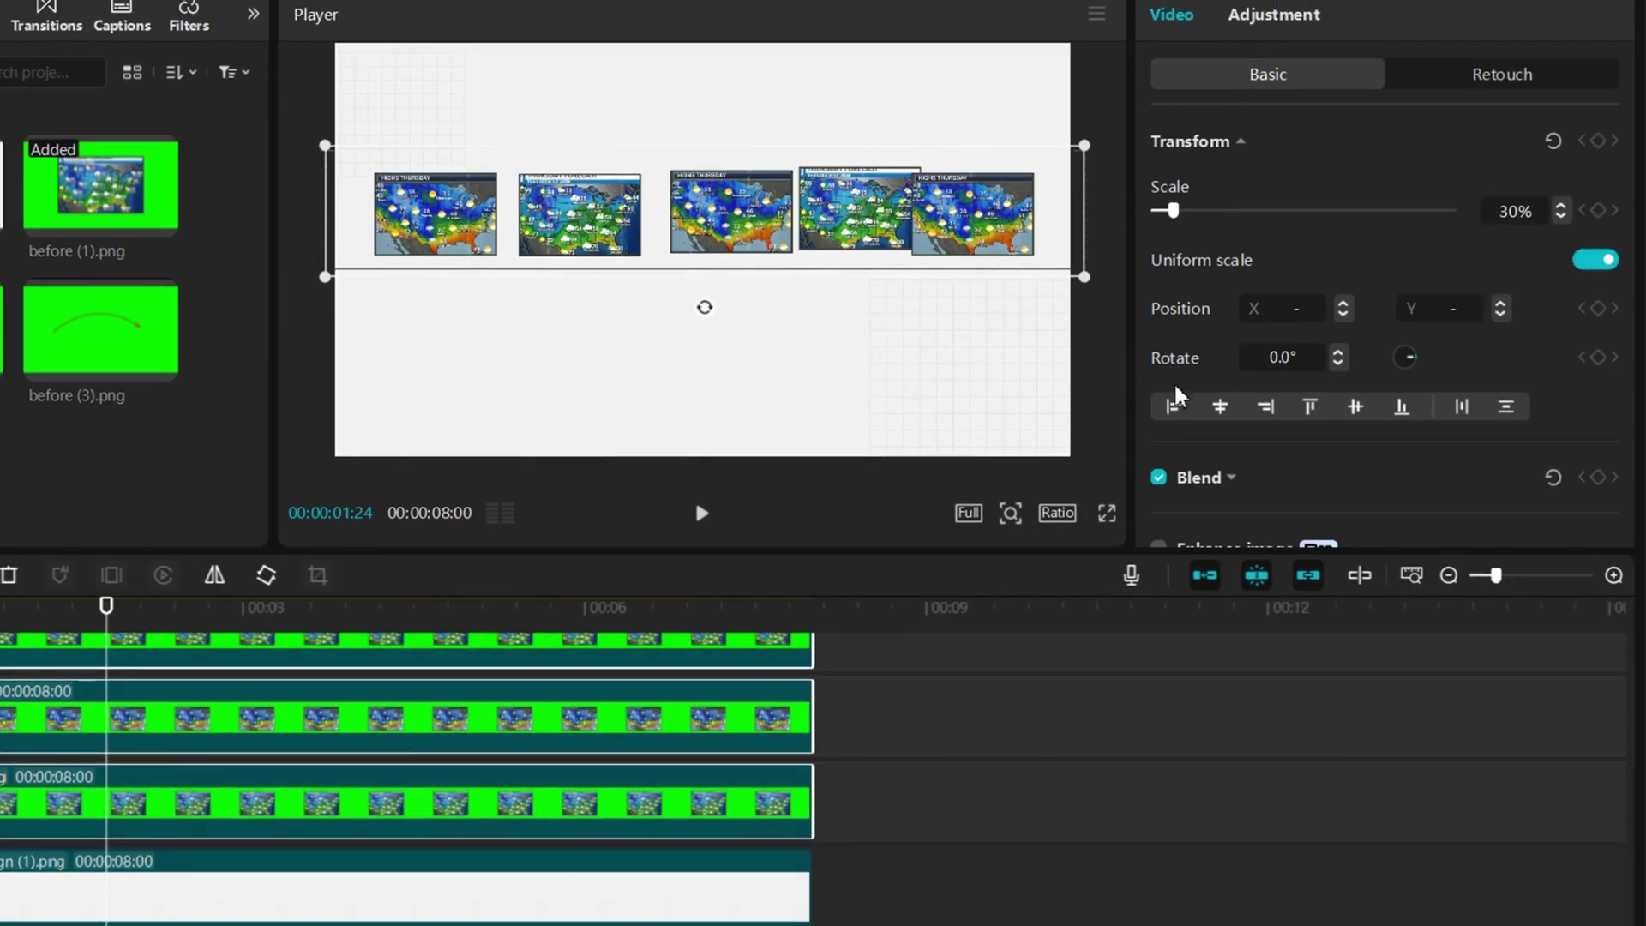
click(1309, 408)
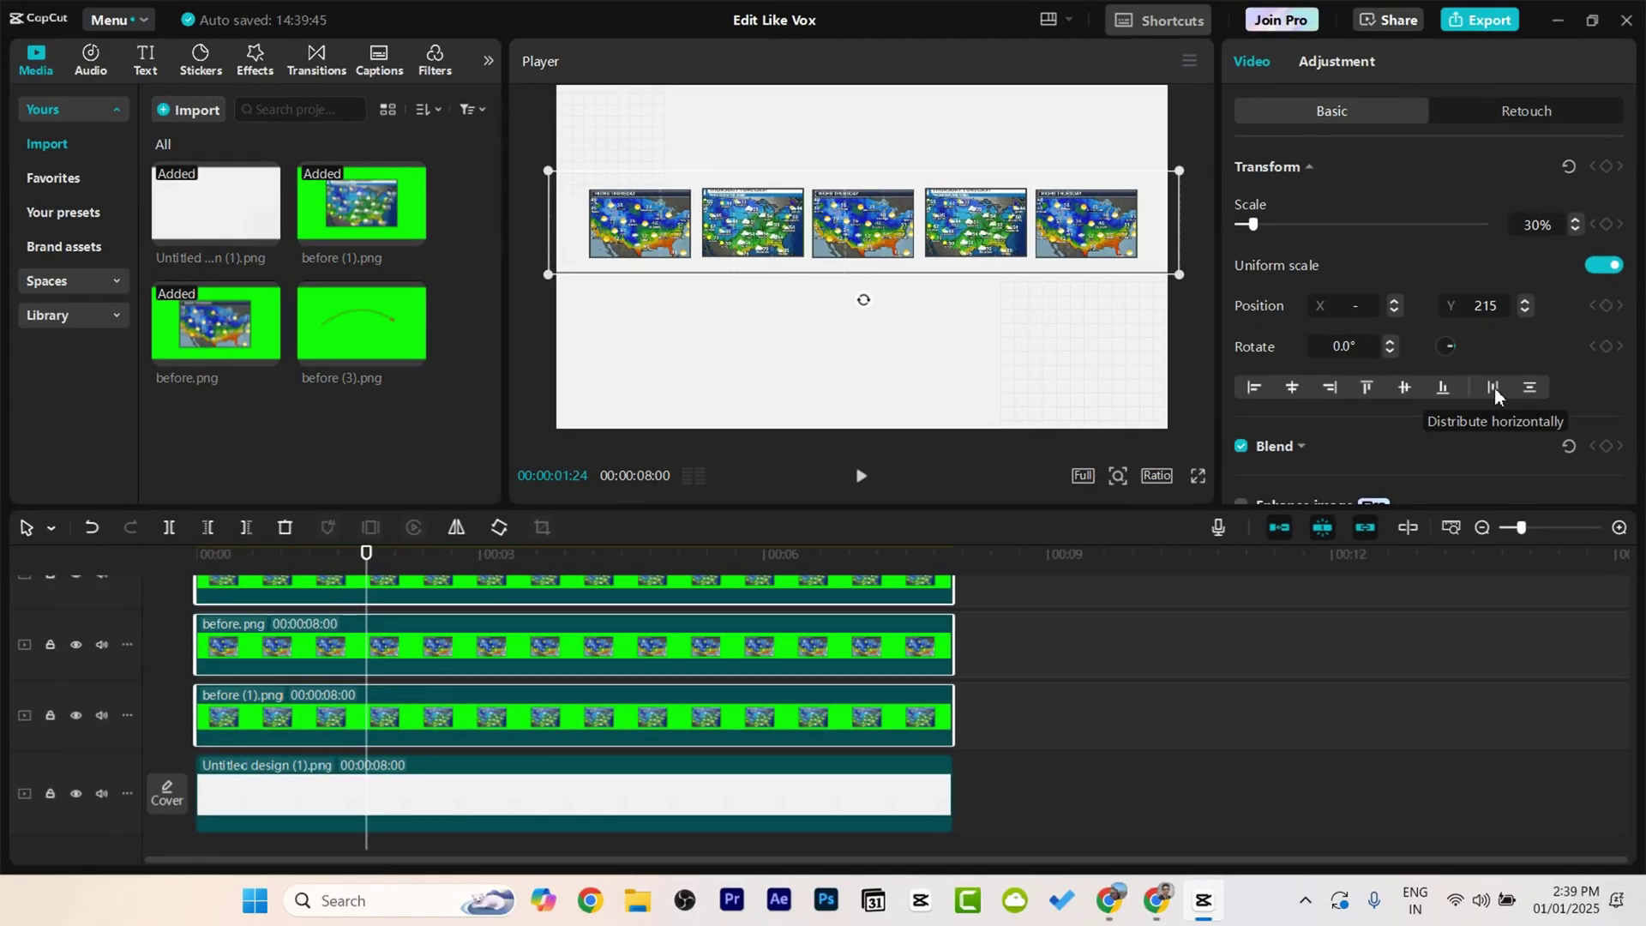
click(1462, 406)
Step: Move the row of five maps down together so it sits just above the horizontal line
ctrl+click(308, 600)
drag(661, 222, 652, 247)
click(695, 383)
Step: Add a text clip reading "---" from the timeline start and extend it to the full 8 seconds
scroll(629, 669, up, 1)
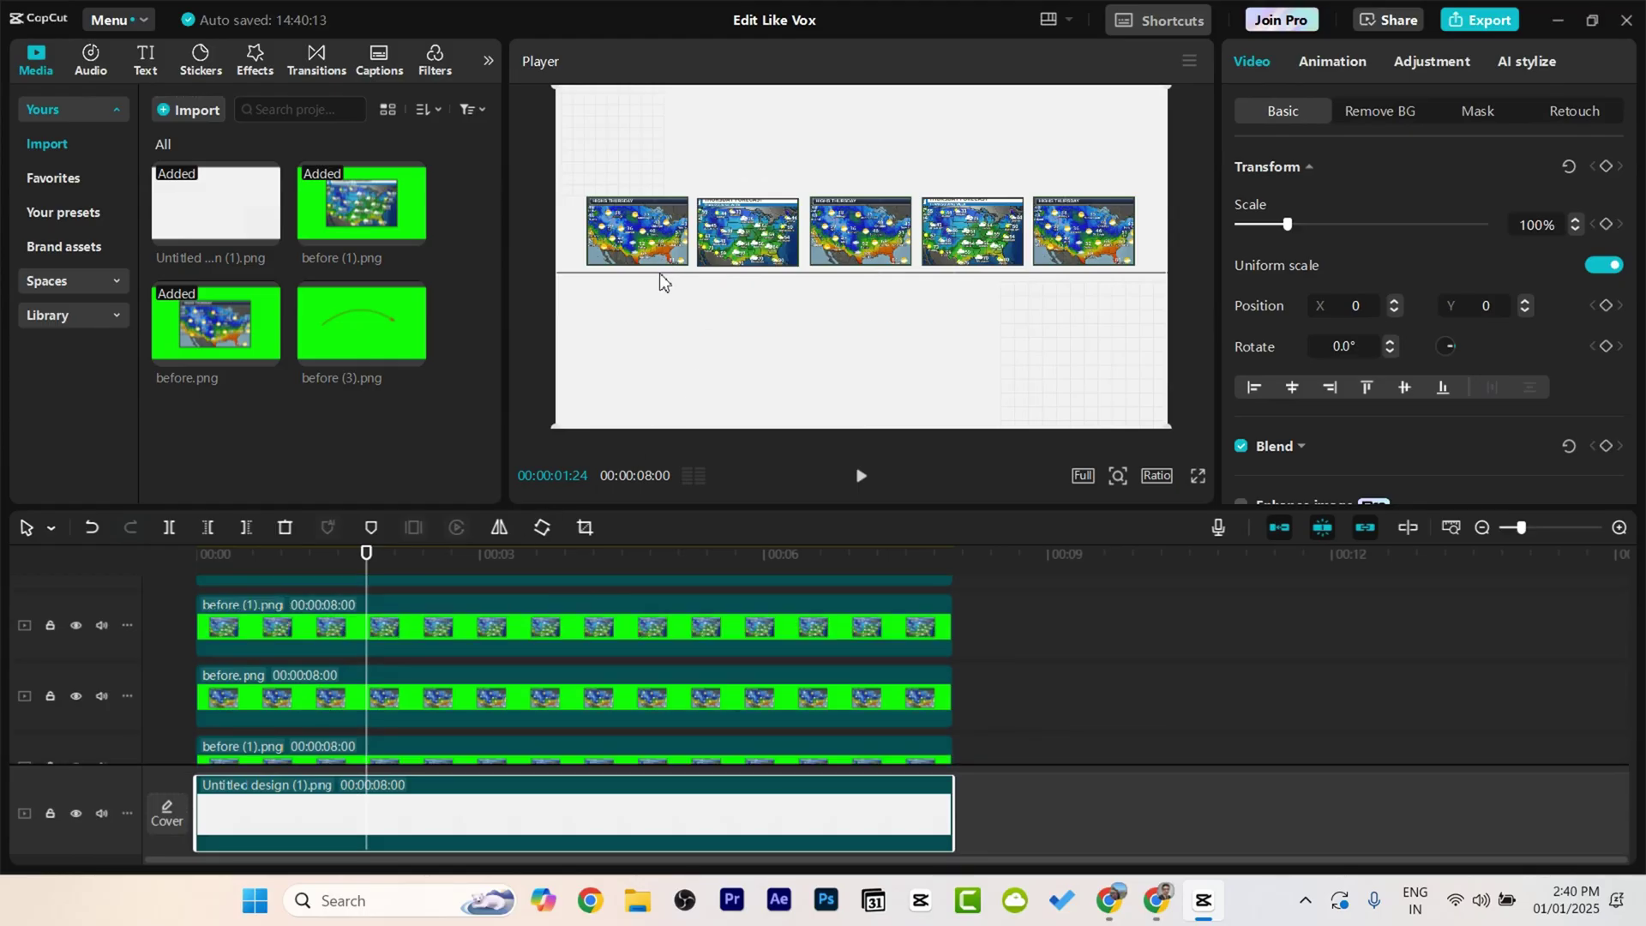
scroll(675, 276, up, 3)
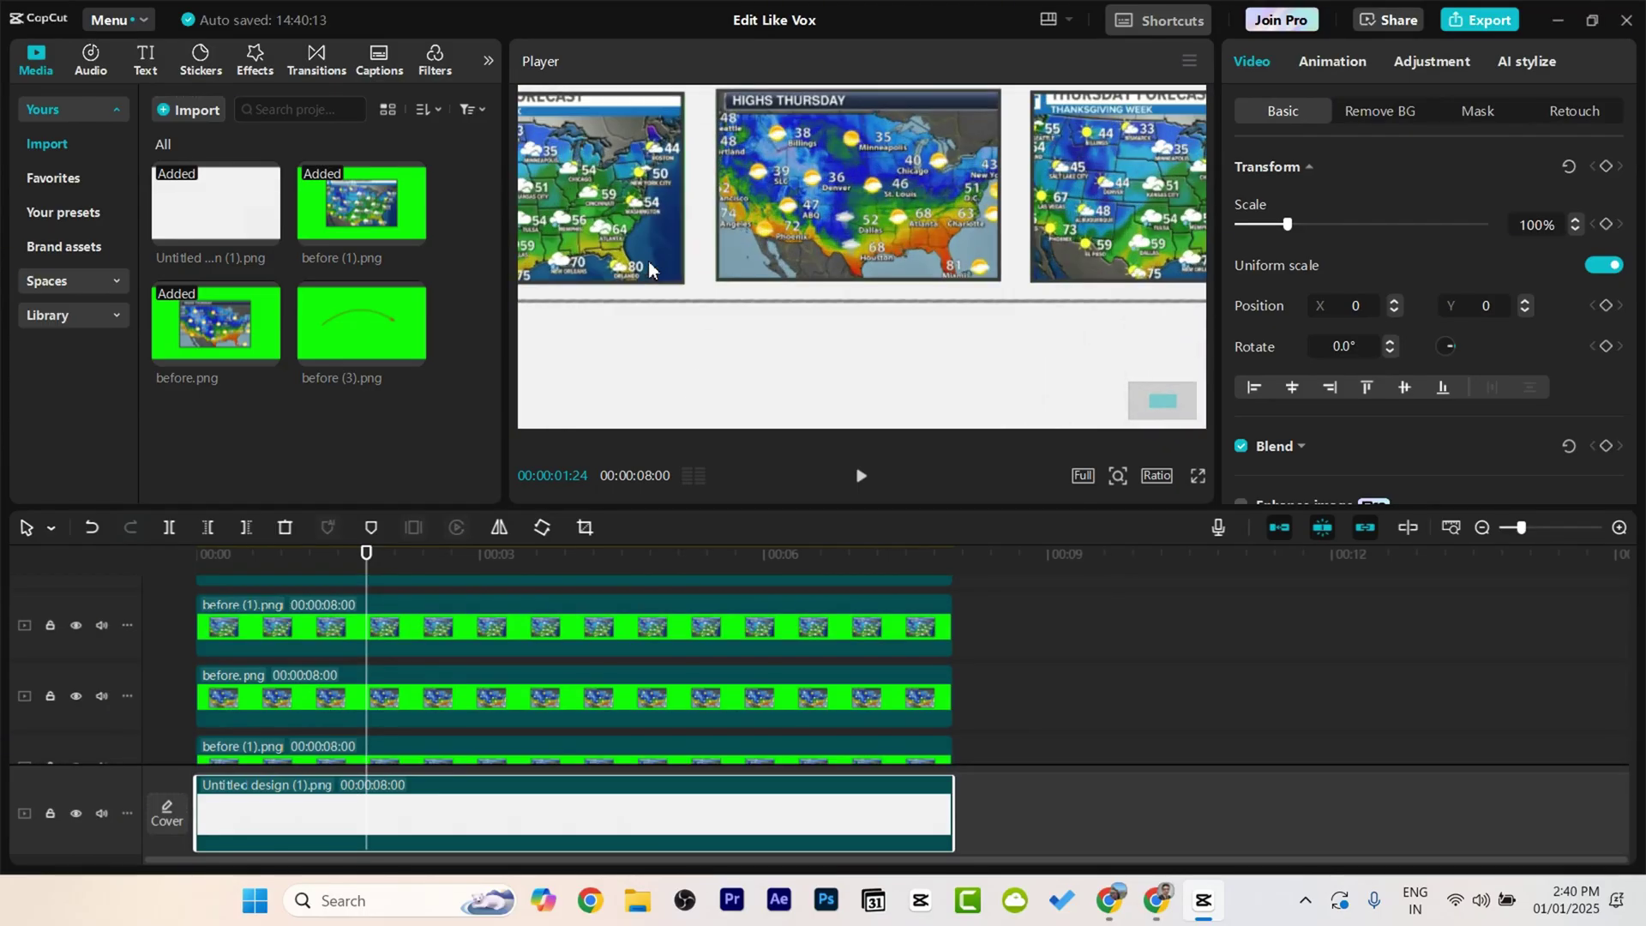
click(148, 65)
drag(197, 143, 215, 597)
drag(480, 673, 953, 673)
click(1341, 234)
key(ctrl+a)
key(BackSpace)
text(---)
Step: Set the "---" text's character spacing to -3 and its color to grey 808080
scroll(1422, 416, down, 2)
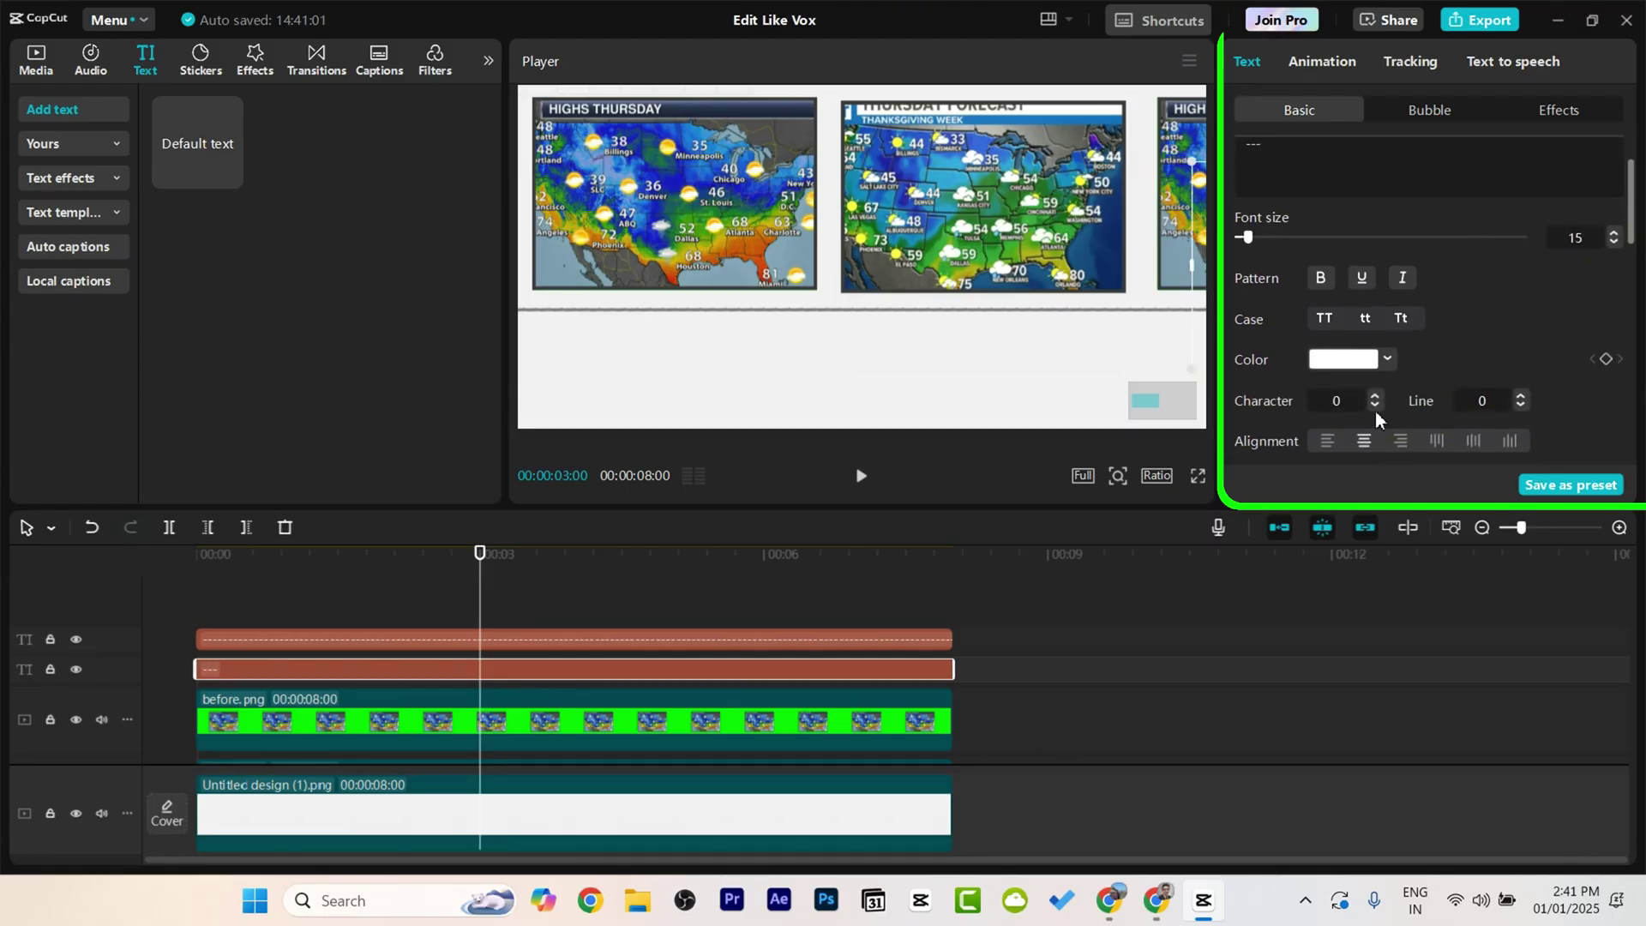
click(1375, 402)
click(1375, 402)
click(1374, 402)
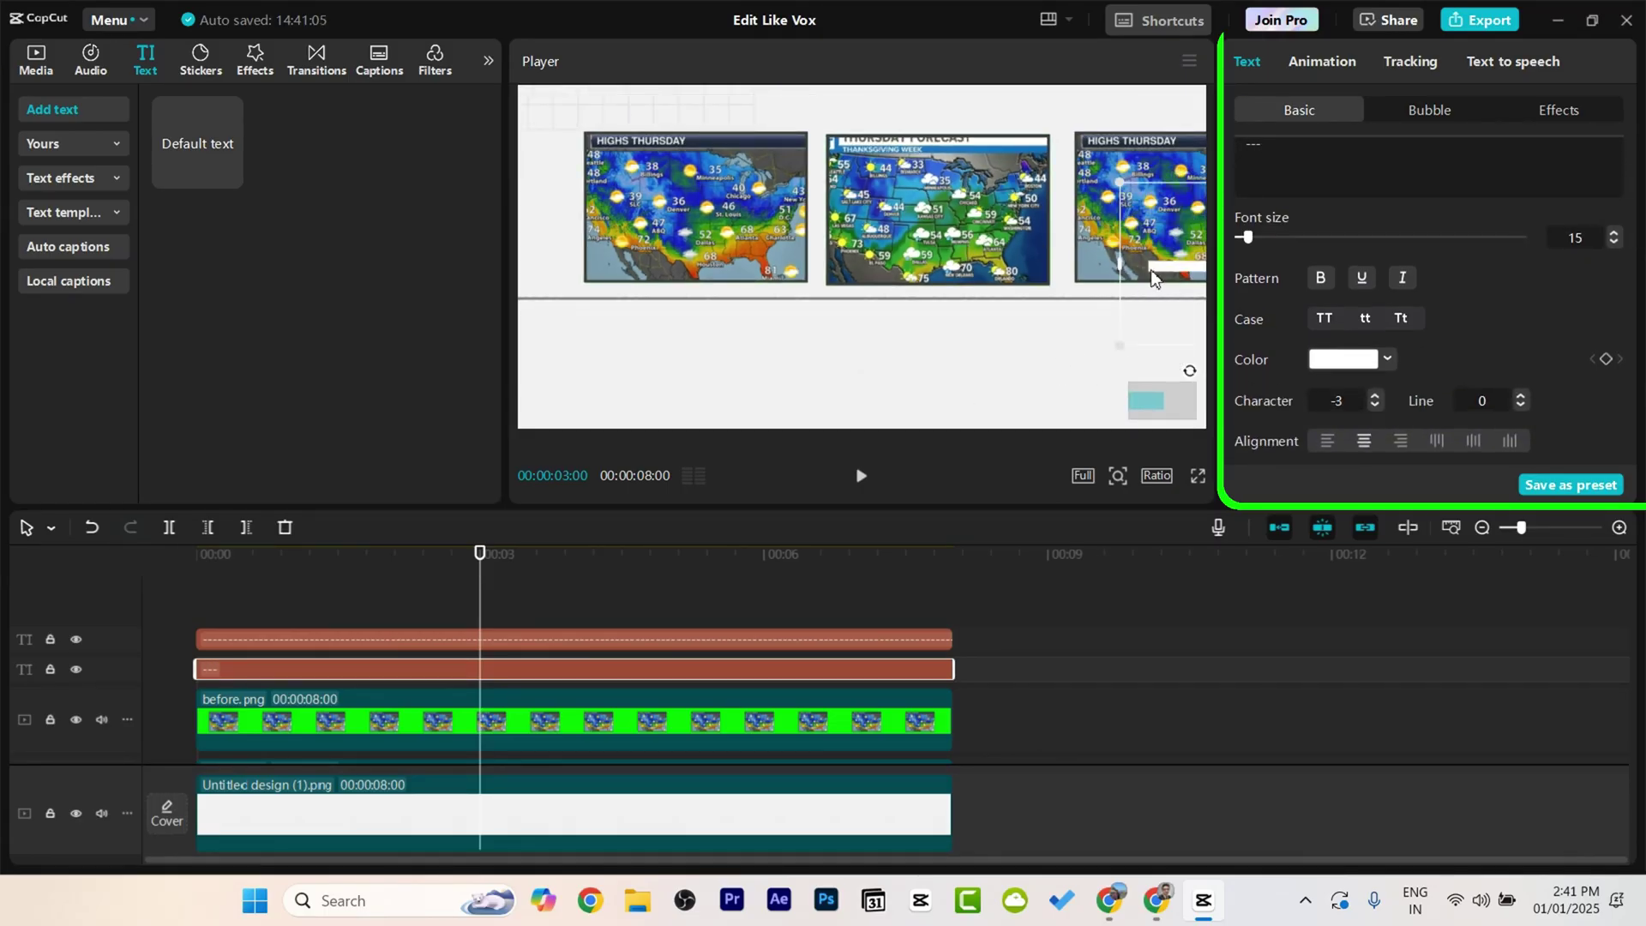
click(1387, 358)
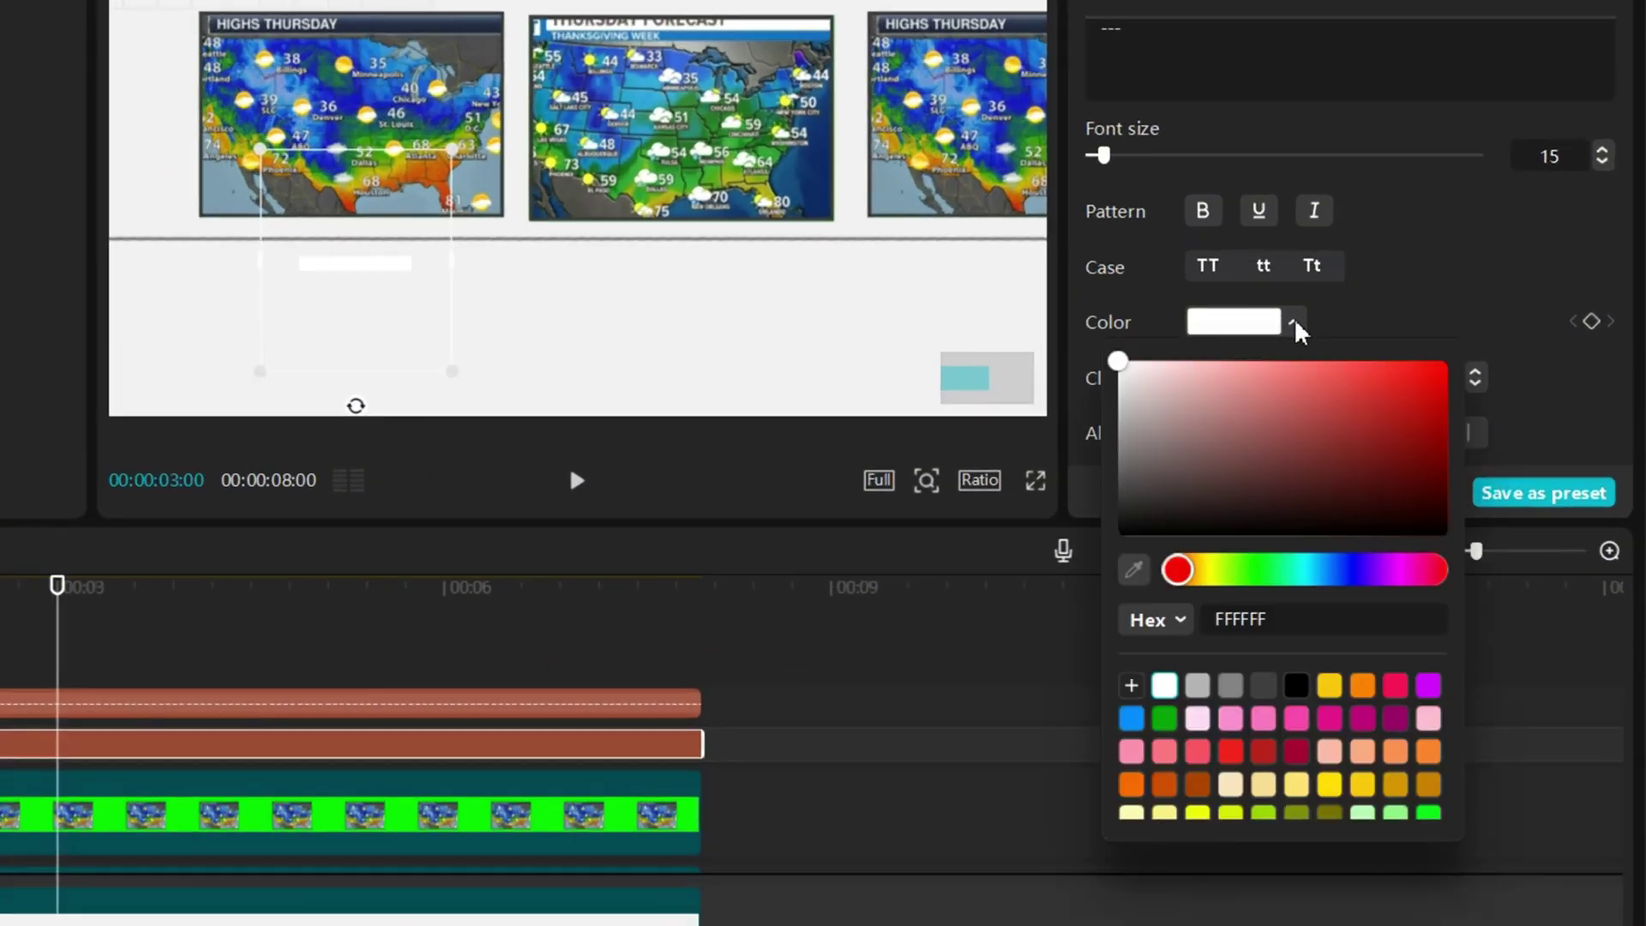
click(1232, 686)
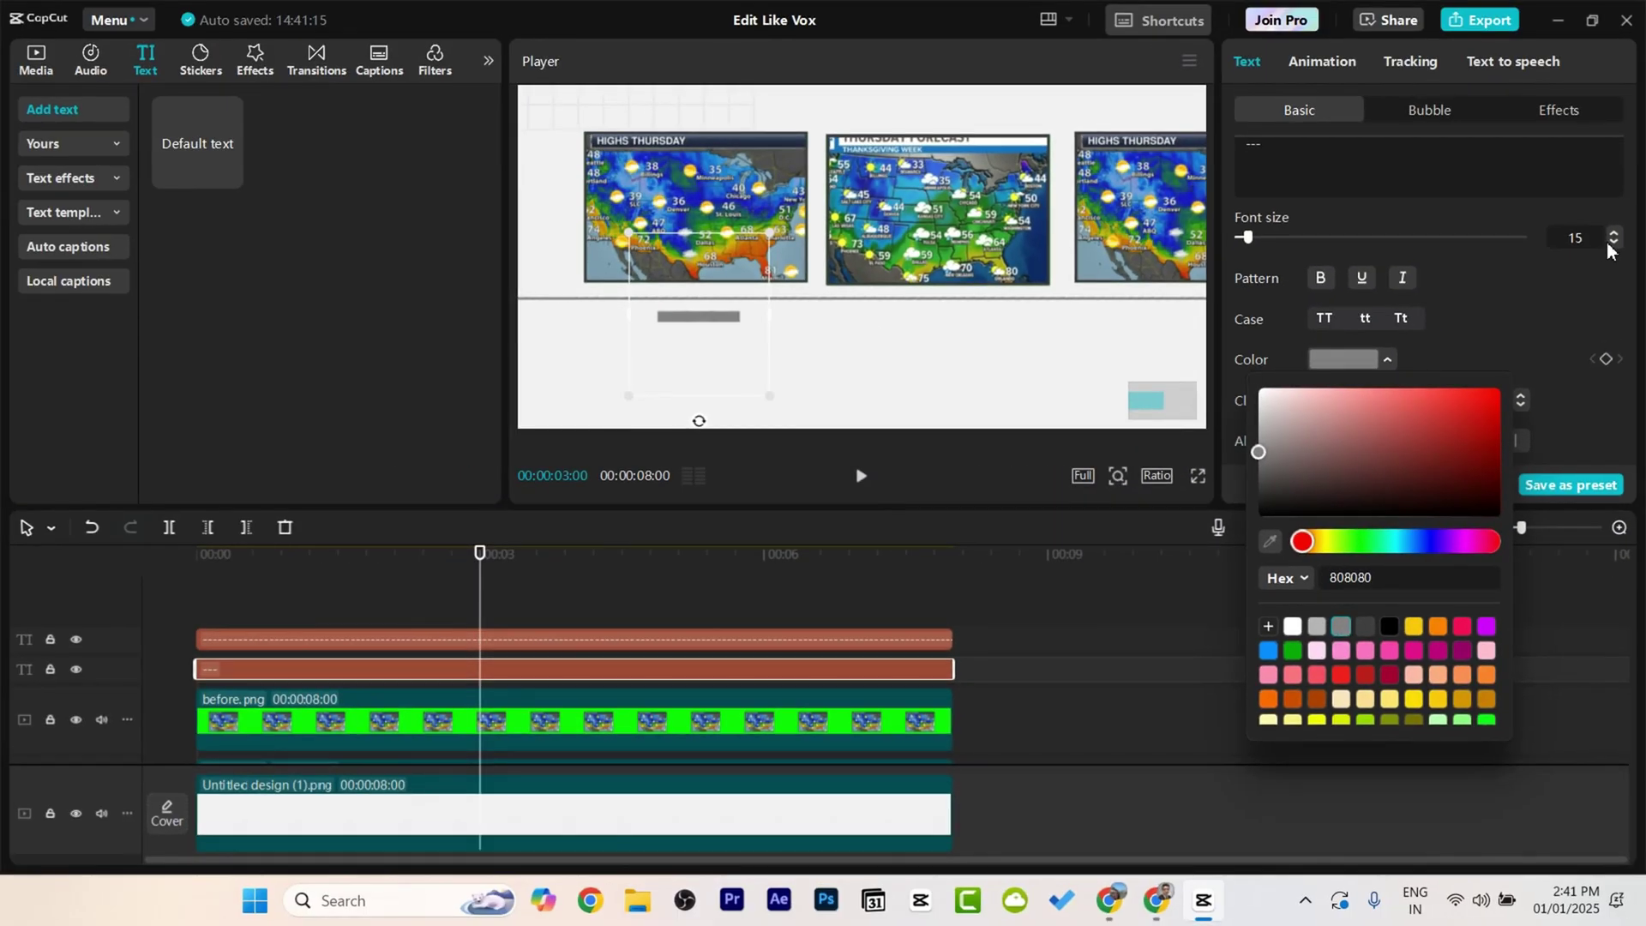
Step: Reduce the font size of the "---" text to 5
triple_click(1610, 243)
click(1610, 244)
click(1610, 243)
click(1609, 243)
click(1610, 243)
click(1610, 244)
click(1610, 244)
click(1610, 243)
Step: Rotate the dash text upright, shorten it to "--" and place it as a connector between the first map and the line
scroll(777, 266, up, 3)
drag(628, 351, 679, 295)
key(BackSpace)
drag(612, 311, 606, 310)
scroll(687, 353, left, 2)
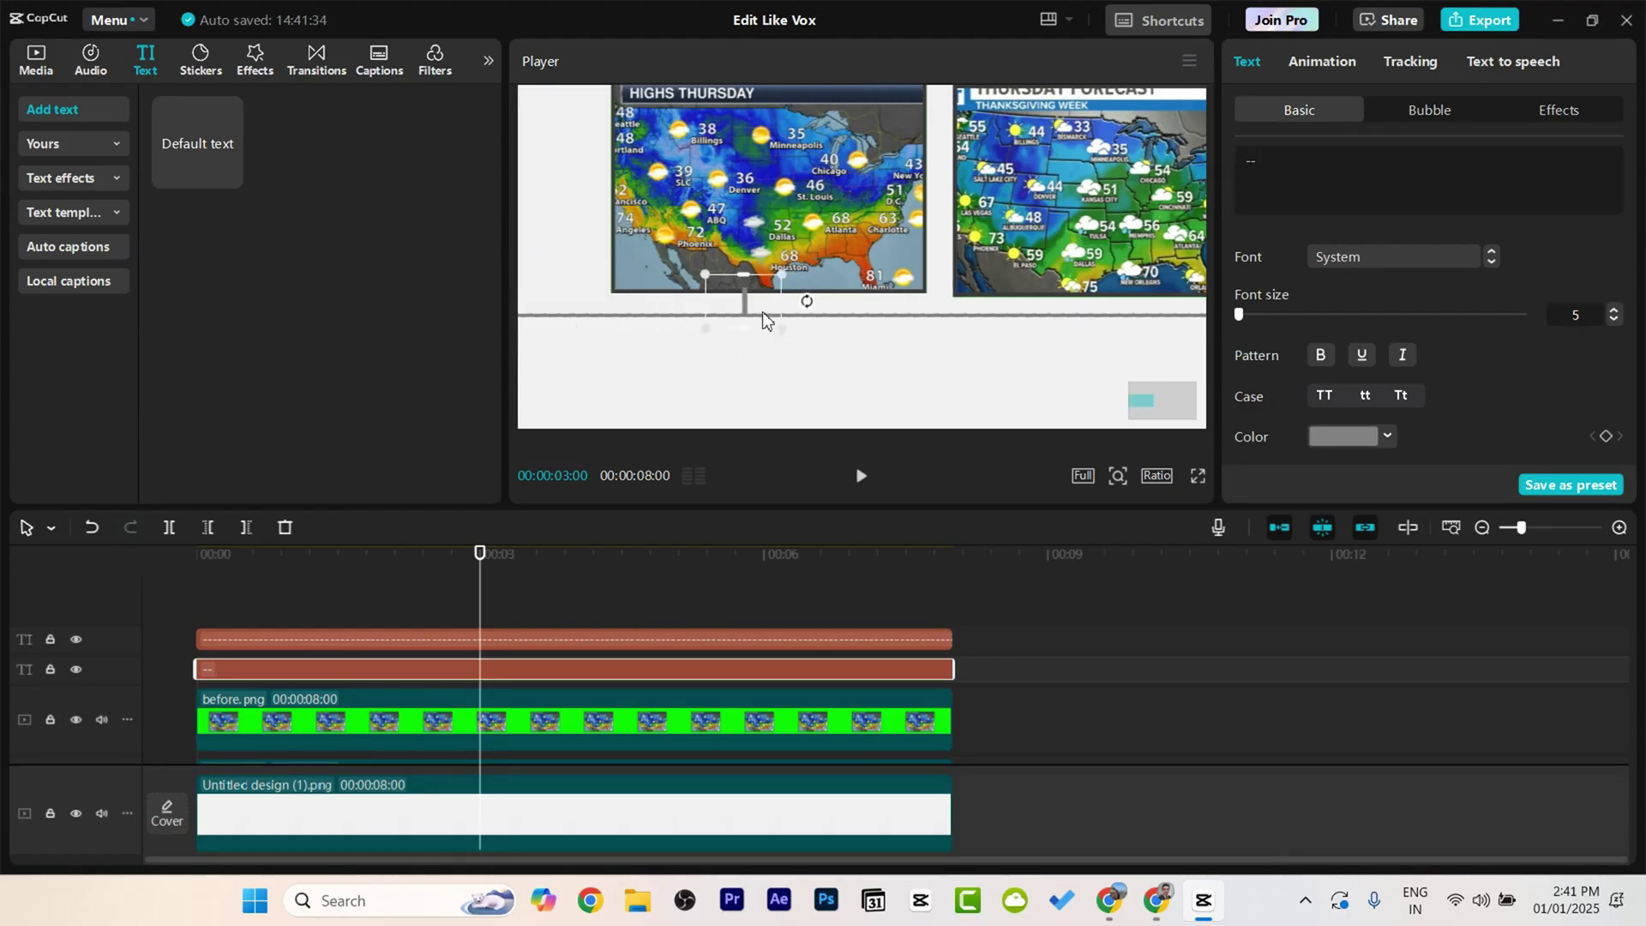
mouse_move(747, 300)
mouse_down()
mouse_move(788, 301)
mouse_move(769, 309)
mouse_up()
Step: Set the character spacing of the small "--" connector to -4
scroll(1304, 305, down, 1)
click(1376, 405)
scroll(1535, 393, down, 1)
click(1375, 403)
click(1375, 403)
click(1371, 394)
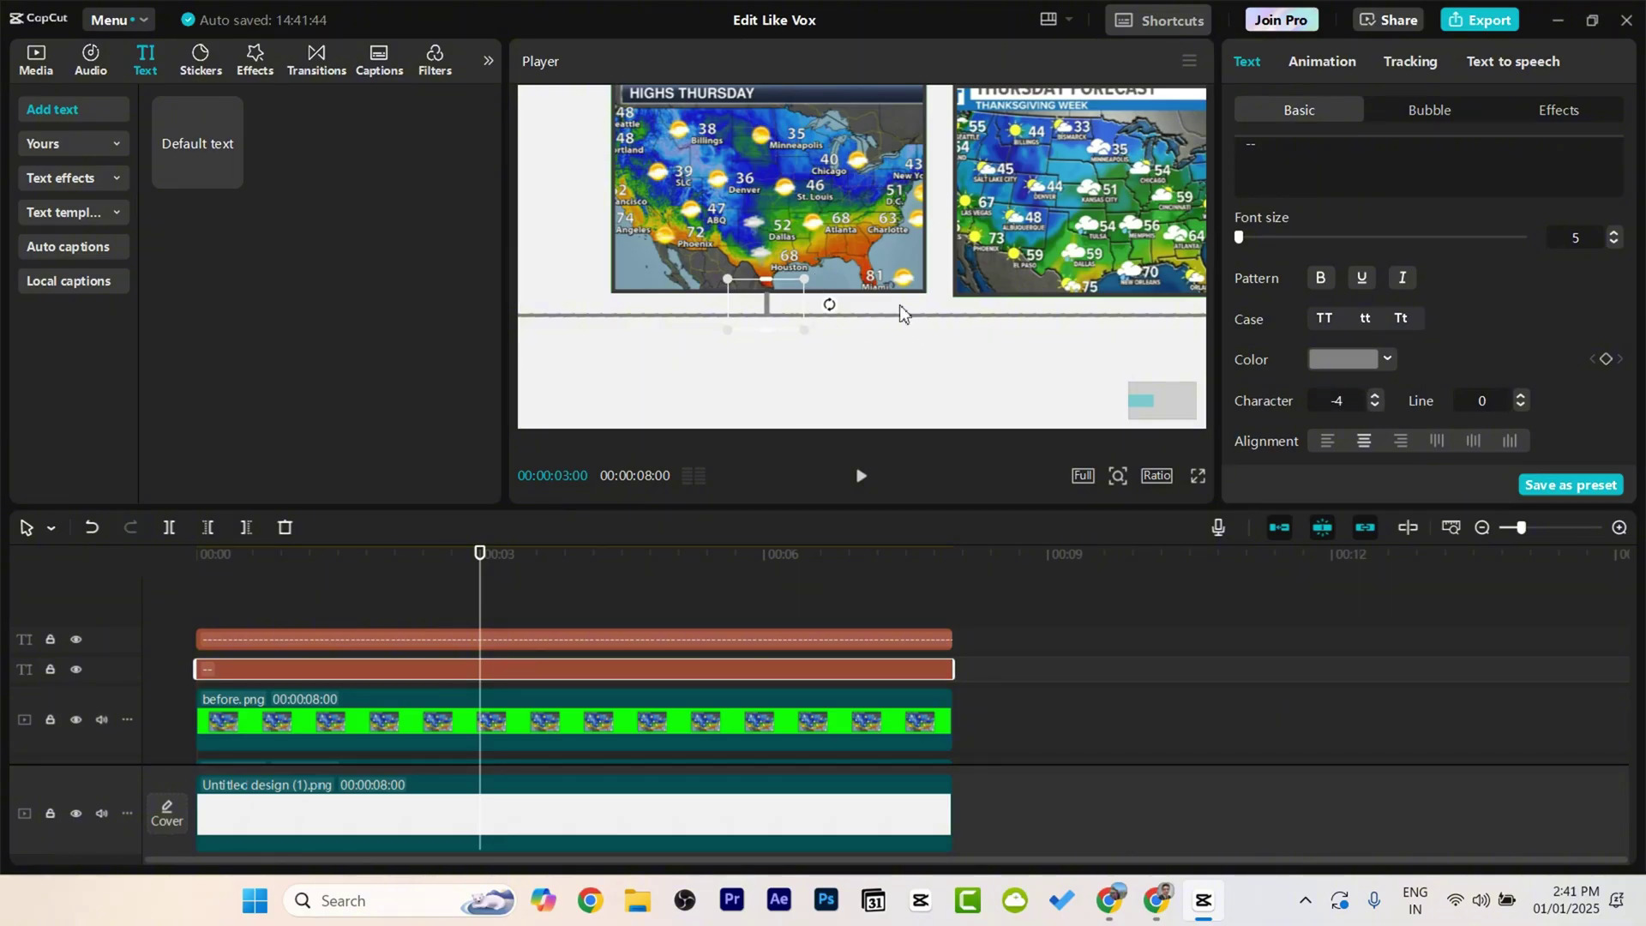
Step: Duplicate the "--" connector text four times onto separate tracks above the original
drag(1012, 306, 831, 301)
drag(1191, 306, 1076, 294)
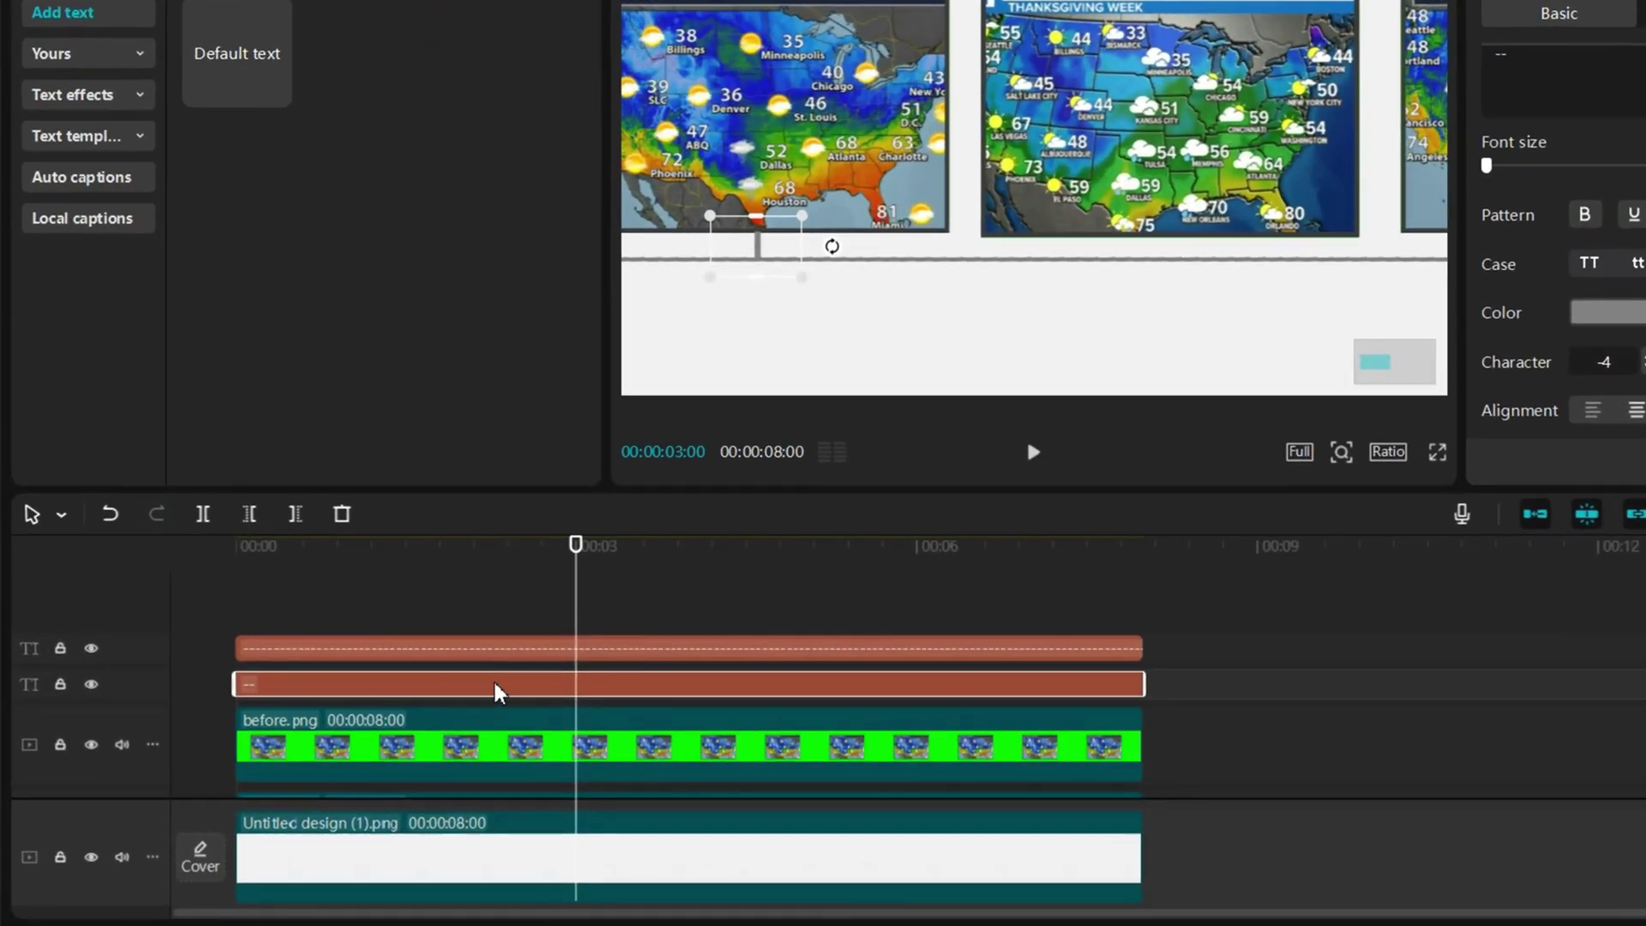
click(414, 644)
drag(495, 659, 486, 624)
drag(480, 646, 478, 612)
drag(463, 646, 453, 614)
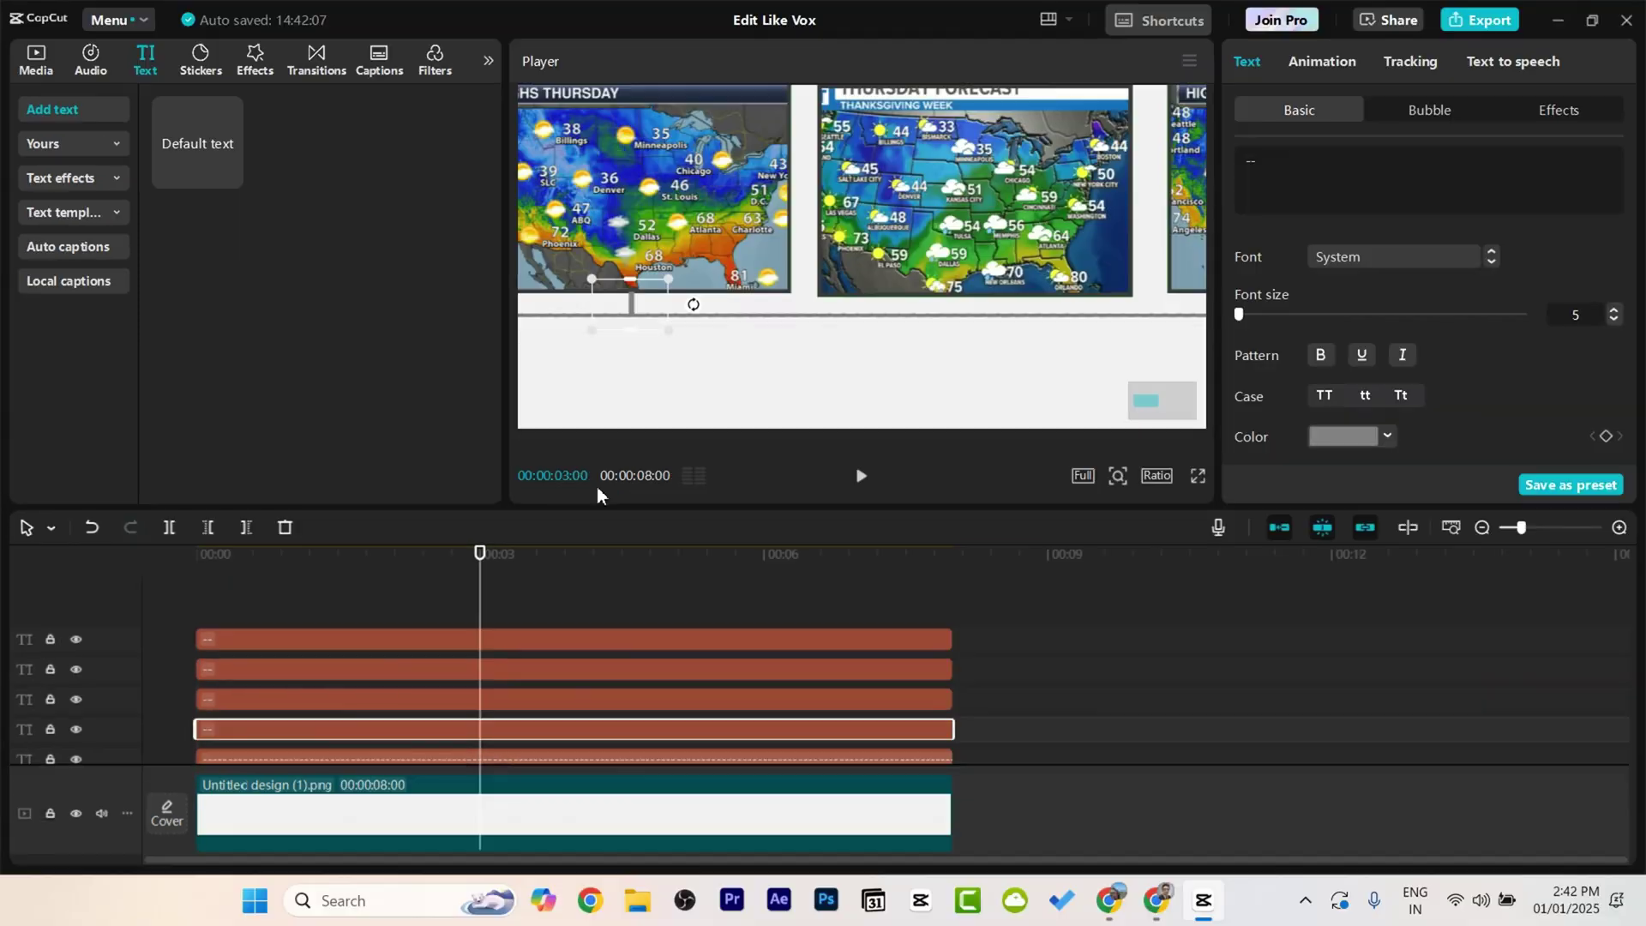
Step: Position the four connector copies beneath the second to fifth maps so each joins its map to the line
drag(639, 310, 993, 310)
click(934, 699)
scroll(701, 350, right, 1)
drag(576, 311, 835, 307)
scroll(669, 334, left, 3)
drag(644, 307, 954, 300)
click(377, 639)
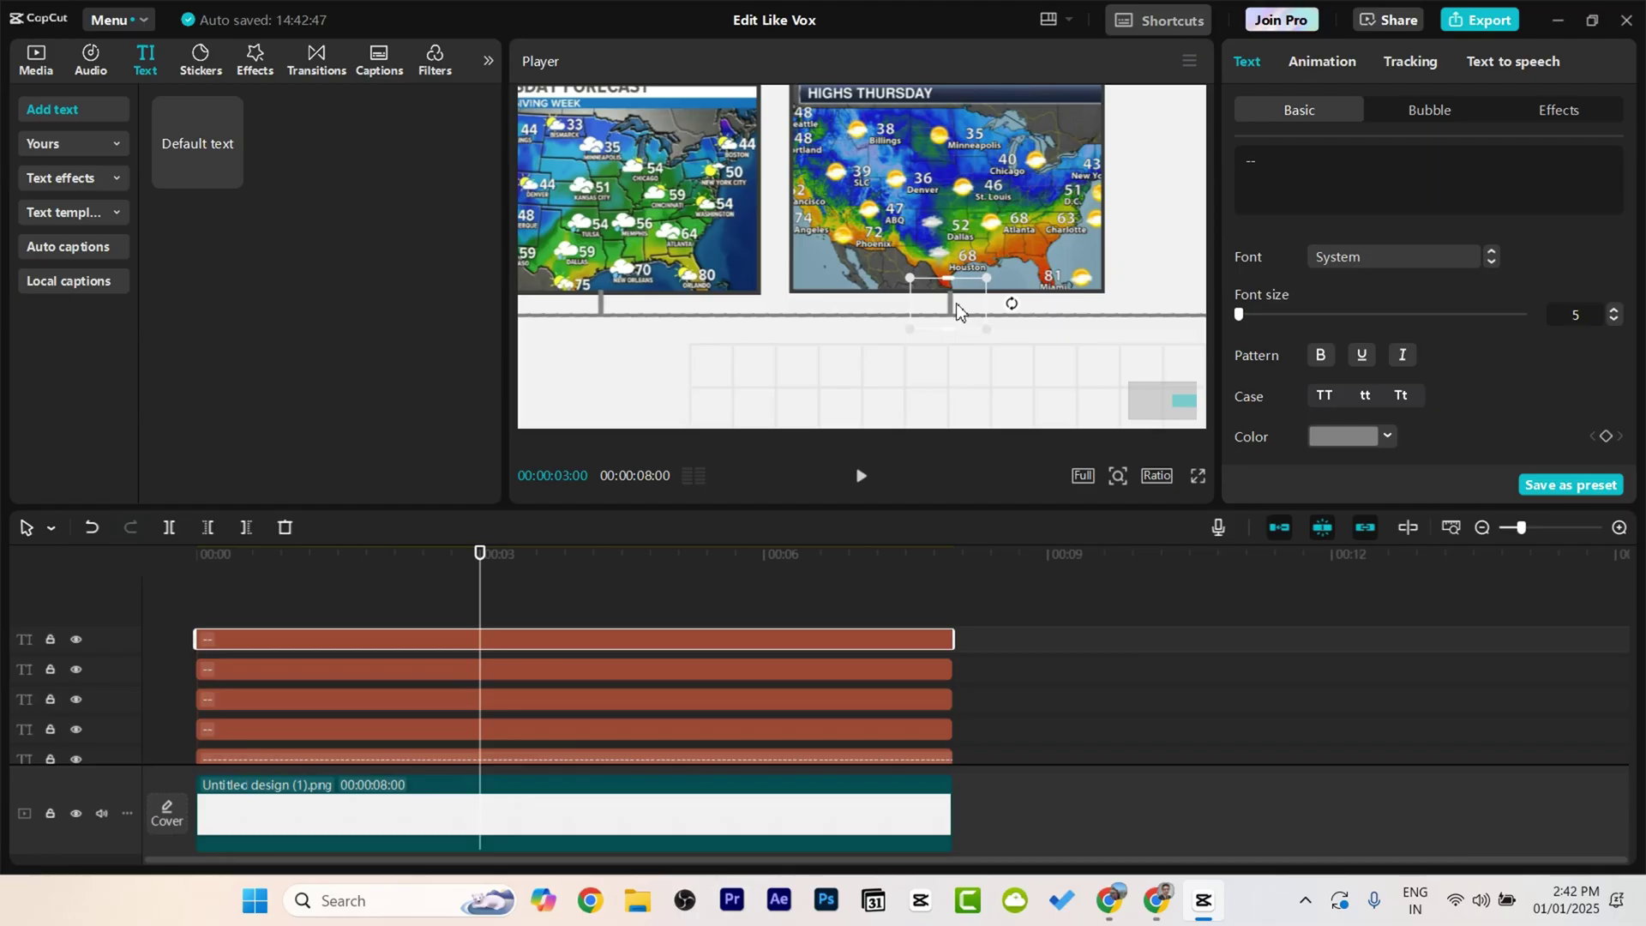
Step: Combine the five "--" connectors and the five map clips into one compound clip, leaving out the long dashed line and the background
scroll(841, 337, down, 8)
scroll(841, 337, up, 8)
scroll(841, 338, down, 4)
scroll(914, 364, down, 1)
scroll(767, 286, down, 1)
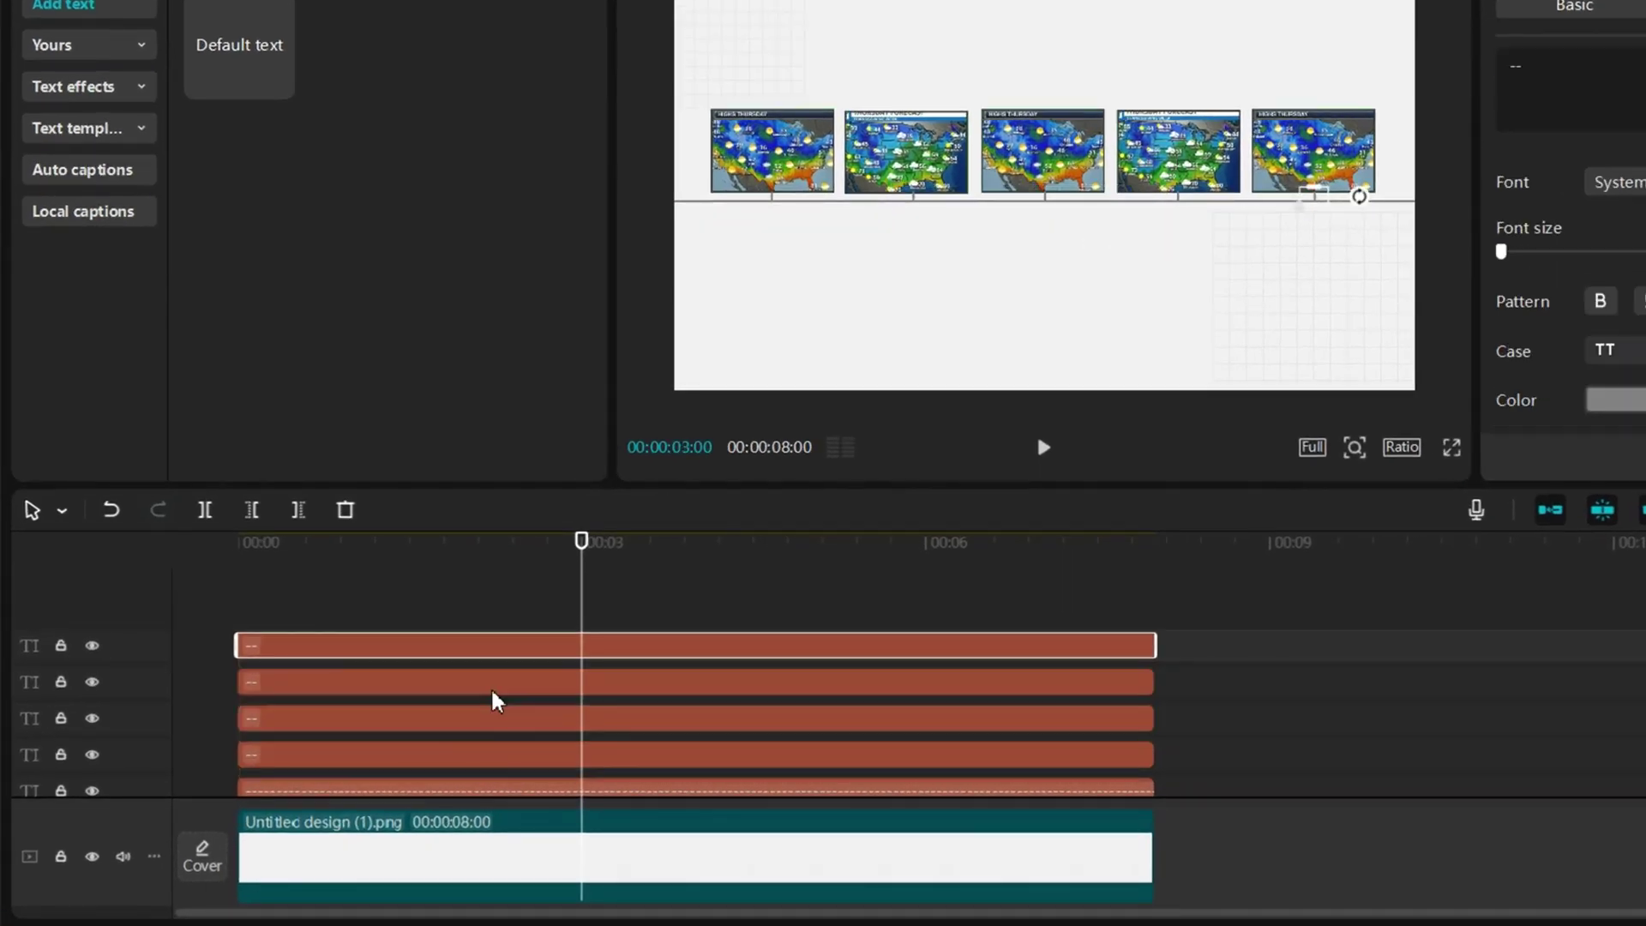
ctrl+click(406, 676)
ctrl+click(405, 696)
ctrl+click(492, 756)
scroll(449, 772, down, 1)
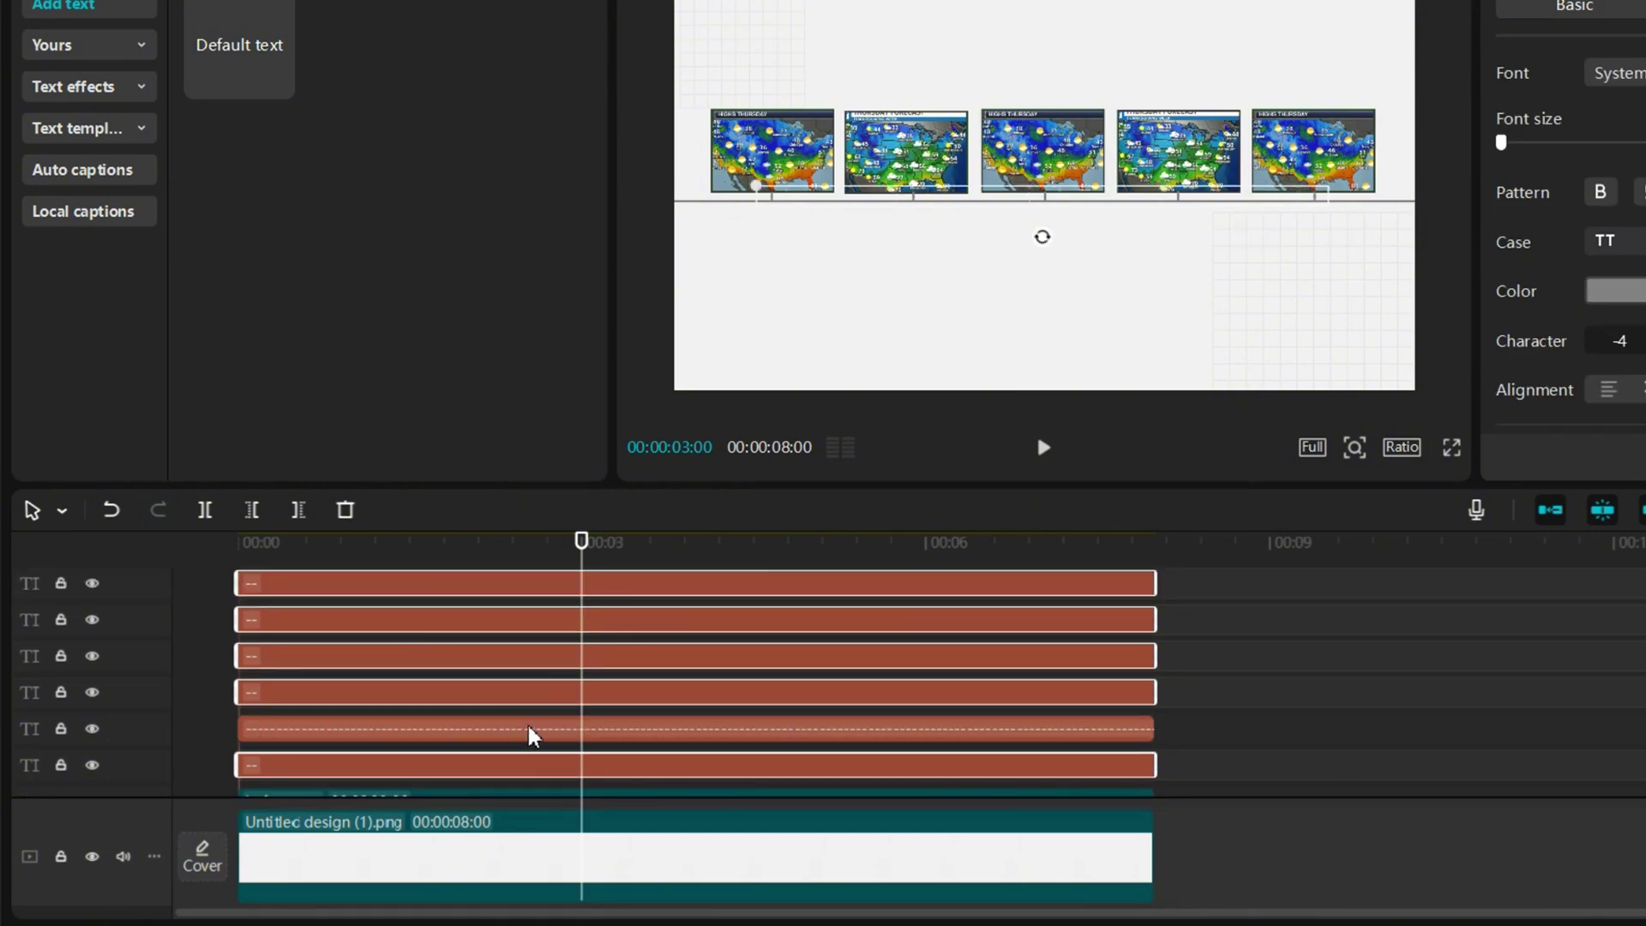
scroll(532, 735, down, 1)
scroll(529, 727, down, 1)
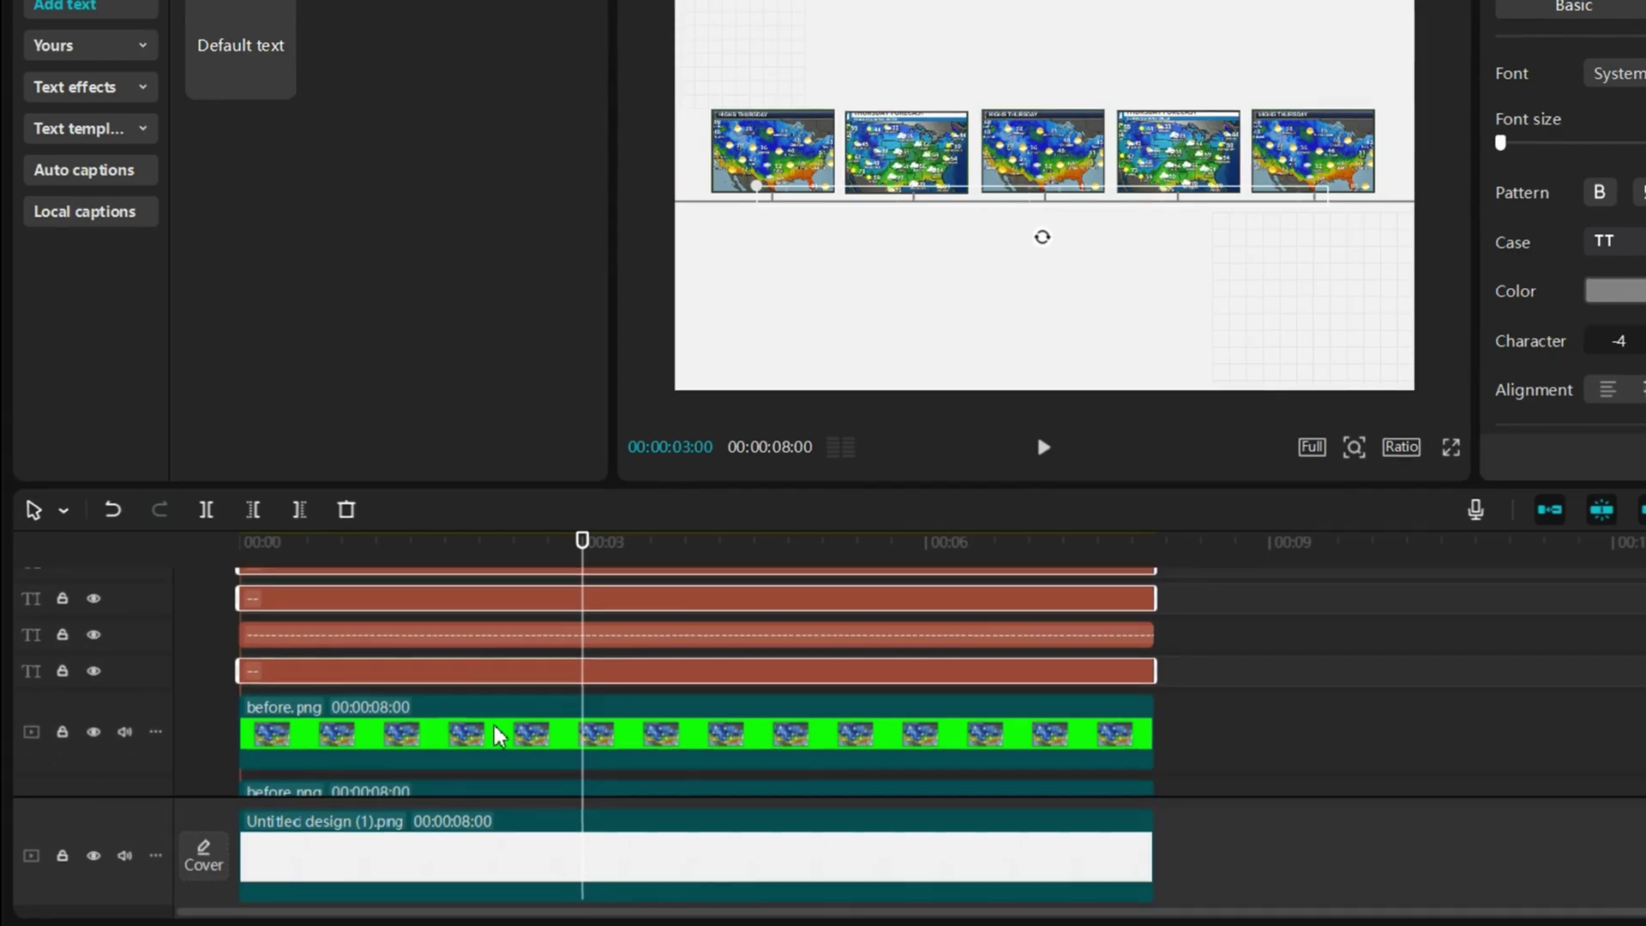
ctrl+click(492, 729)
scroll(463, 720, down, 3)
ctrl+click(453, 711)
scroll(431, 717, down, 2)
ctrl+click(420, 739)
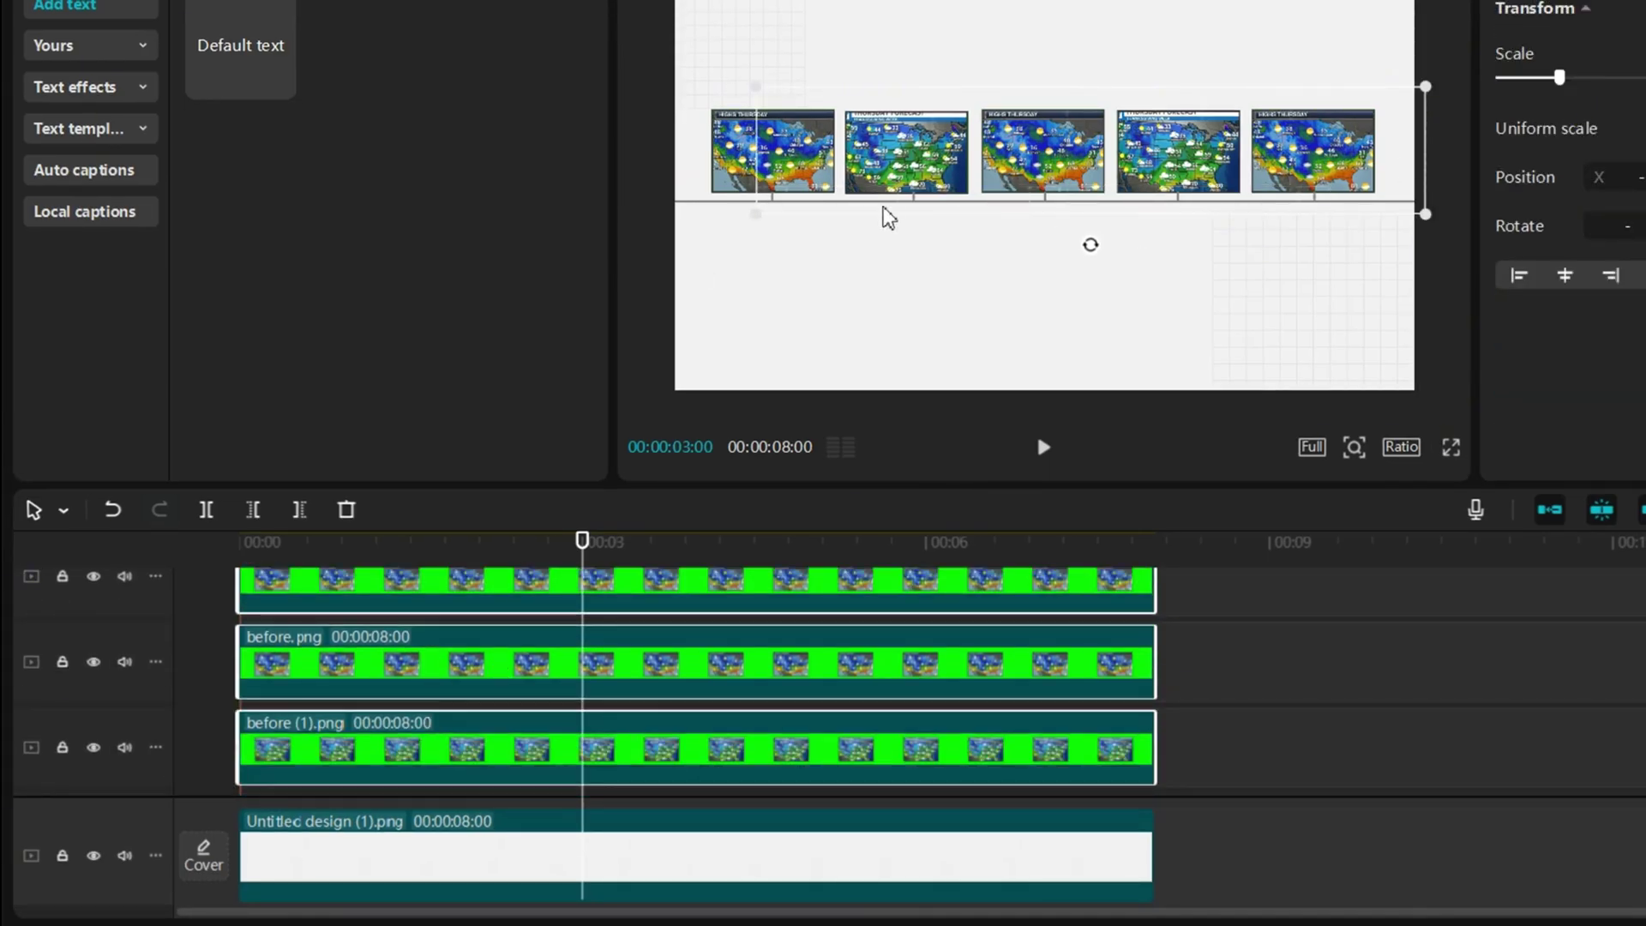
scroll(620, 705, down, 1)
ctrl+click(569, 760)
scroll(541, 765, down, 2)
ctrl+click(475, 722)
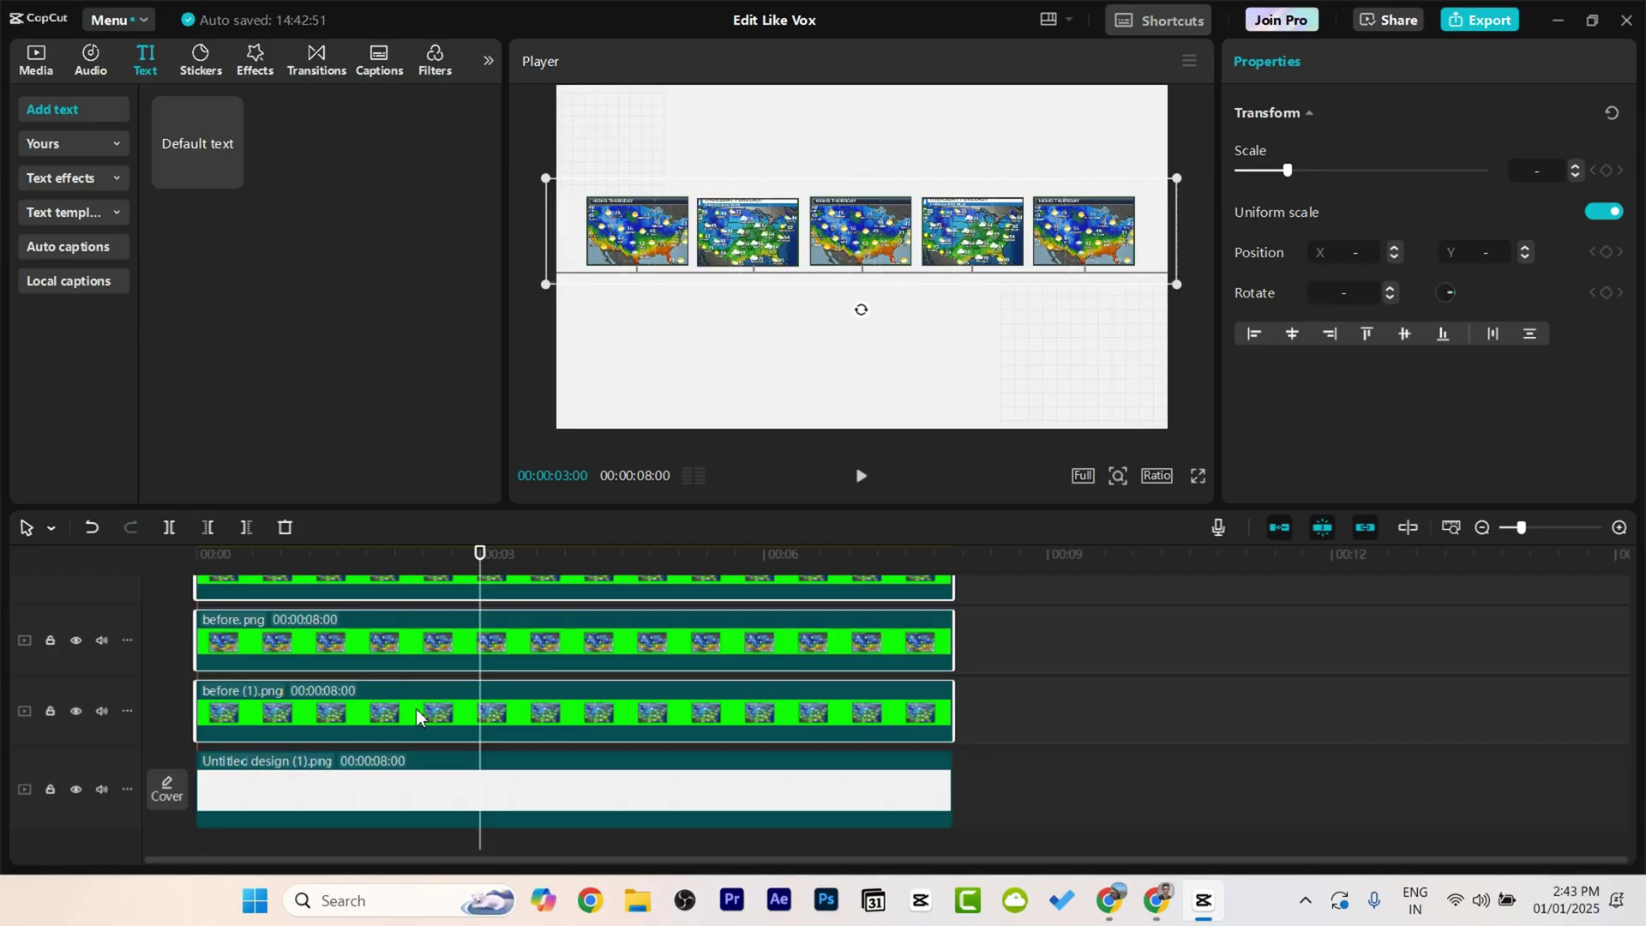
right_click(417, 717)
click(484, 651)
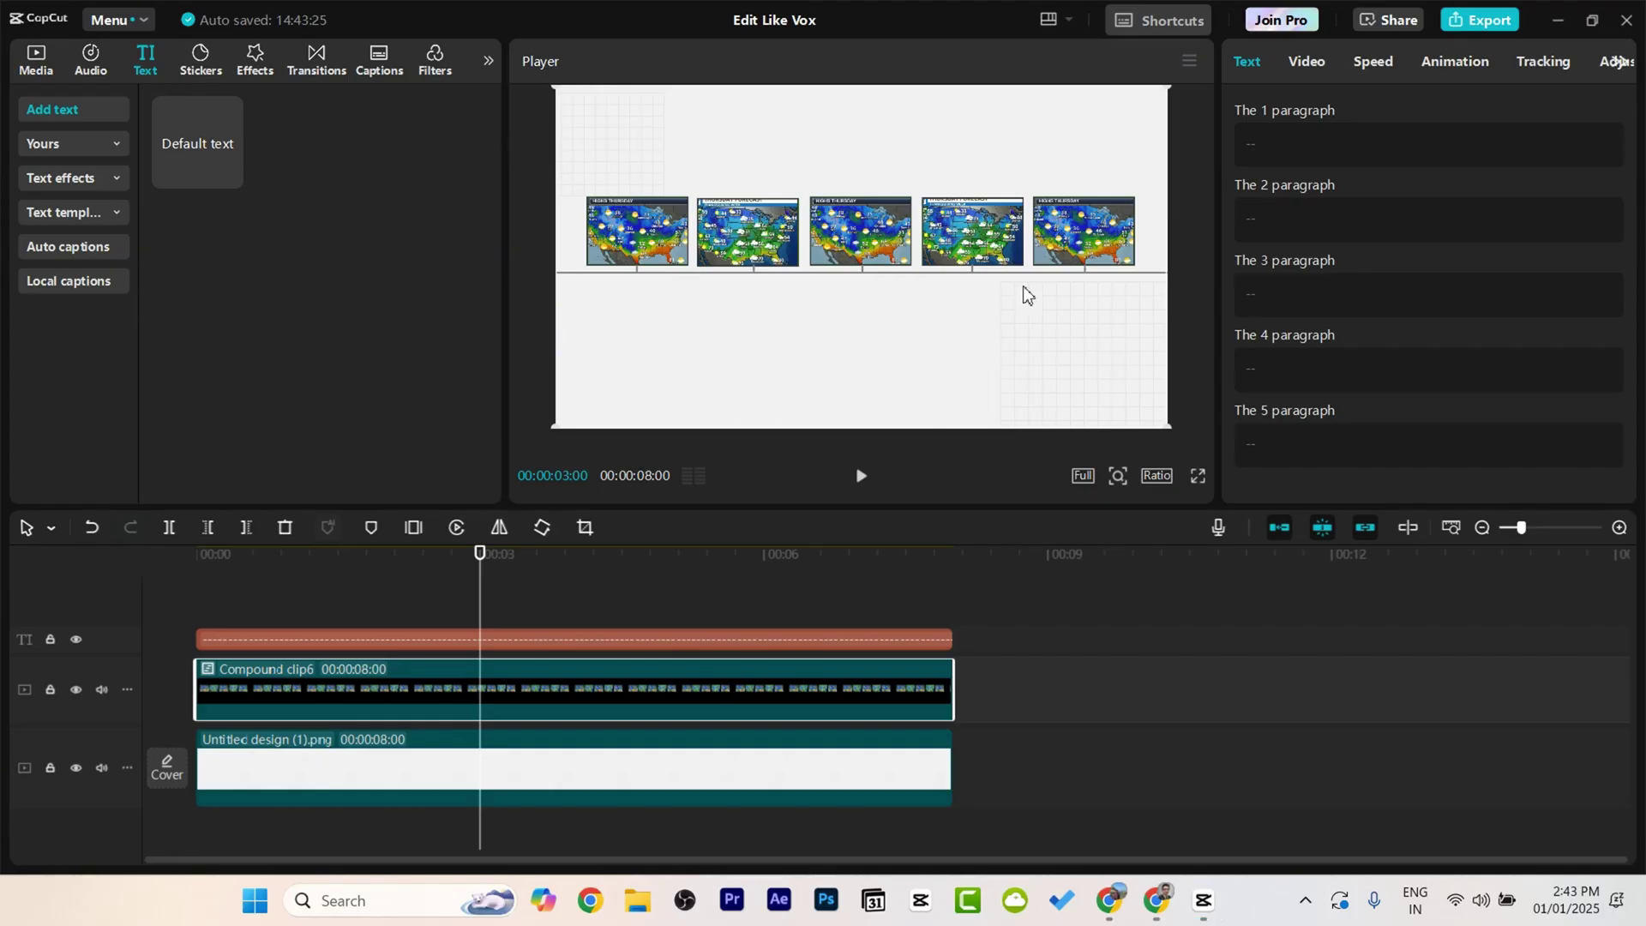
Step: Add a default text clip spanning the full 8 seconds and set its font to Perpetua
click(182, 171)
drag(178, 157, 953, 636)
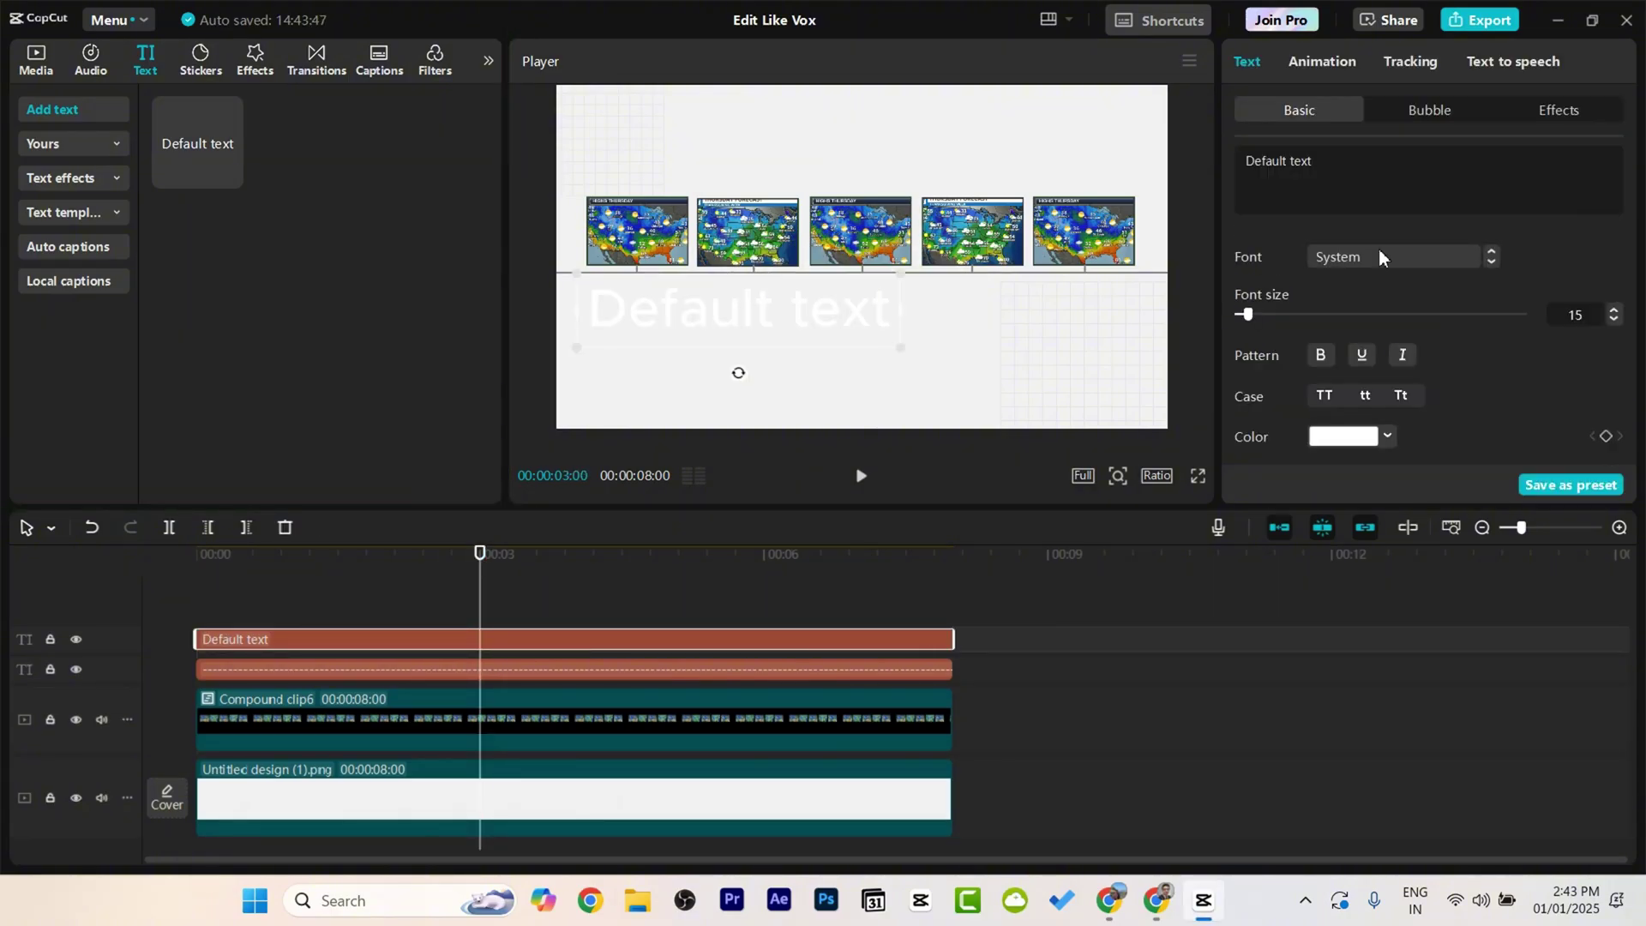
click(1378, 253)
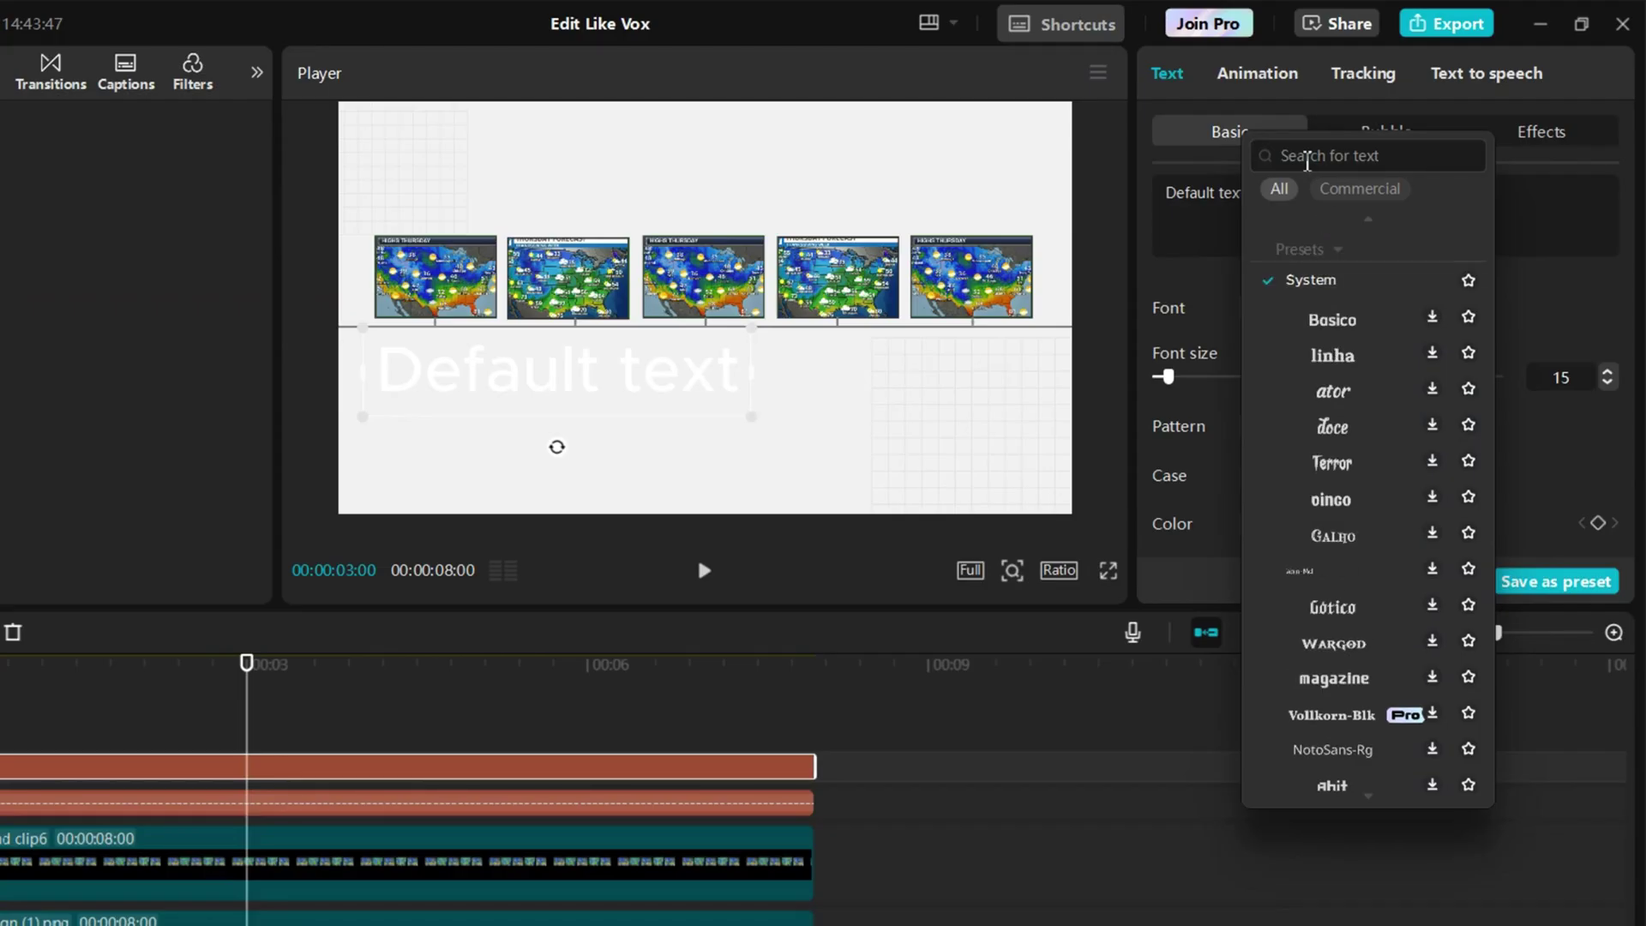
click(1307, 161)
text(perpetua)
click(1299, 240)
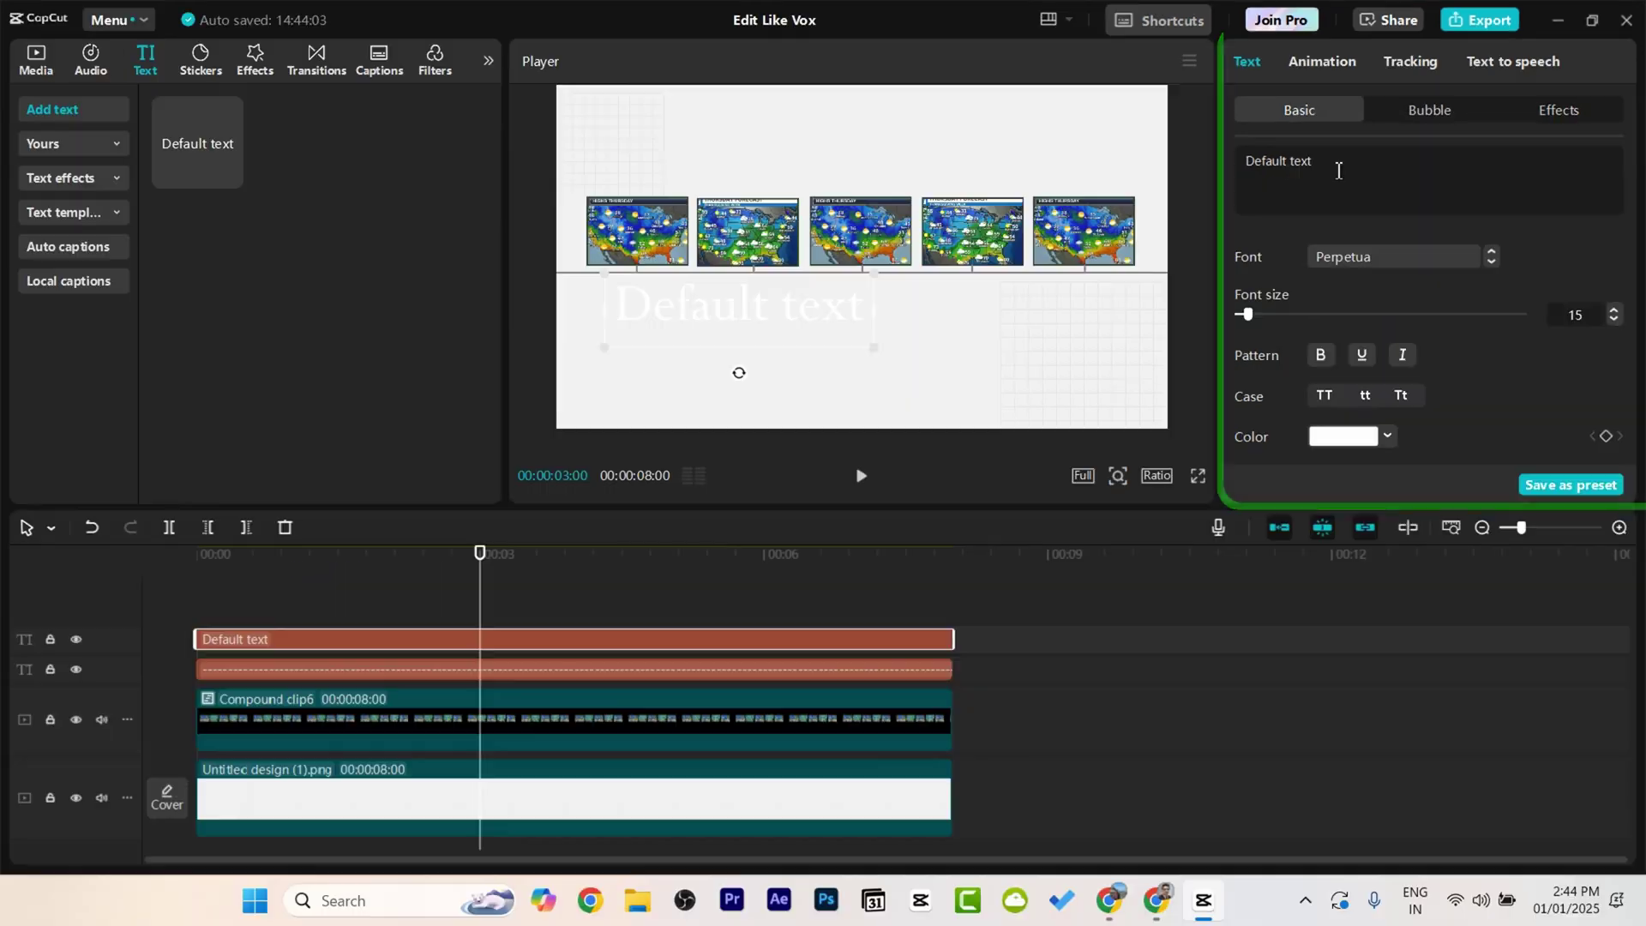
Step: Change the text to "Sep. 15", color it dark grey 3F3F3F and scale it down
key(ctrl+a)
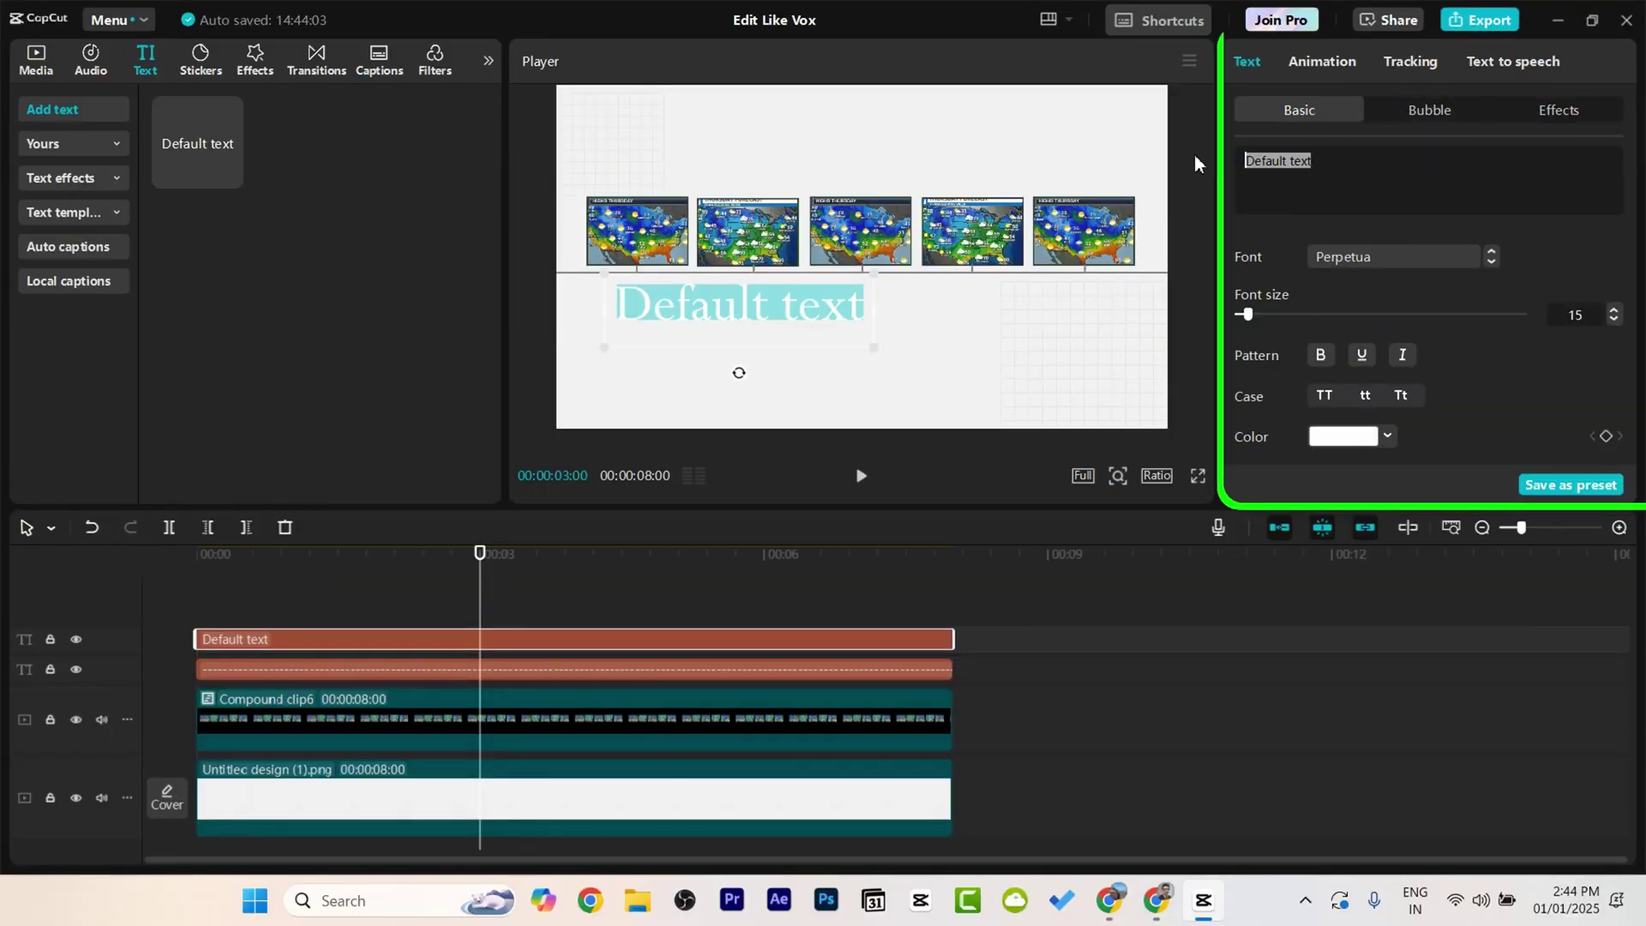
text(Sep. 15)
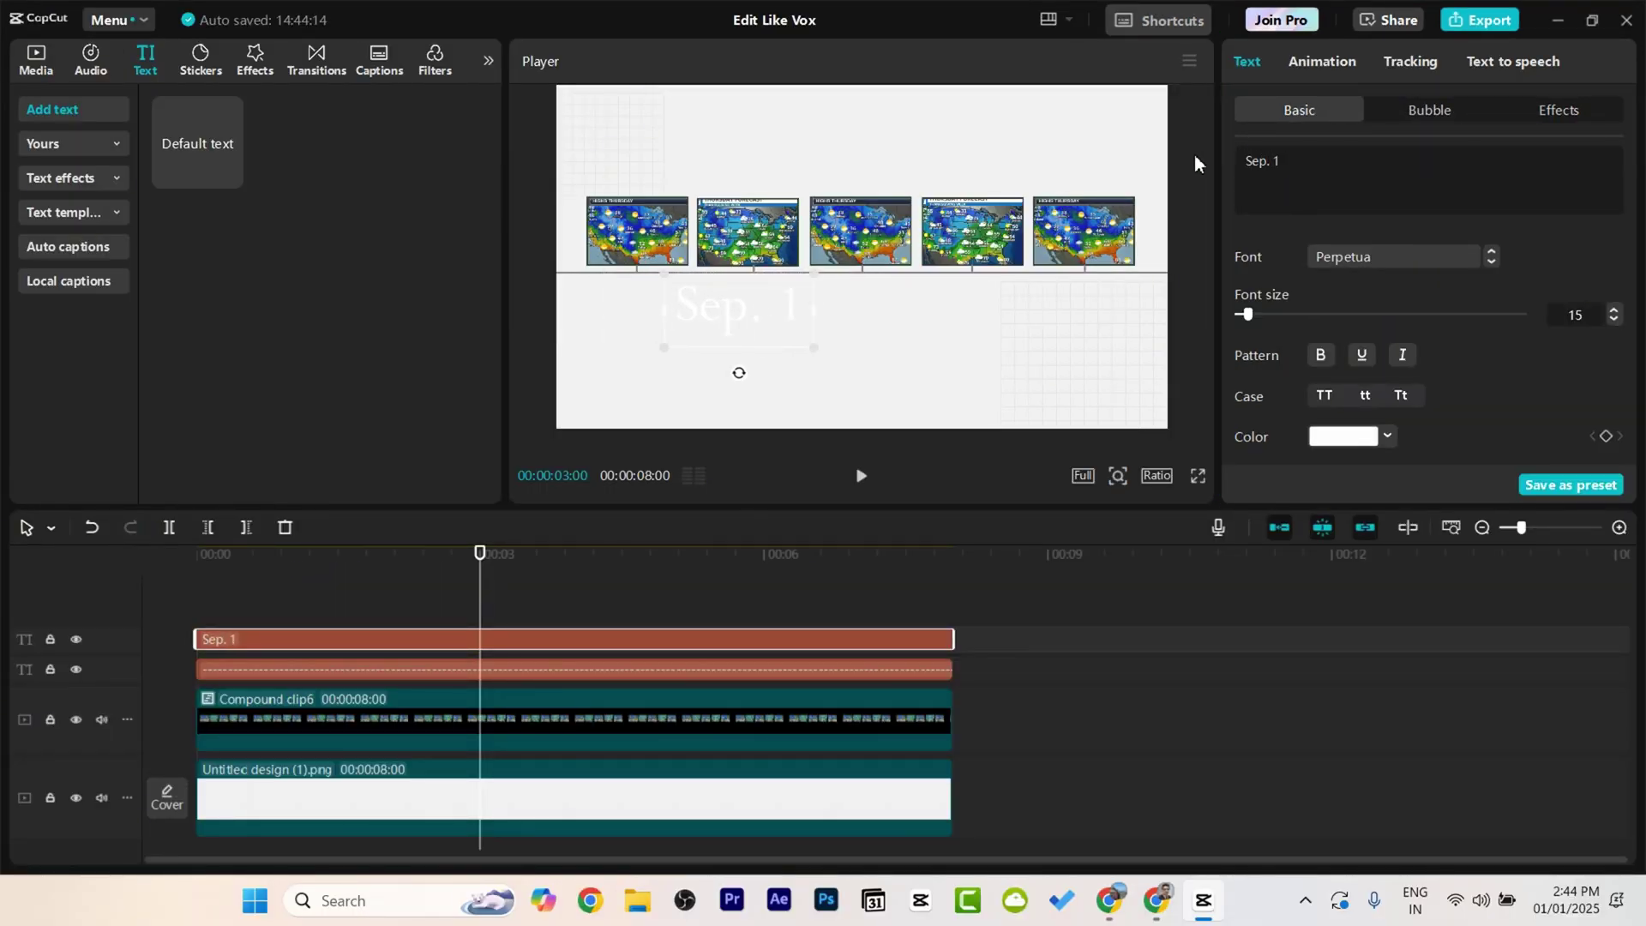
scroll(1415, 343, down, 1)
click(1387, 359)
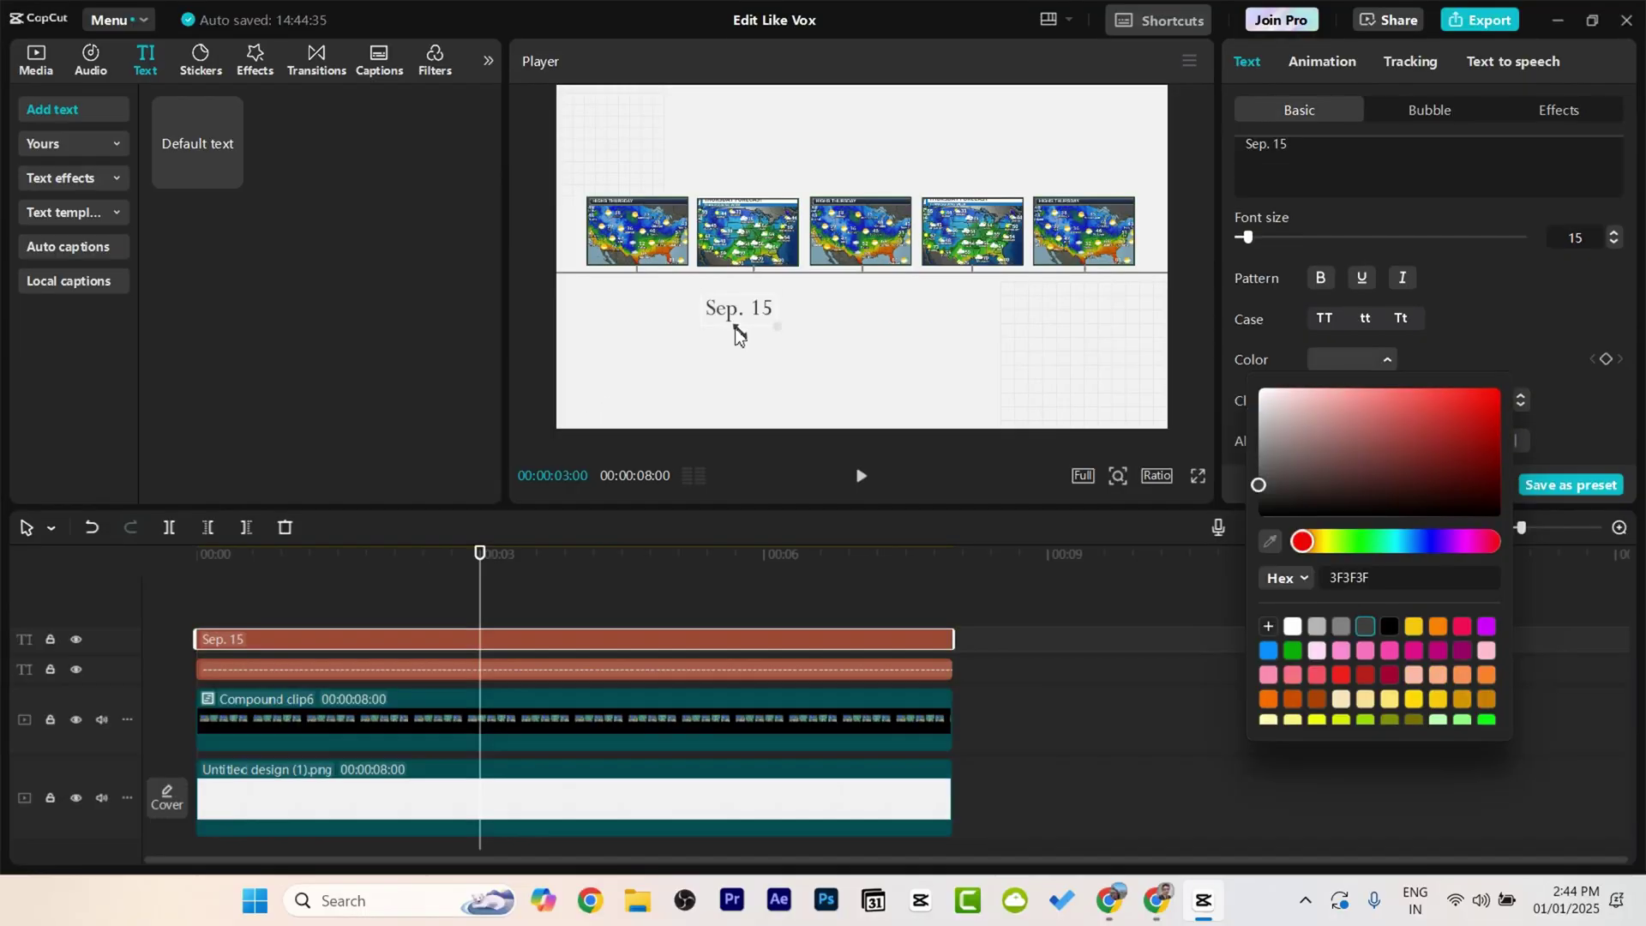
Step: Place the "Sep. 15" label below the line, centered under the first map's connector
drag(734, 322, 639, 303)
scroll(639, 303, up, 3)
scroll(639, 303, left, 3)
drag(747, 355, 659, 315)
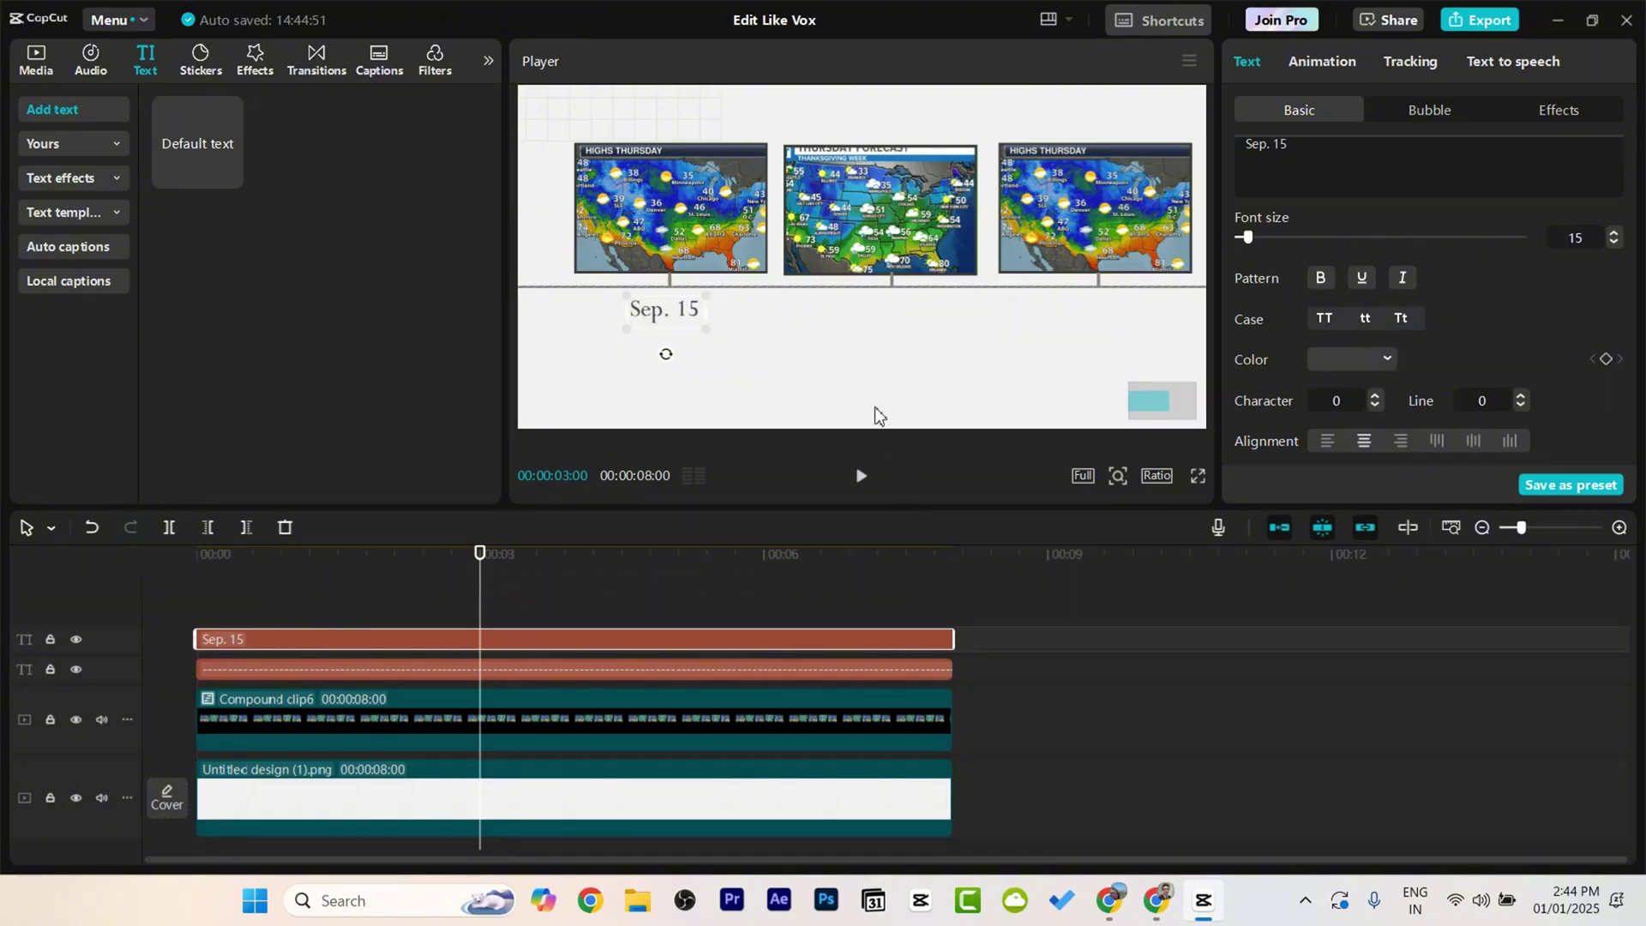
Step: Duplicate the "Sep. 15" label four times, place one copy under the second map and change it to "Sep. 16"
scroll(870, 256, down, 2)
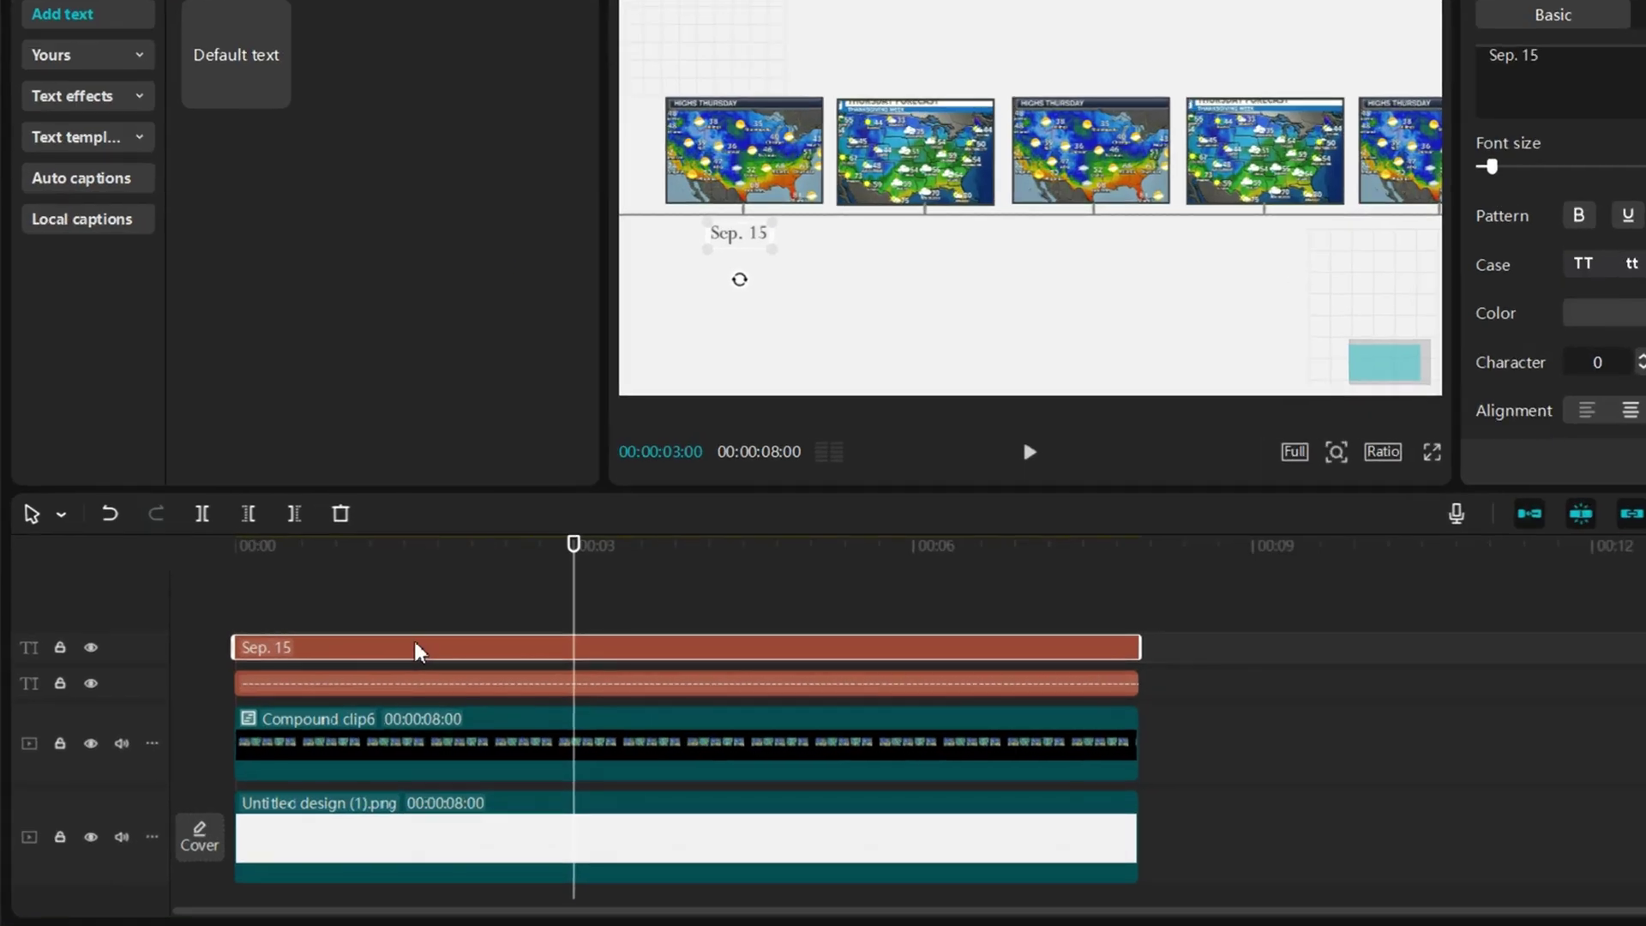
drag(347, 635, 281, 738)
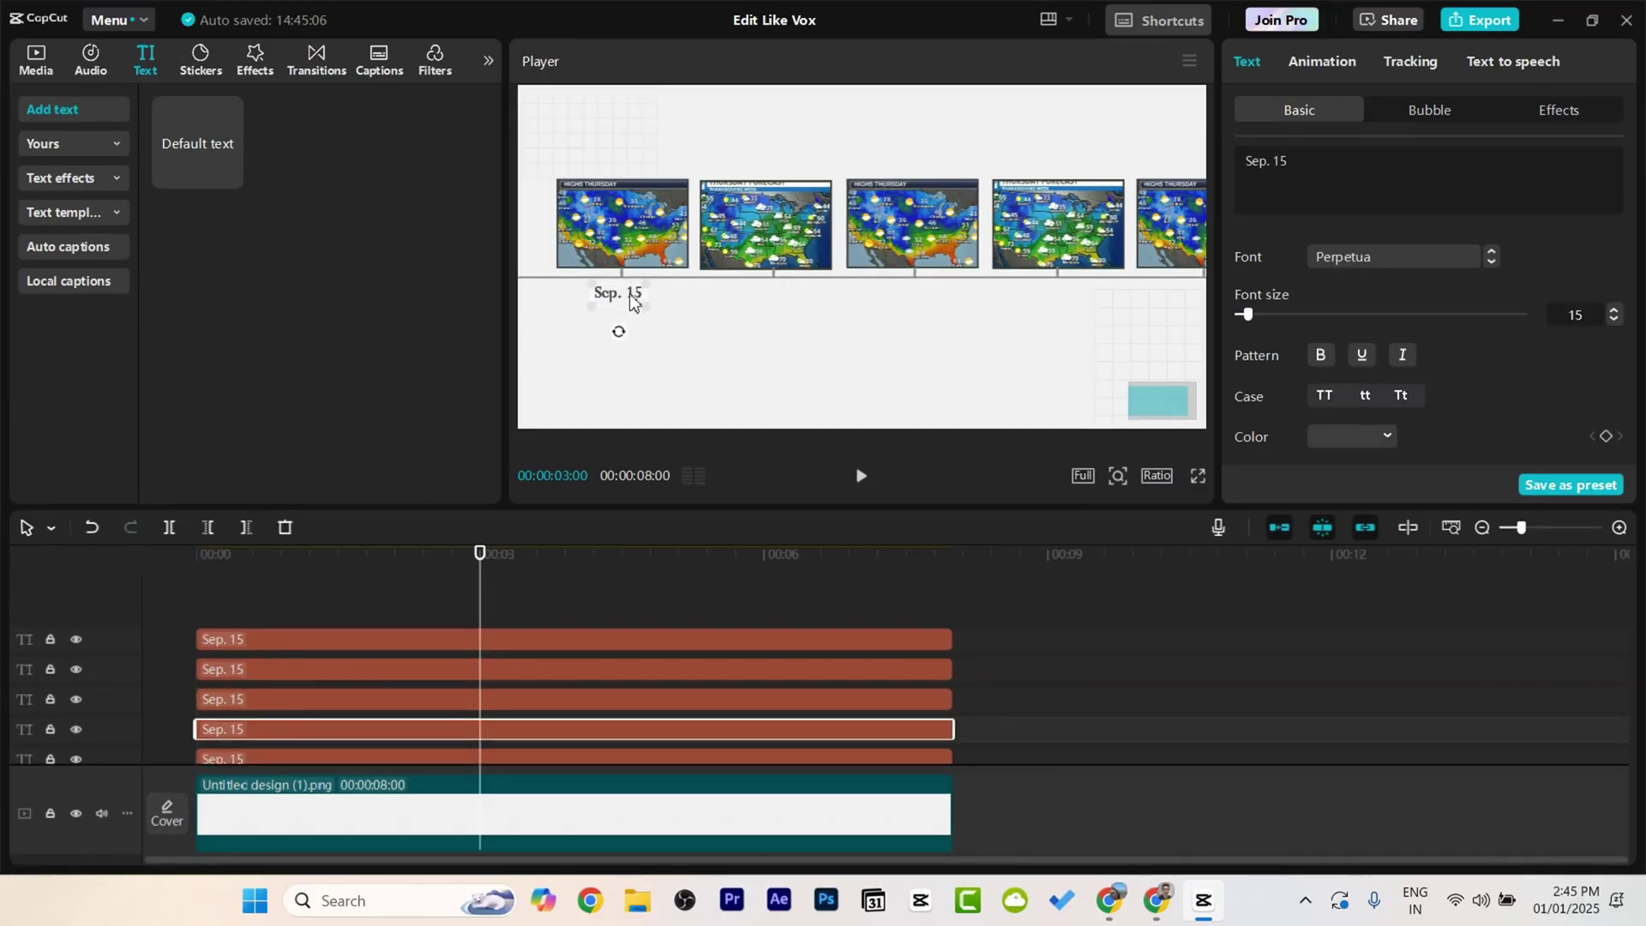
drag(632, 300, 787, 300)
click(1304, 163)
key(BackSpace)
text(6)
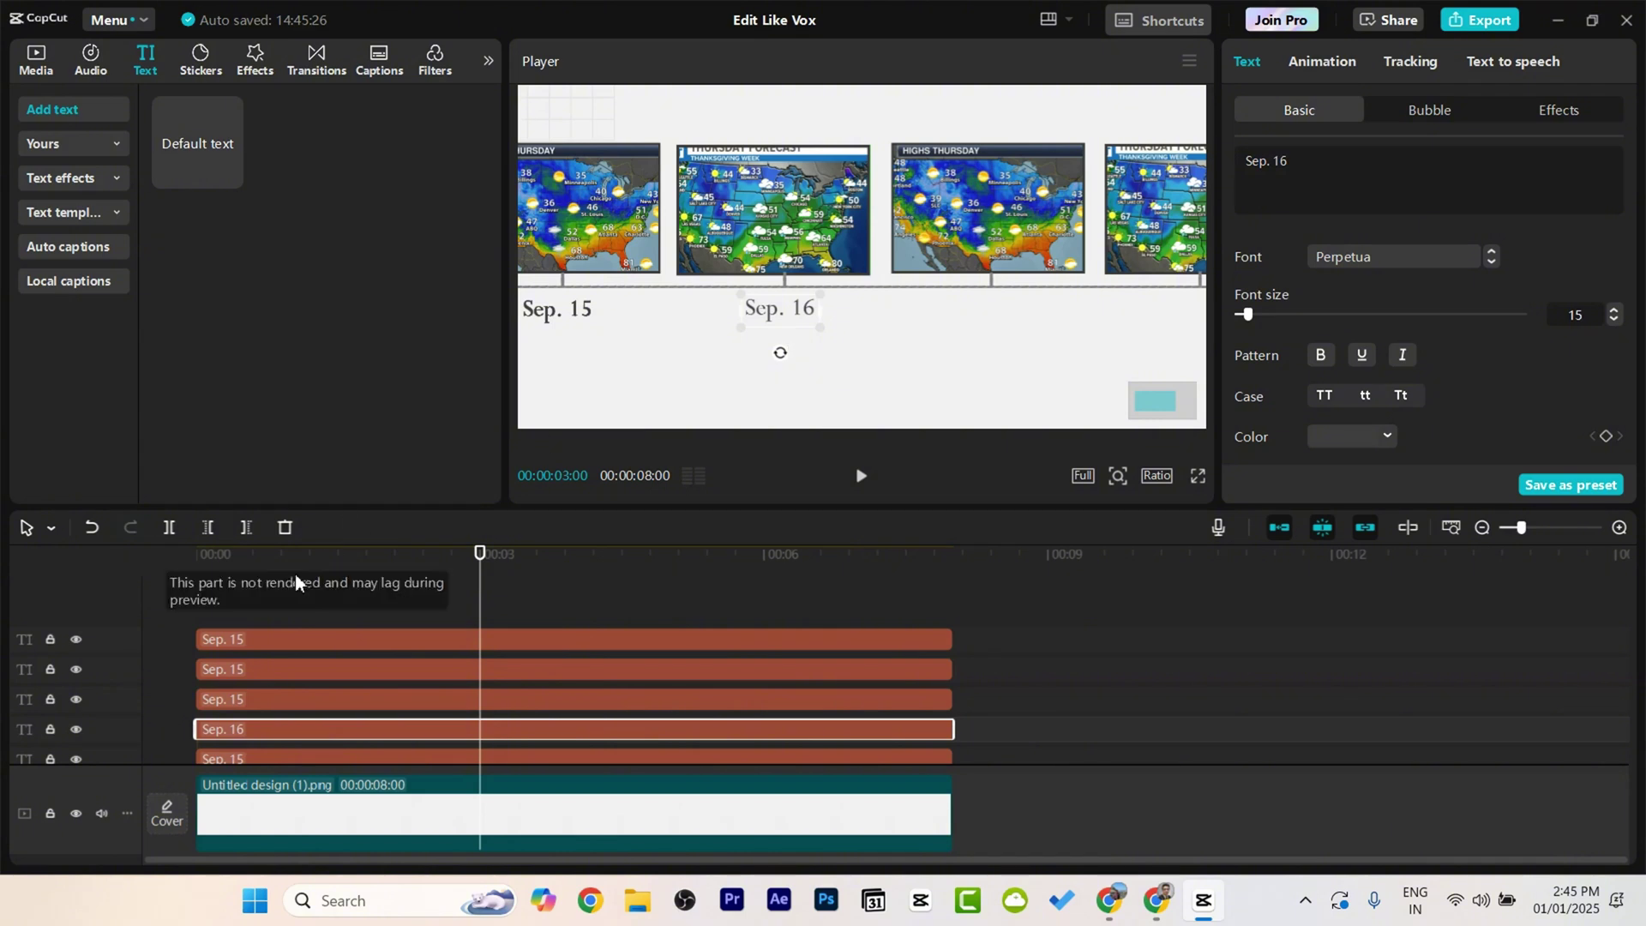
Step: Place another label copy under the third map and change its text to "Sep. 17"
click(295, 704)
drag(578, 321, 1000, 317)
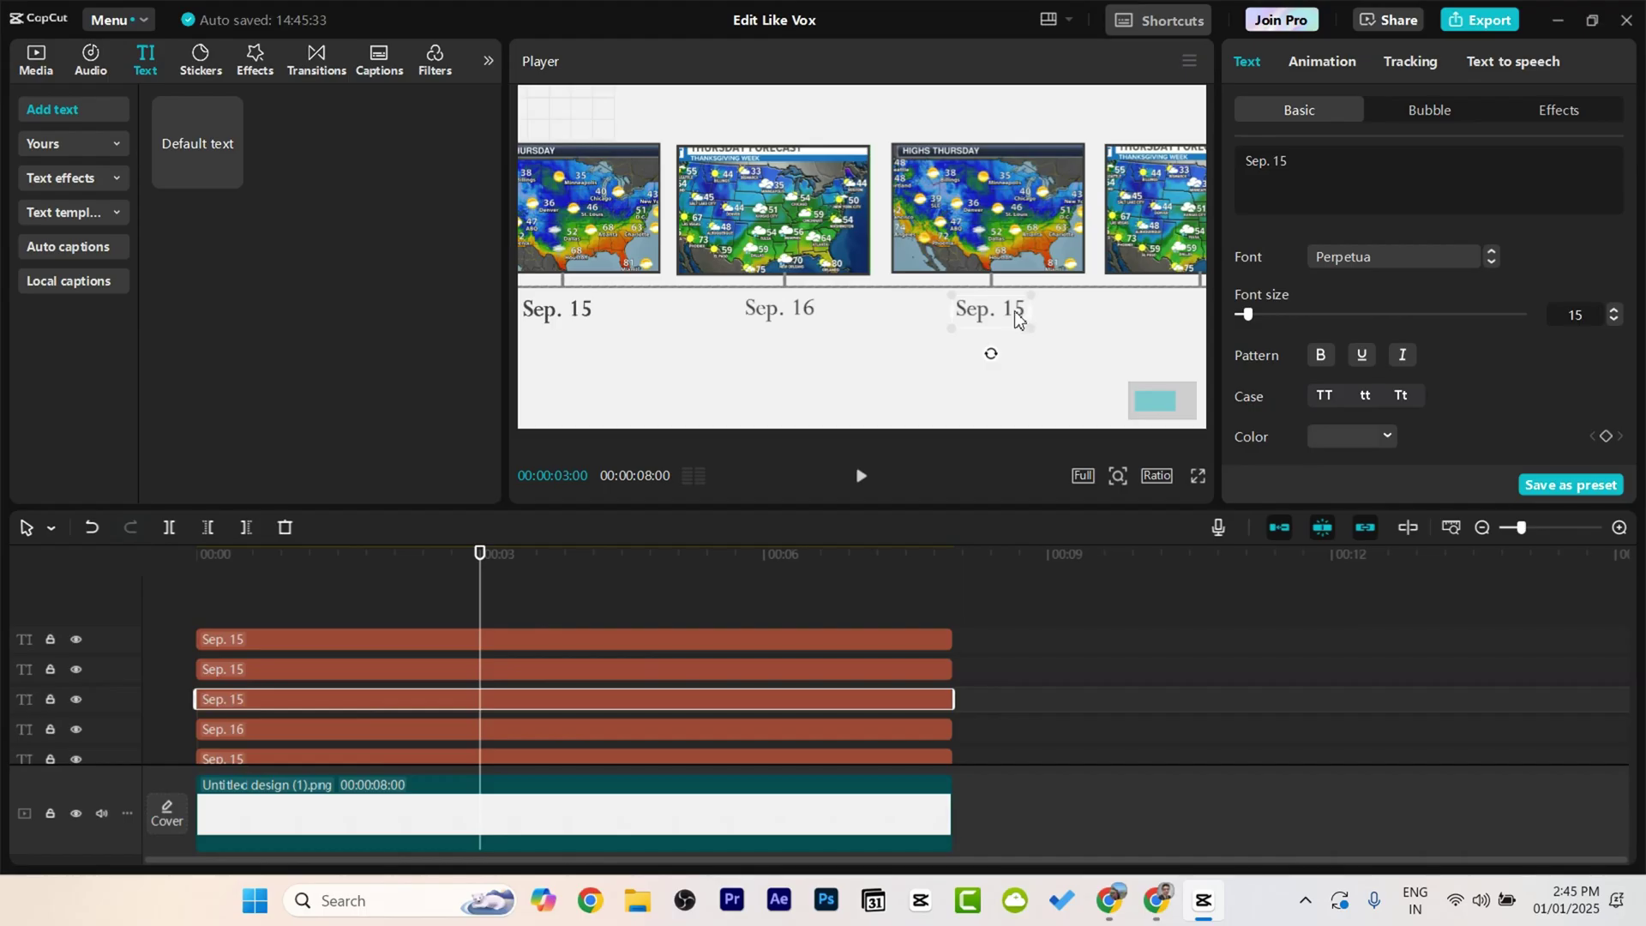
key(BackSpace)
text(7)
click(761, 380)
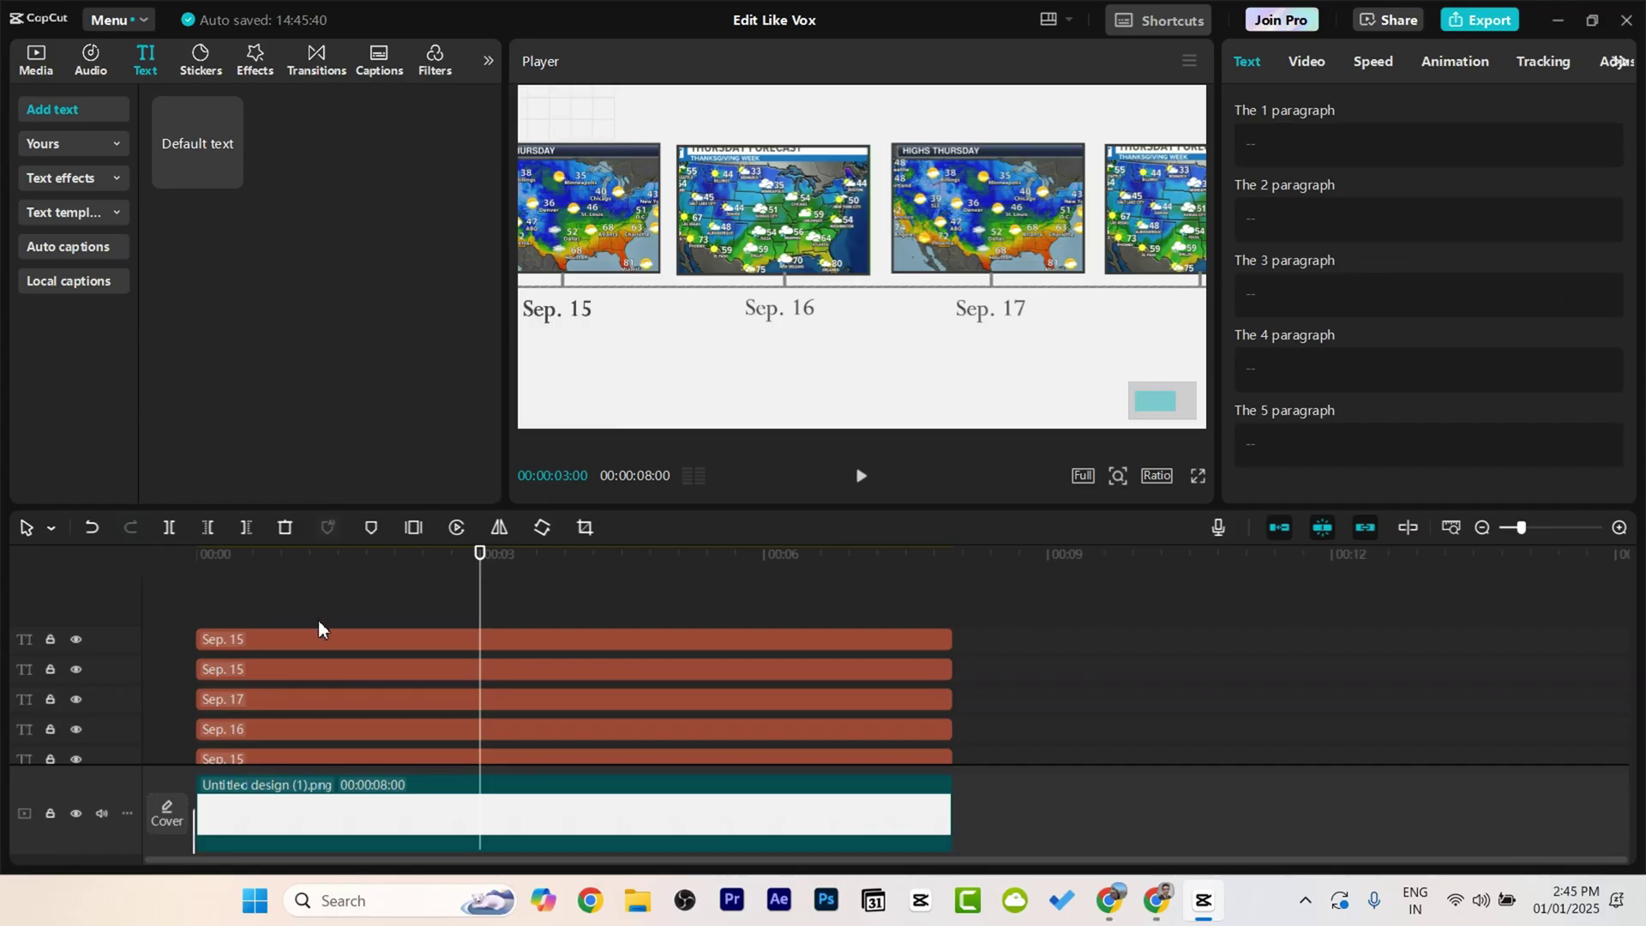
Step: Place another label copy under the fourth map and change its text to "Sep. 18"
click(302, 670)
drag(563, 312, 974, 312)
click(1329, 174)
key(BackSpace)
text(8)
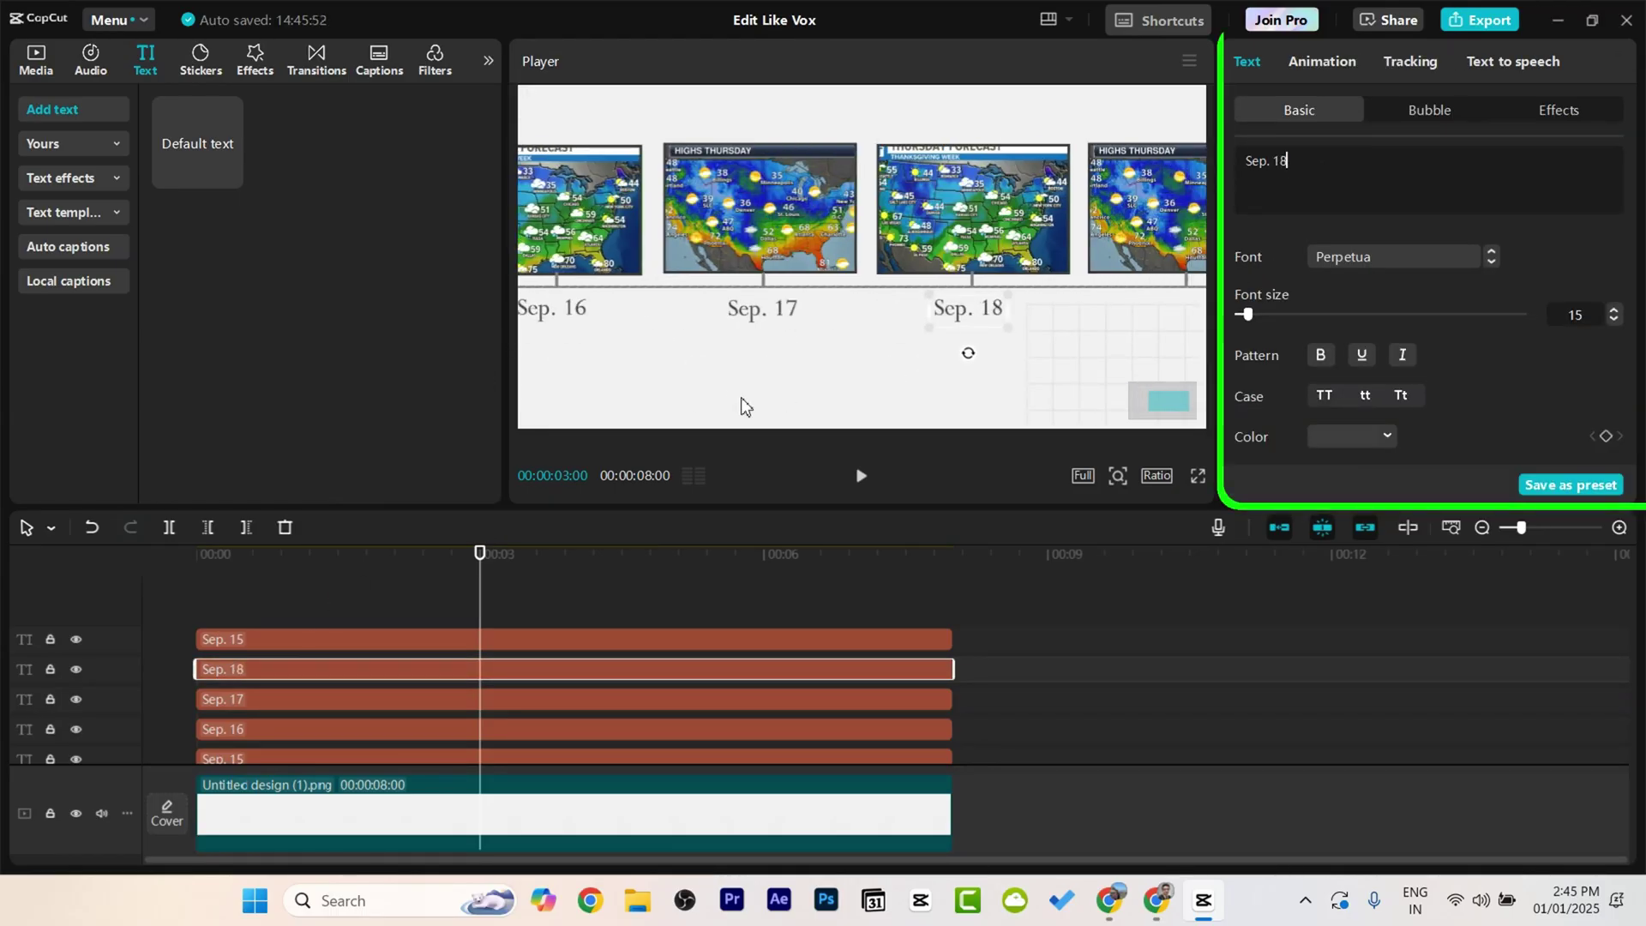
click(782, 396)
Step: Place the last label copy under the fifth map and change its text to "Sep. 19"
click(294, 651)
drag(621, 310, 1150, 331)
click(1294, 163)
key(BackSpace)
text(9)
click(785, 257)
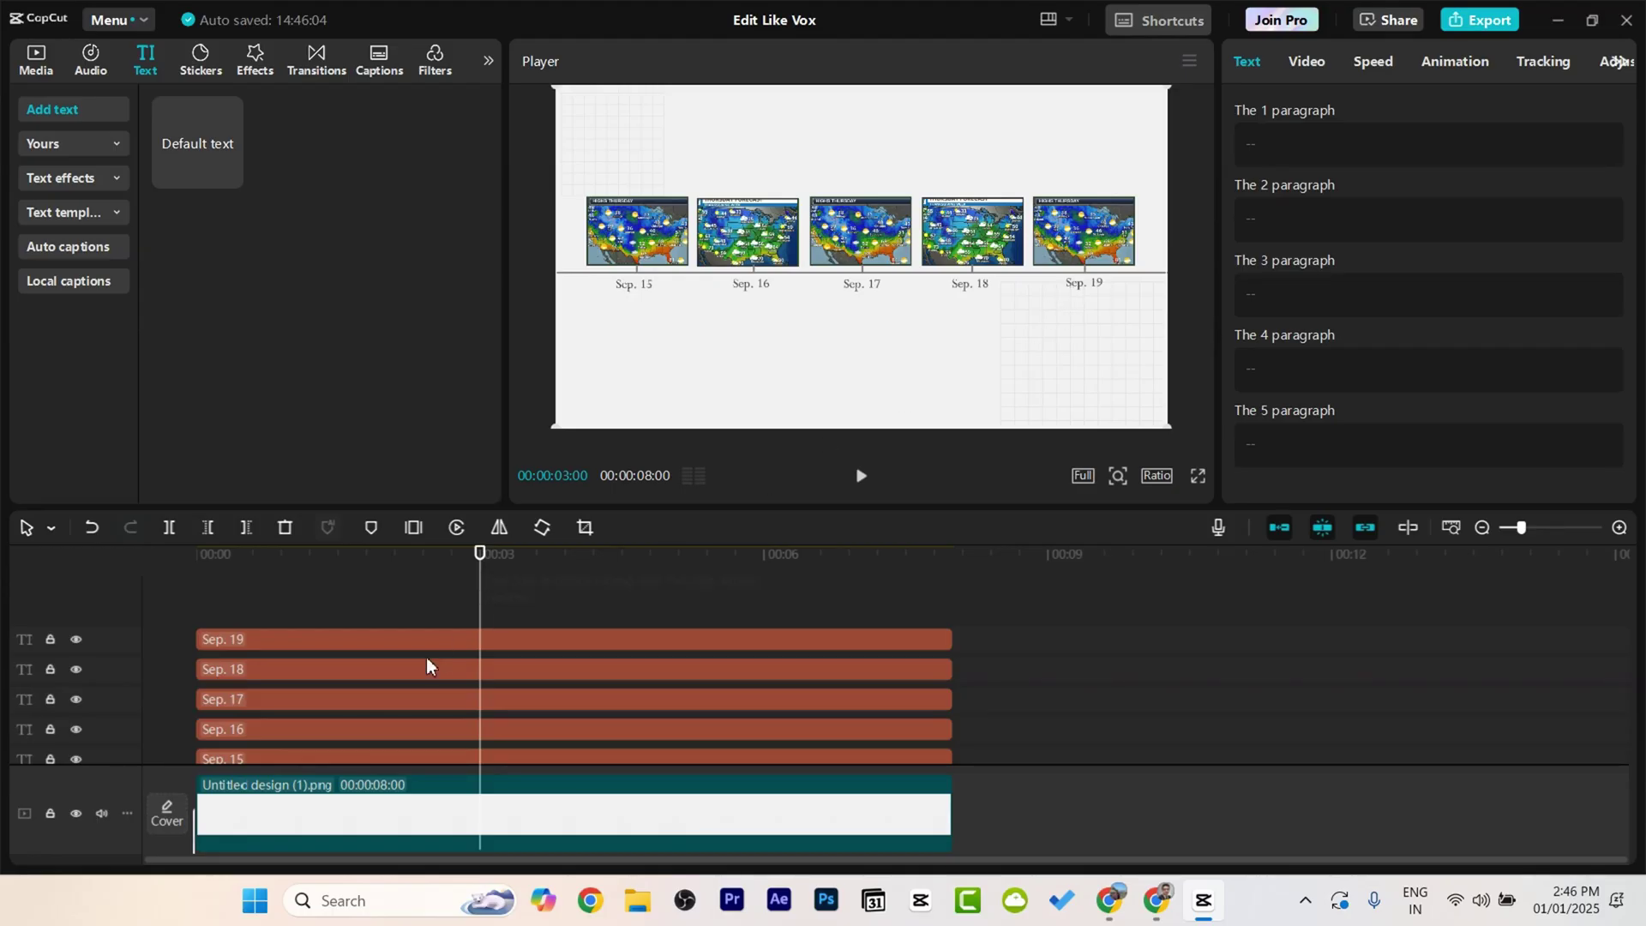
Step: Duplicate the "Sep. 19" label on a track above and trim the copy to start at 00:00:05:00
drag(363, 641, 372, 615)
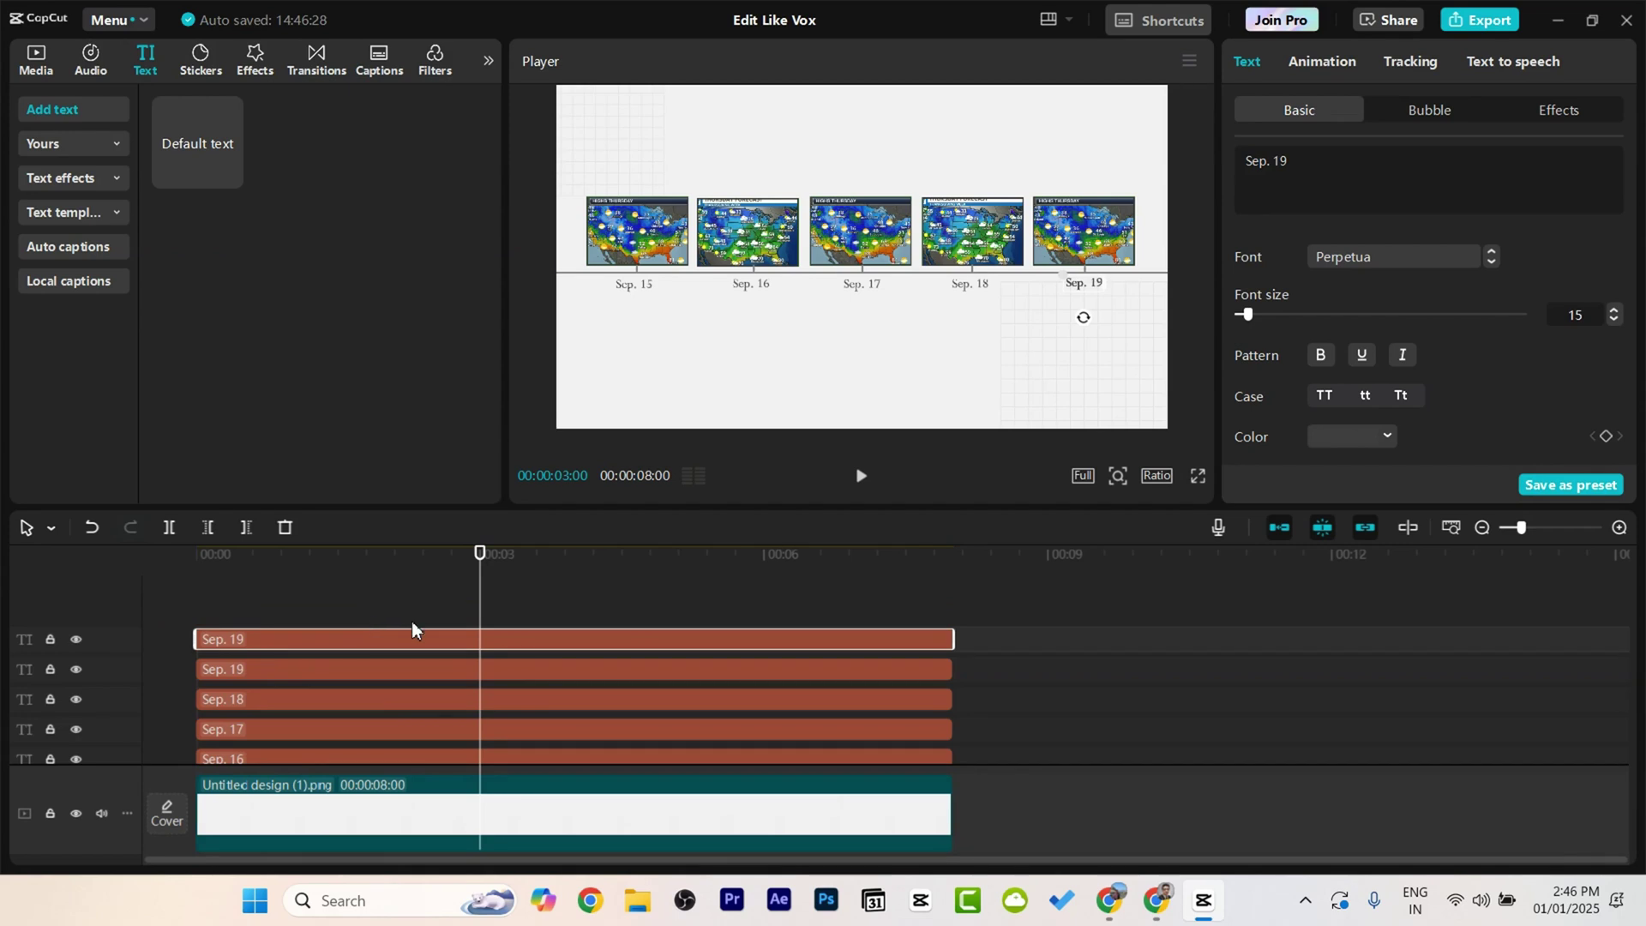
drag(198, 639, 678, 639)
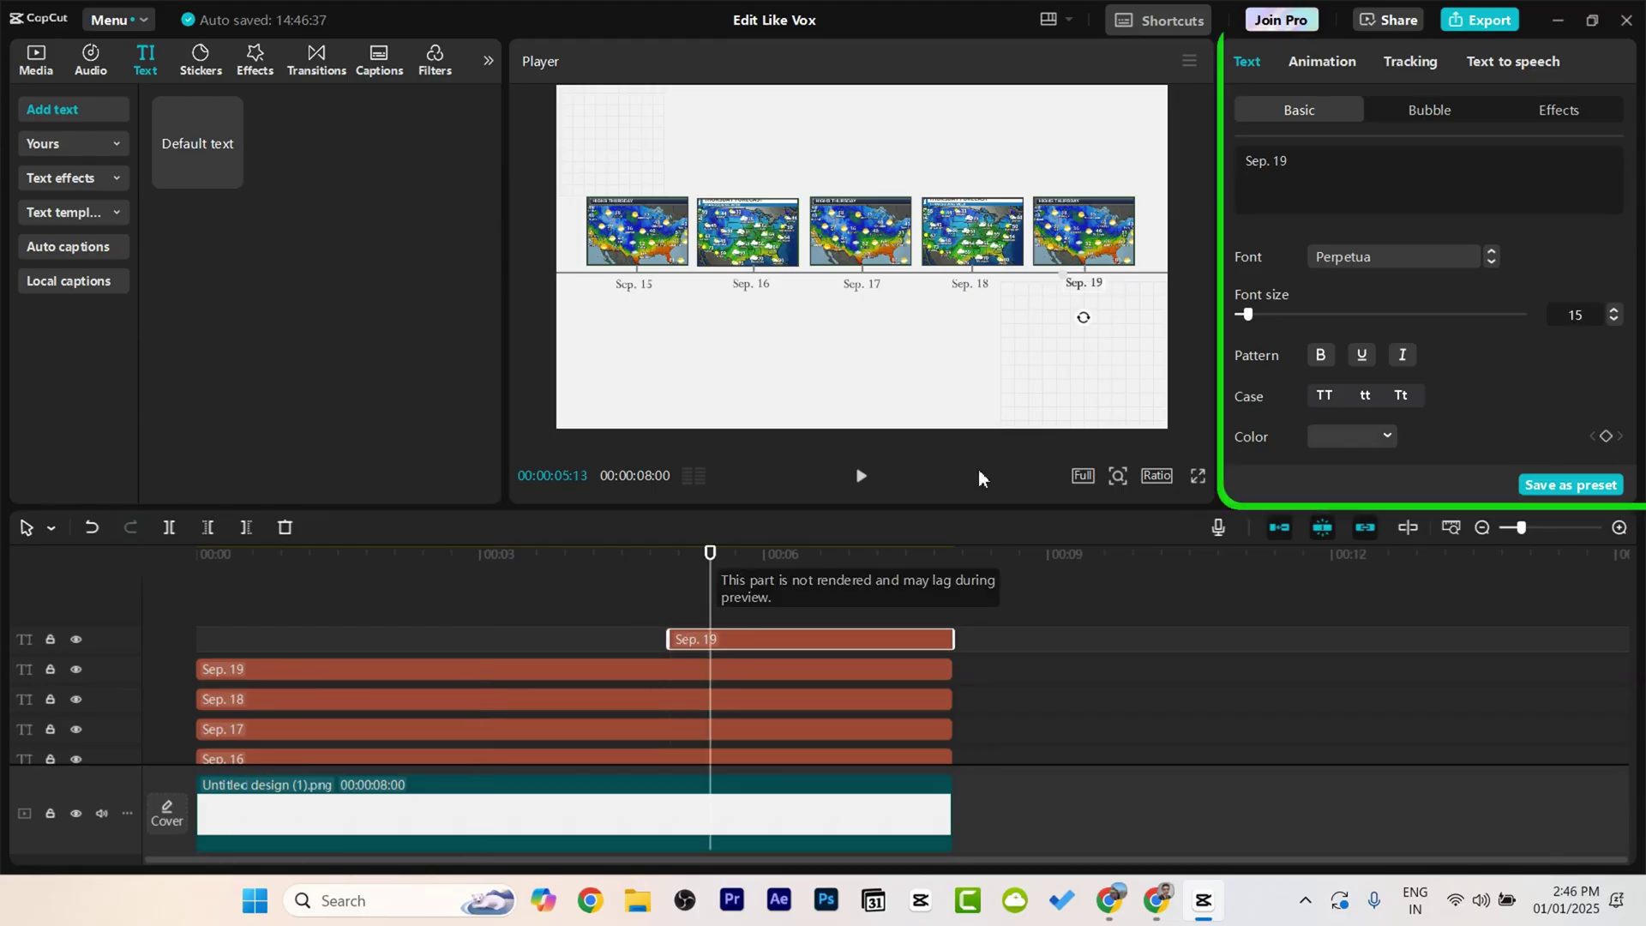
Step: Give the shortened "Sep. 19" label a red FF3B3B background and make its text white
scroll(1390, 395, down, 10)
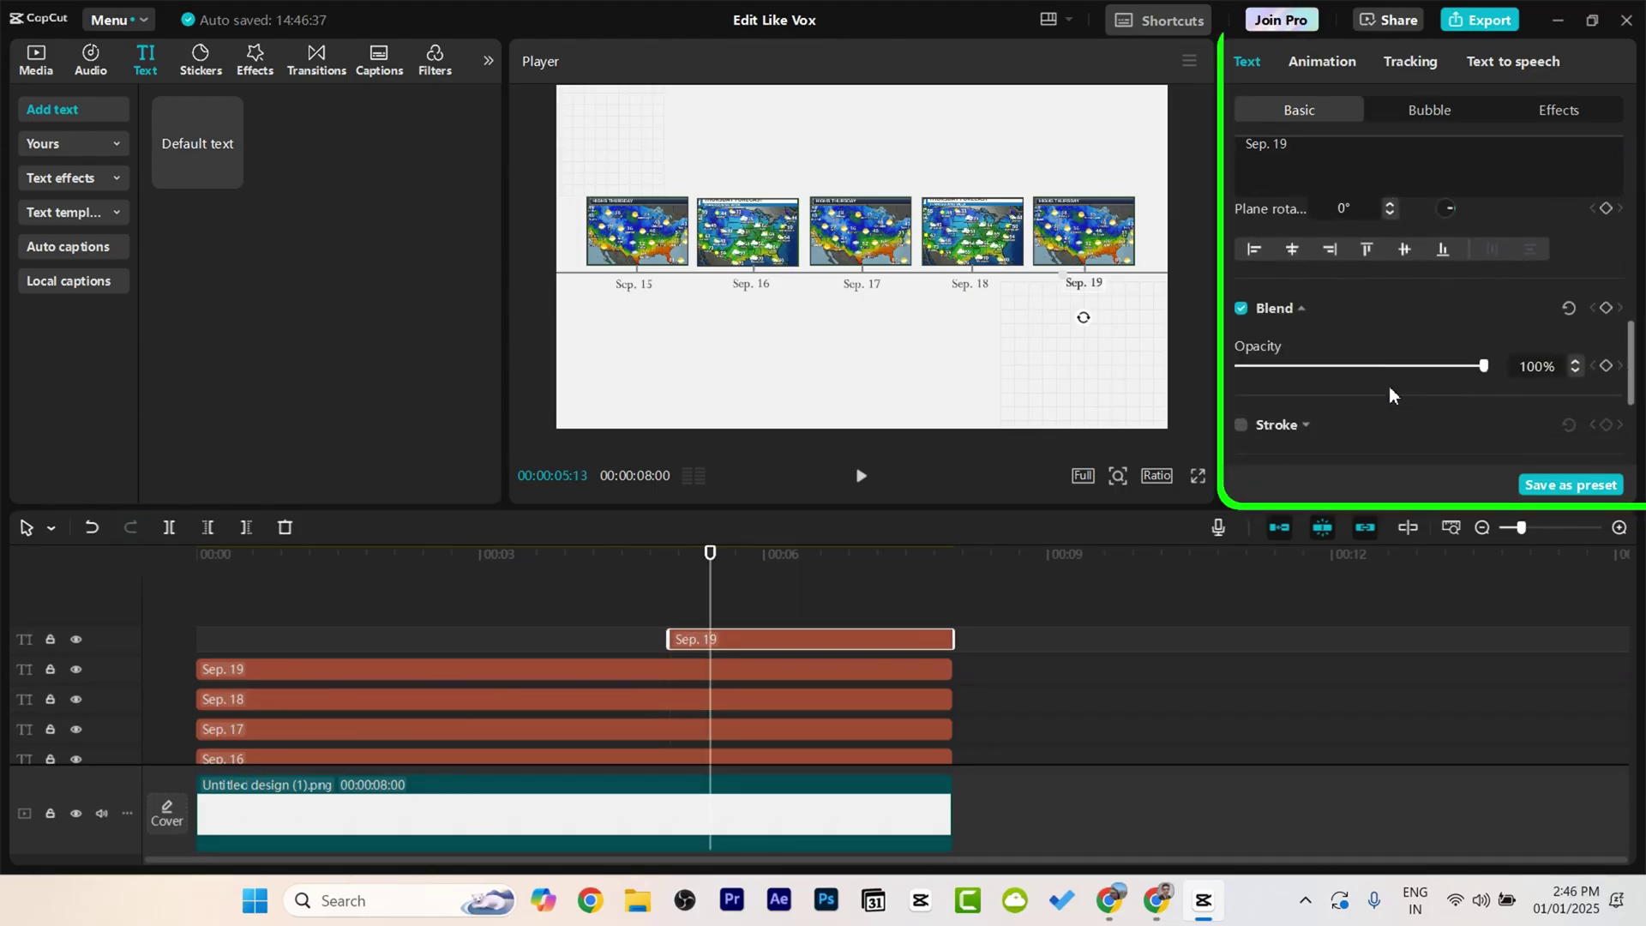
click(1241, 259)
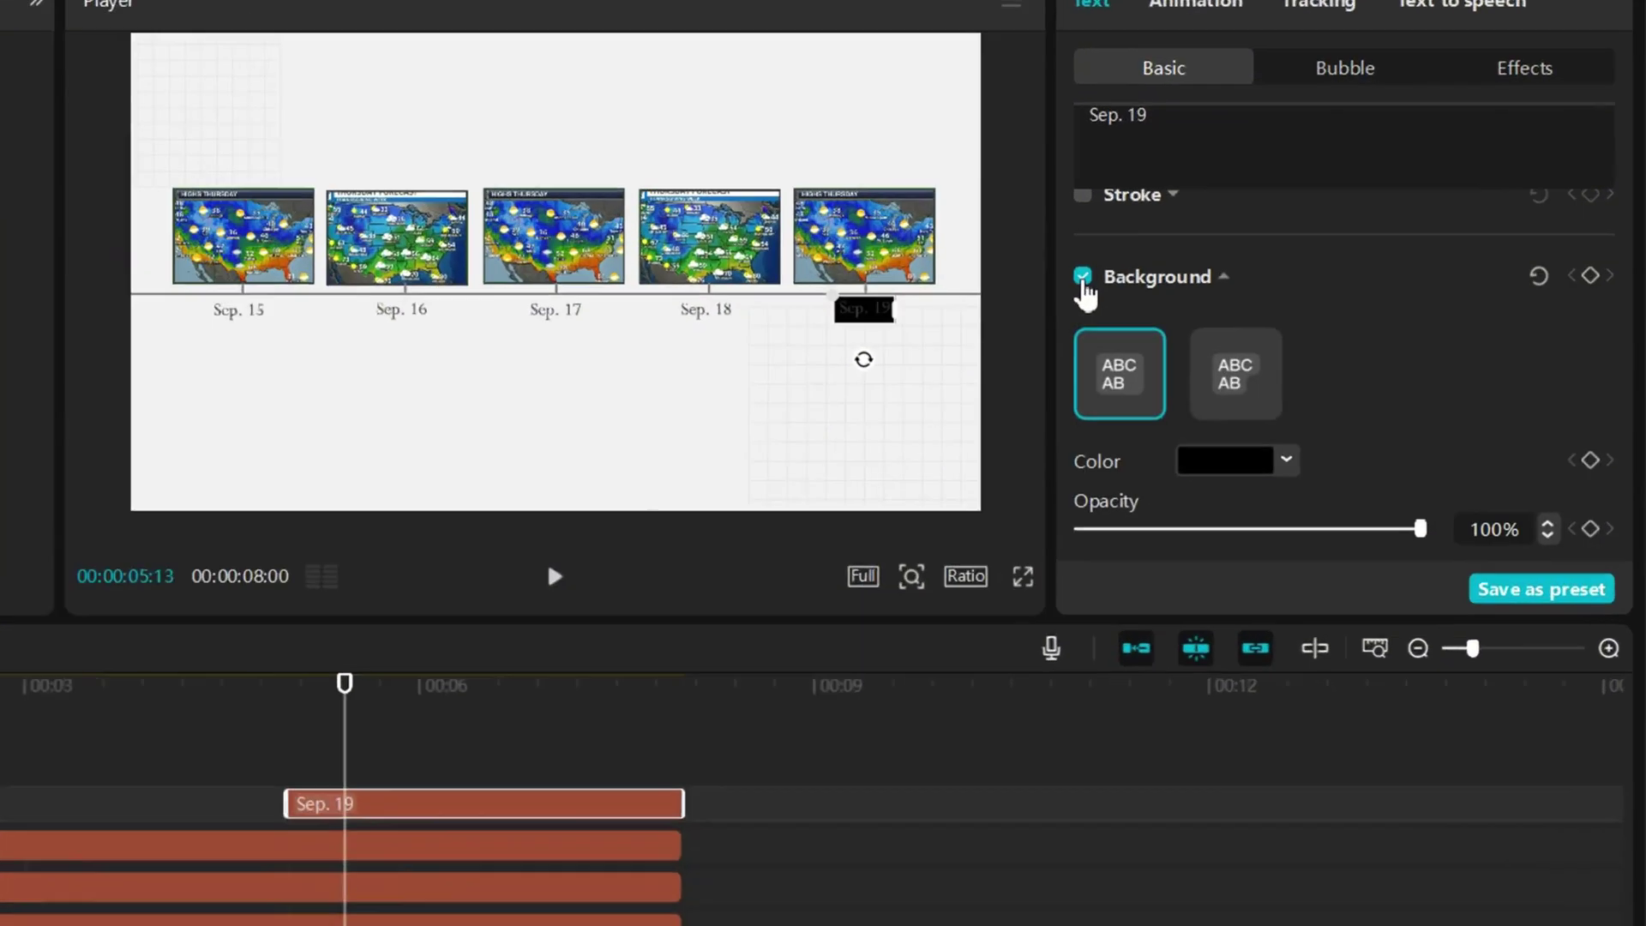
click(1388, 392)
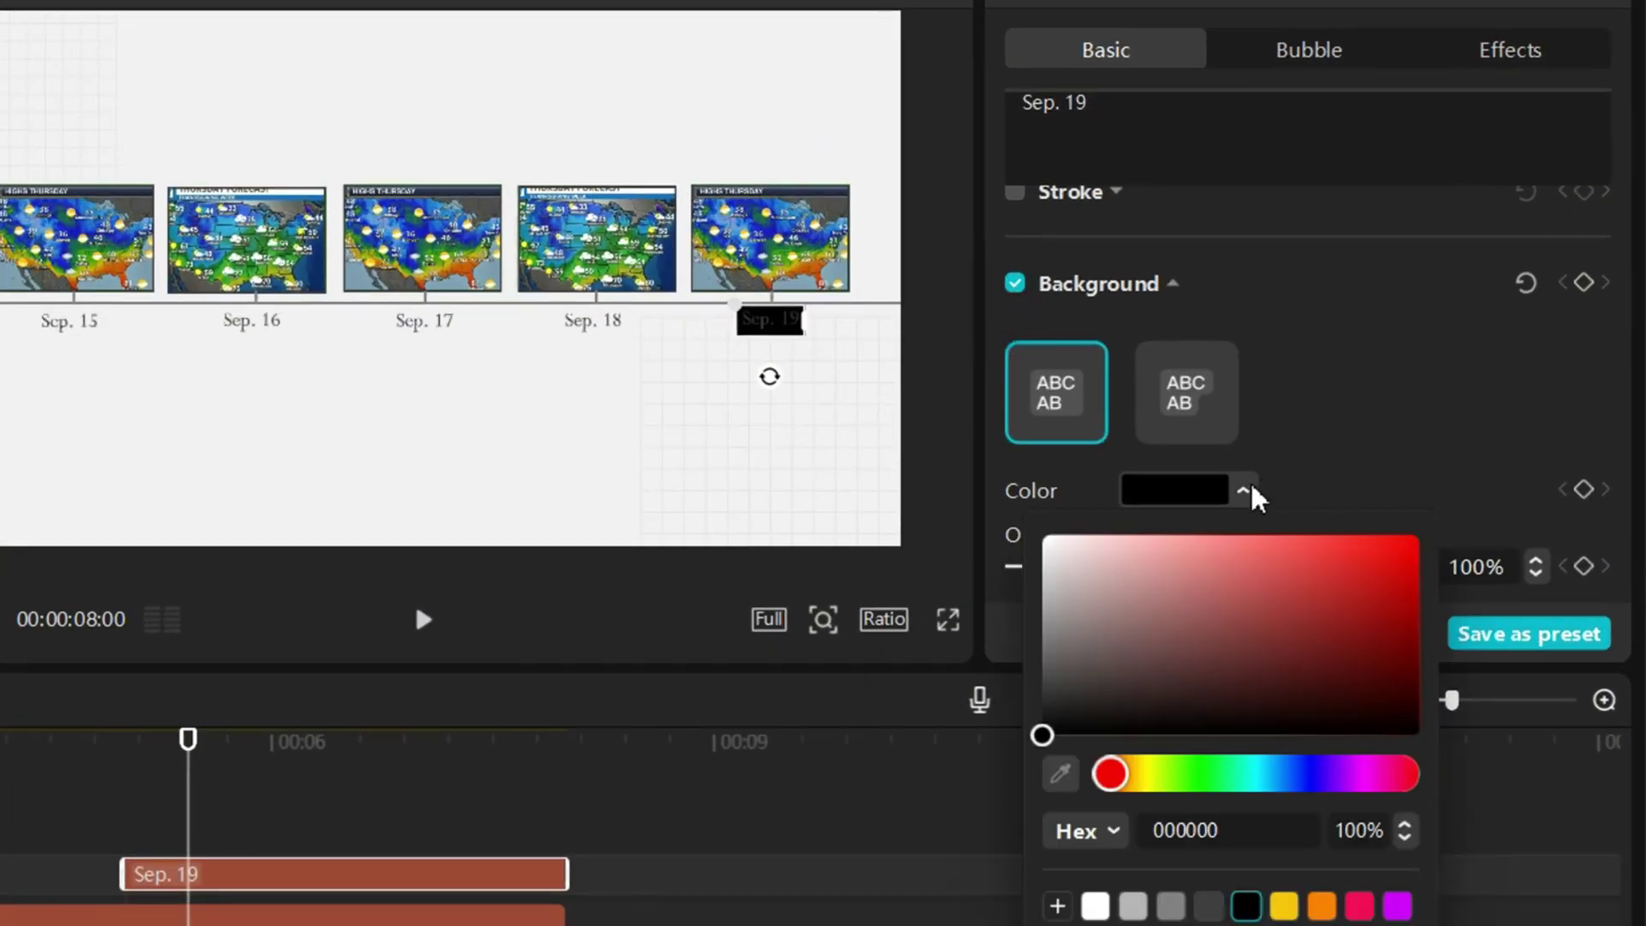
drag(1321, 540, 1317, 514)
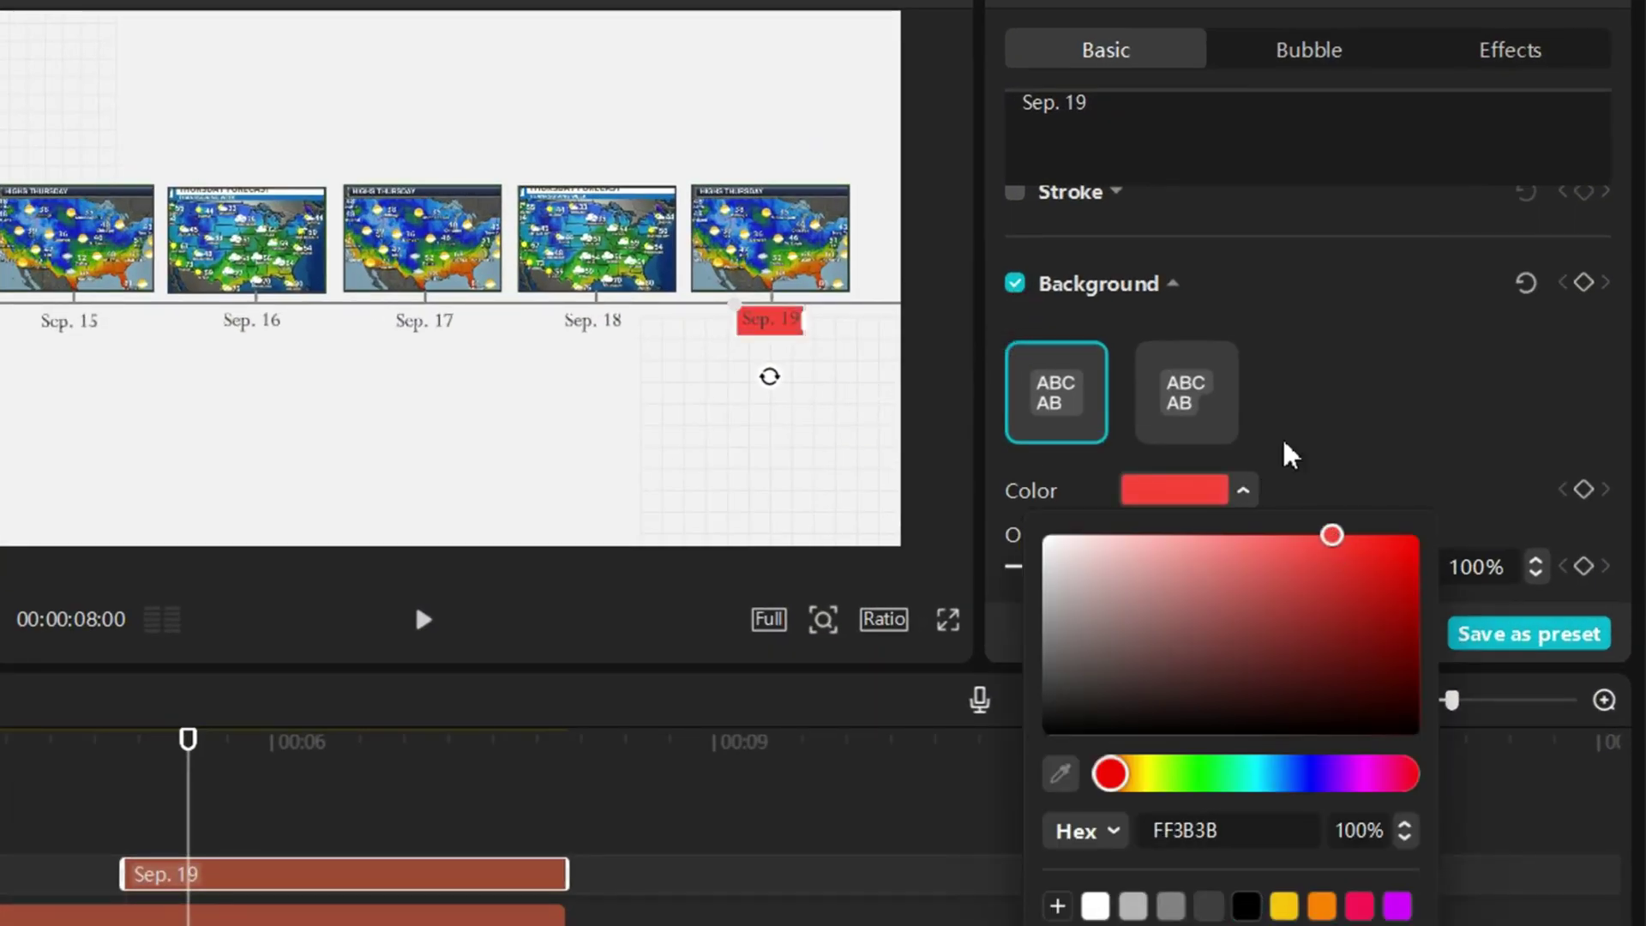
scroll(1315, 390, up, 4)
scroll(1315, 388, up, 5)
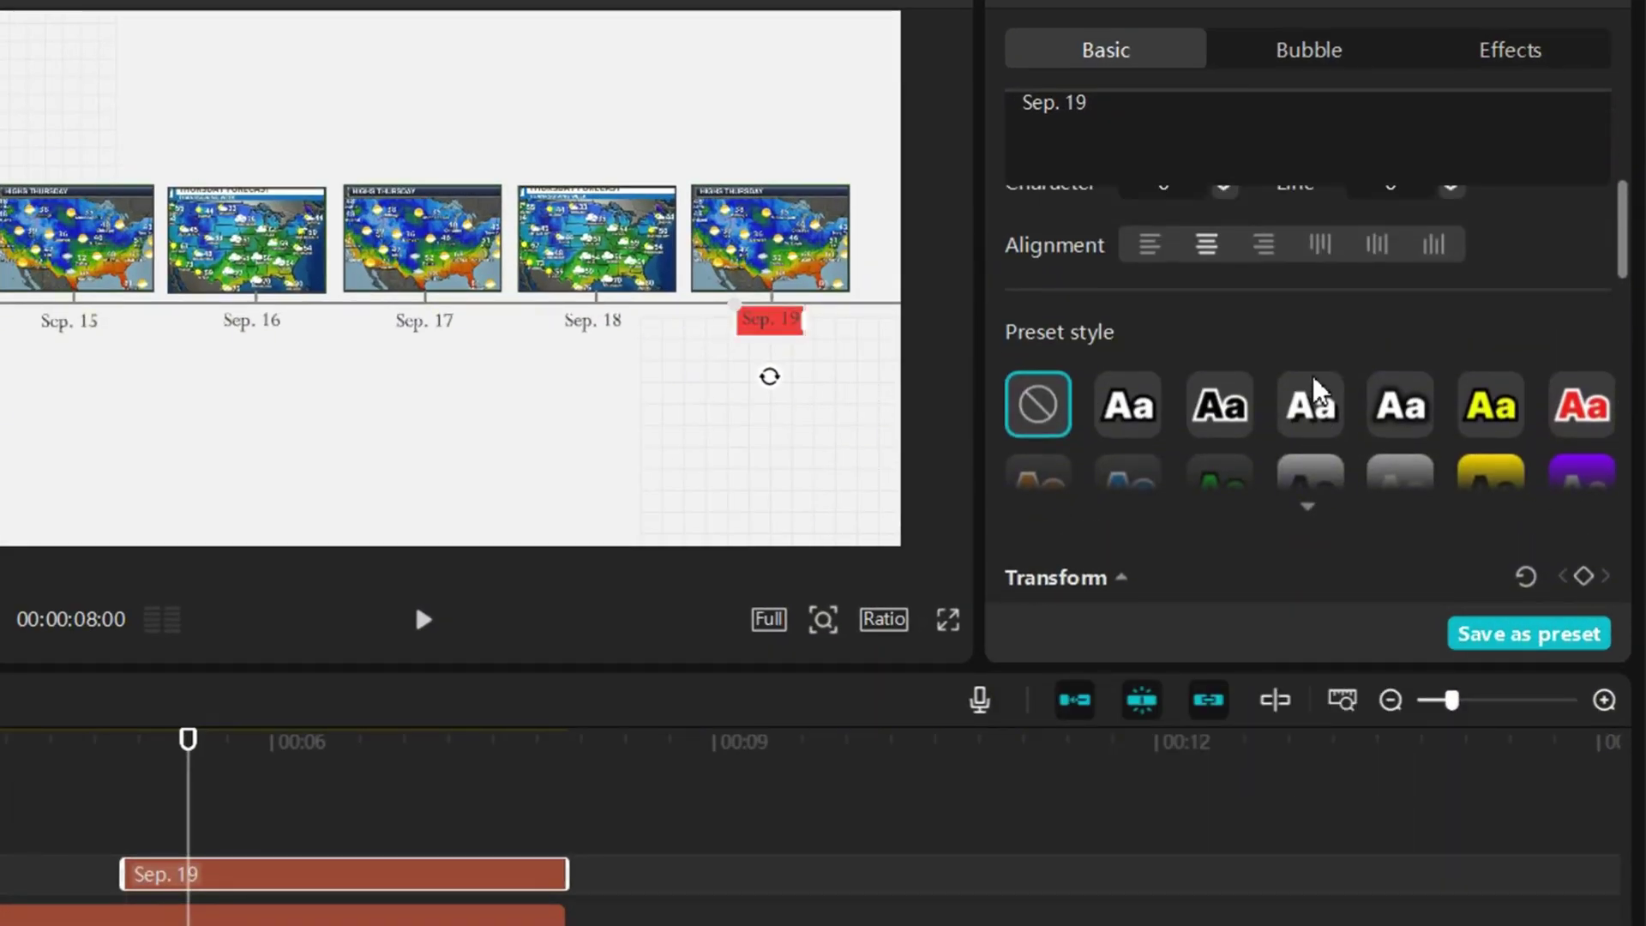
click(1244, 470)
drag(1043, 669, 1049, 506)
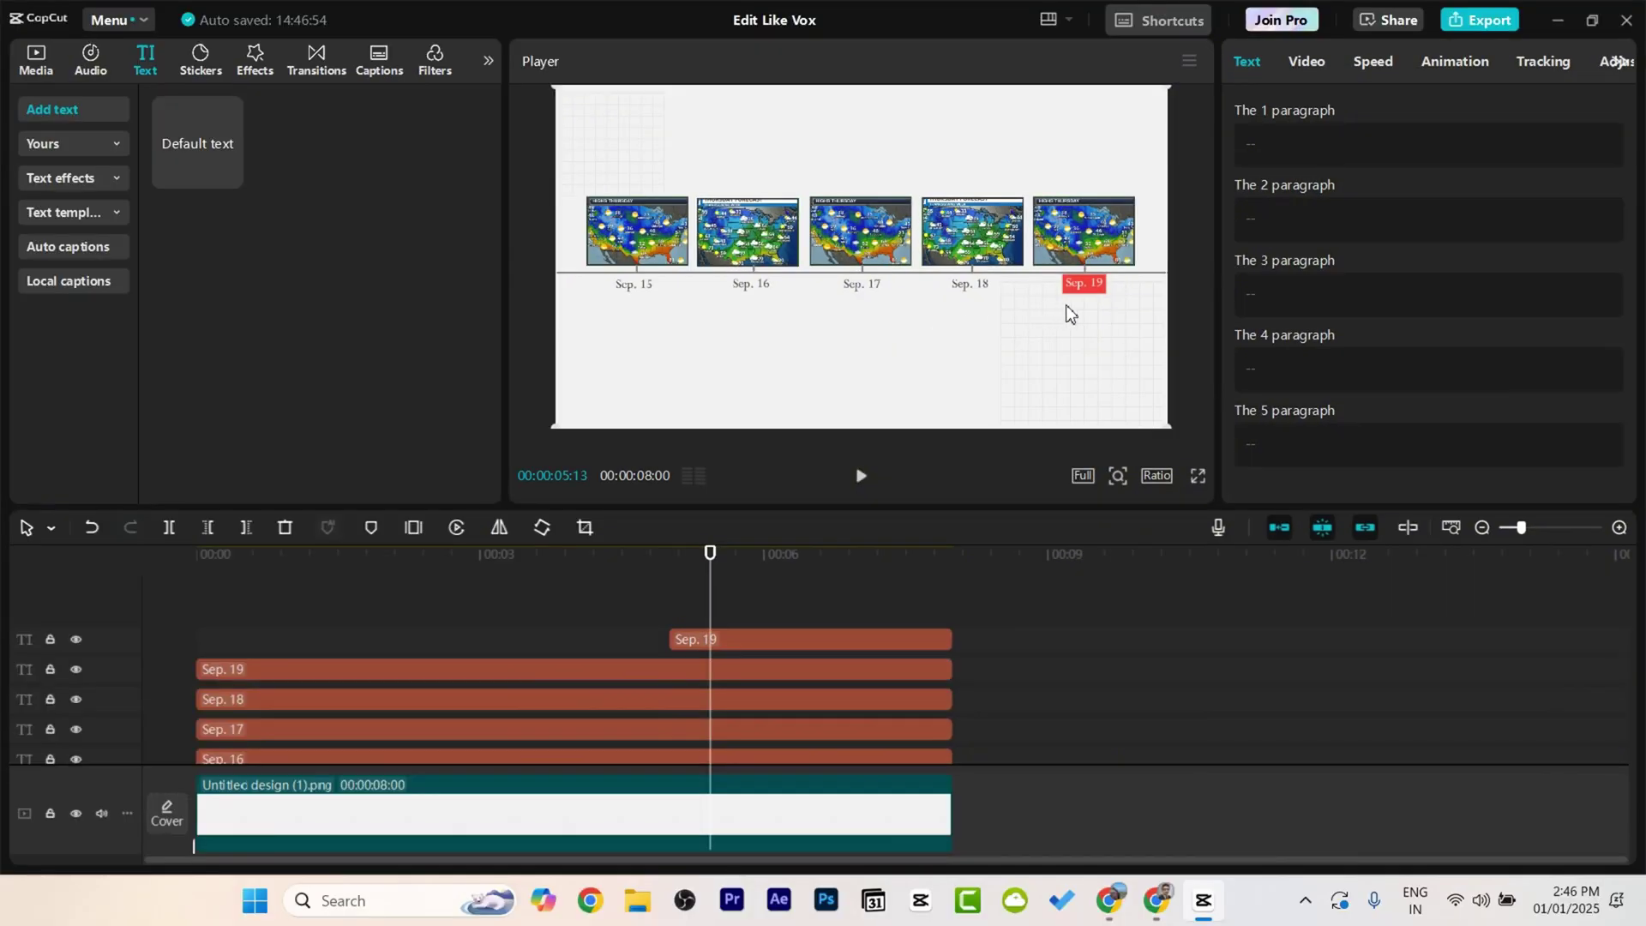
Step: Turn the red "Sep. 19" label into a compound clip
click(165, 876)
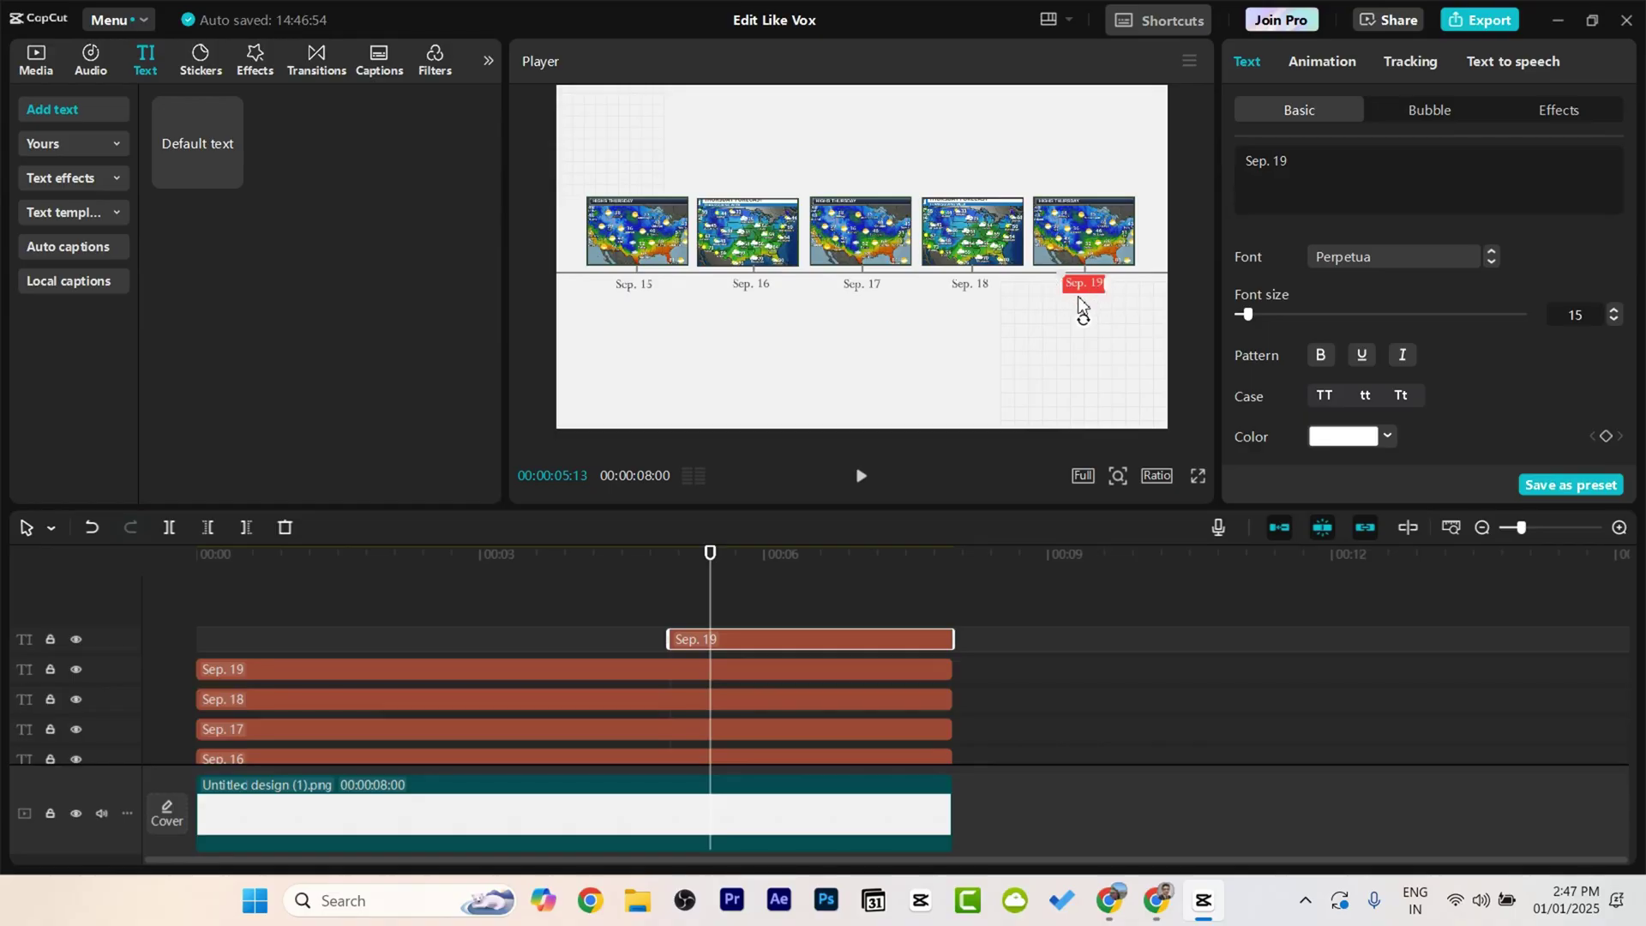
right_click(702, 641)
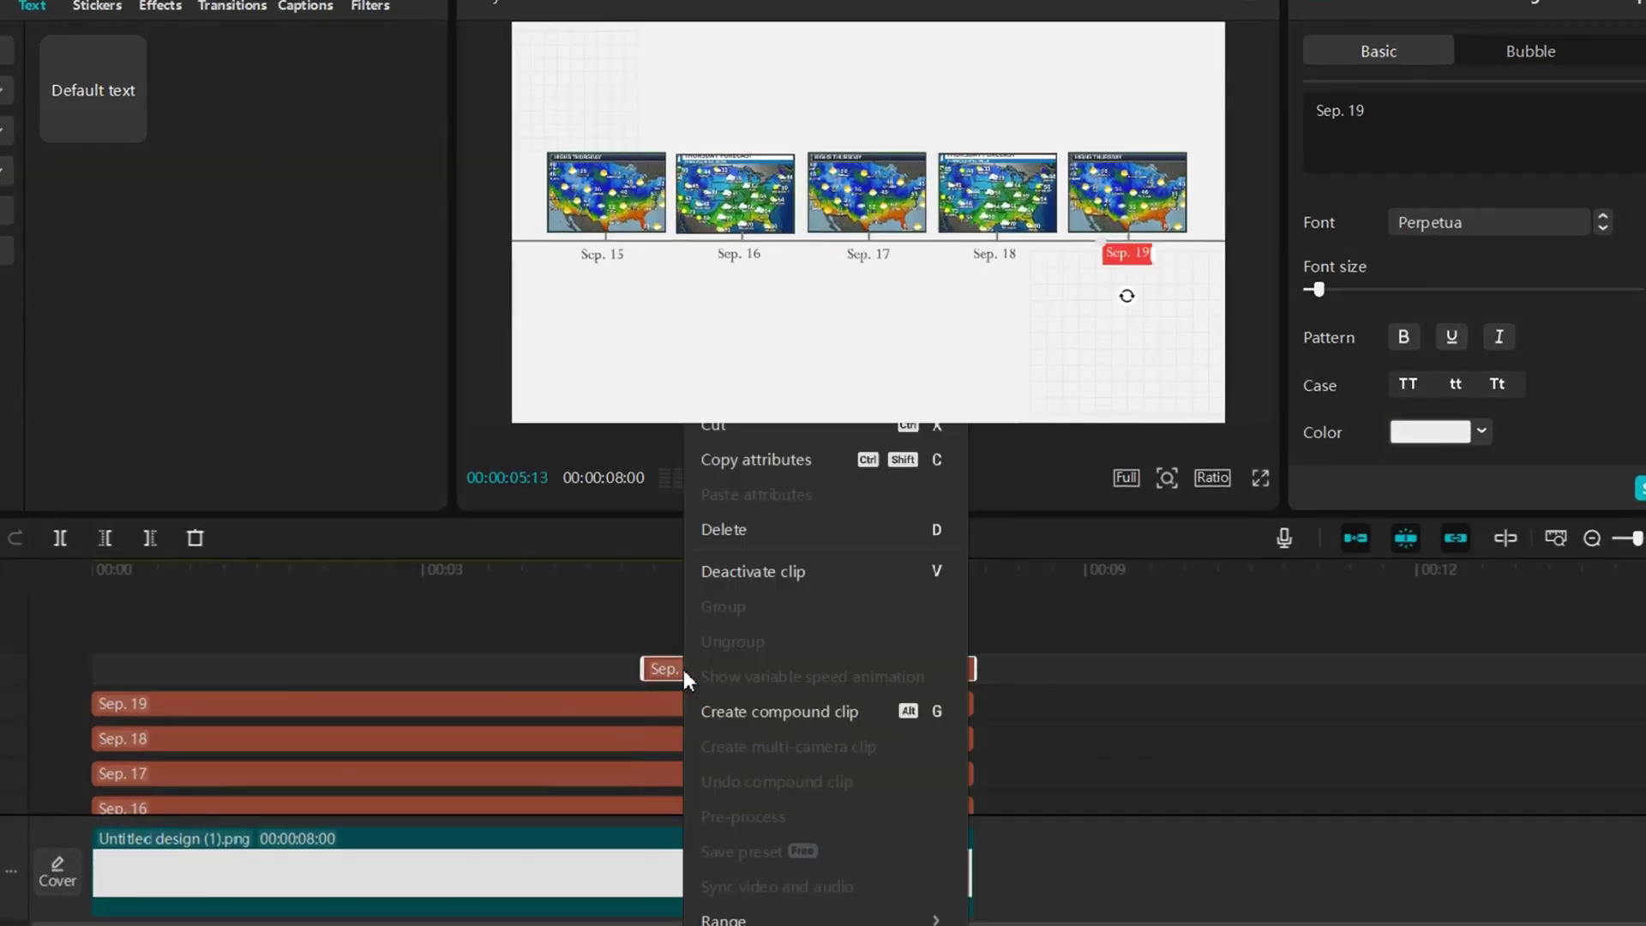
click(711, 711)
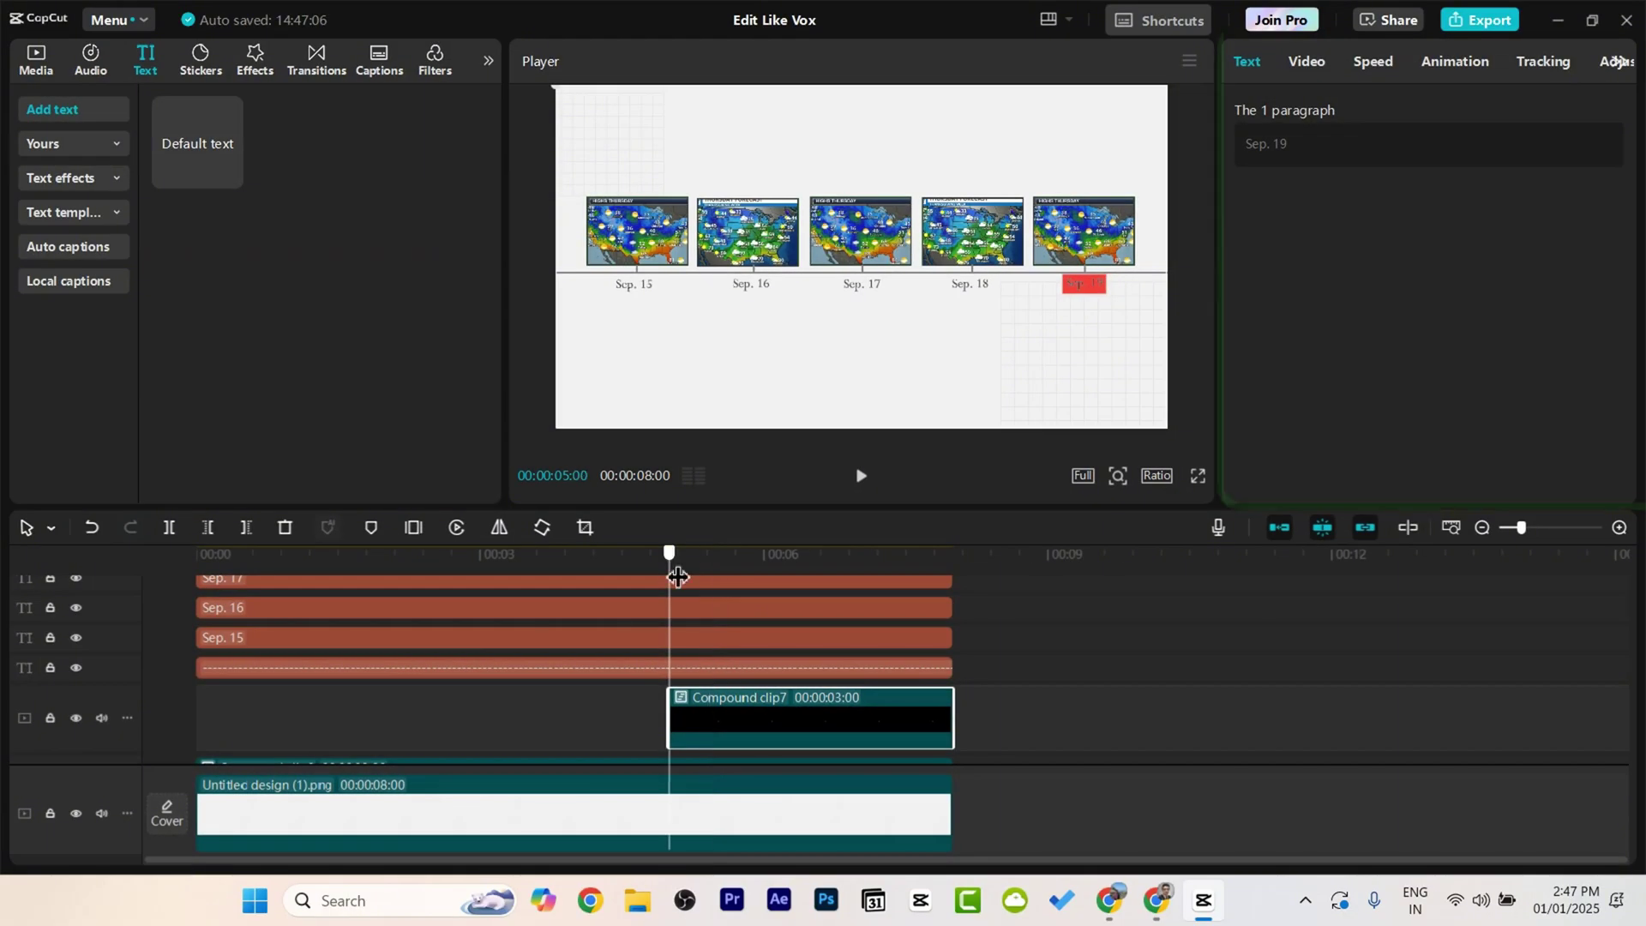
Step: Apply a Horizontal mask rotated to -90° at X 614 to hide the red label, and keyframe the mask at the clip's start
click(1305, 66)
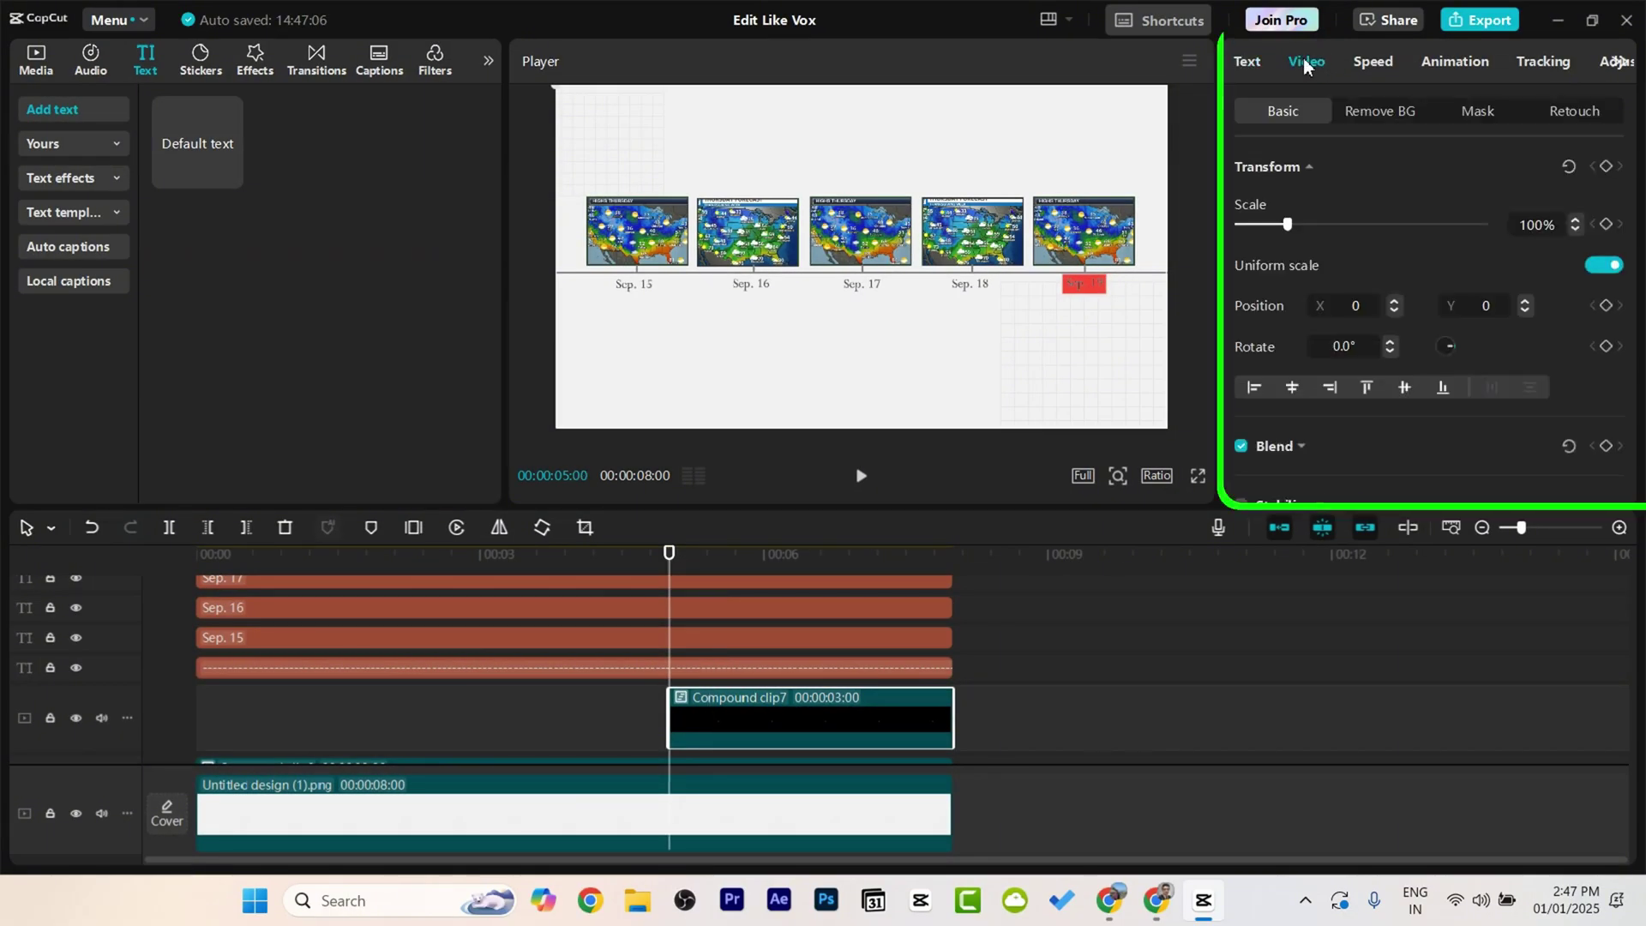
click(1459, 109)
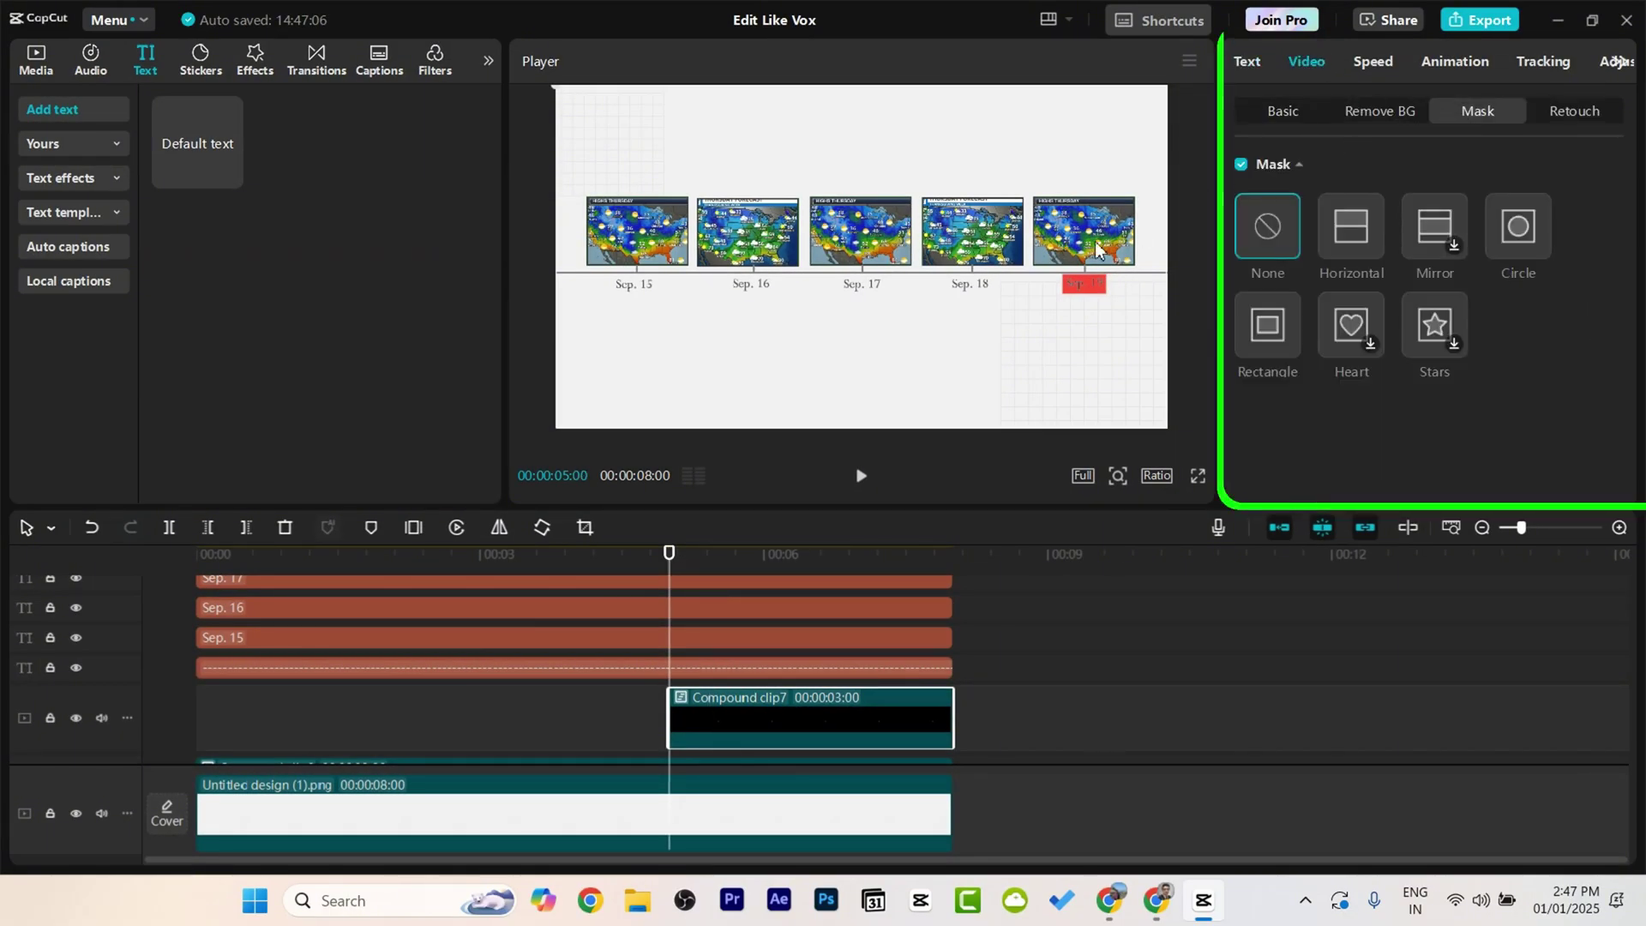
click(1353, 233)
drag(879, 293, 1084, 256)
click(1604, 167)
Step: Add a second mask keyframe at 00:00:05:20 for wiping in the red label, and play back the reveal
drag(670, 553, 733, 557)
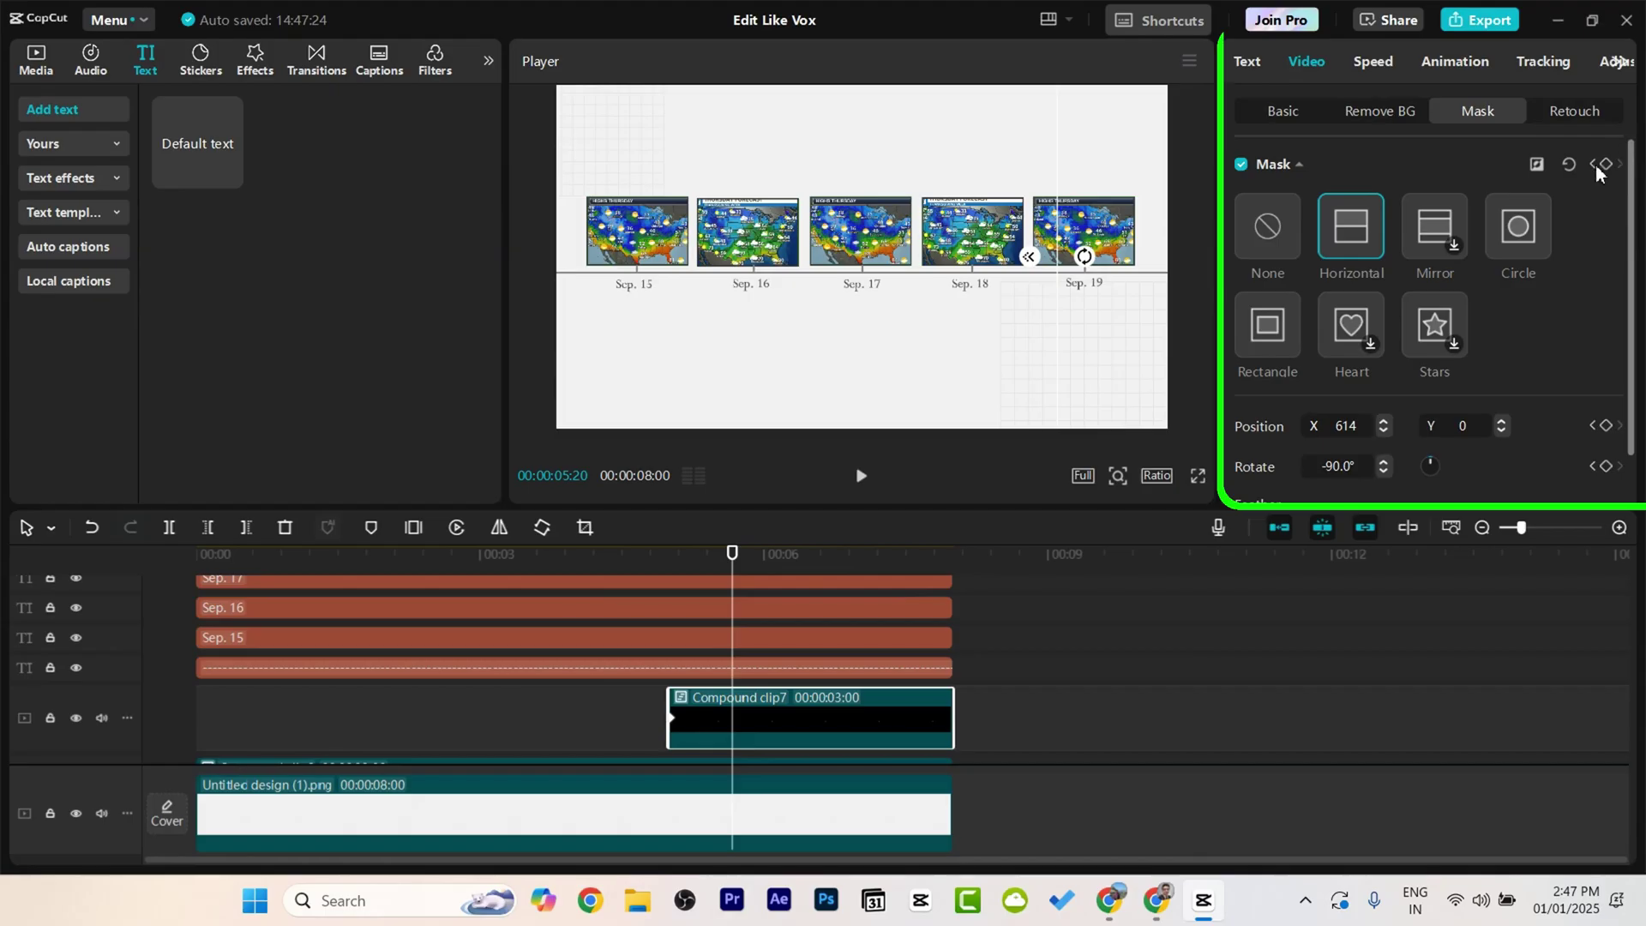
click(1606, 165)
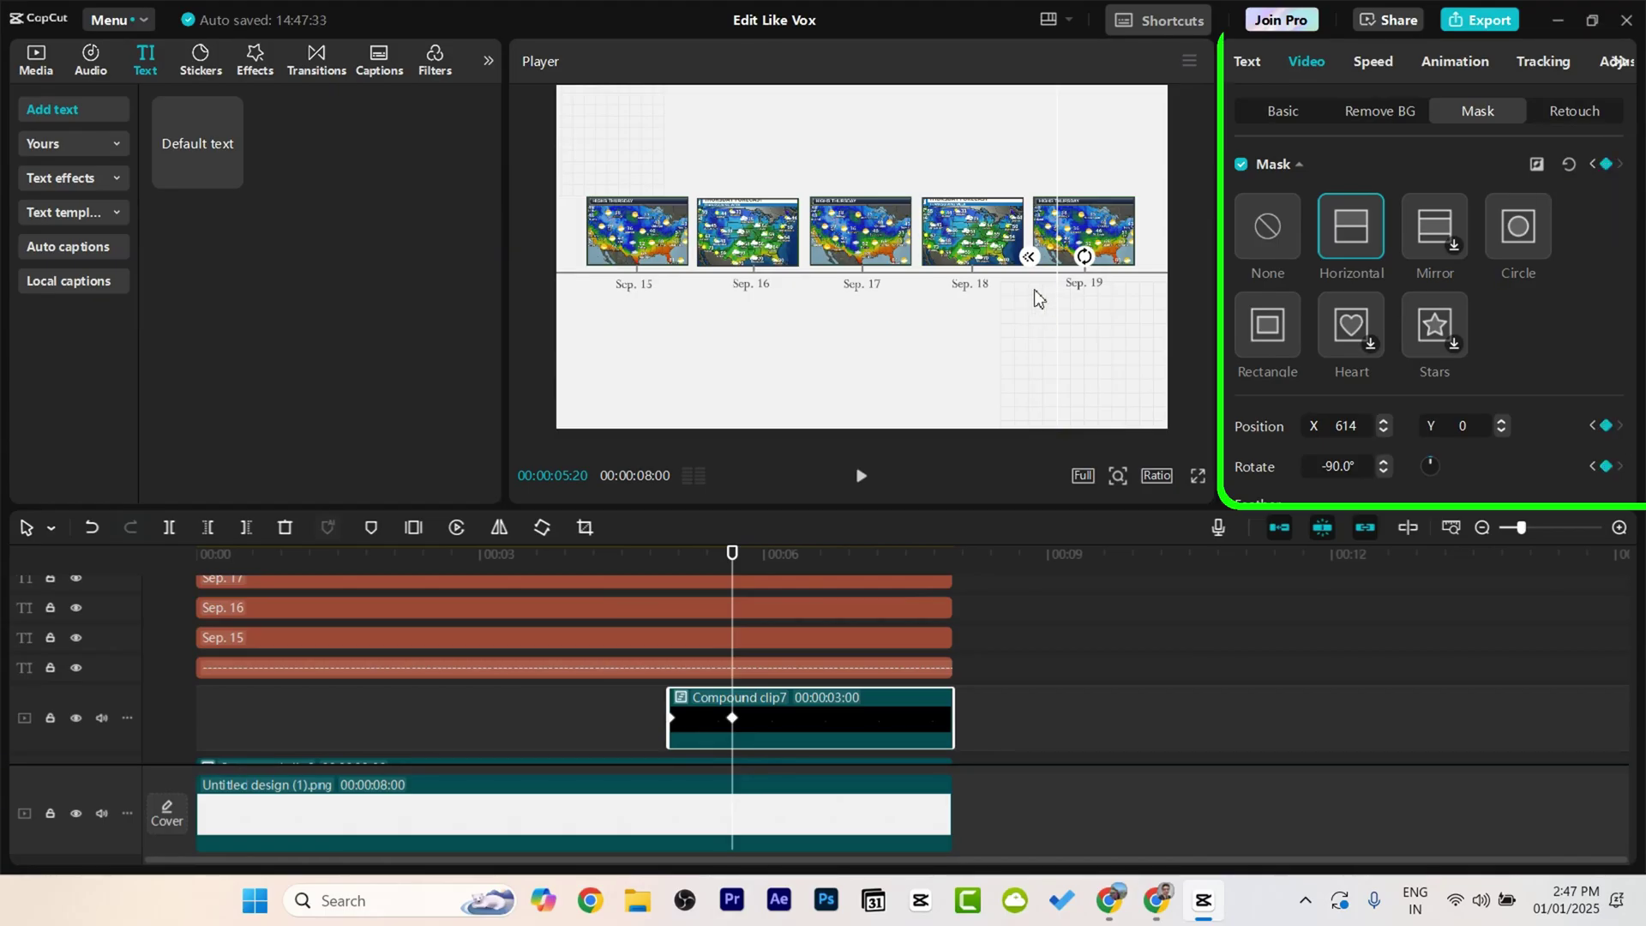
click(632, 555)
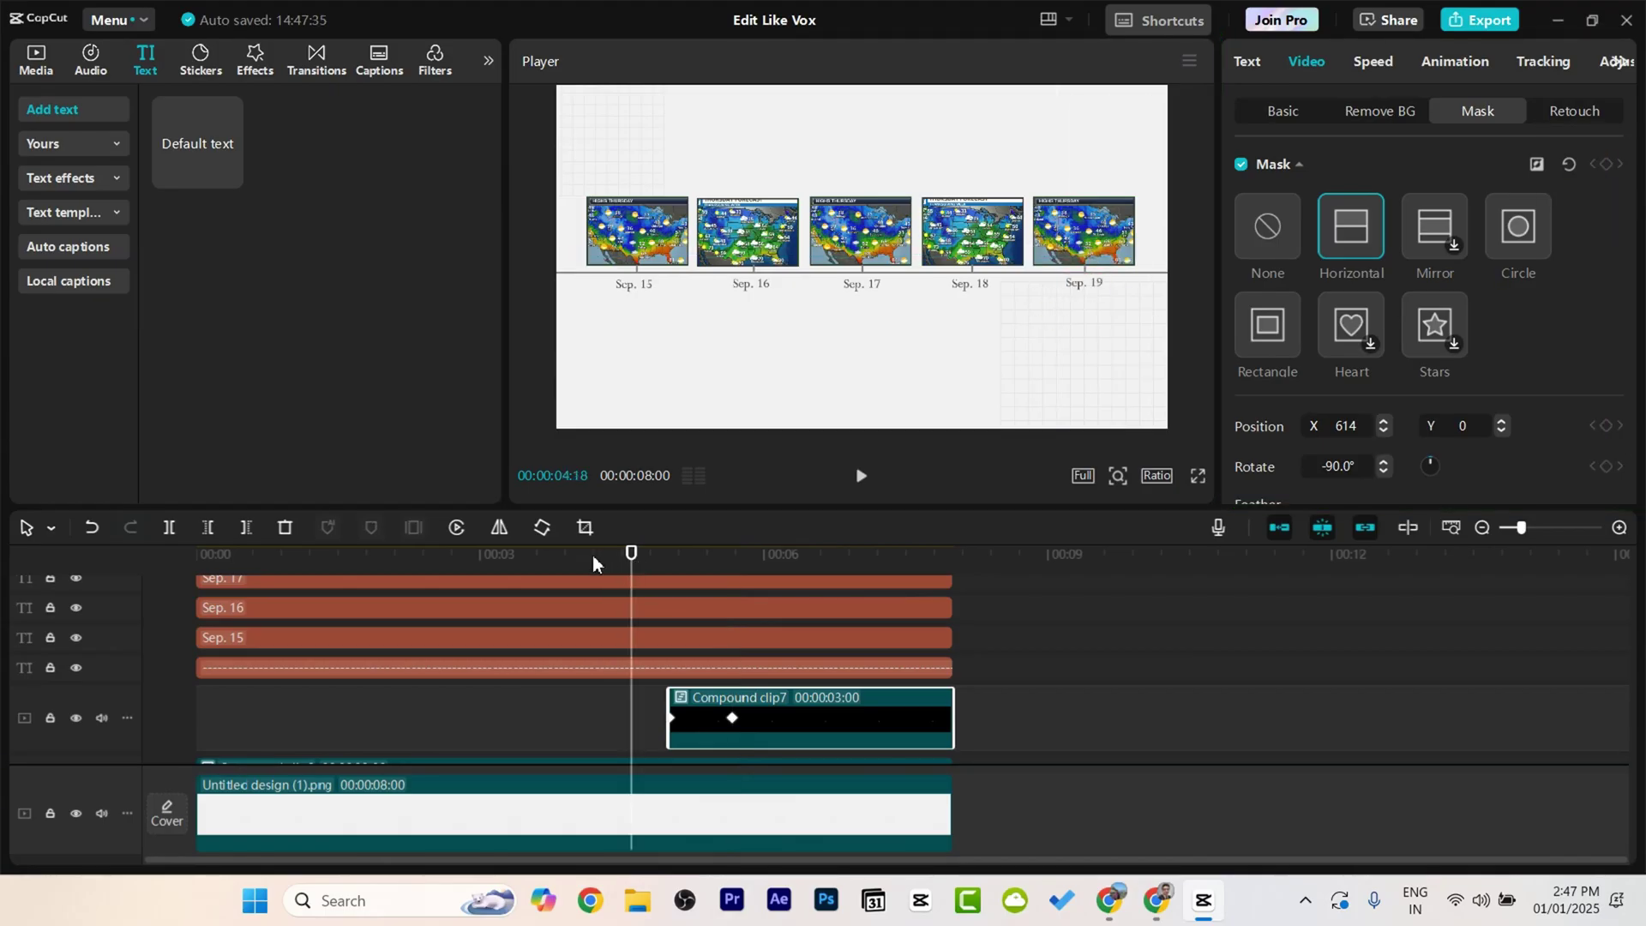
scroll(982, 315, up, 3)
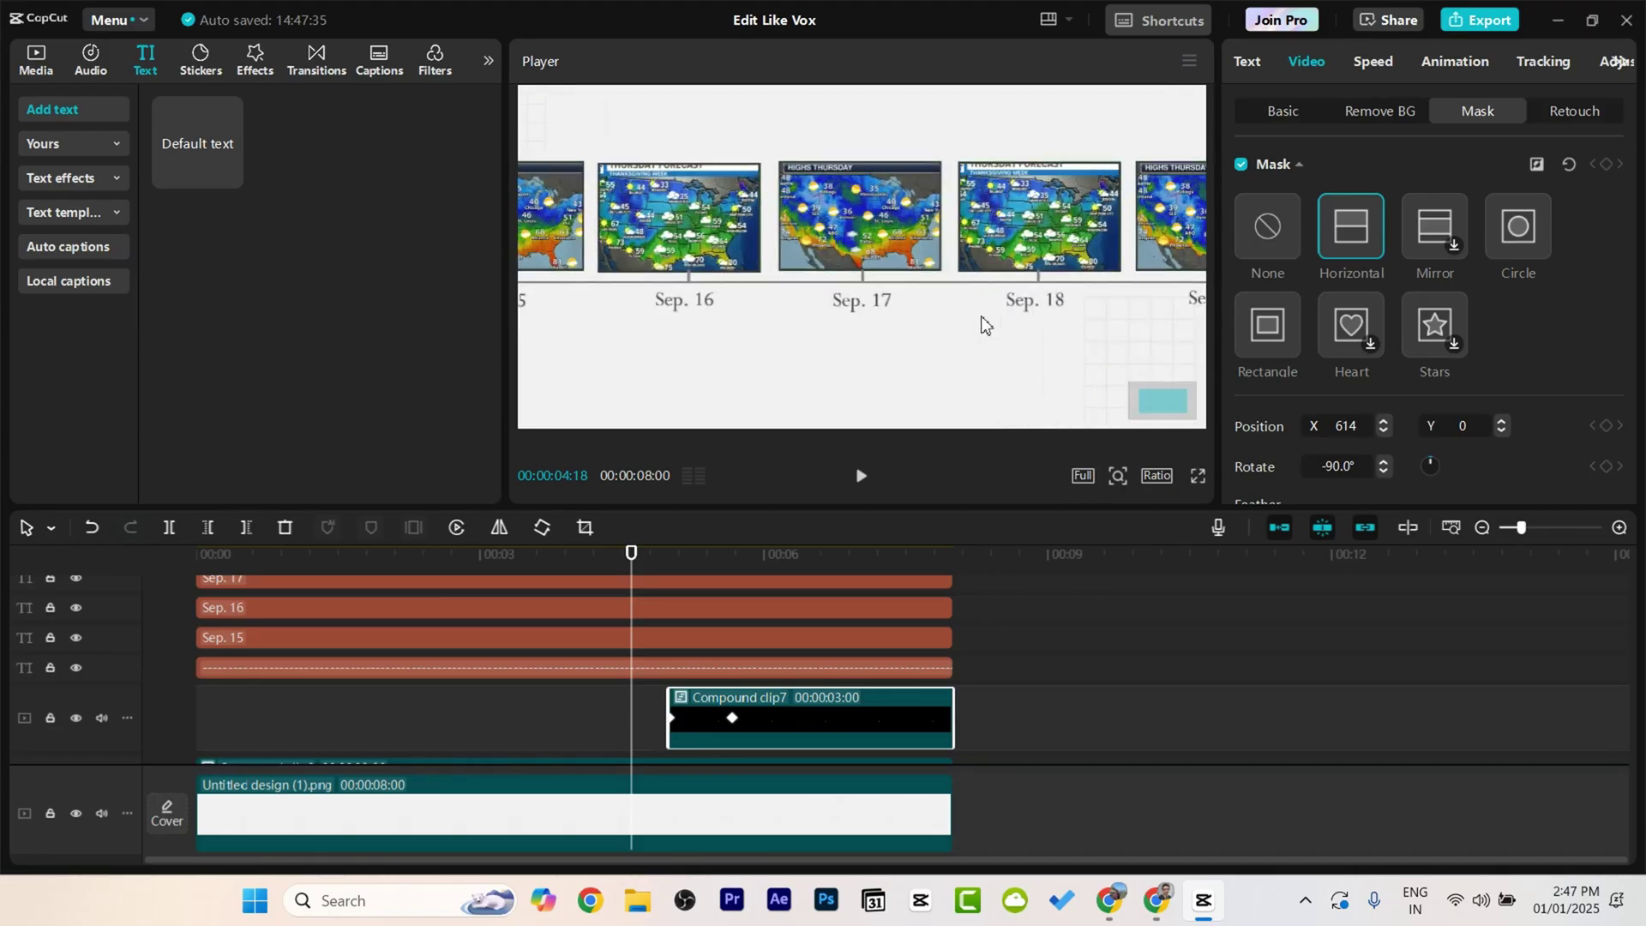
scroll(1016, 336, right, 3)
key(space)
click(533, 554)
click(641, 557)
key(space)
Step: Move the red label's second mask keyframe earlier to about 00:00:05:12 and play back the faster reveal
click(739, 728)
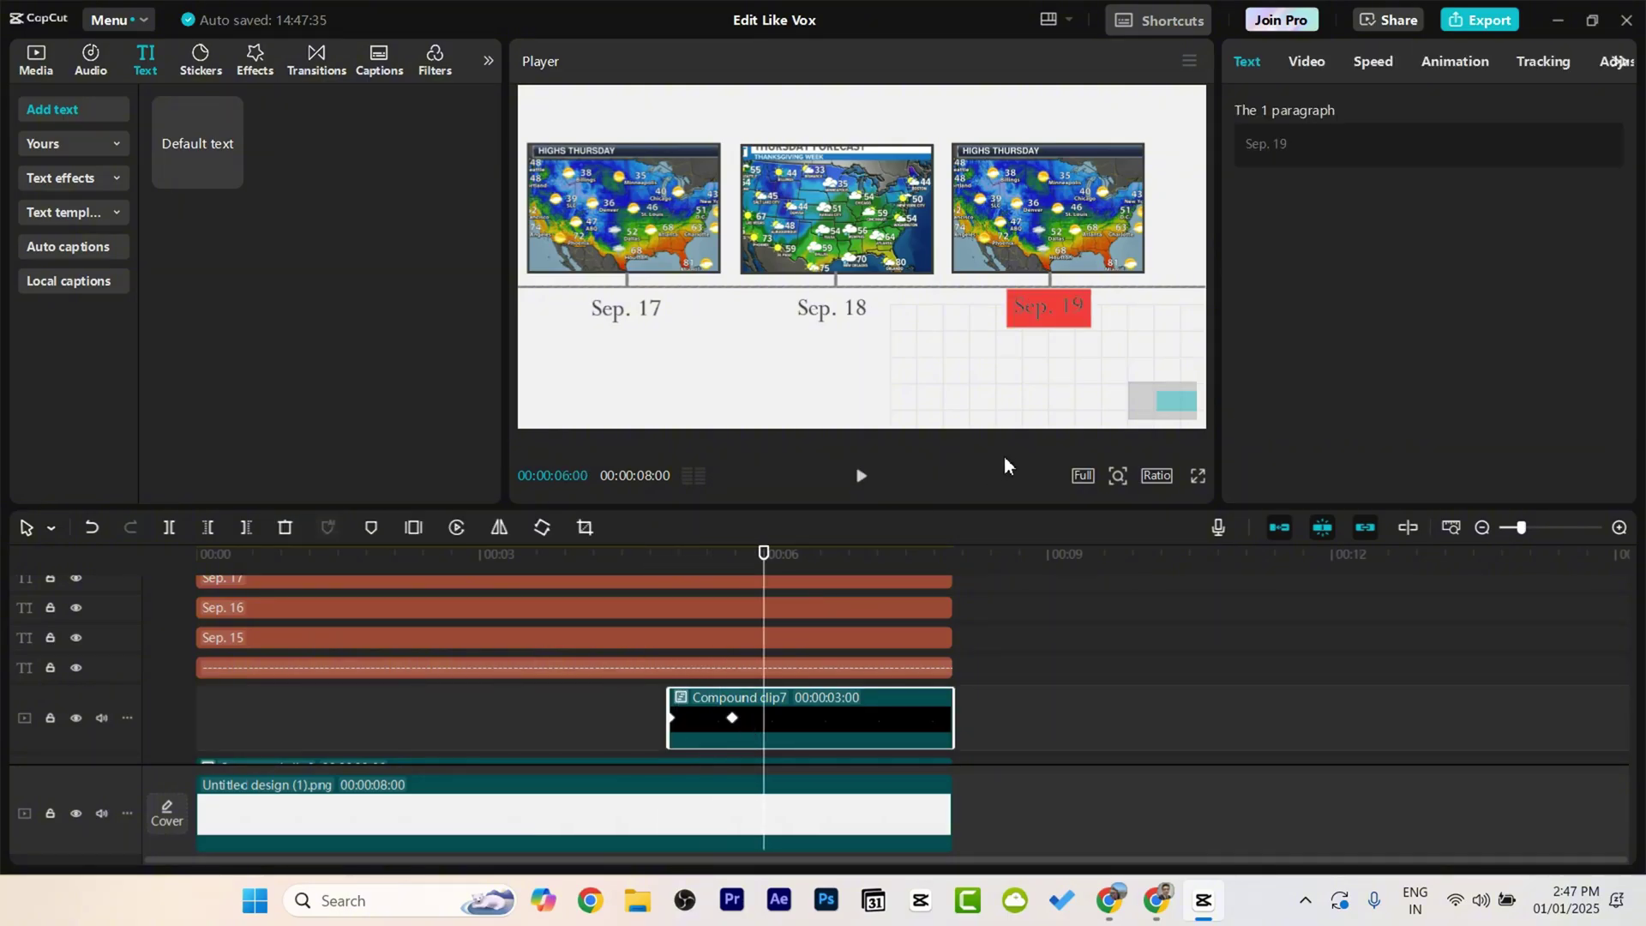
drag(733, 718, 711, 725)
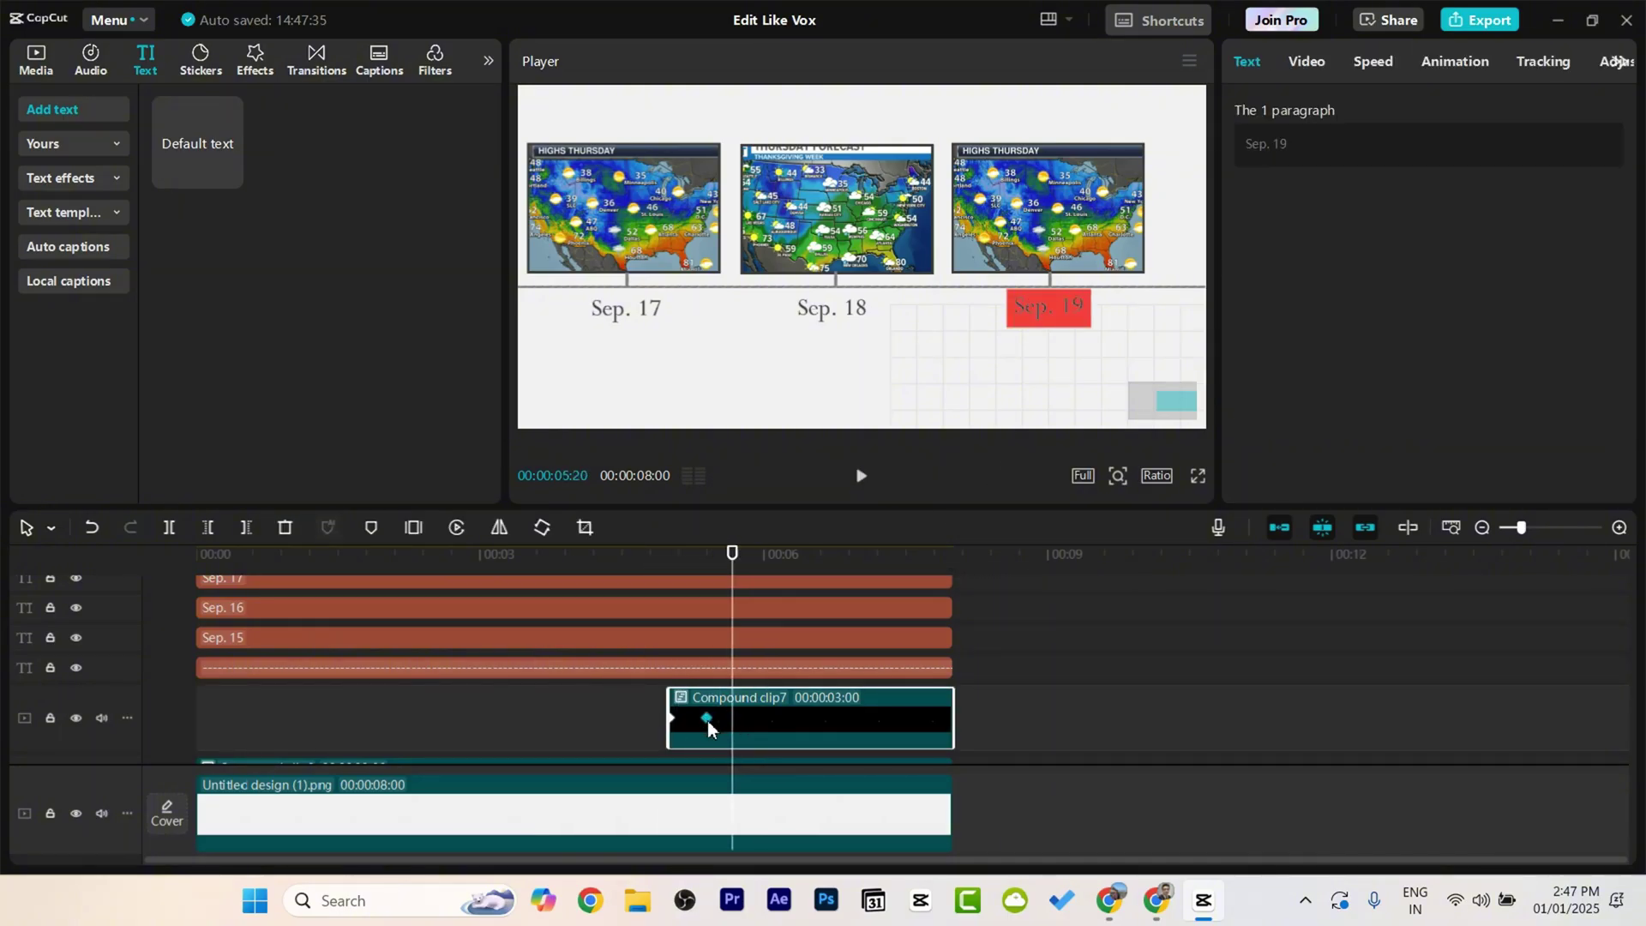
click(630, 564)
key(space)
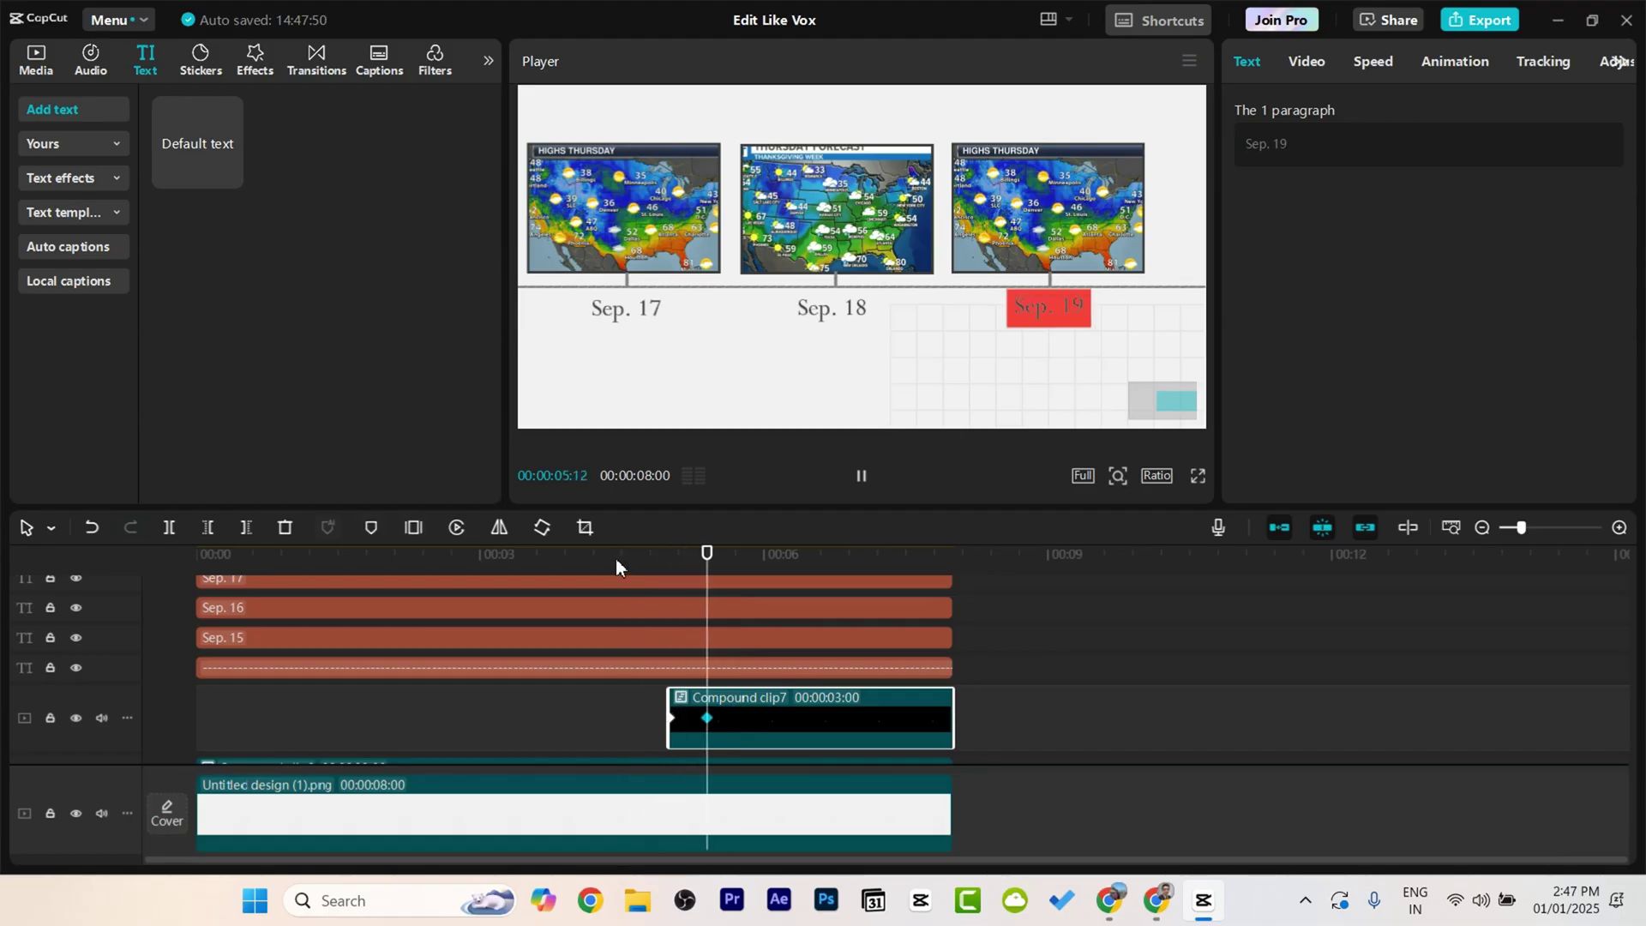
scroll(616, 566, down, 2)
key(space)
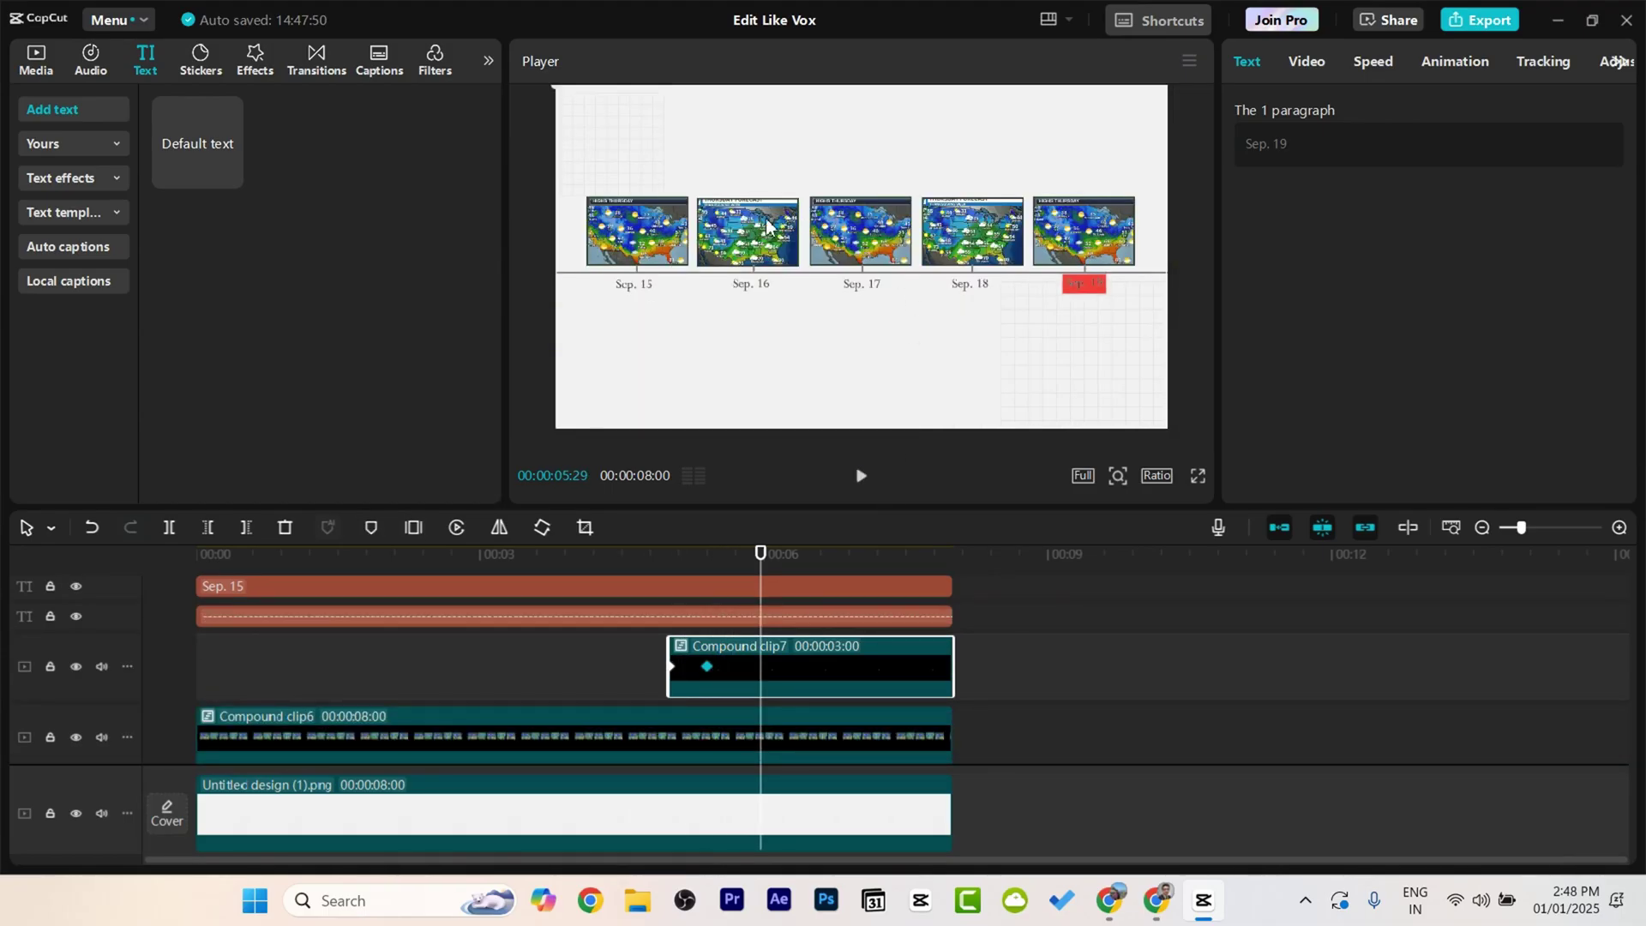
Step: Combine the masked red label clip and the "Sep. 15" to "Sep. 19" text labels into one compound clip
click(852, 671)
scroll(491, 639, up, 2)
ctrl+click(391, 662)
ctrl+click(386, 634)
ctrl+click(378, 606)
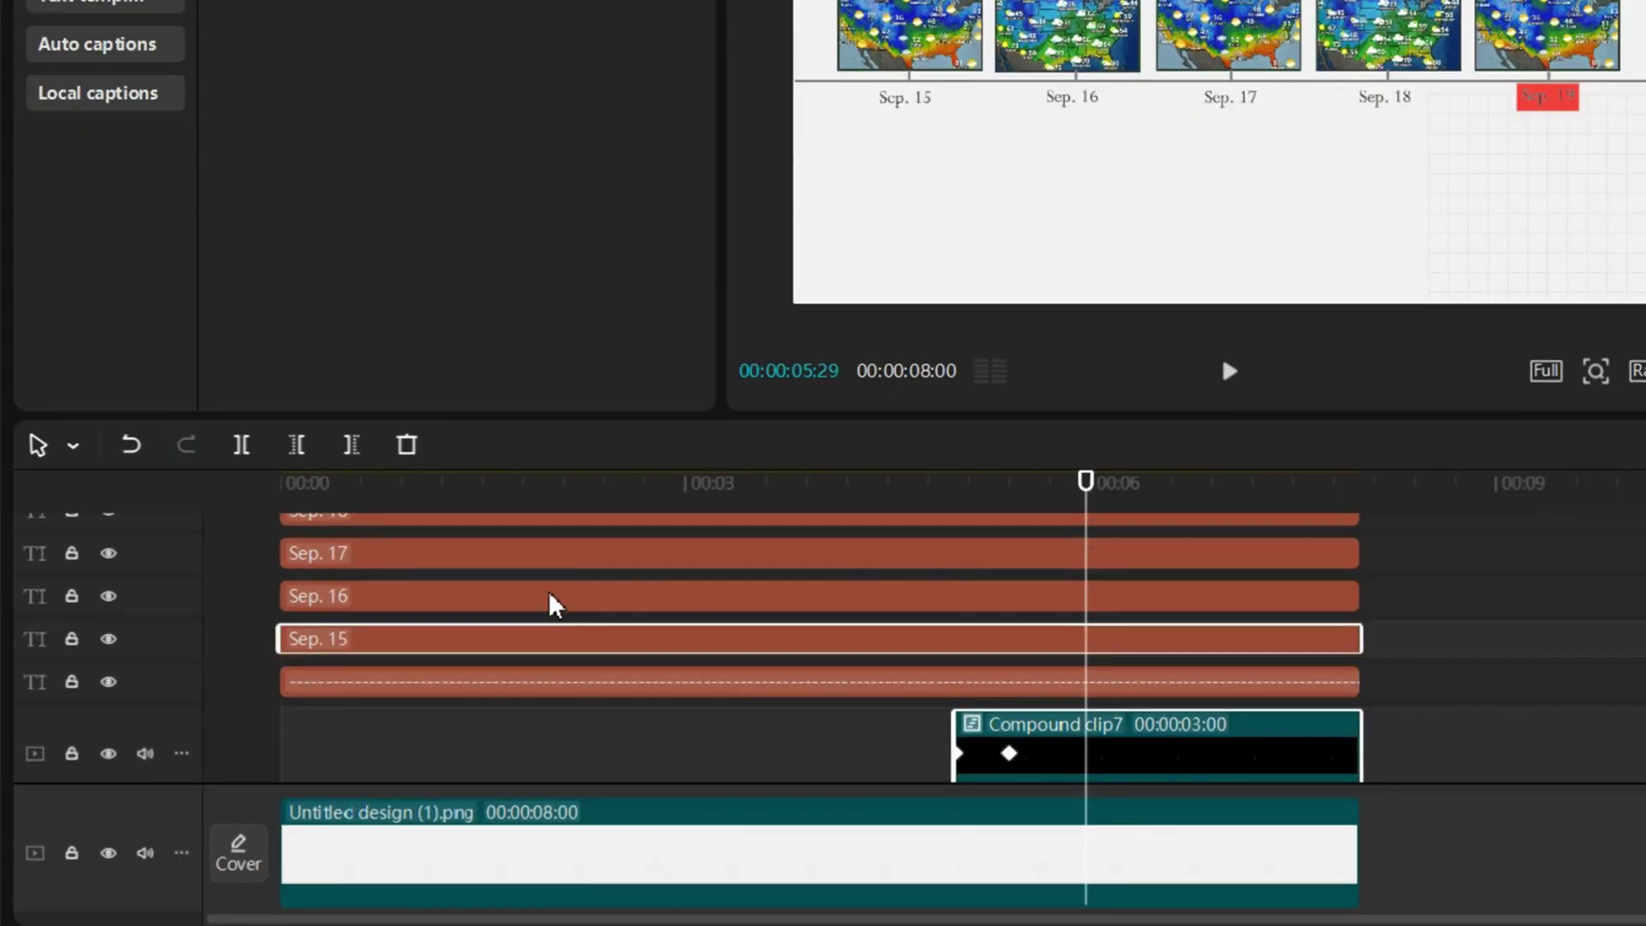
scroll(514, 570, up, 2)
ctrl+click(463, 582)
ctrl+click(456, 545)
scroll(456, 549, up, 1)
right_click(456, 605)
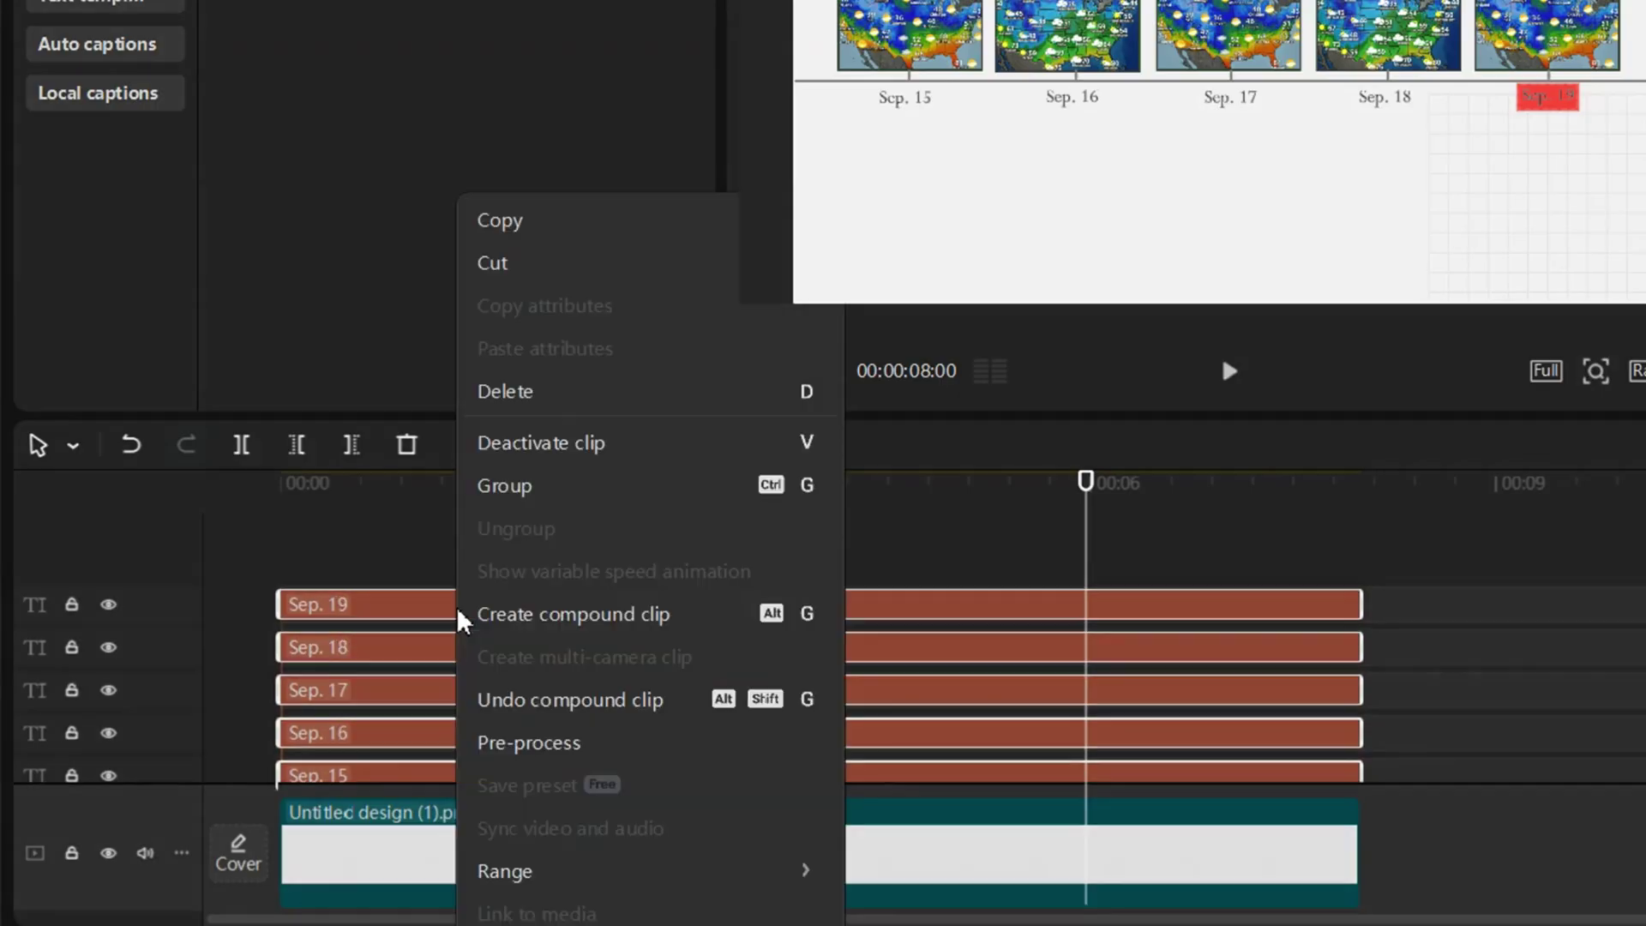
click(567, 620)
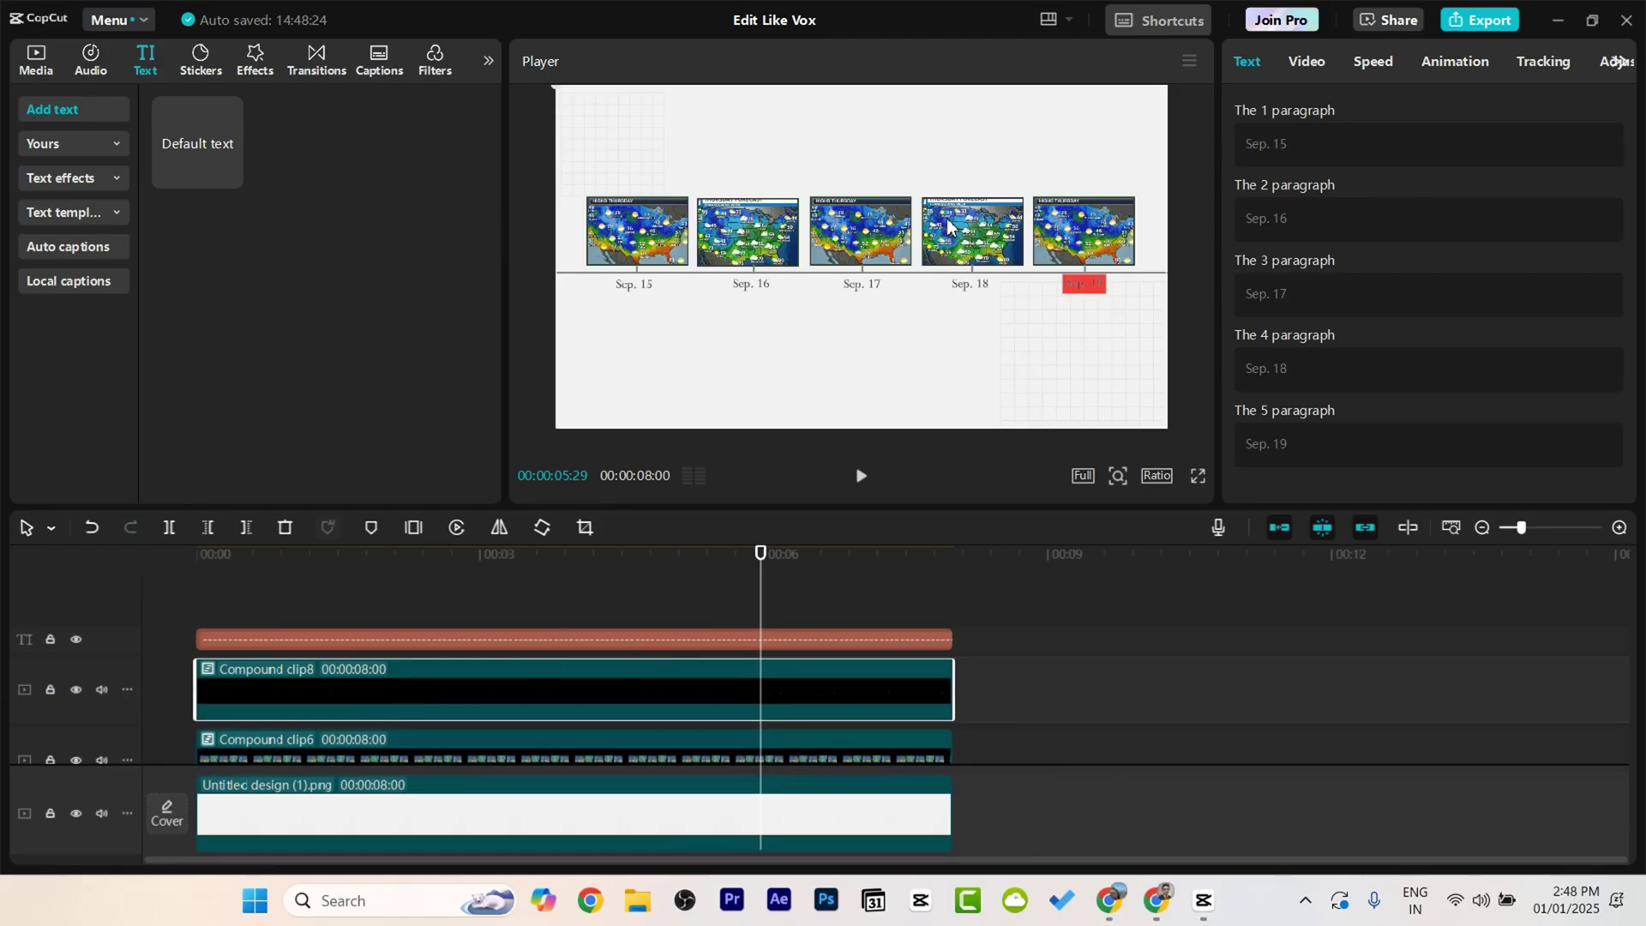
Step: Scale the date labels' compound clip down to 74% and move it to X 505, Y -67
click(821, 352)
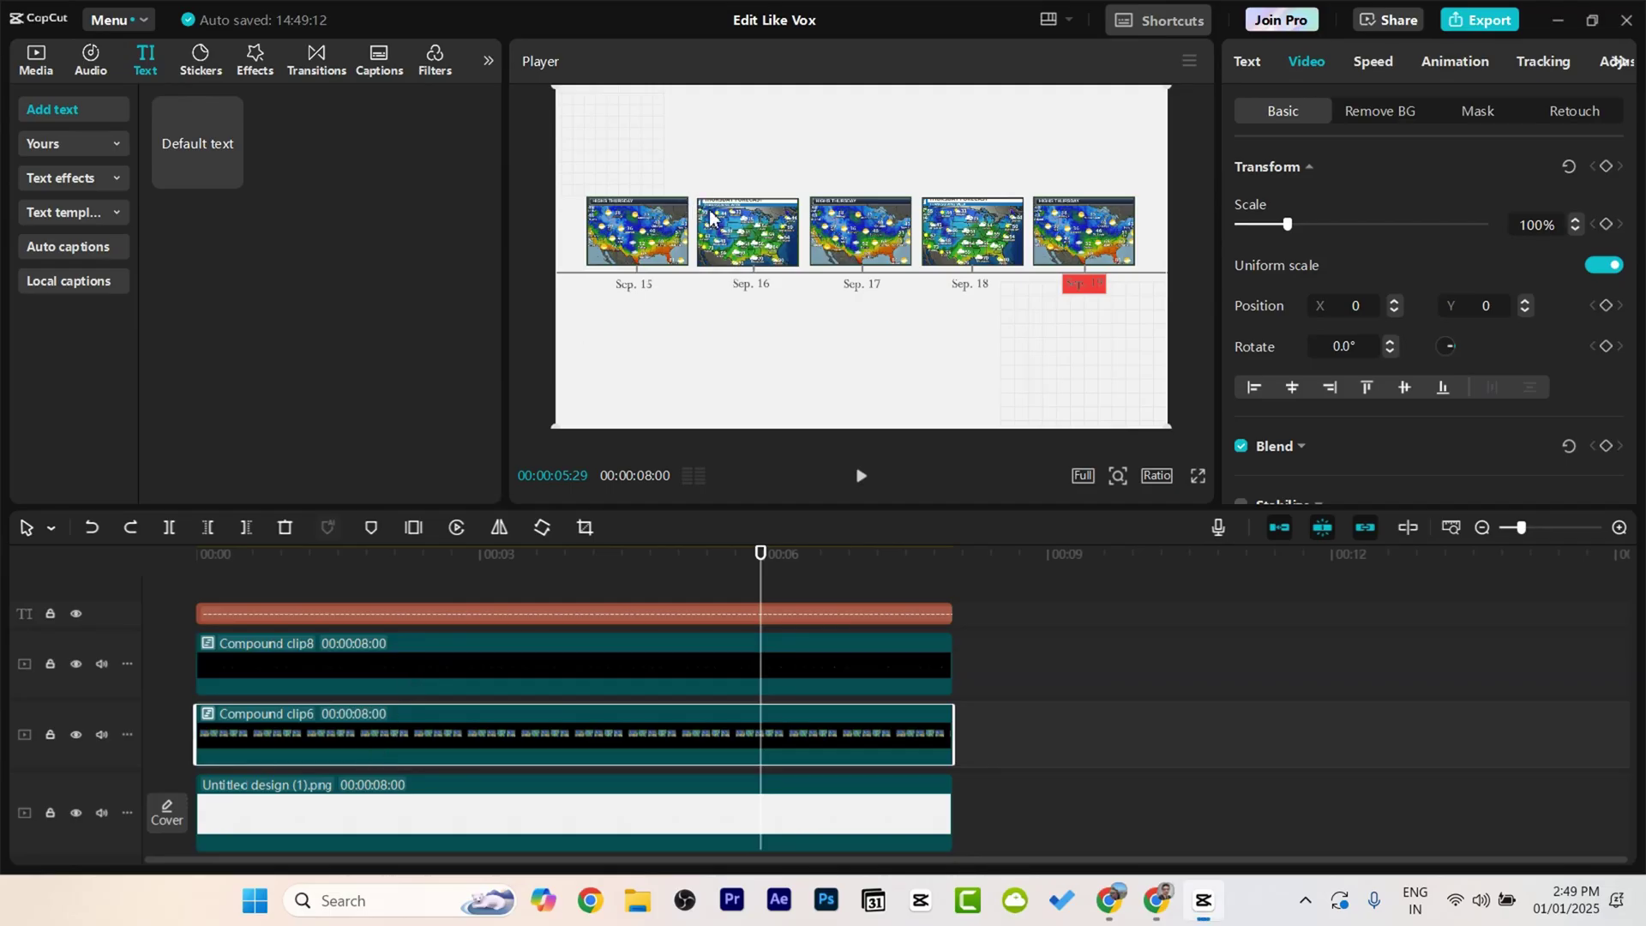
click(819, 310)
drag(557, 87, 665, 121)
drag(996, 294, 1049, 298)
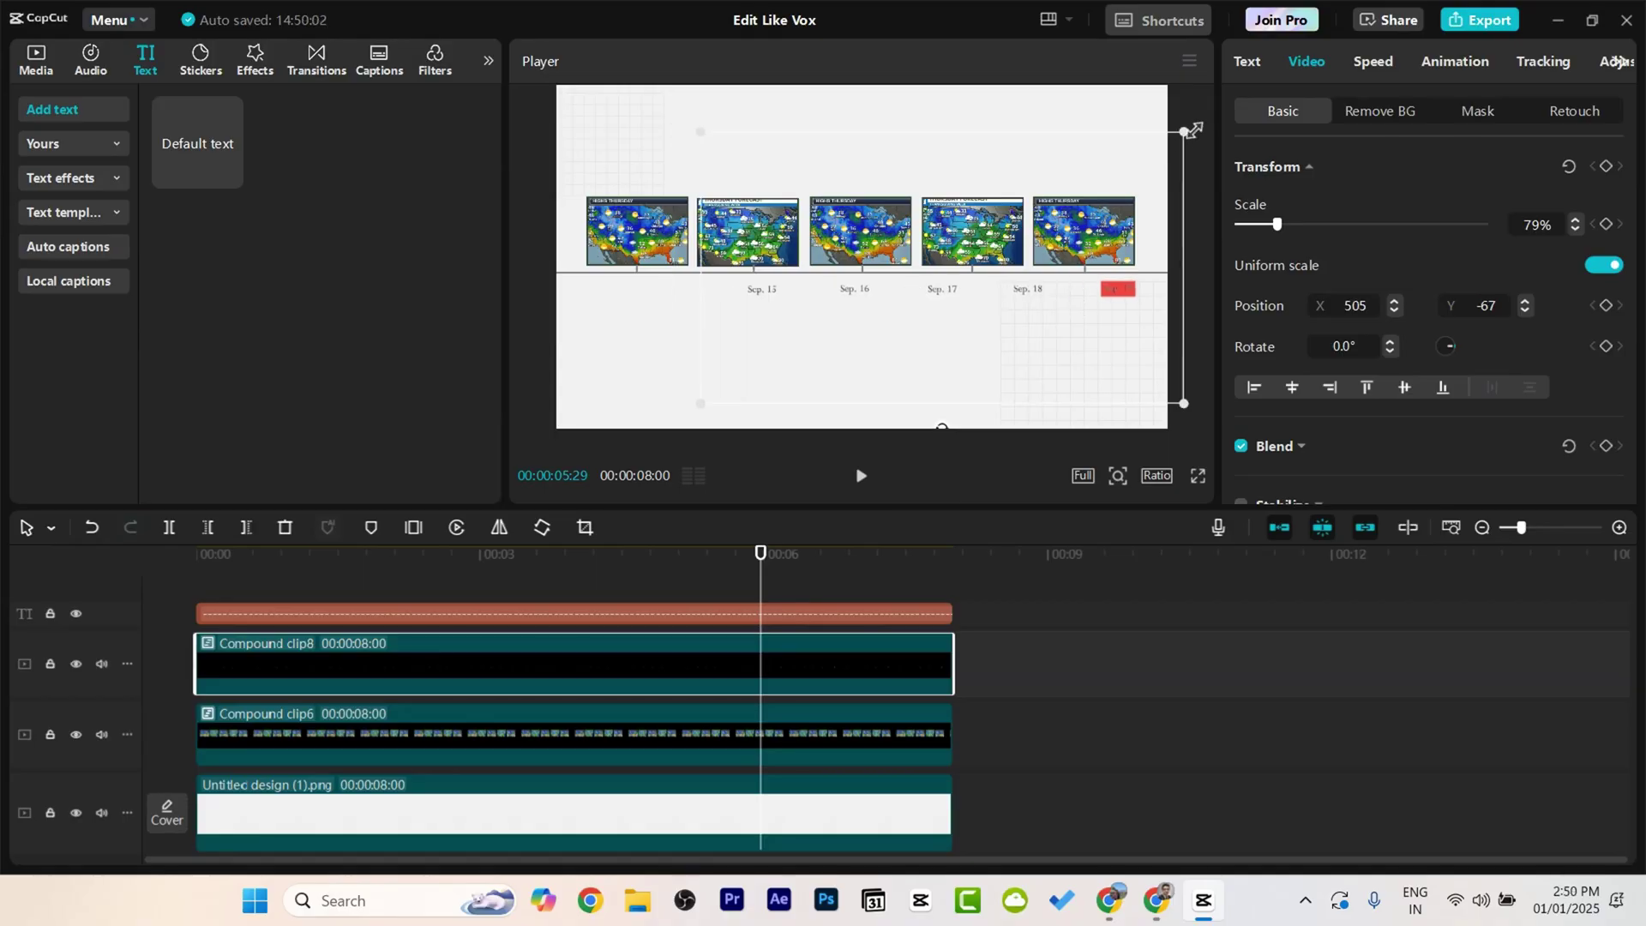
drag(1192, 132, 1168, 142)
drag(1060, 280, 1064, 278)
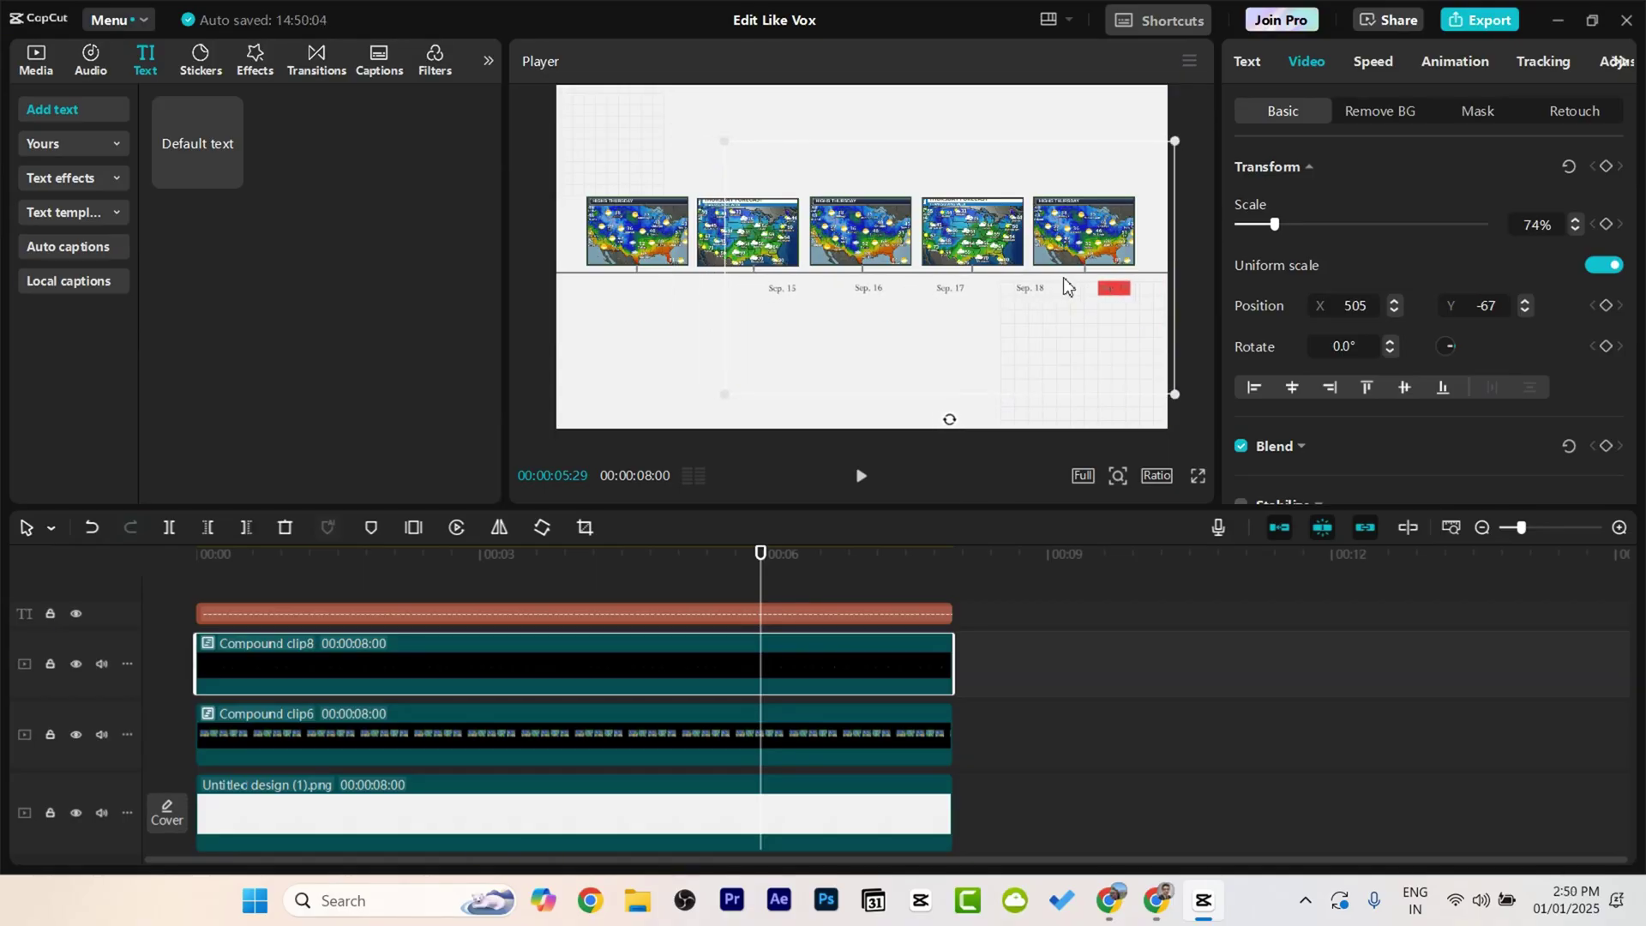
Step: Scale the weather maps' compound clip down to 75% and shift it right to X 559, above the date labels
click(324, 720)
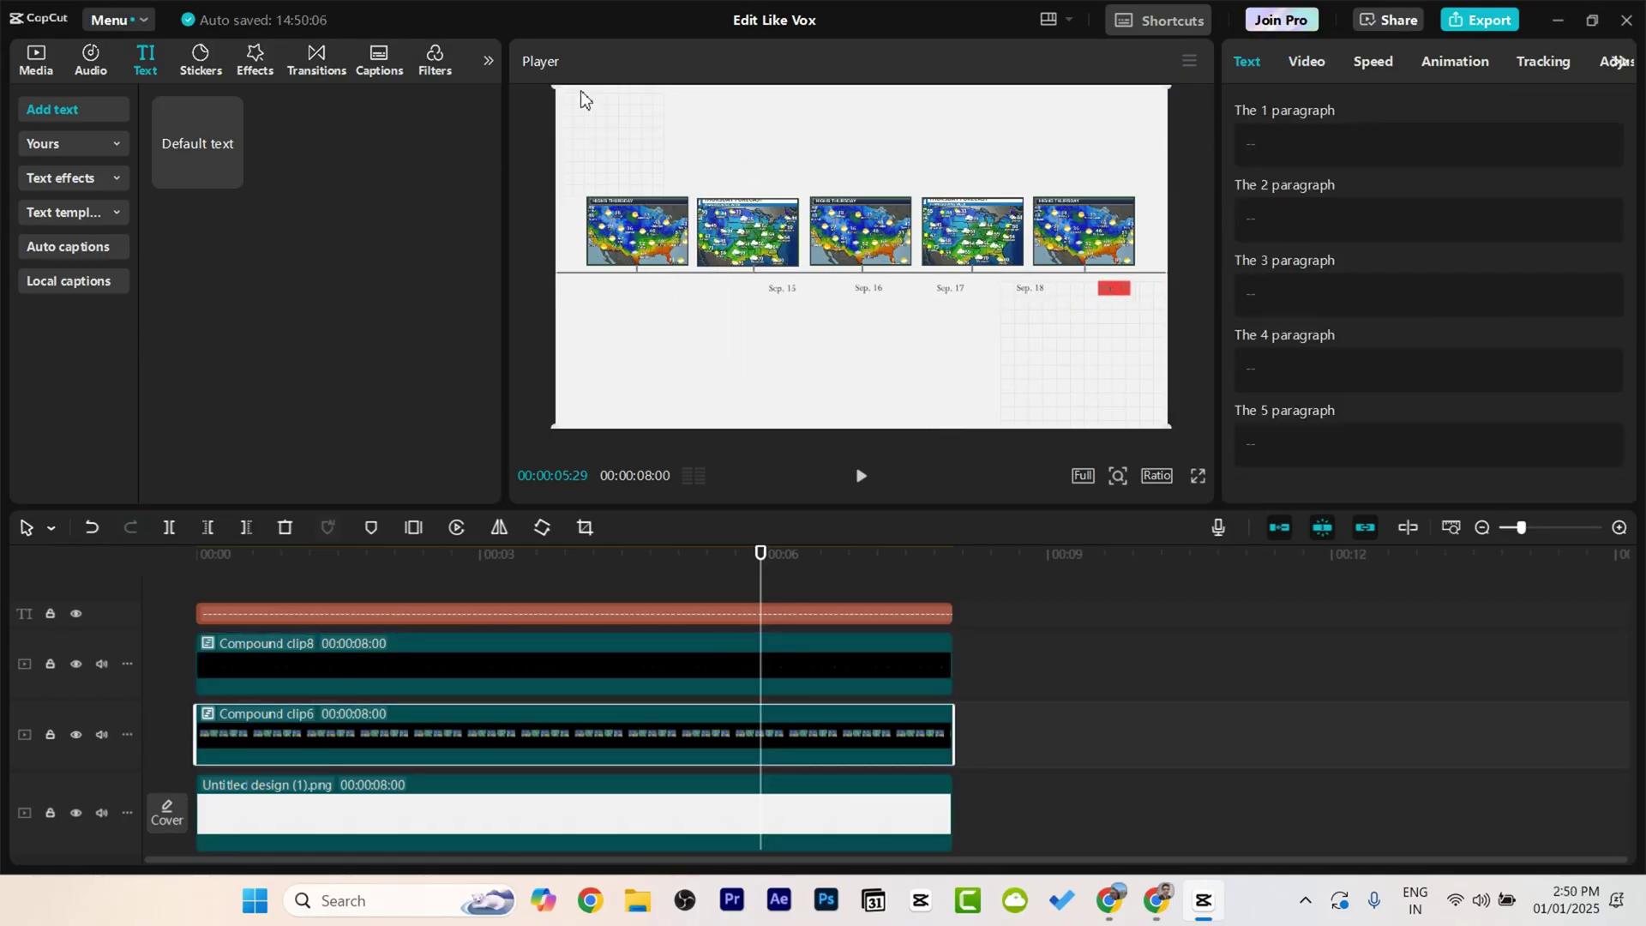
drag(556, 89, 683, 147)
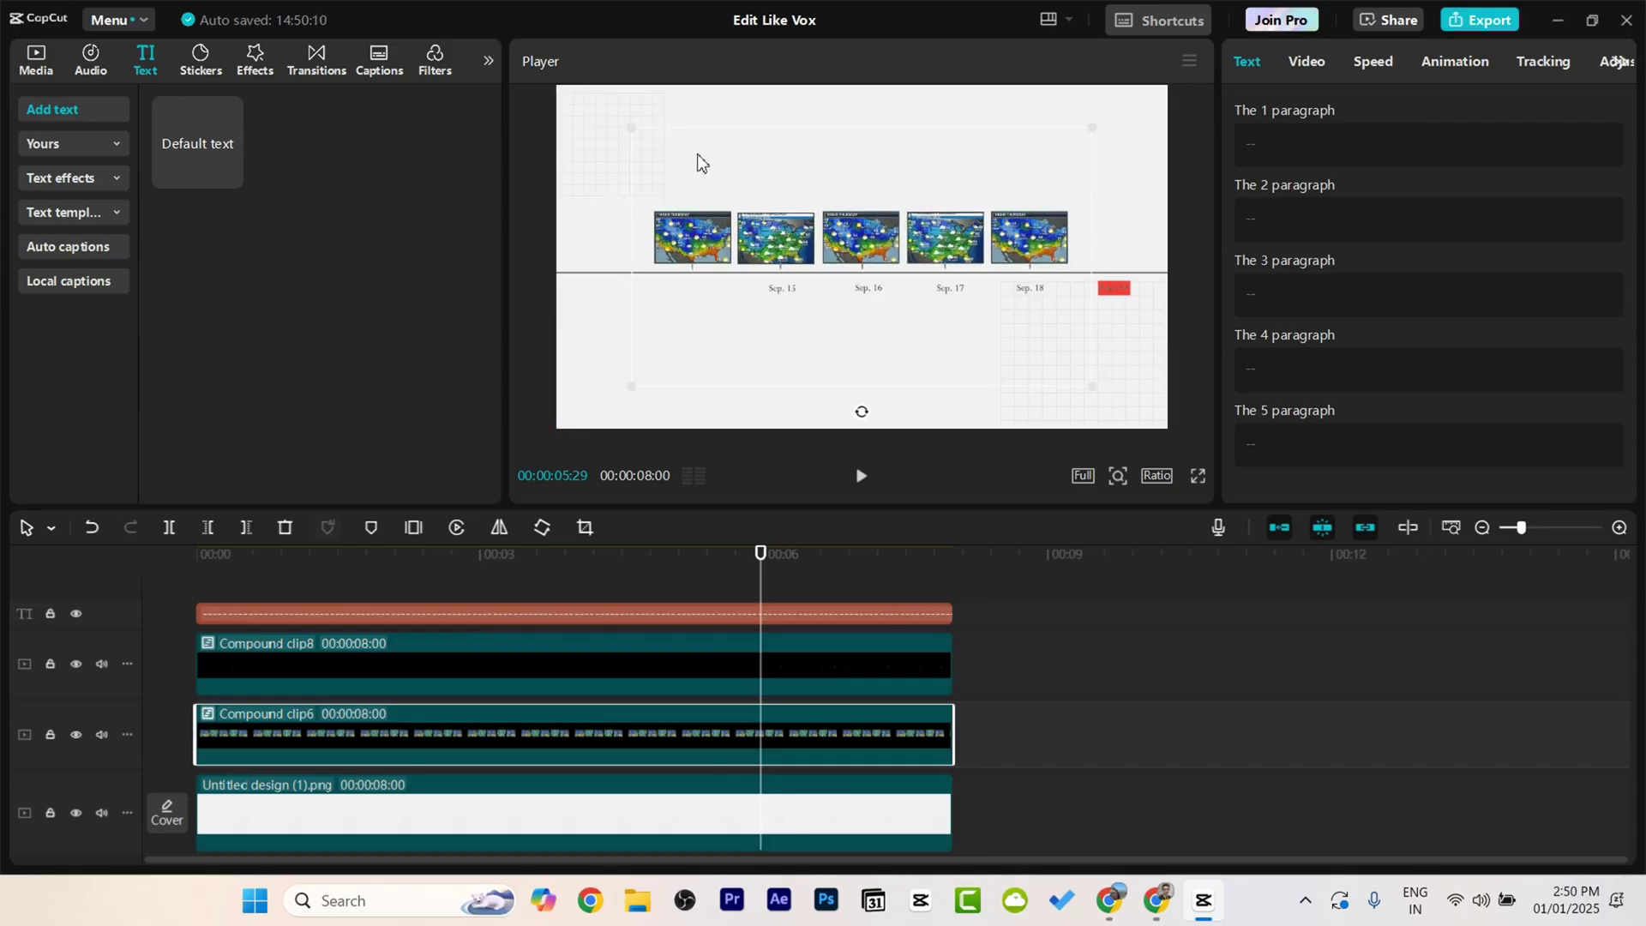
drag(755, 245, 840, 235)
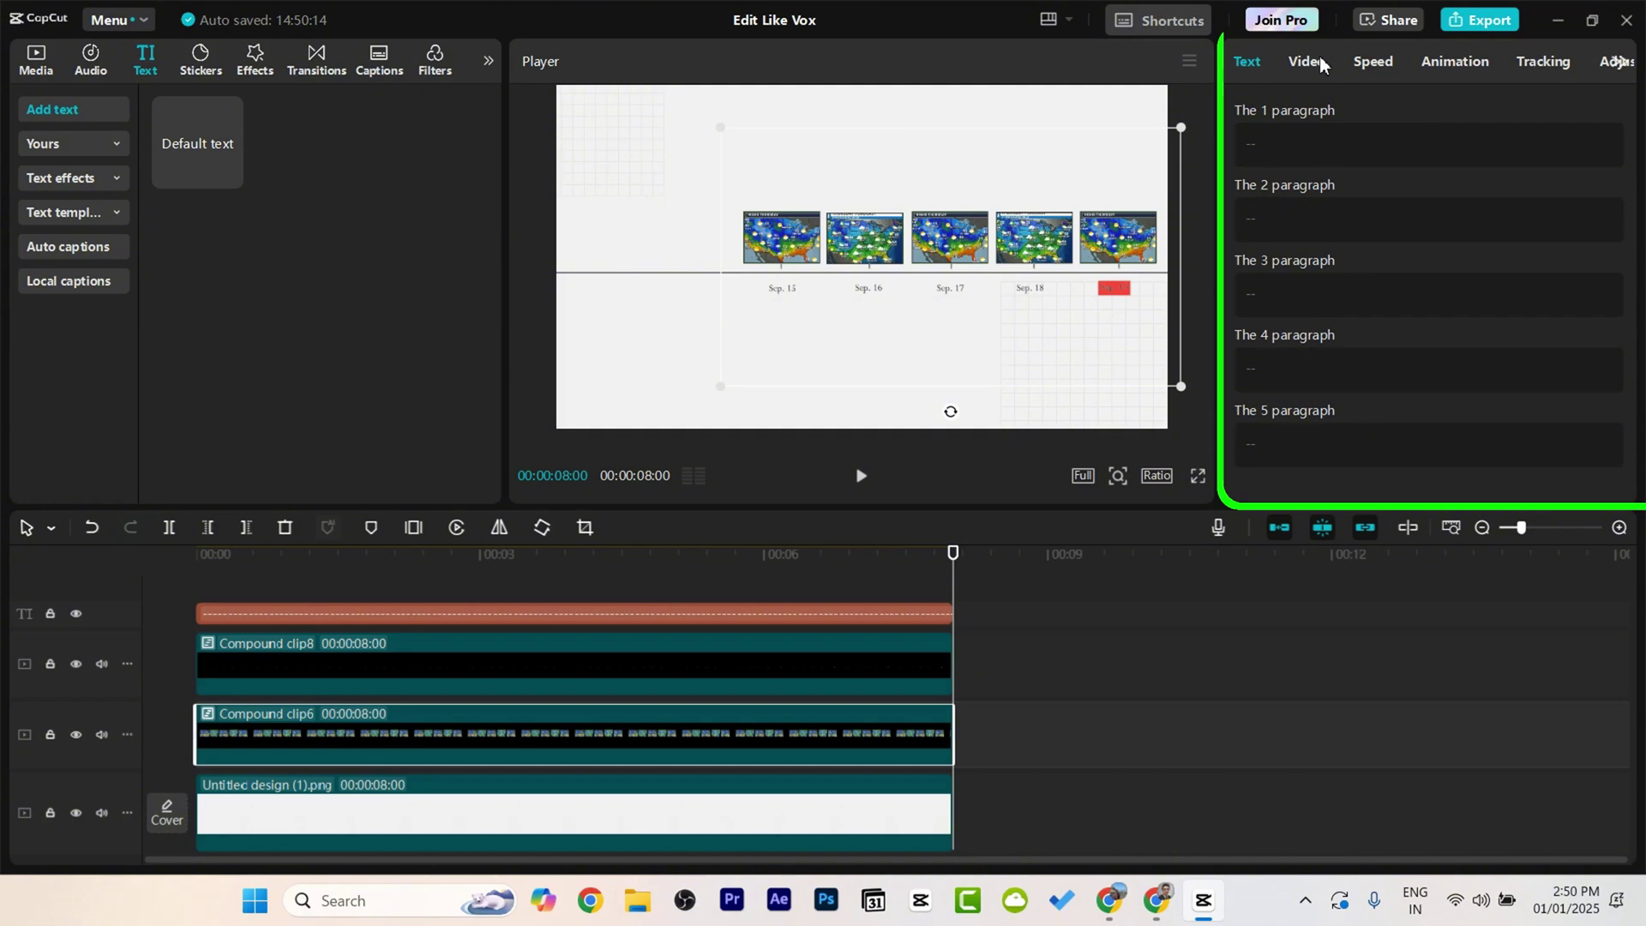
Step: Lower the weather maps to Y -22 so their connectors meet the timeline line, and view the composition full screen
click(1308, 62)
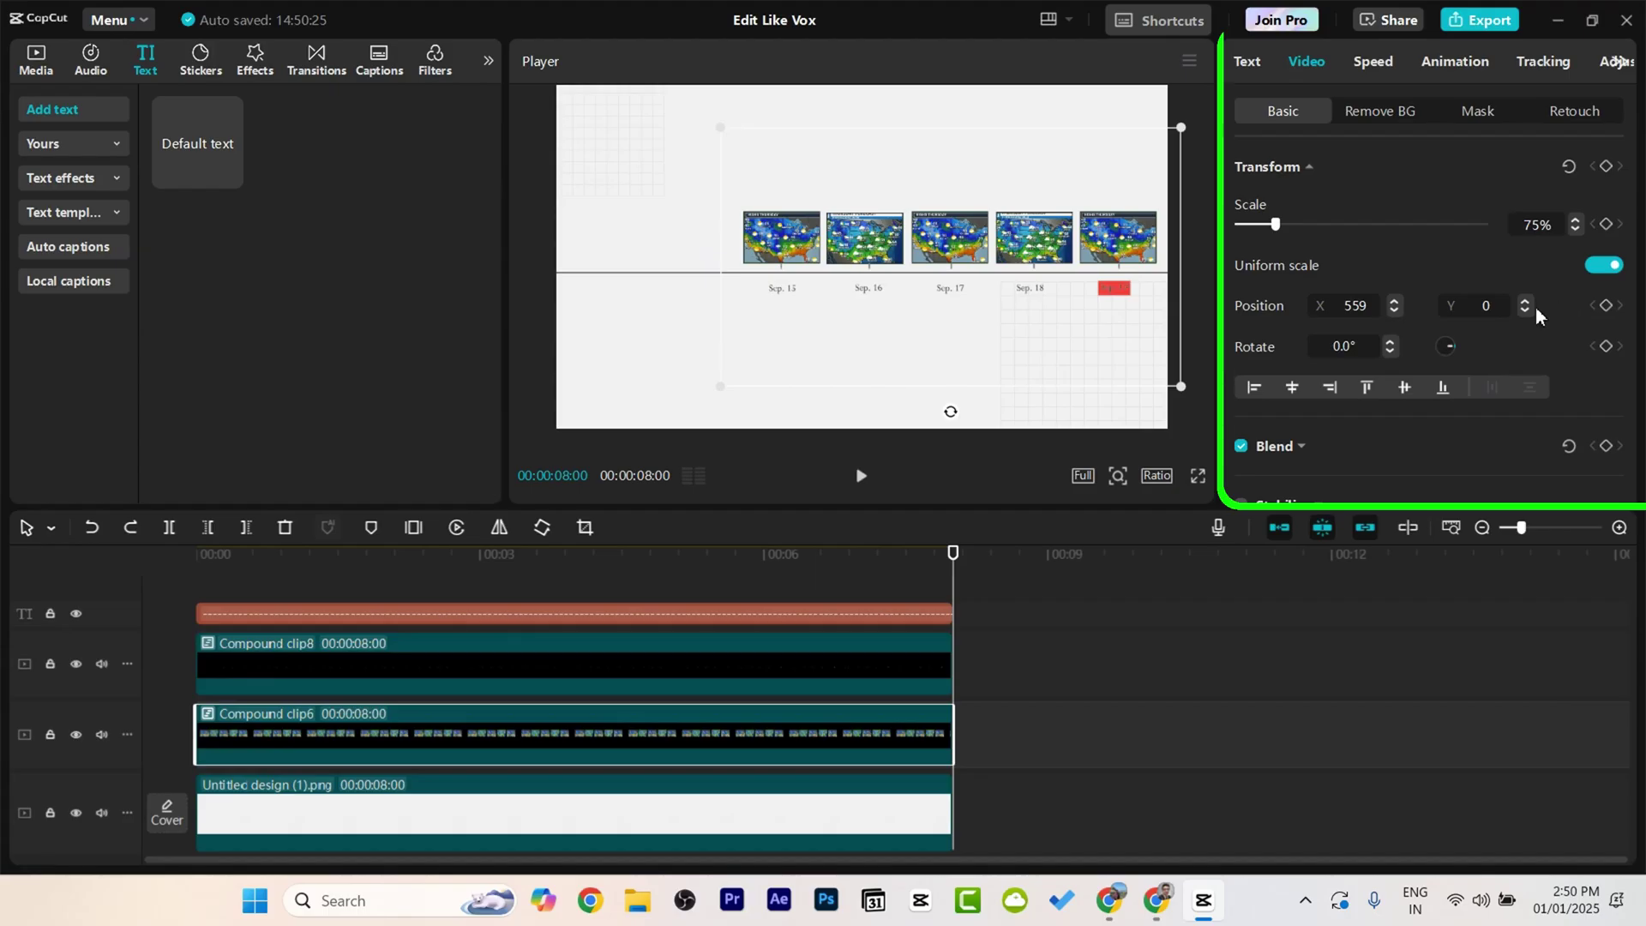
click(1525, 312)
click(1525, 312)
click(1525, 312)
click(1525, 312)
click(1525, 314)
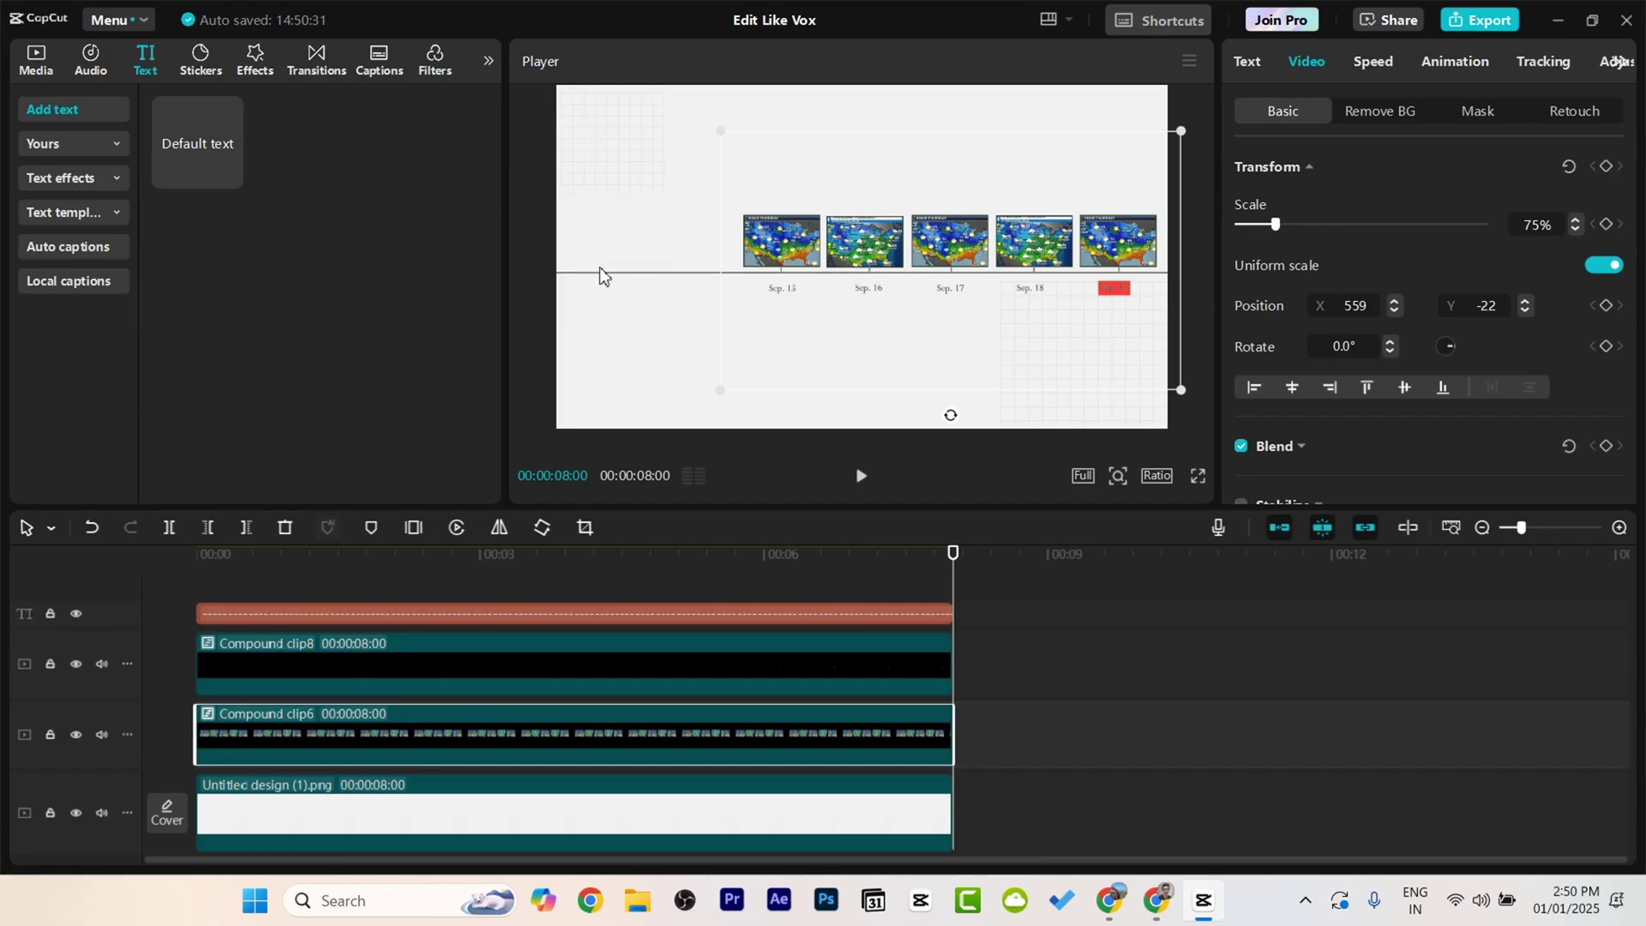
click(1198, 476)
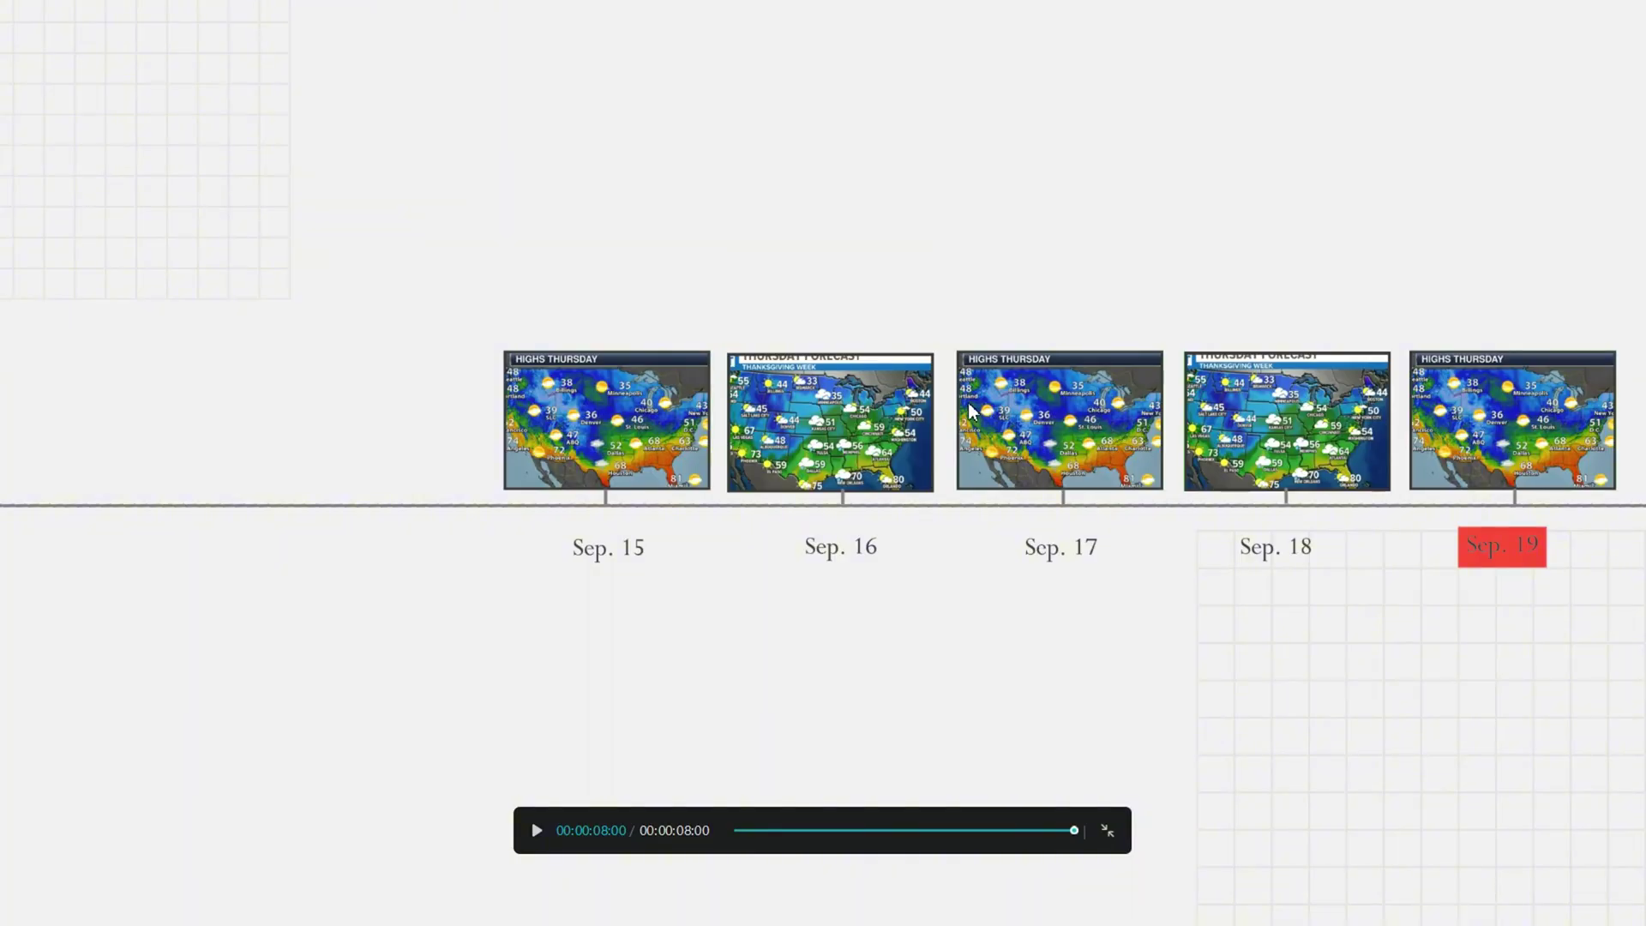
Step: Search the stickers for "red circle" and add the thin hand-drawn red circle sticker on a new track above the other clips
key(Escape)
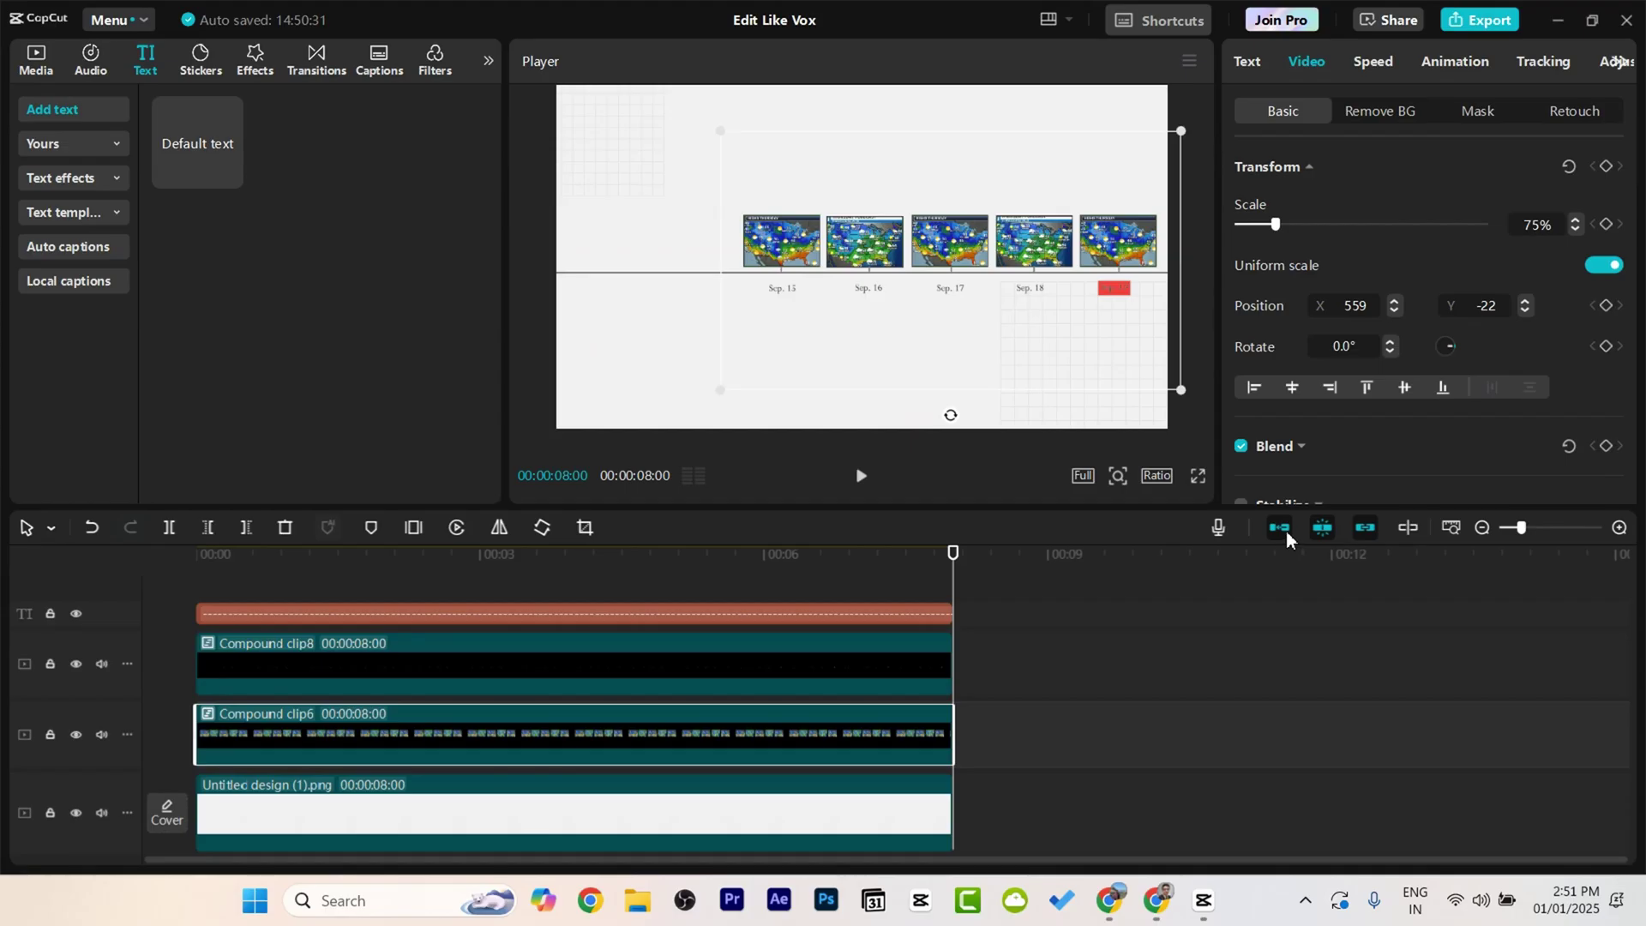
click(203, 62)
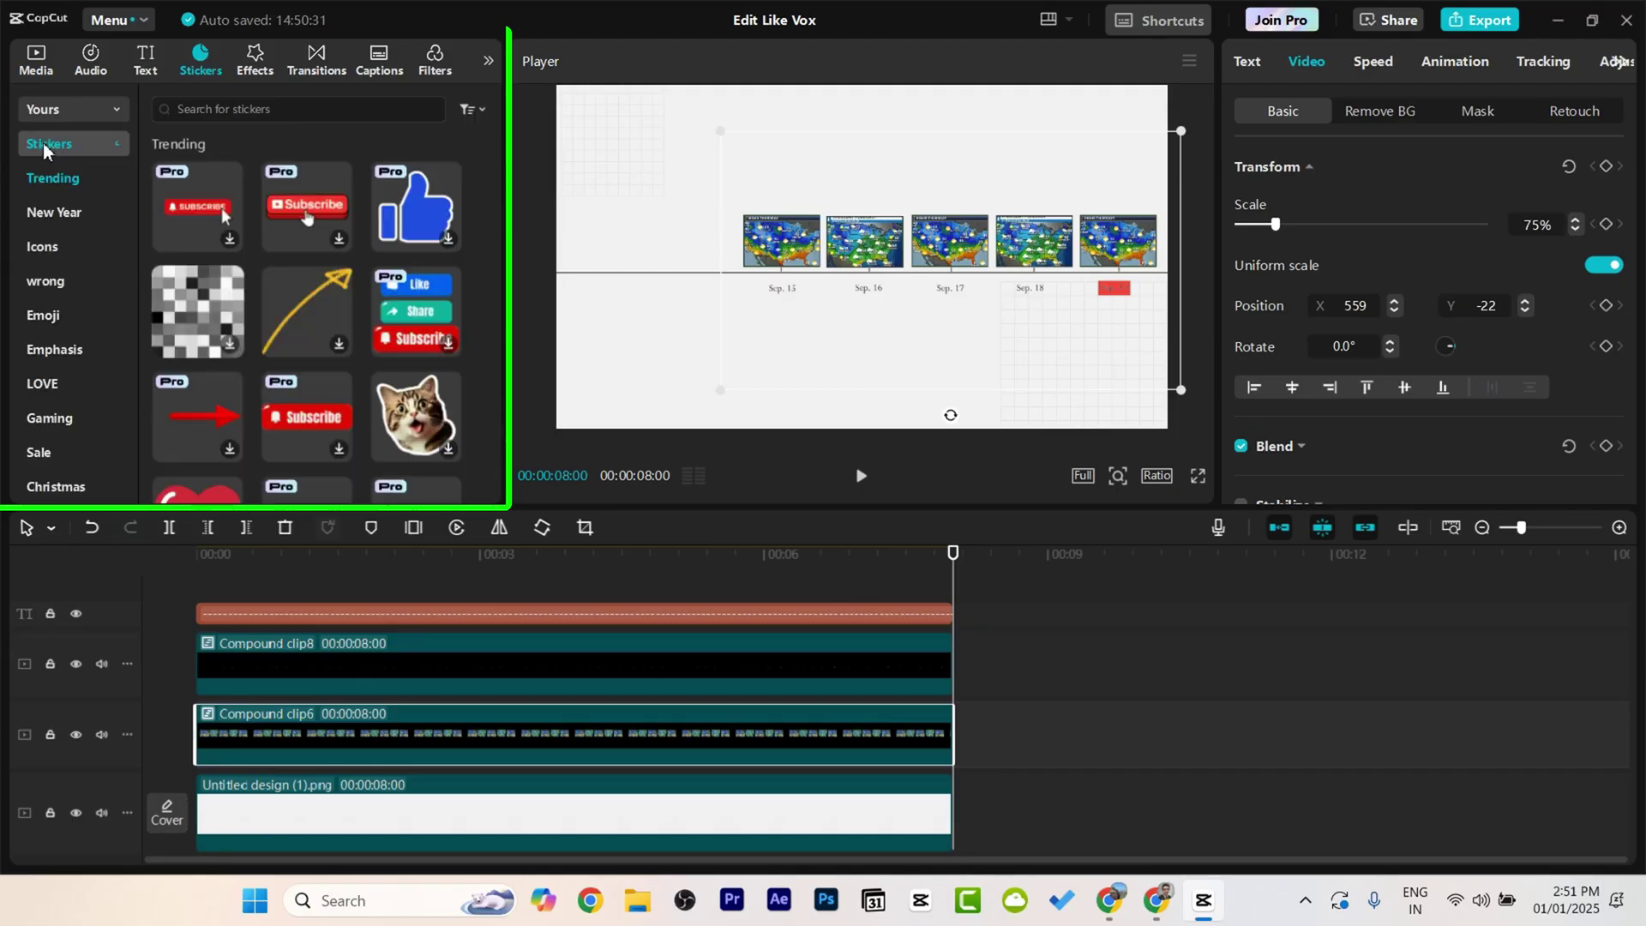
click(253, 104)
text(red circle)
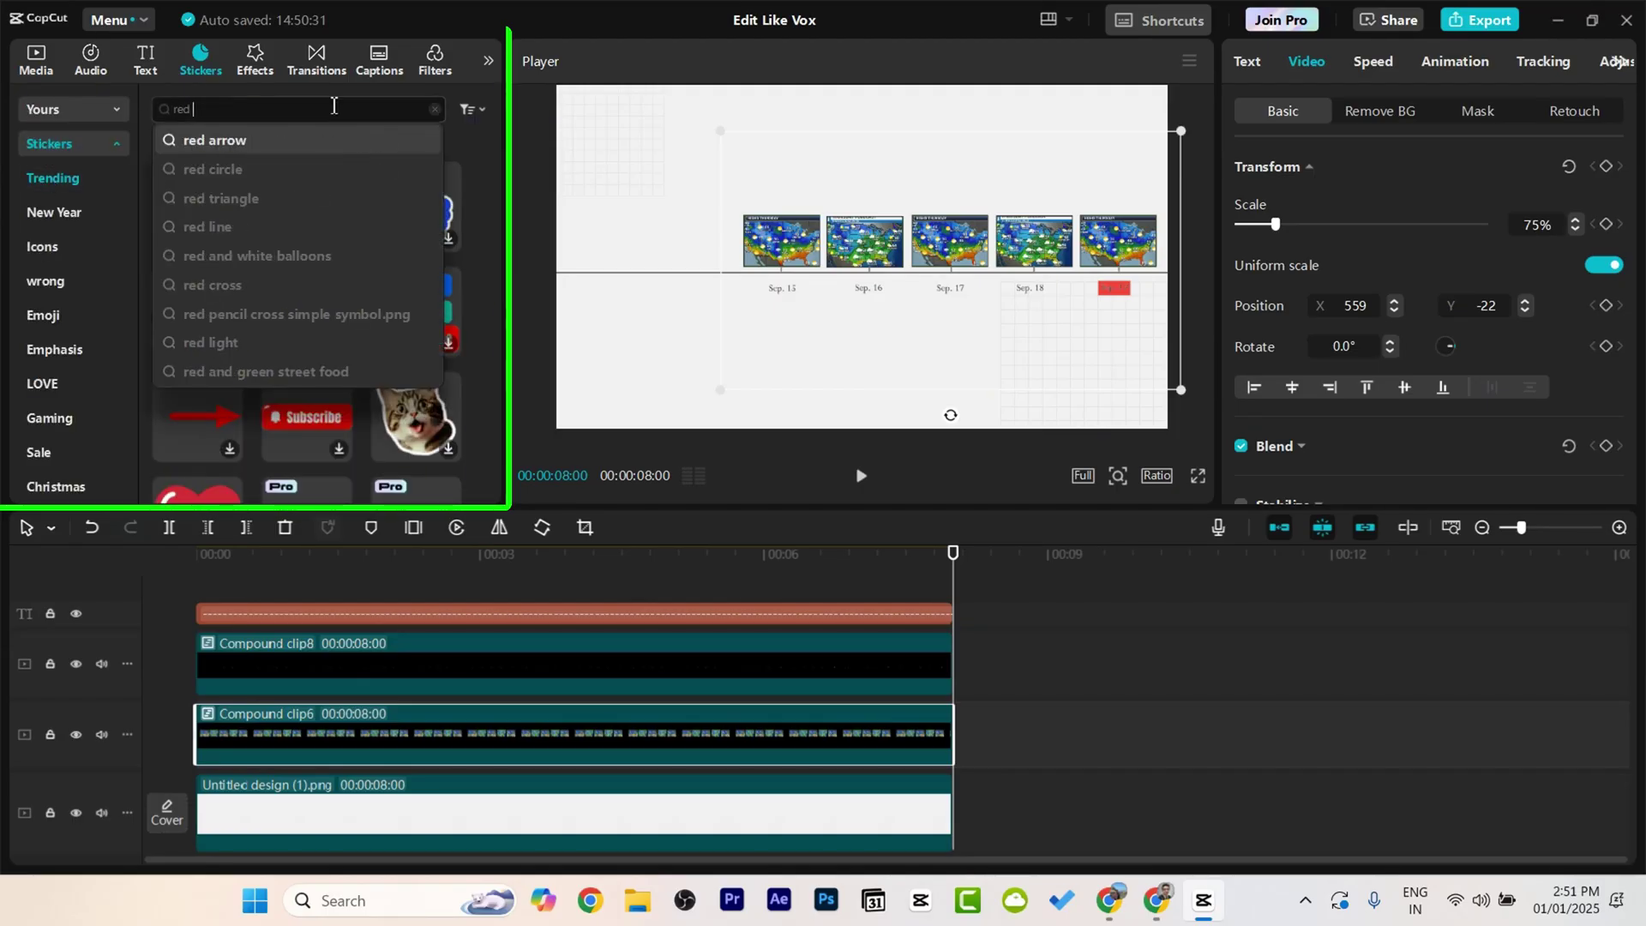
key(Return)
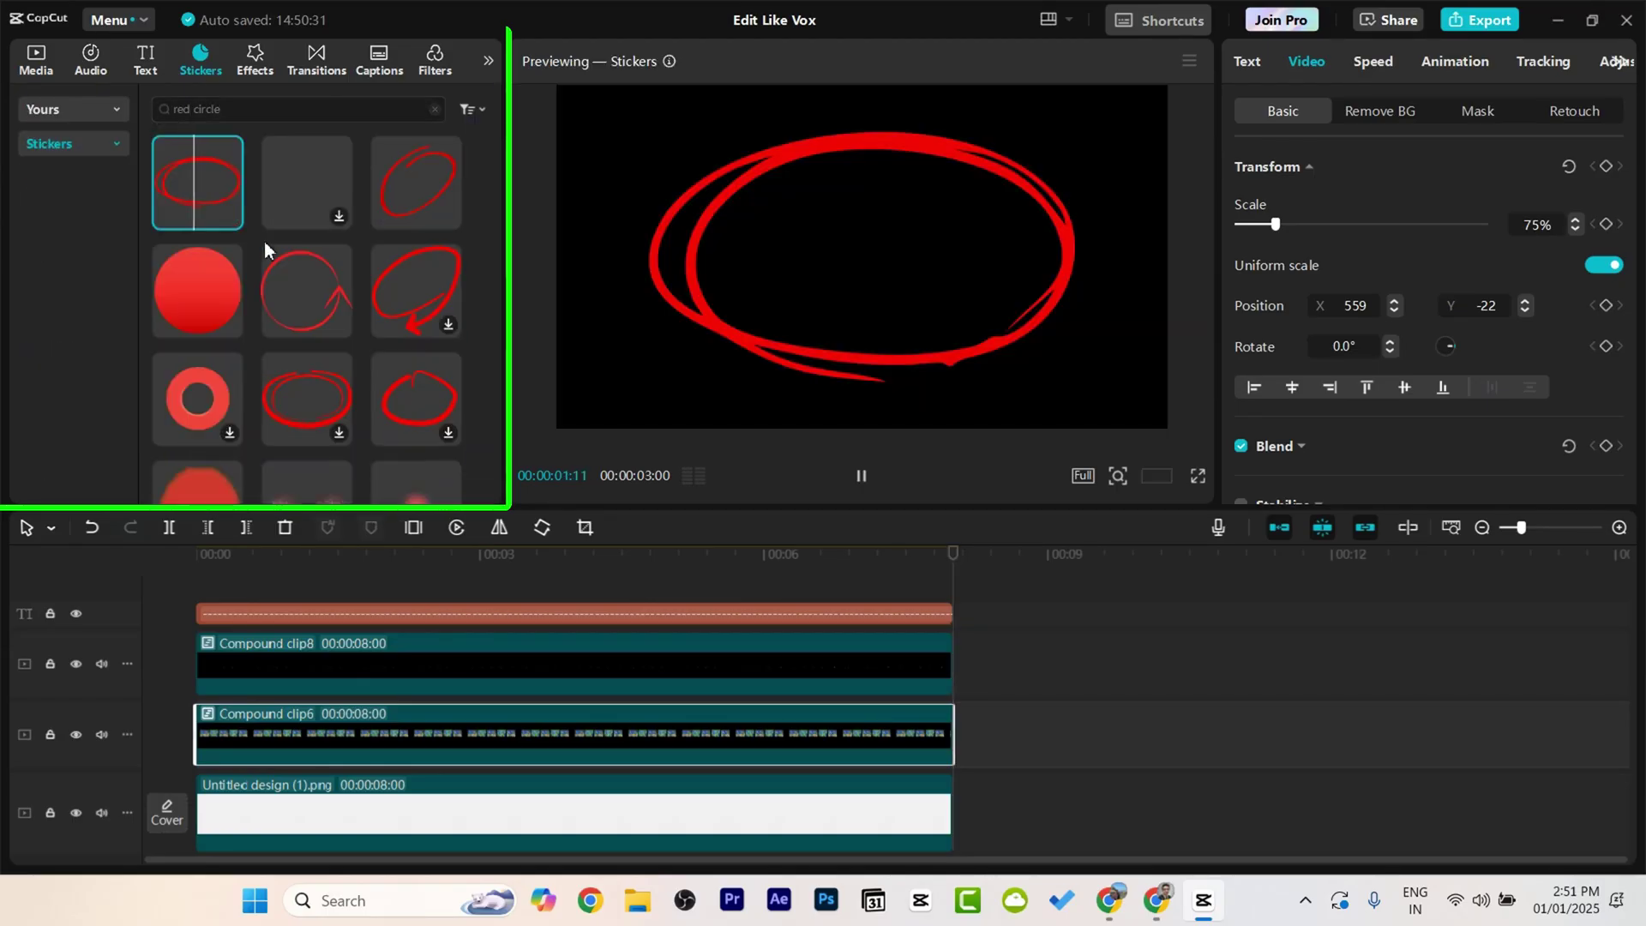
click(294, 297)
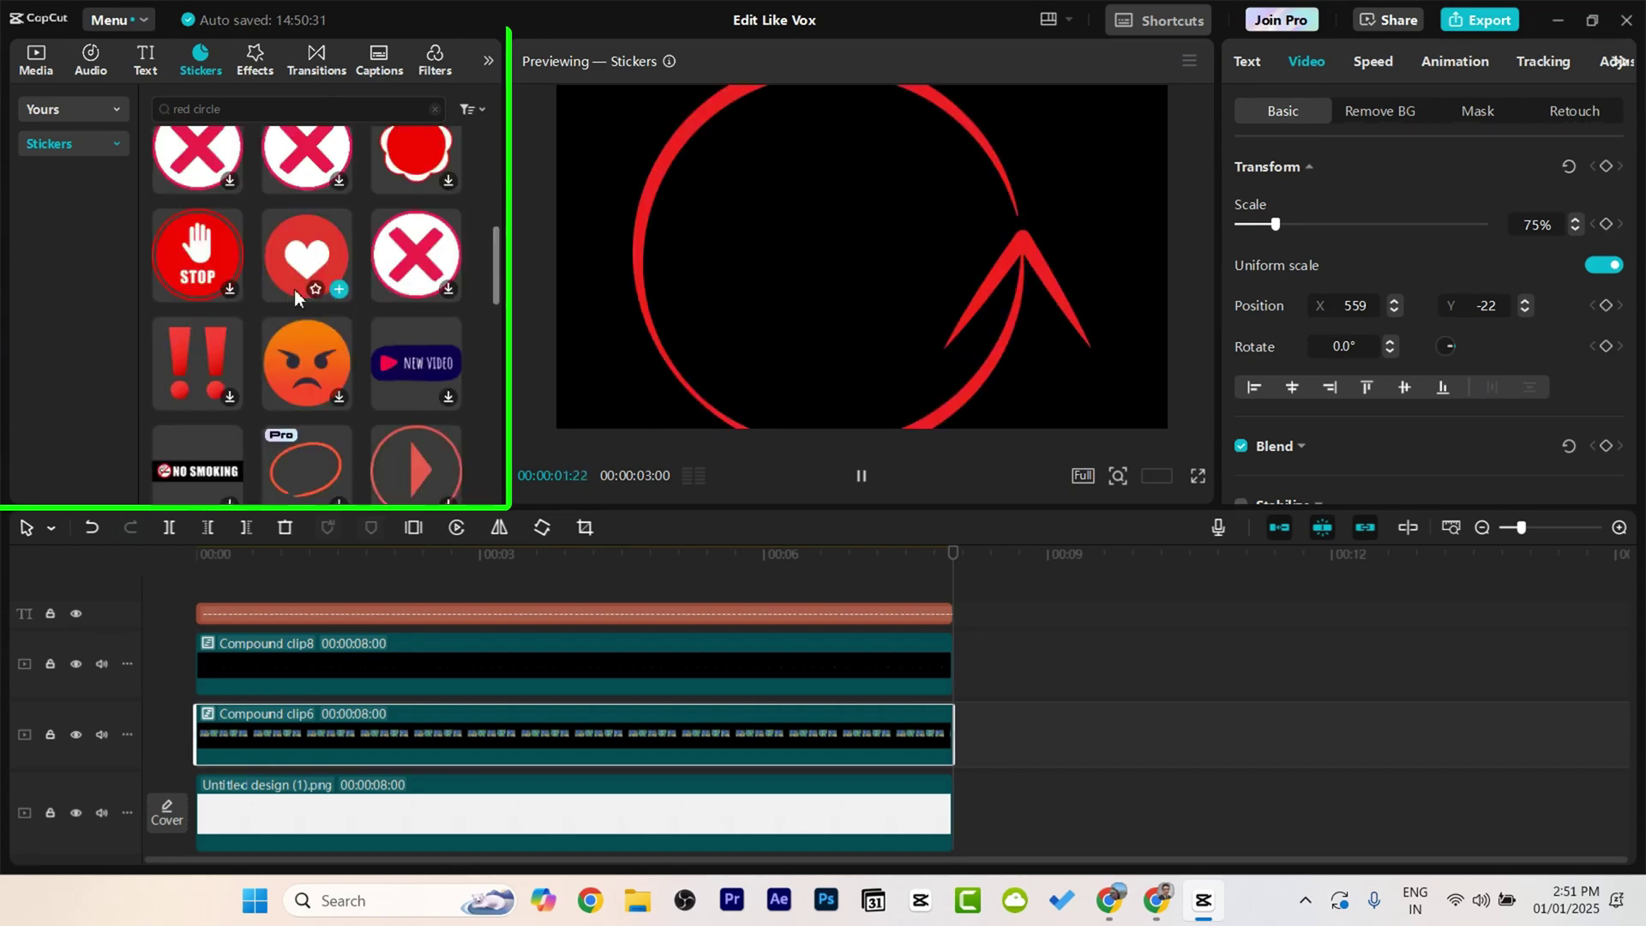
scroll(295, 290, down, 6)
scroll(295, 290, down, 10)
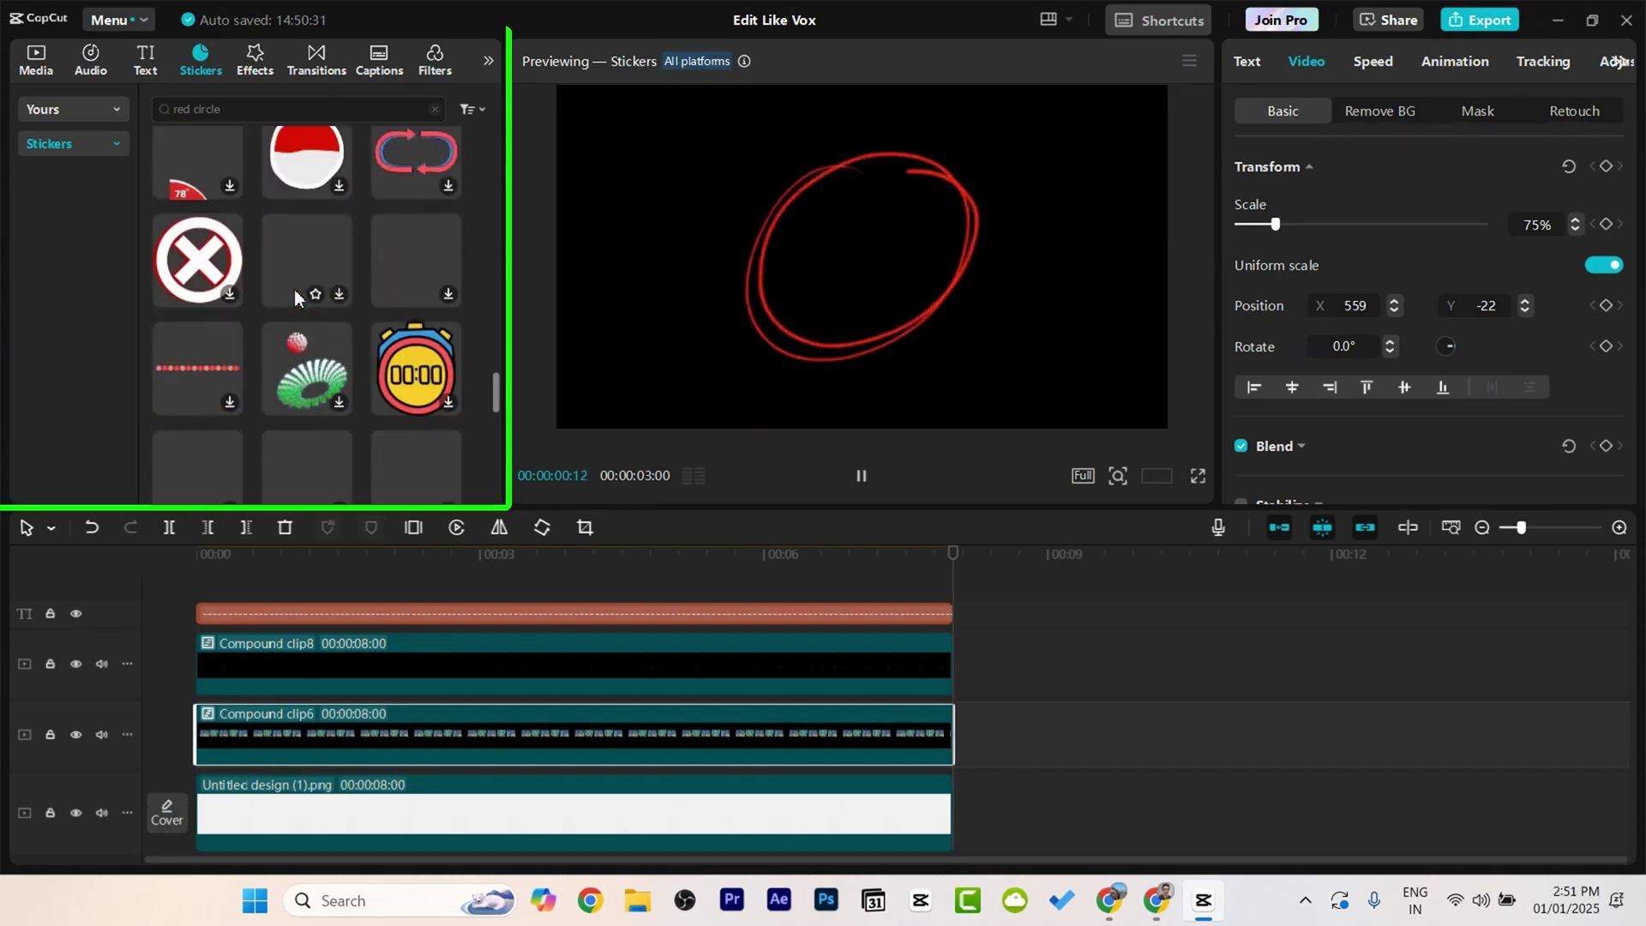
scroll(393, 273, up, 2)
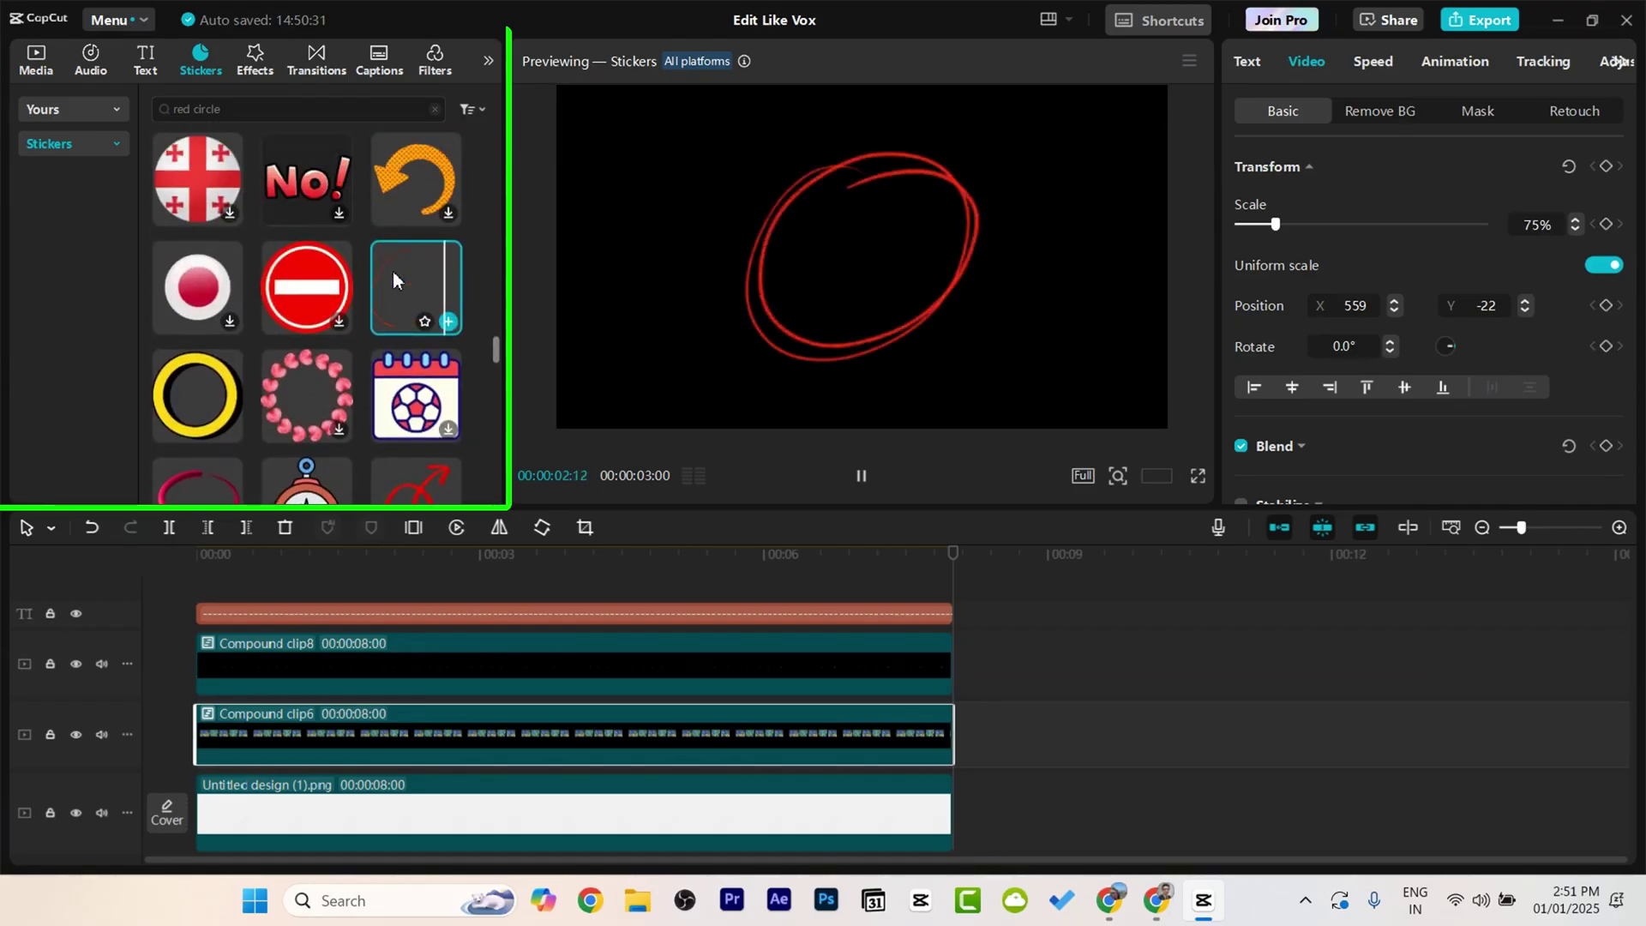
mouse_move(393, 272)
mouse_down()
mouse_move(325, 514)
mouse_move(346, 598)
mouse_move(378, 597)
mouse_up()
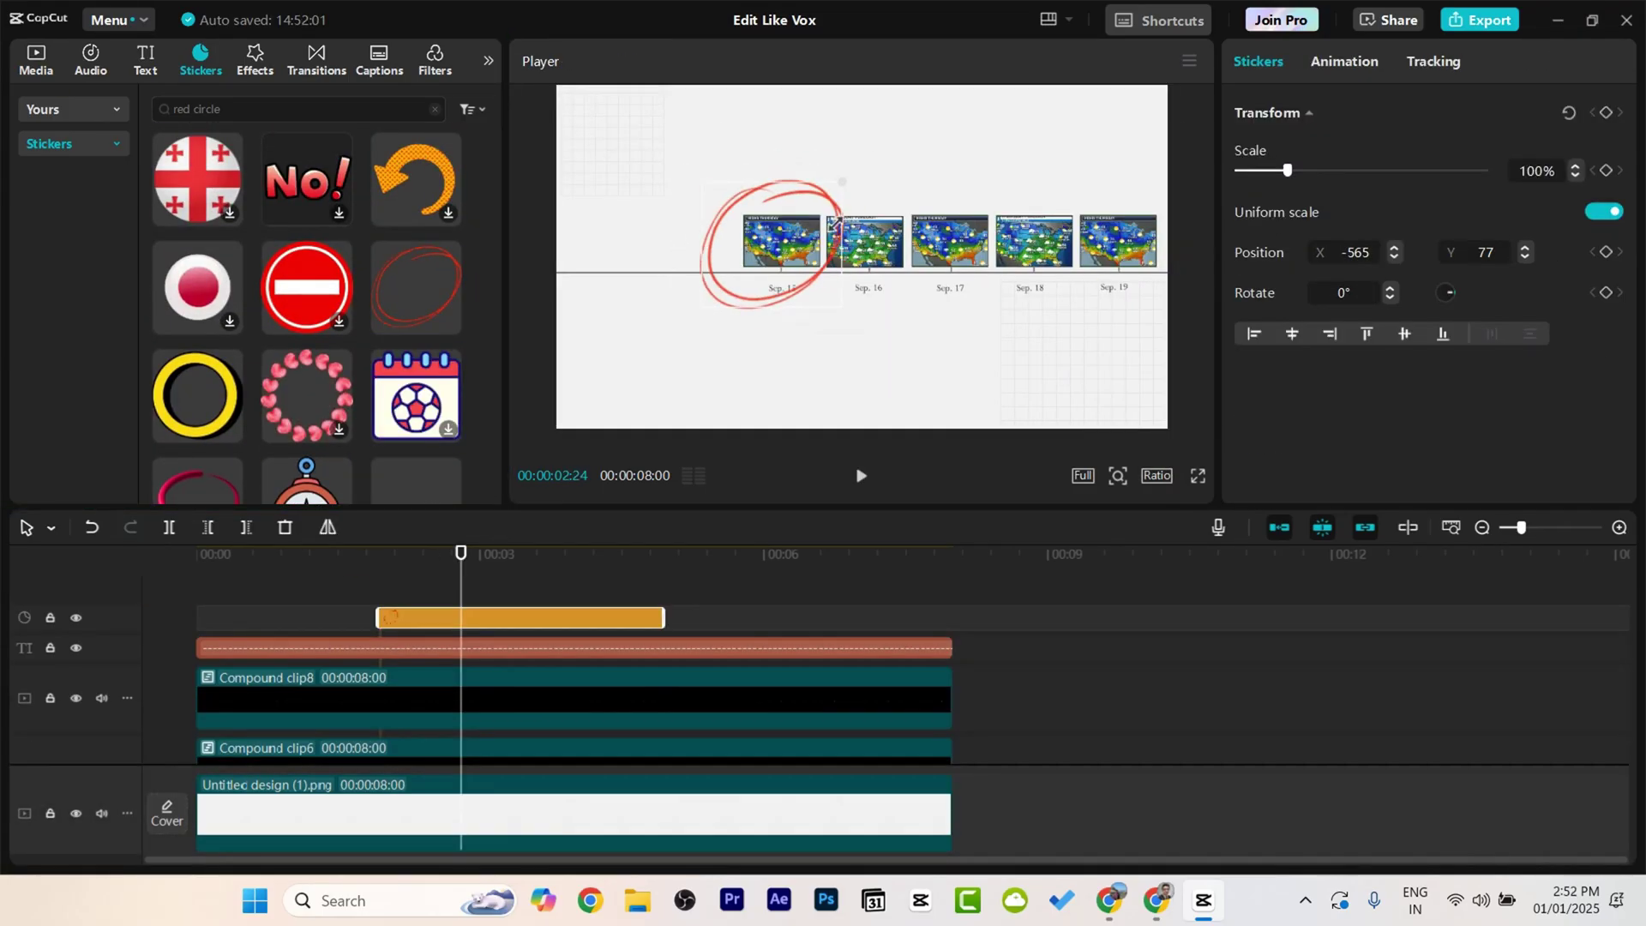
Step: Scale the red circle sticker to 47% and place it around the Sep. 15 map at X -478, Y 71
drag(834, 224, 819, 236)
drag(771, 267, 787, 271)
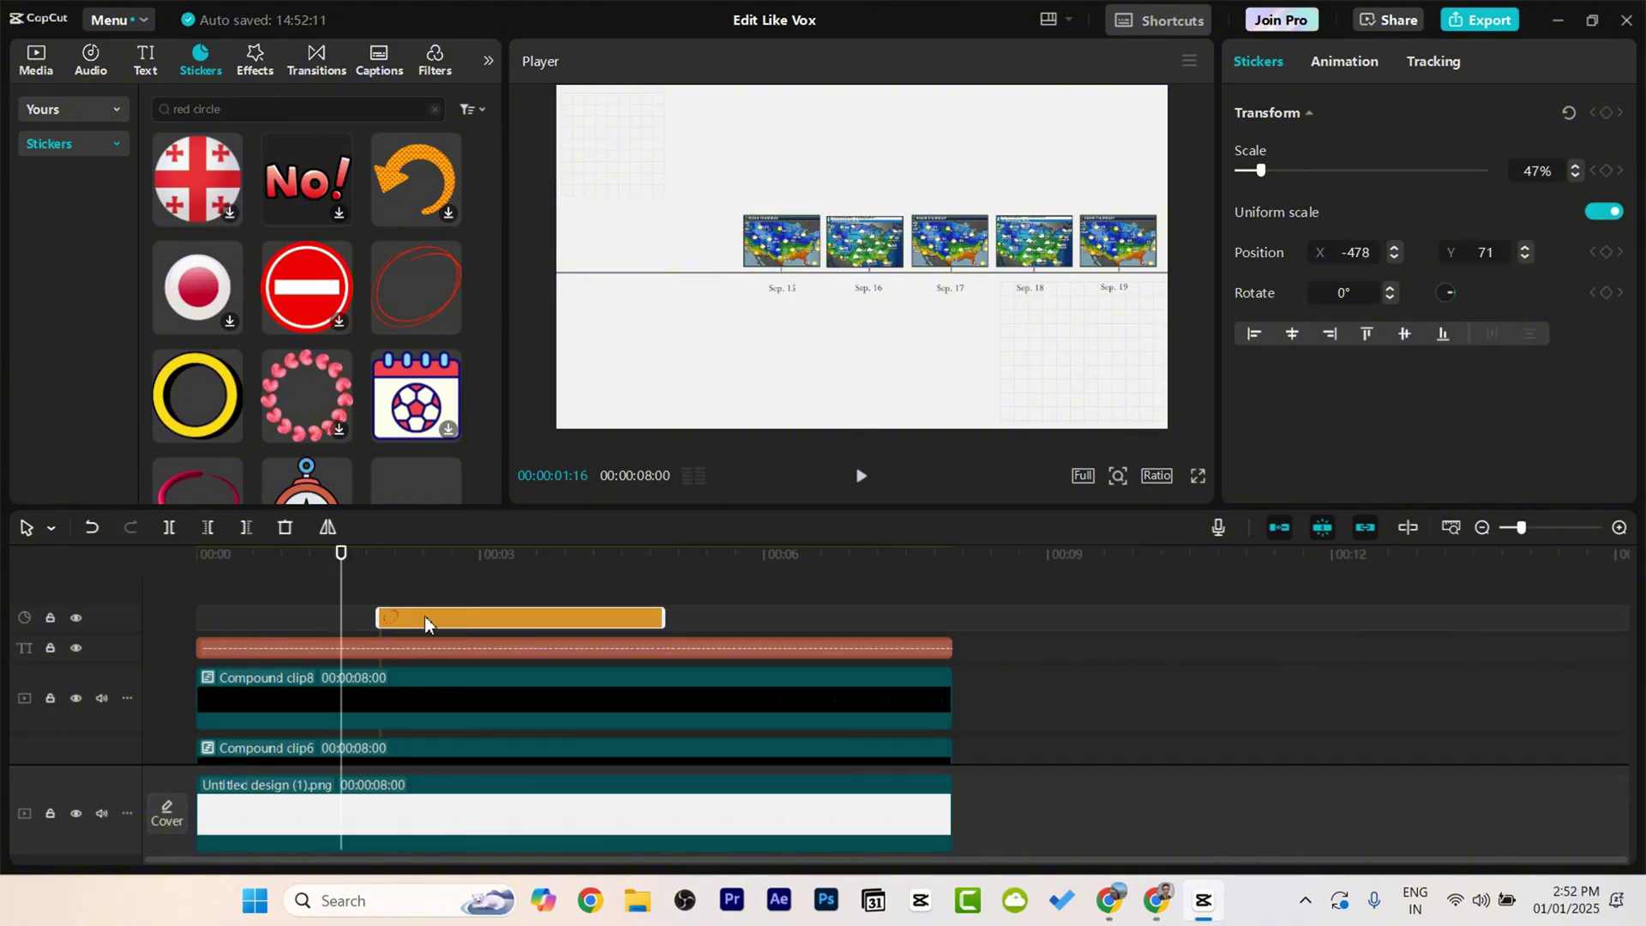
Step: Move the circle sticker clip earlier to start at about 1 second and extend it to the end of the 8-second timeline
drag(424, 616, 322, 619)
key(space)
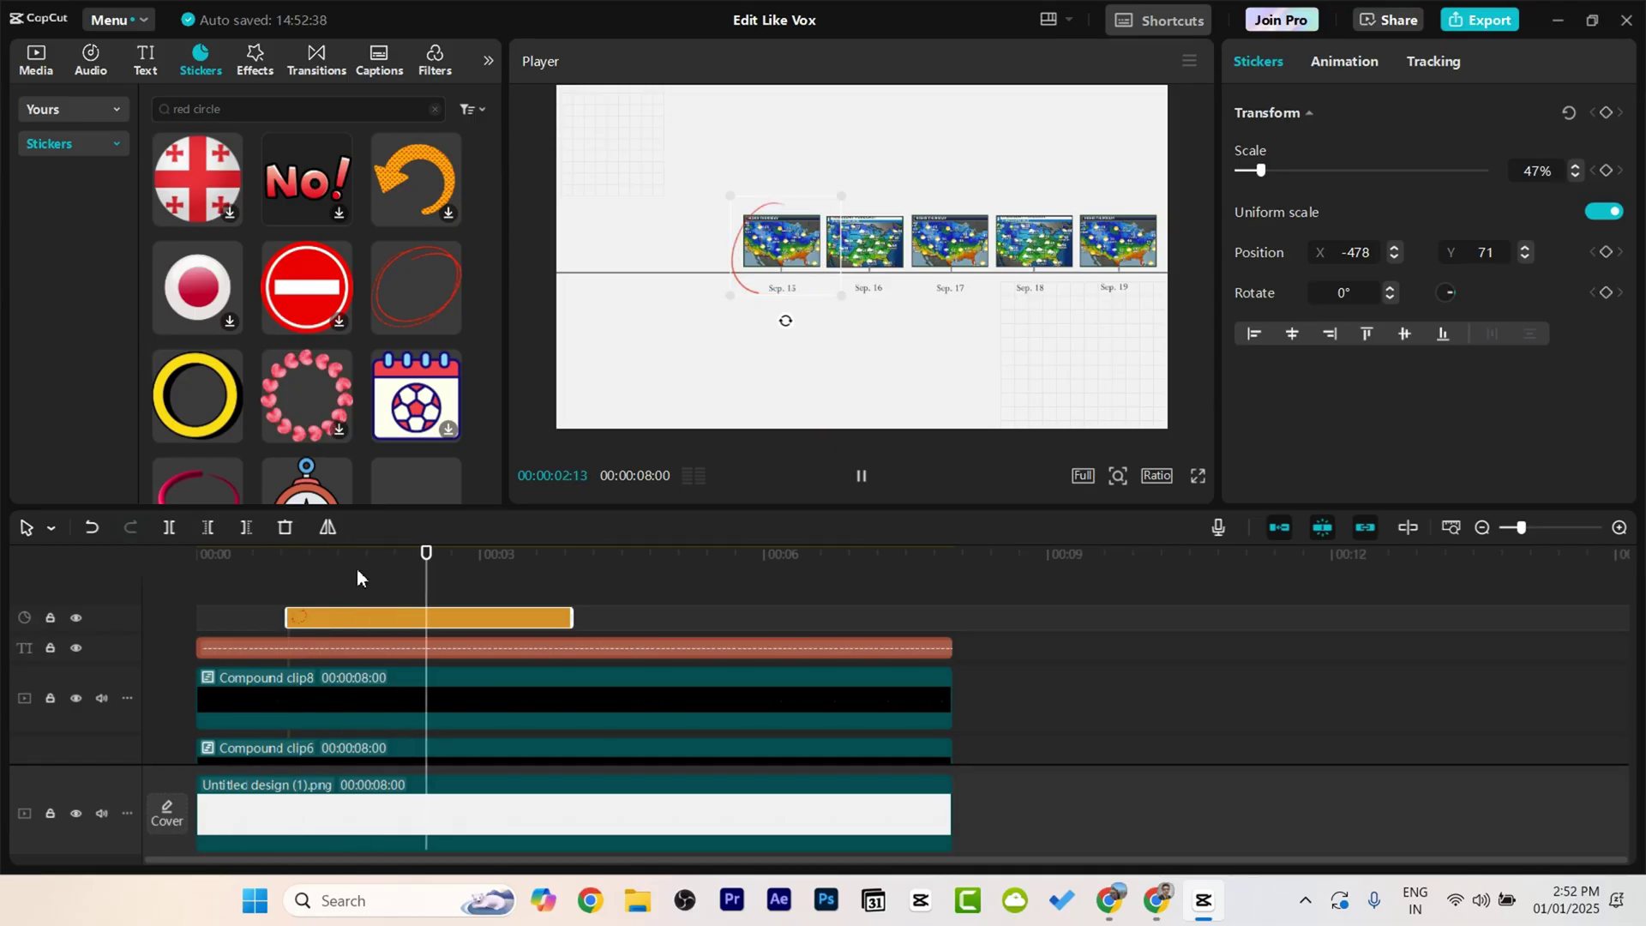
key(space)
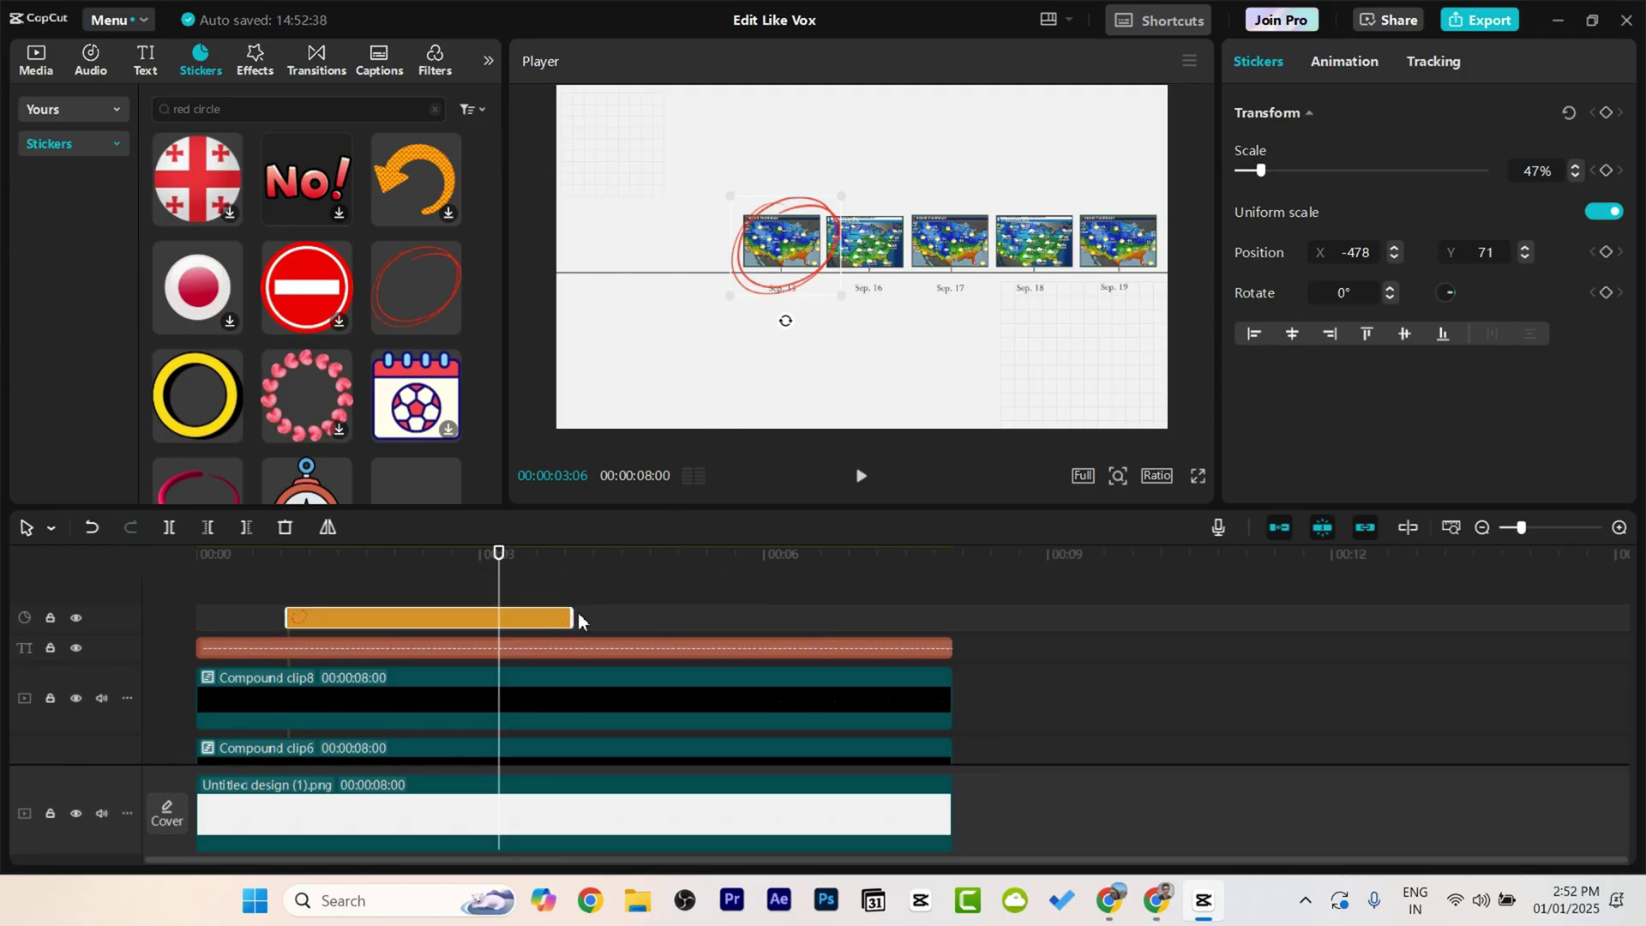
drag(572, 617, 752, 617)
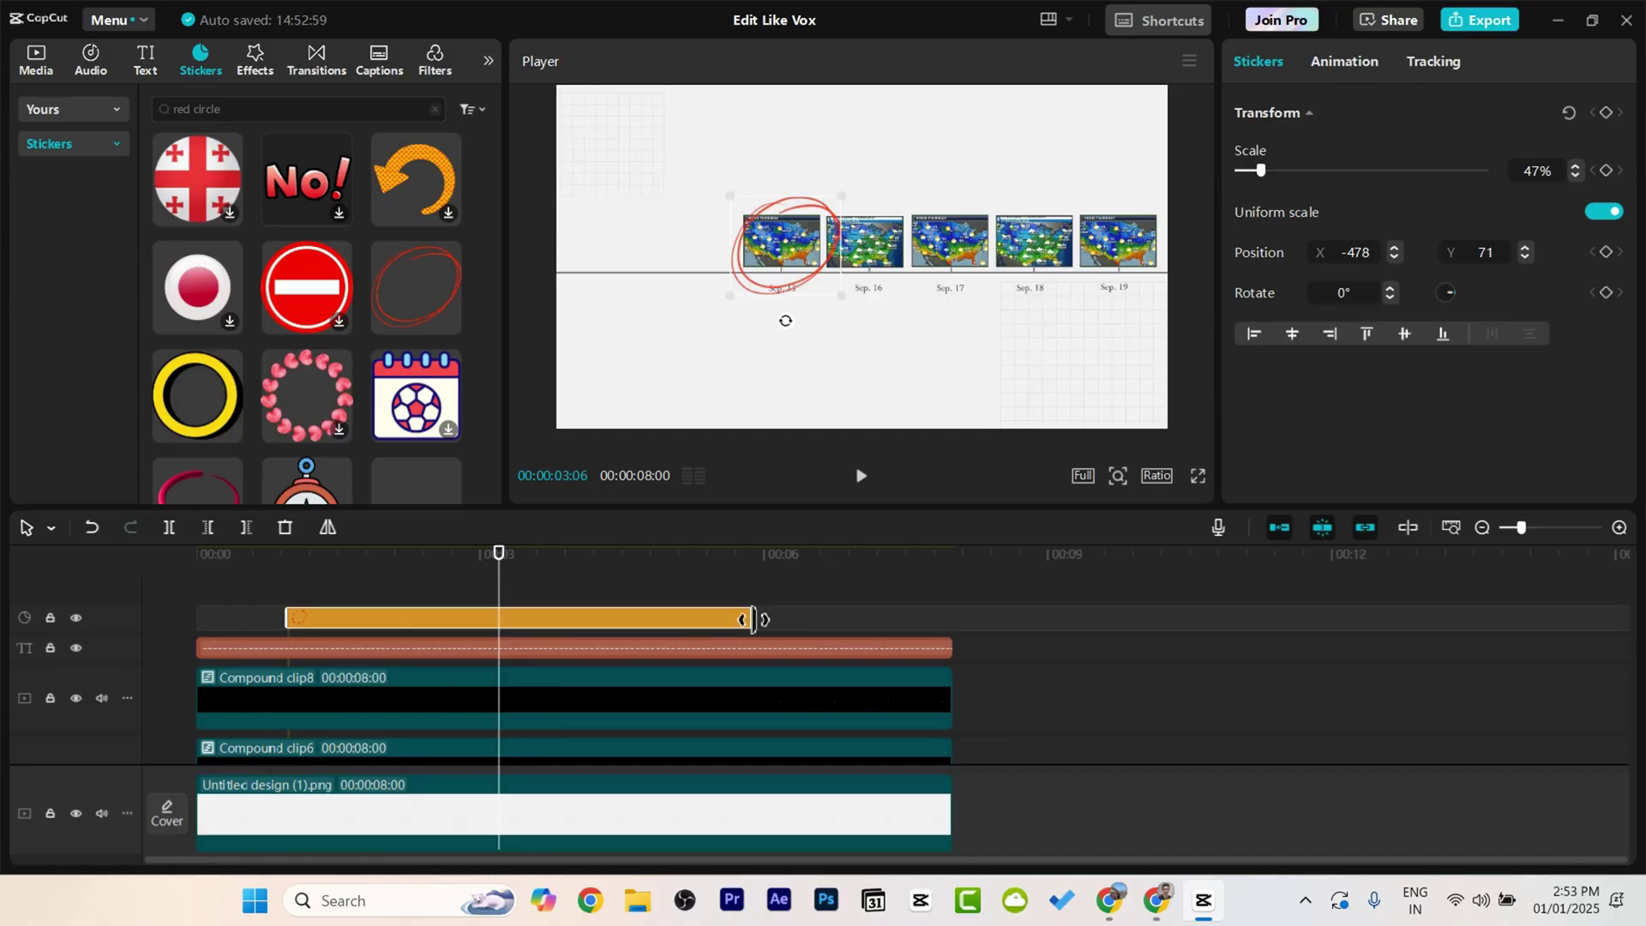
drag(752, 619, 954, 619)
Step: Convert the red circle sticker clip into a compound clip
click(410, 590)
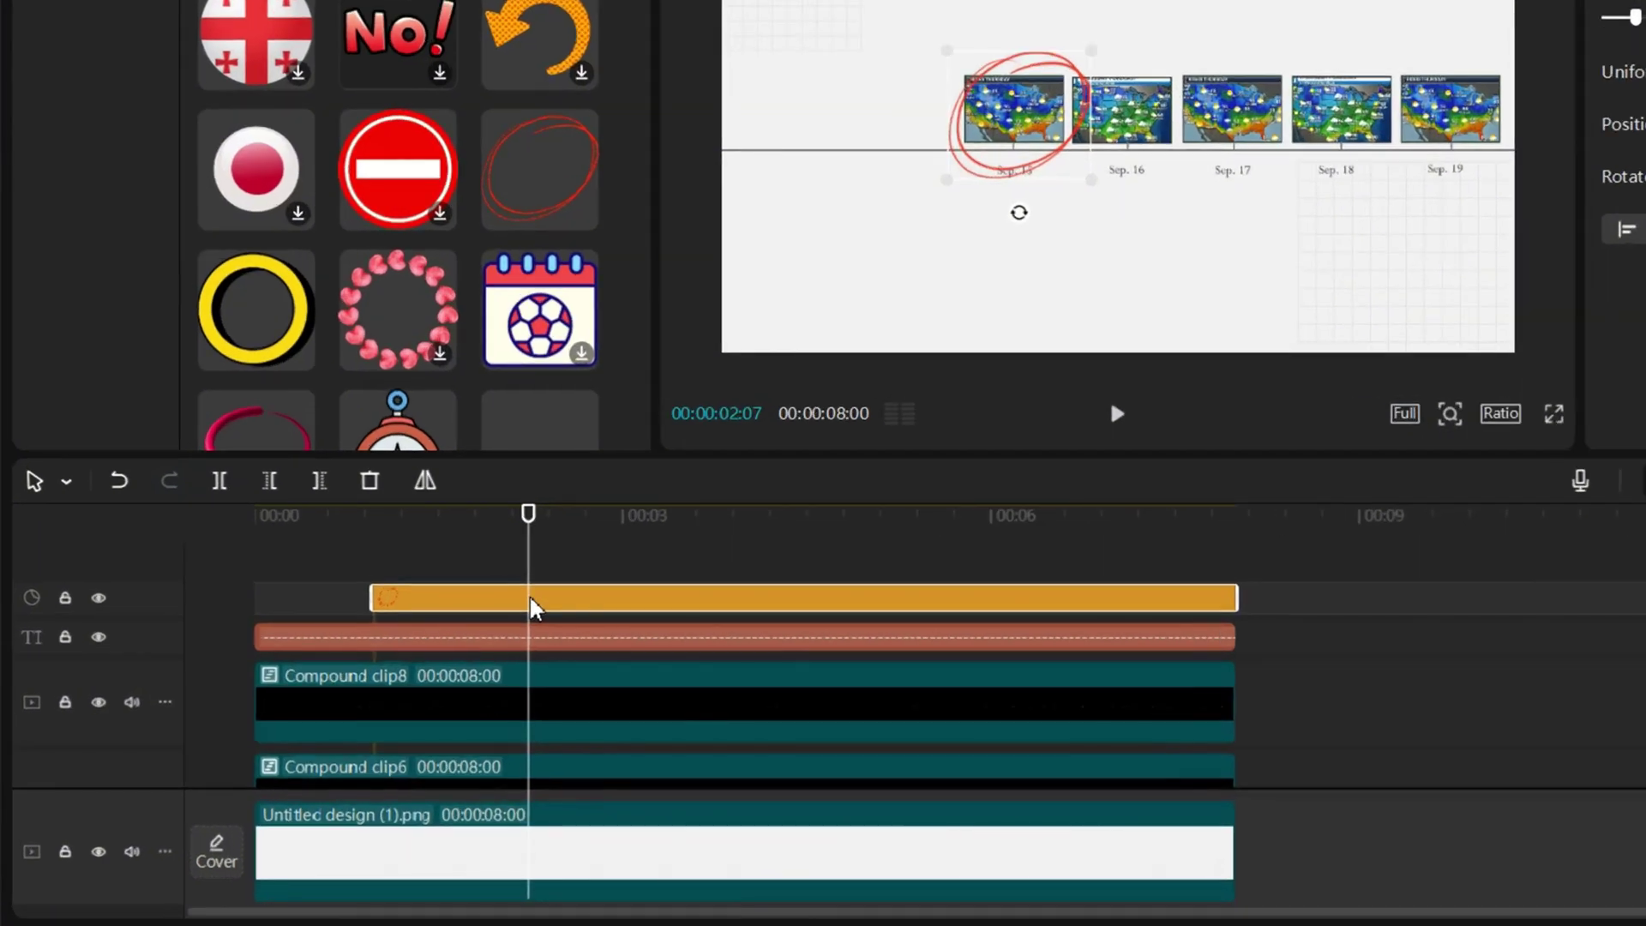
right_click(406, 615)
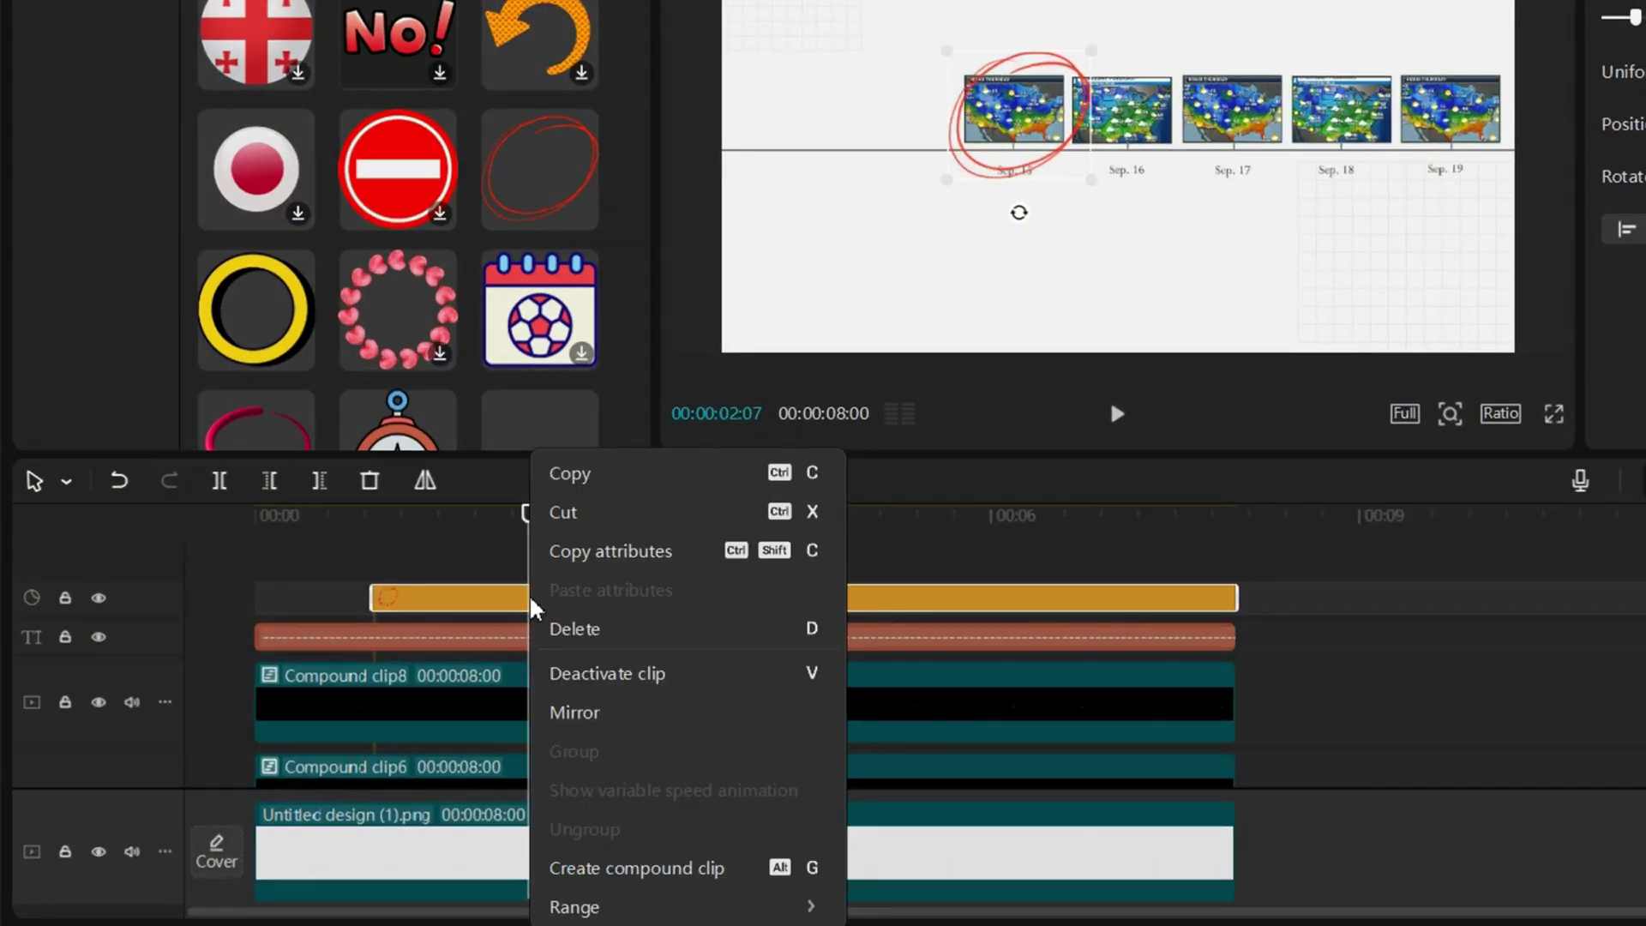
click(604, 868)
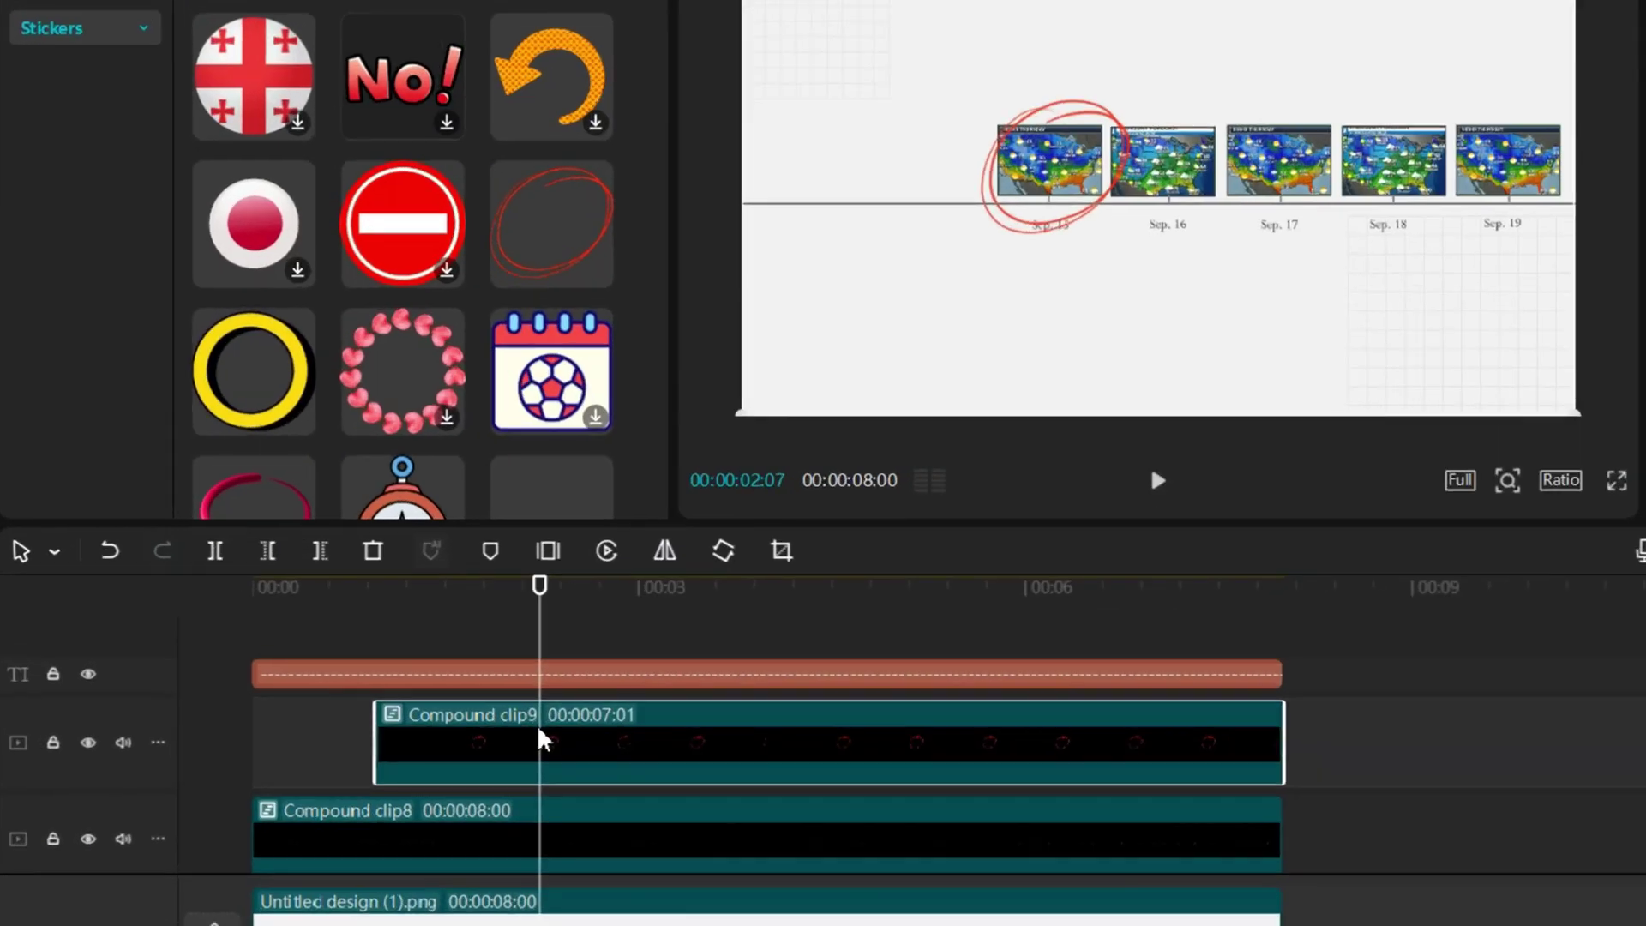
Step: Freeze the circle's compound clip on its fully drawn frame and extend the freeze to the timeline's end
right_click(406, 661)
mouse_move(527, 298)
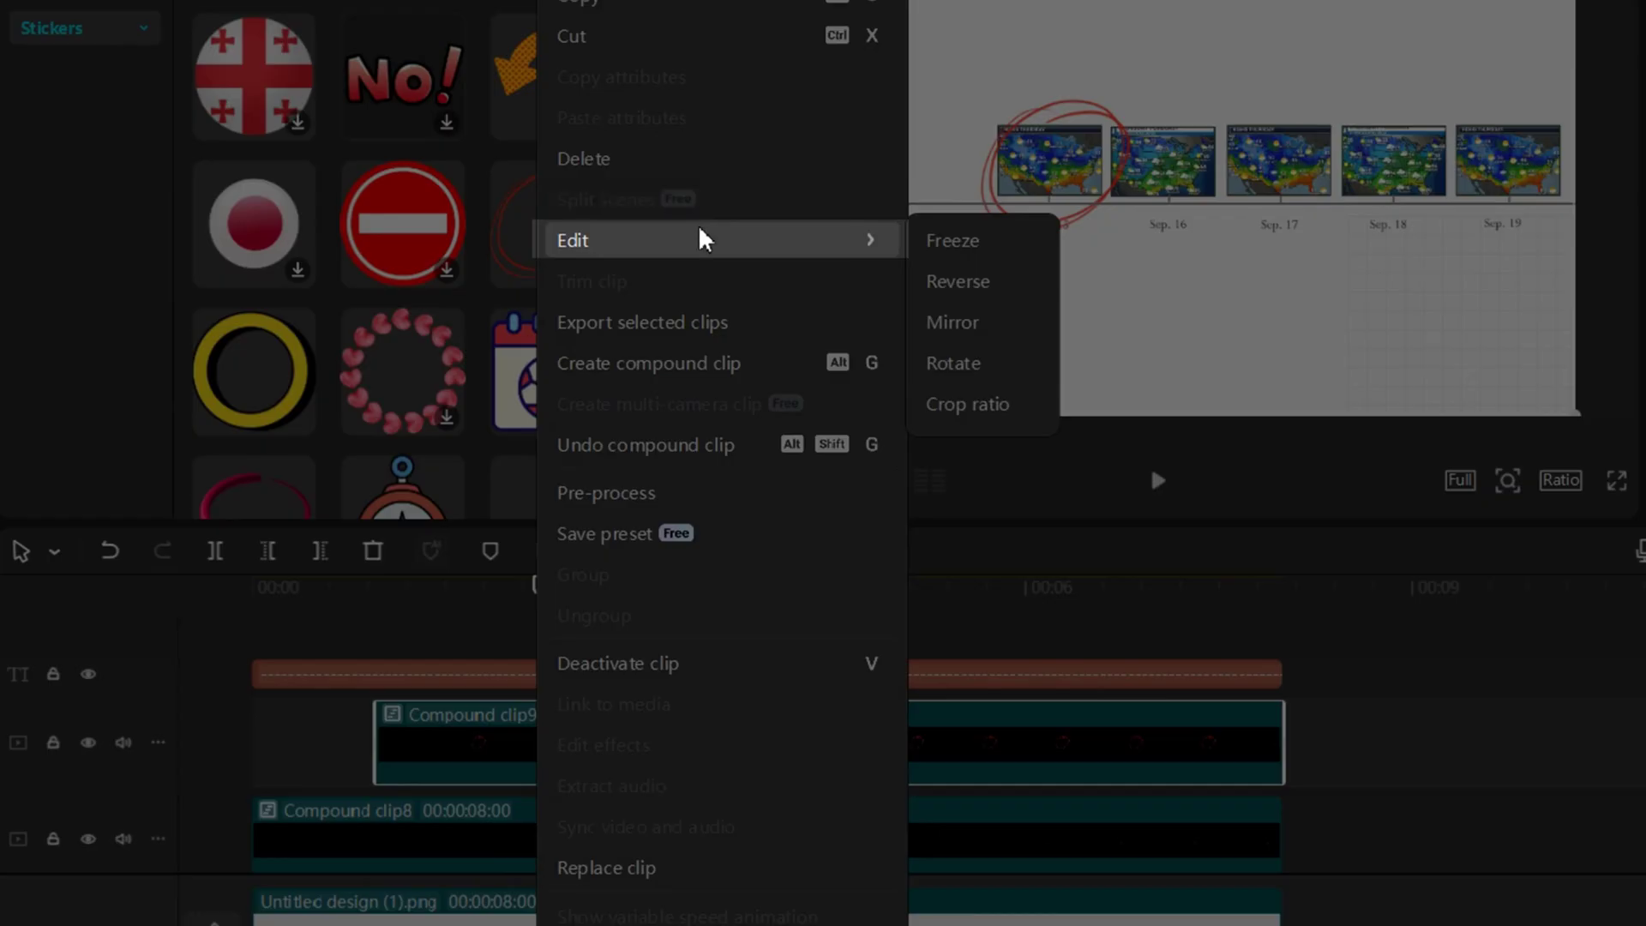
click(978, 240)
drag(689, 668, 951, 670)
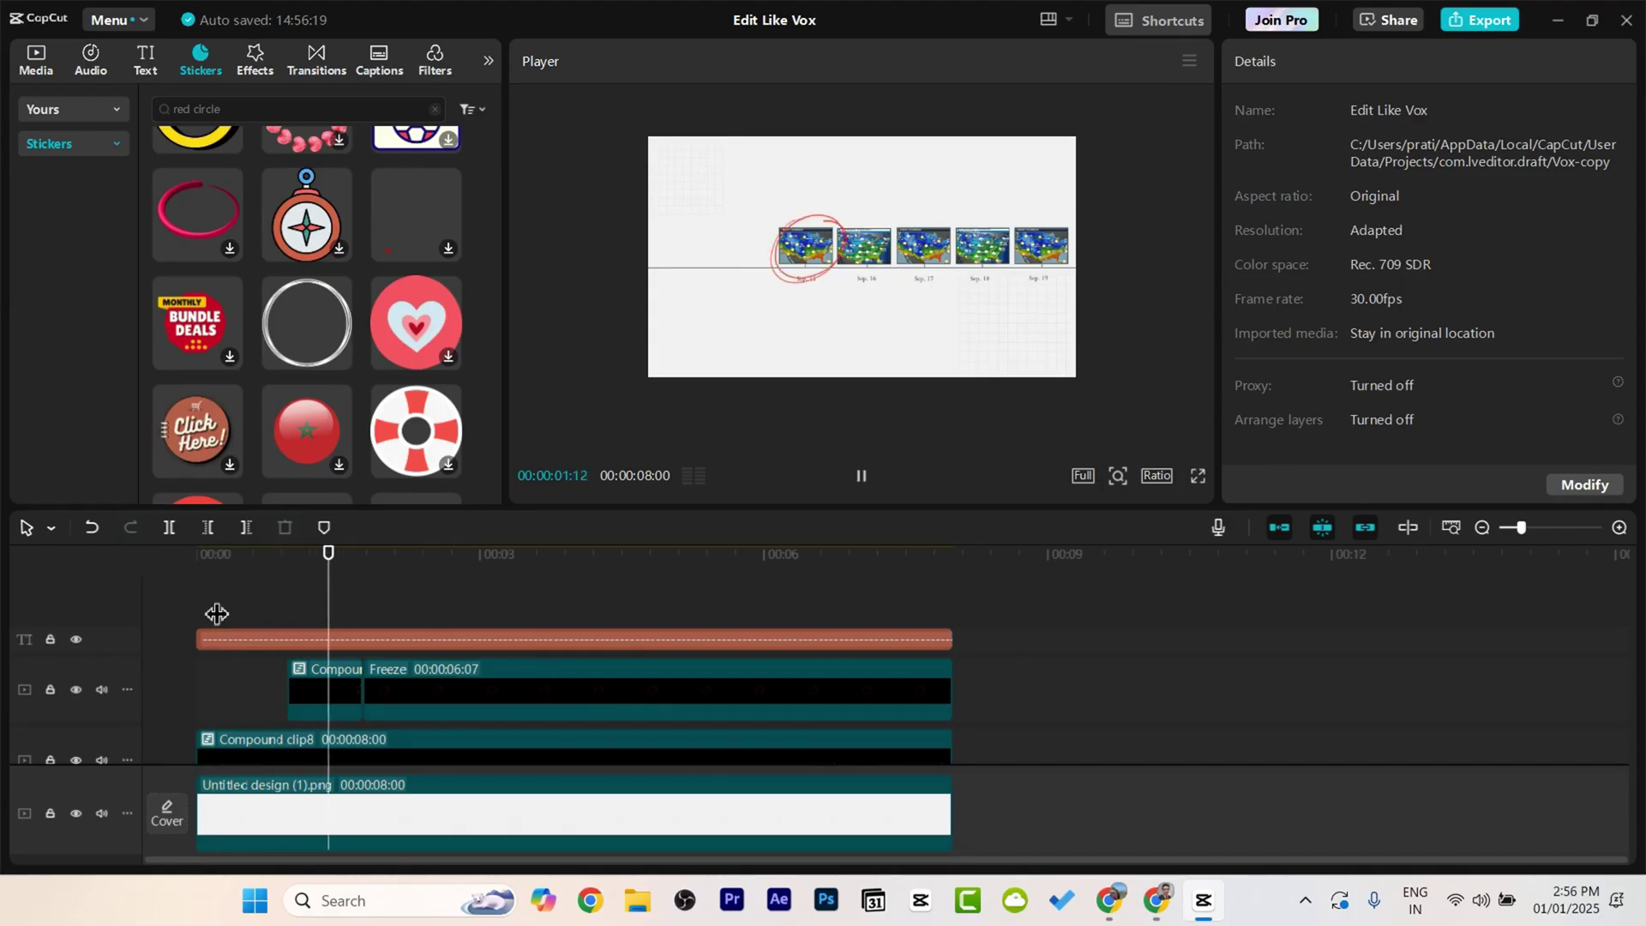
key(space)
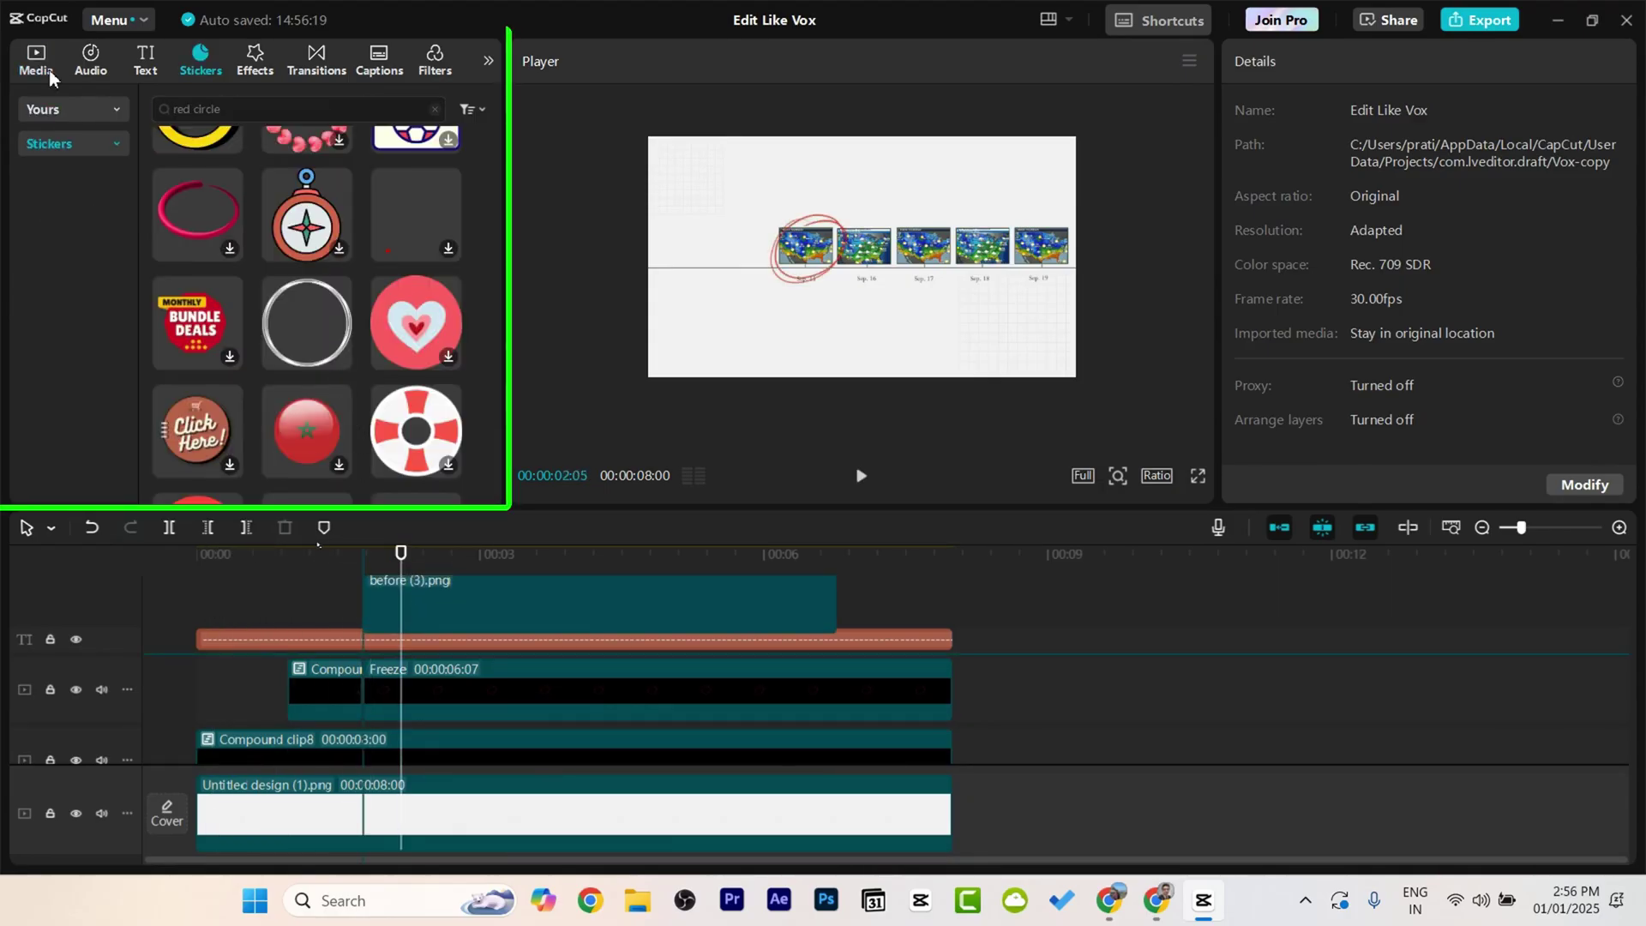
Step: Add before (3).png above the circle clip and remove its green background with Chroma key
click(50, 71)
drag(367, 607, 367, 602)
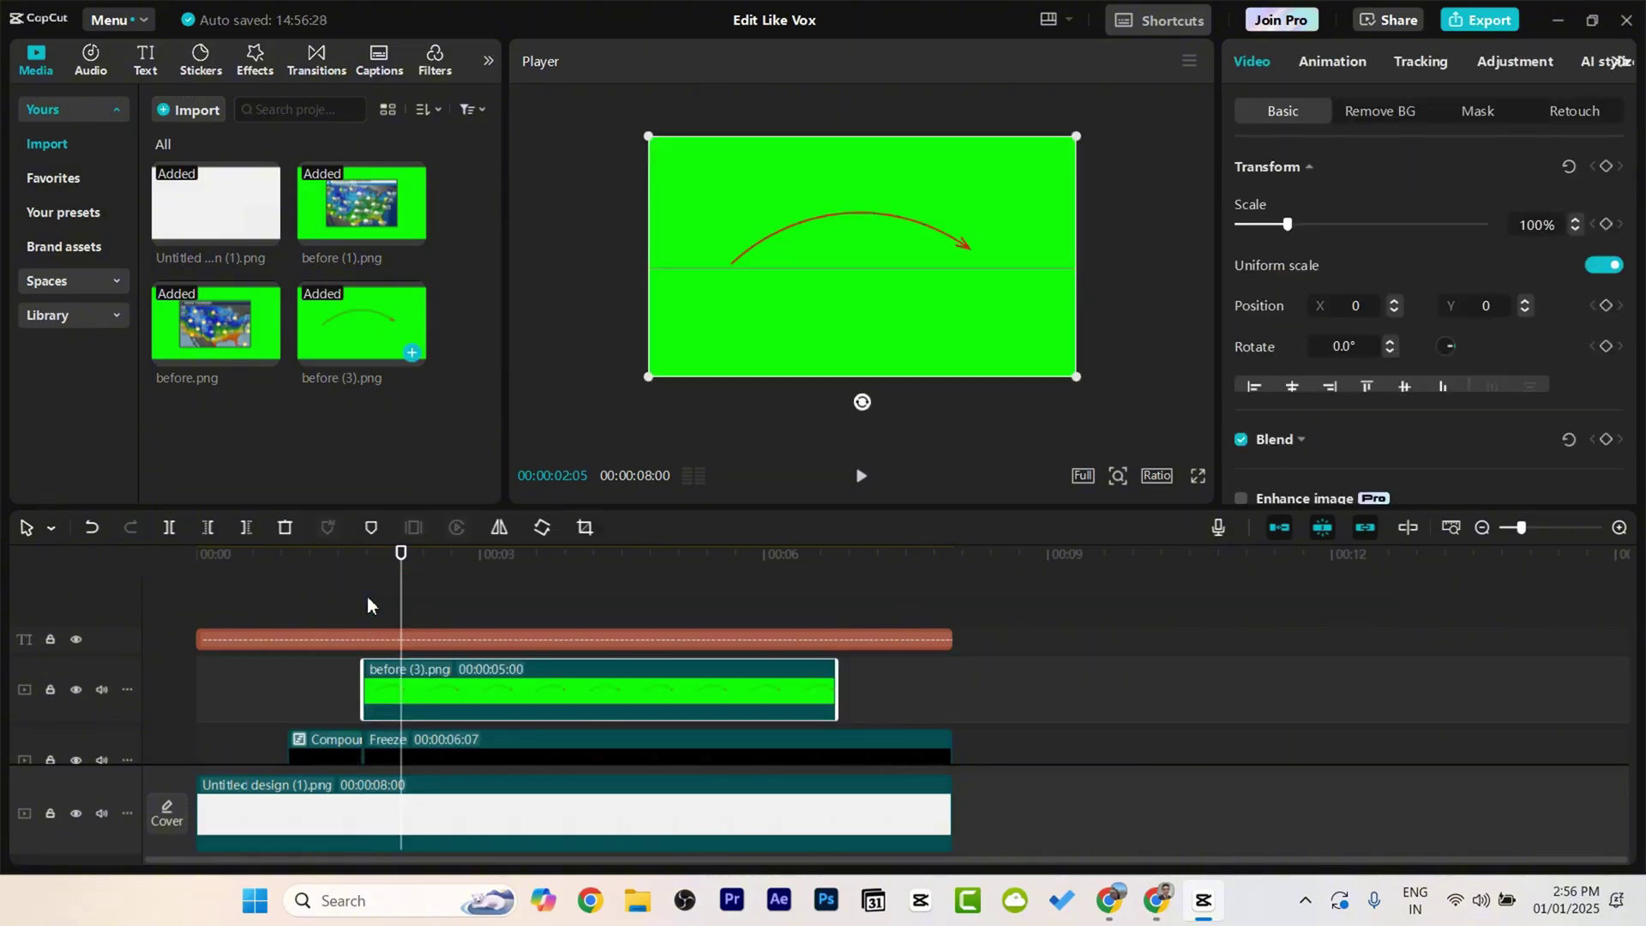
click(1374, 112)
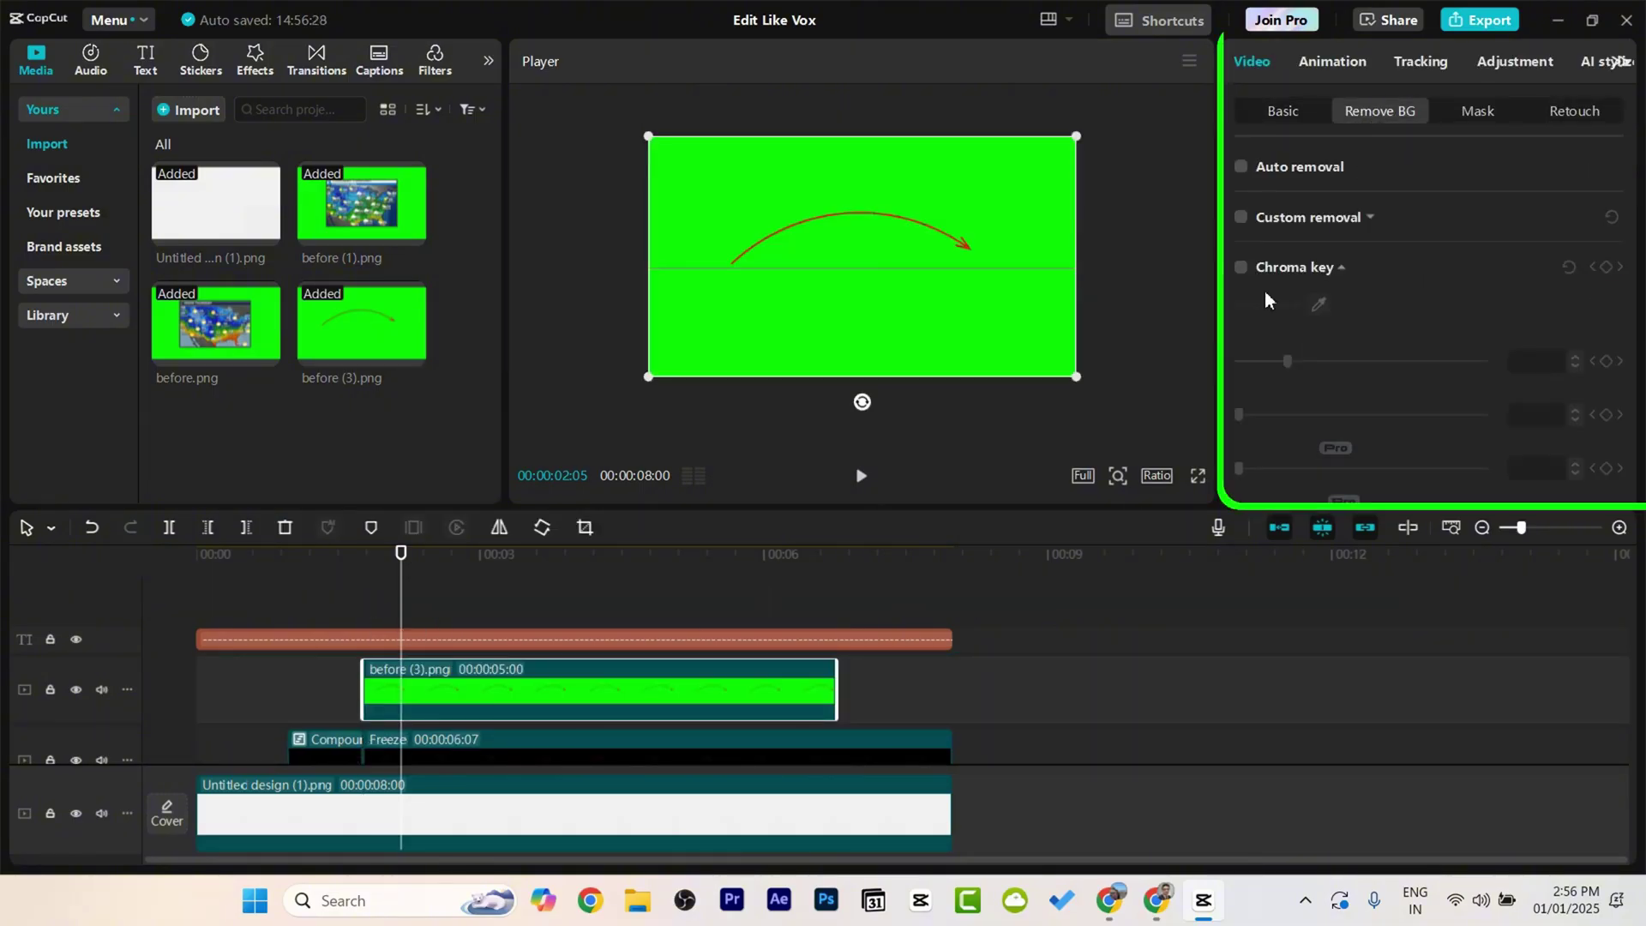
click(1240, 267)
click(992, 205)
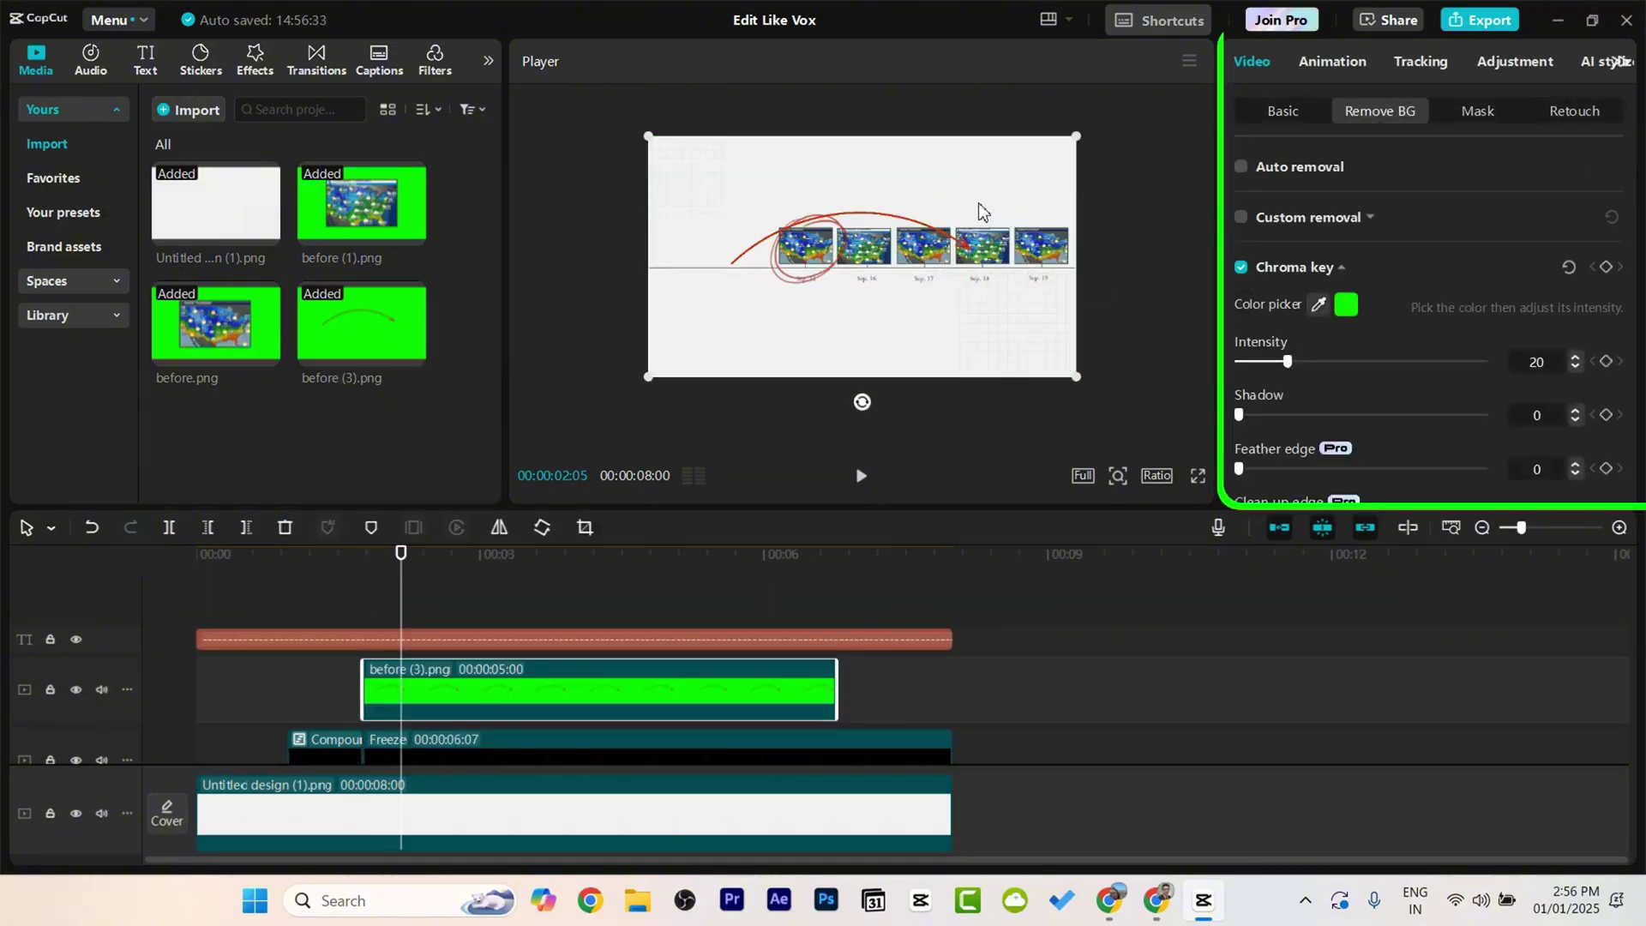
Step: Move, shrink and slightly rotate the red arrow so it arcs from the circled Sep. 15 map to the Sep. 19 map
drag(856, 224, 942, 184)
drag(1145, 327, 1099, 309)
drag(924, 348, 924, 350)
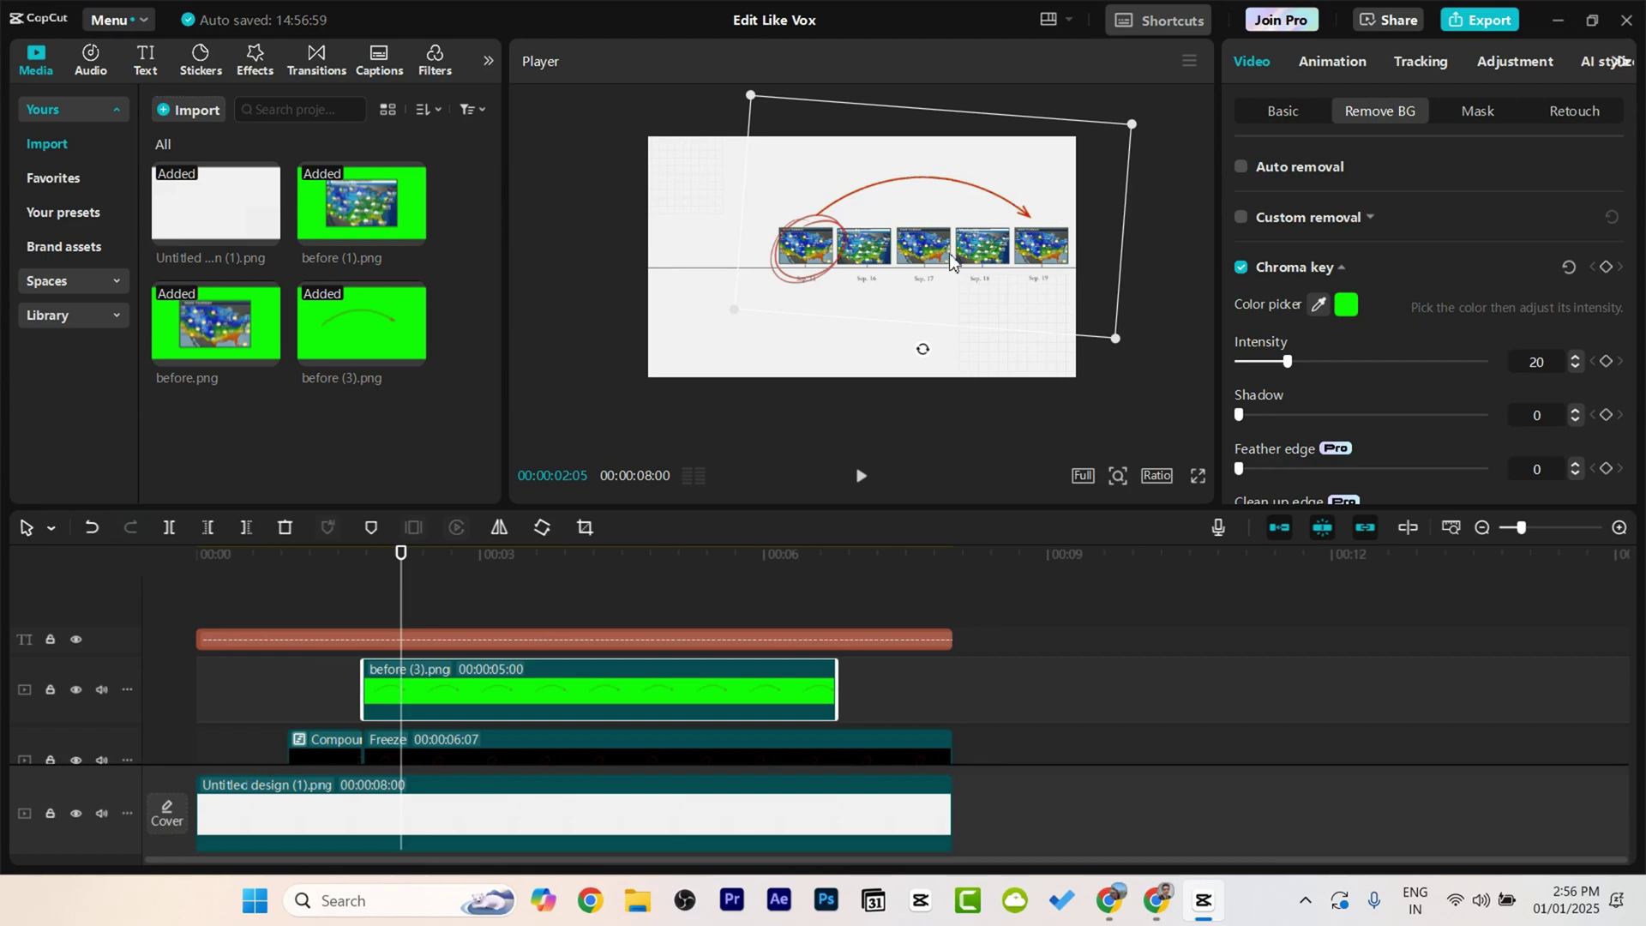
scroll(990, 254, up, 4)
Step: Shift the arrow clip earlier so it starts at 00:00:01:16, while the circle is being drawn
click(312, 603)
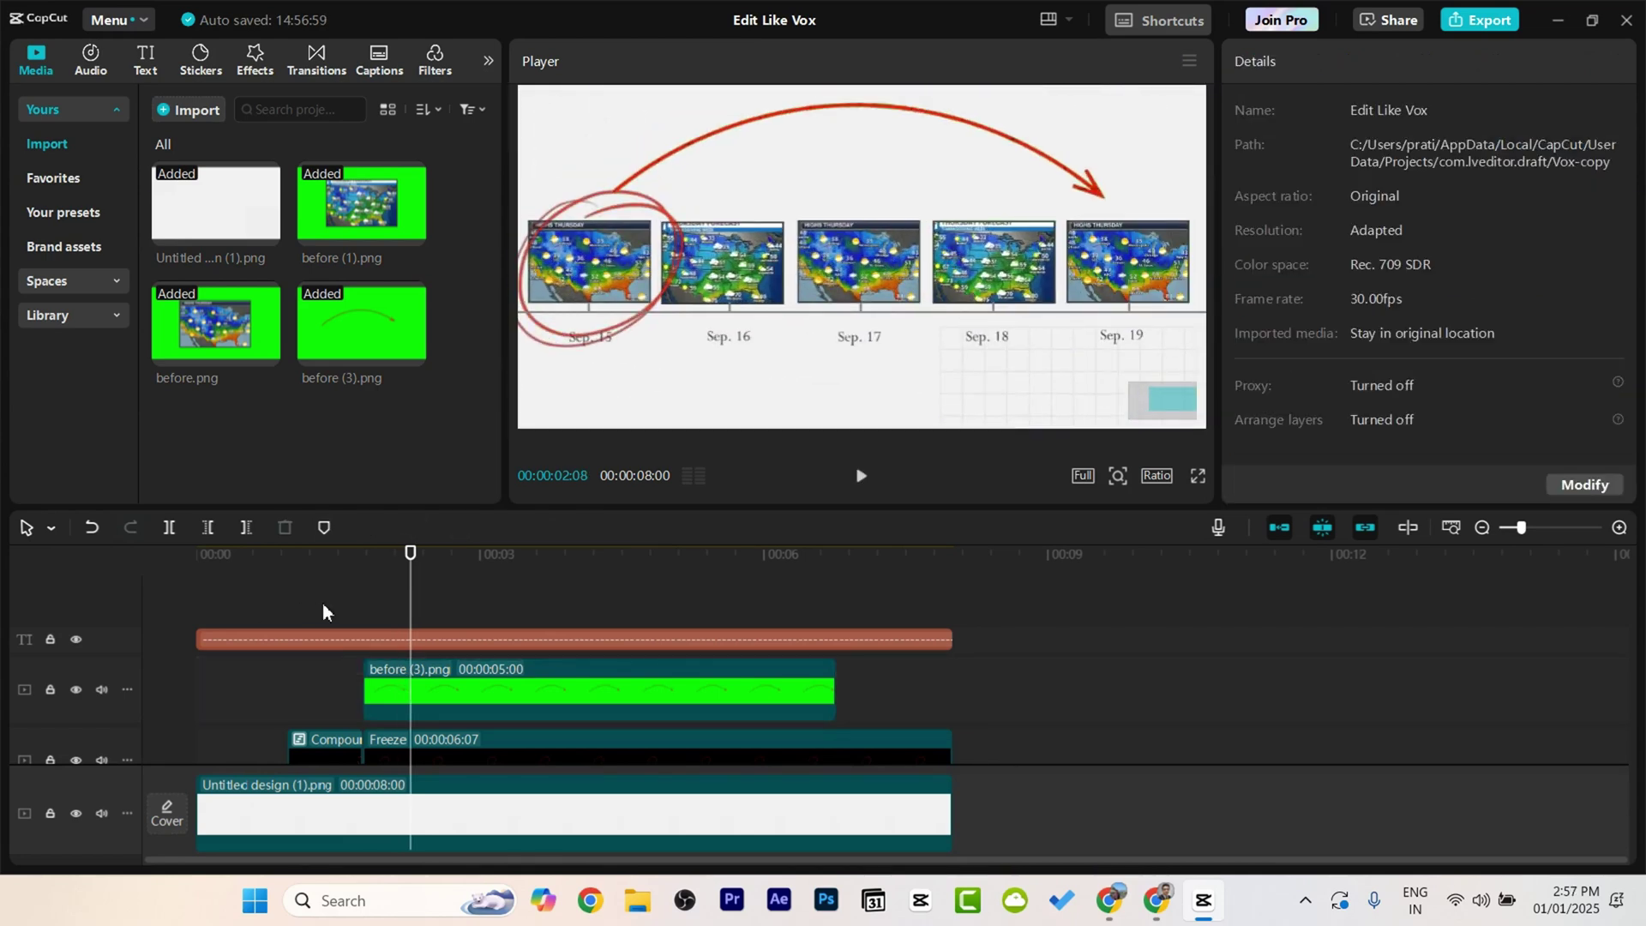
drag(381, 611, 347, 626)
drag(464, 670, 449, 679)
Step: Apply a Horizontal mask to the arrow, rotated to -102° at X -395, Y -70, so the arrow is fully hidden
click(1462, 110)
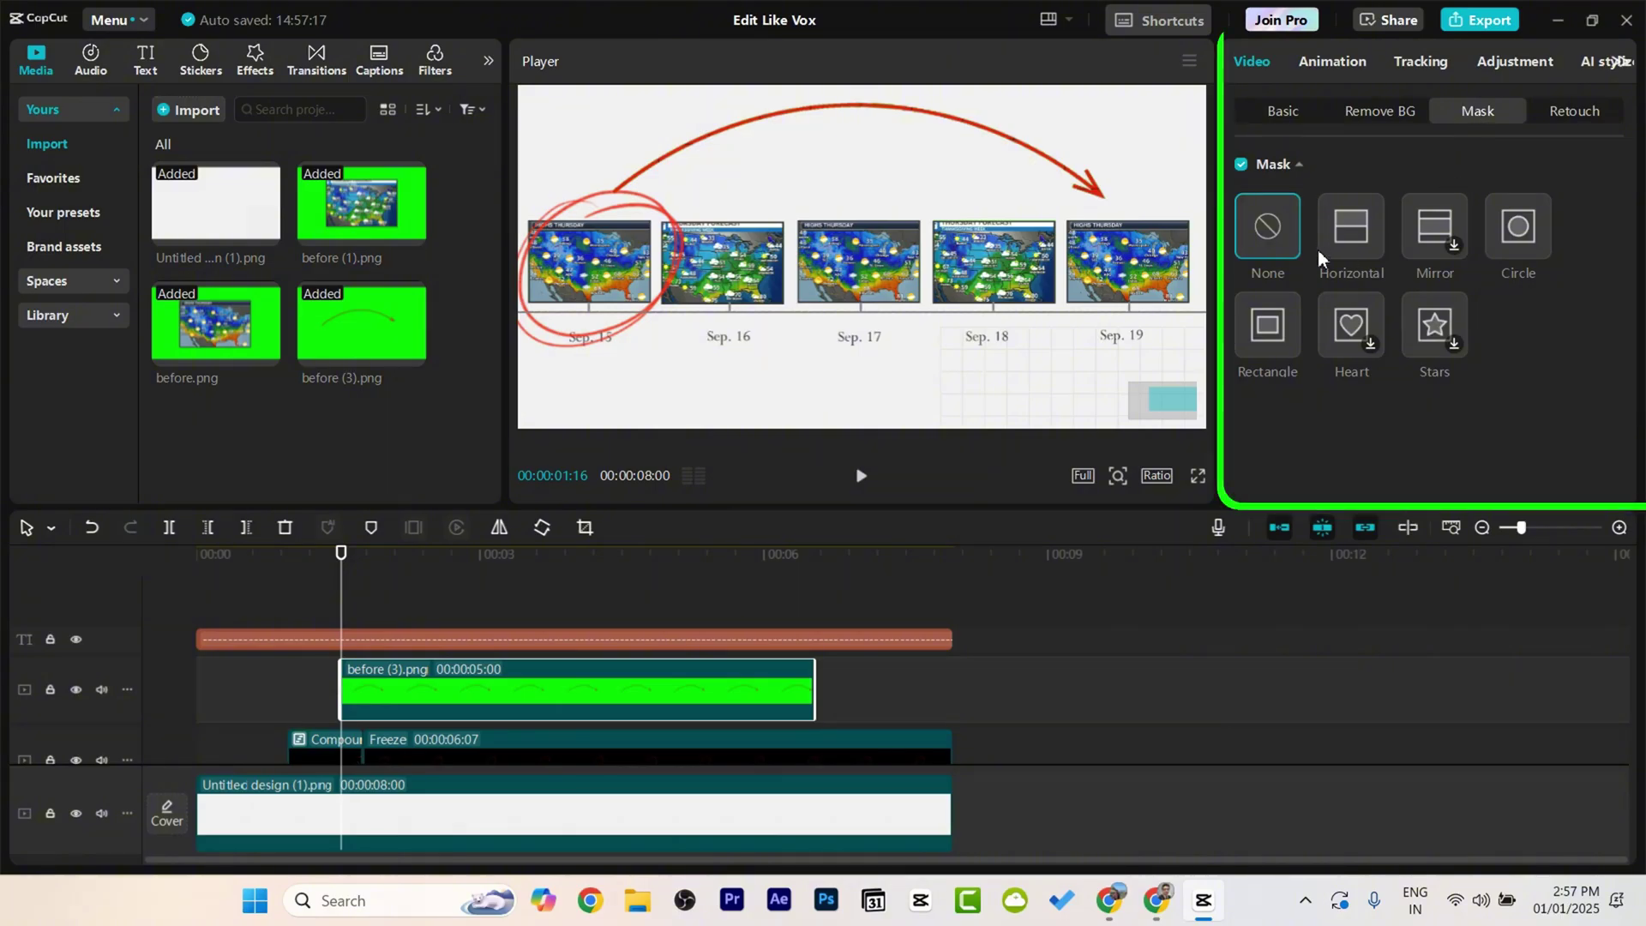
click(1325, 244)
drag(878, 224, 618, 271)
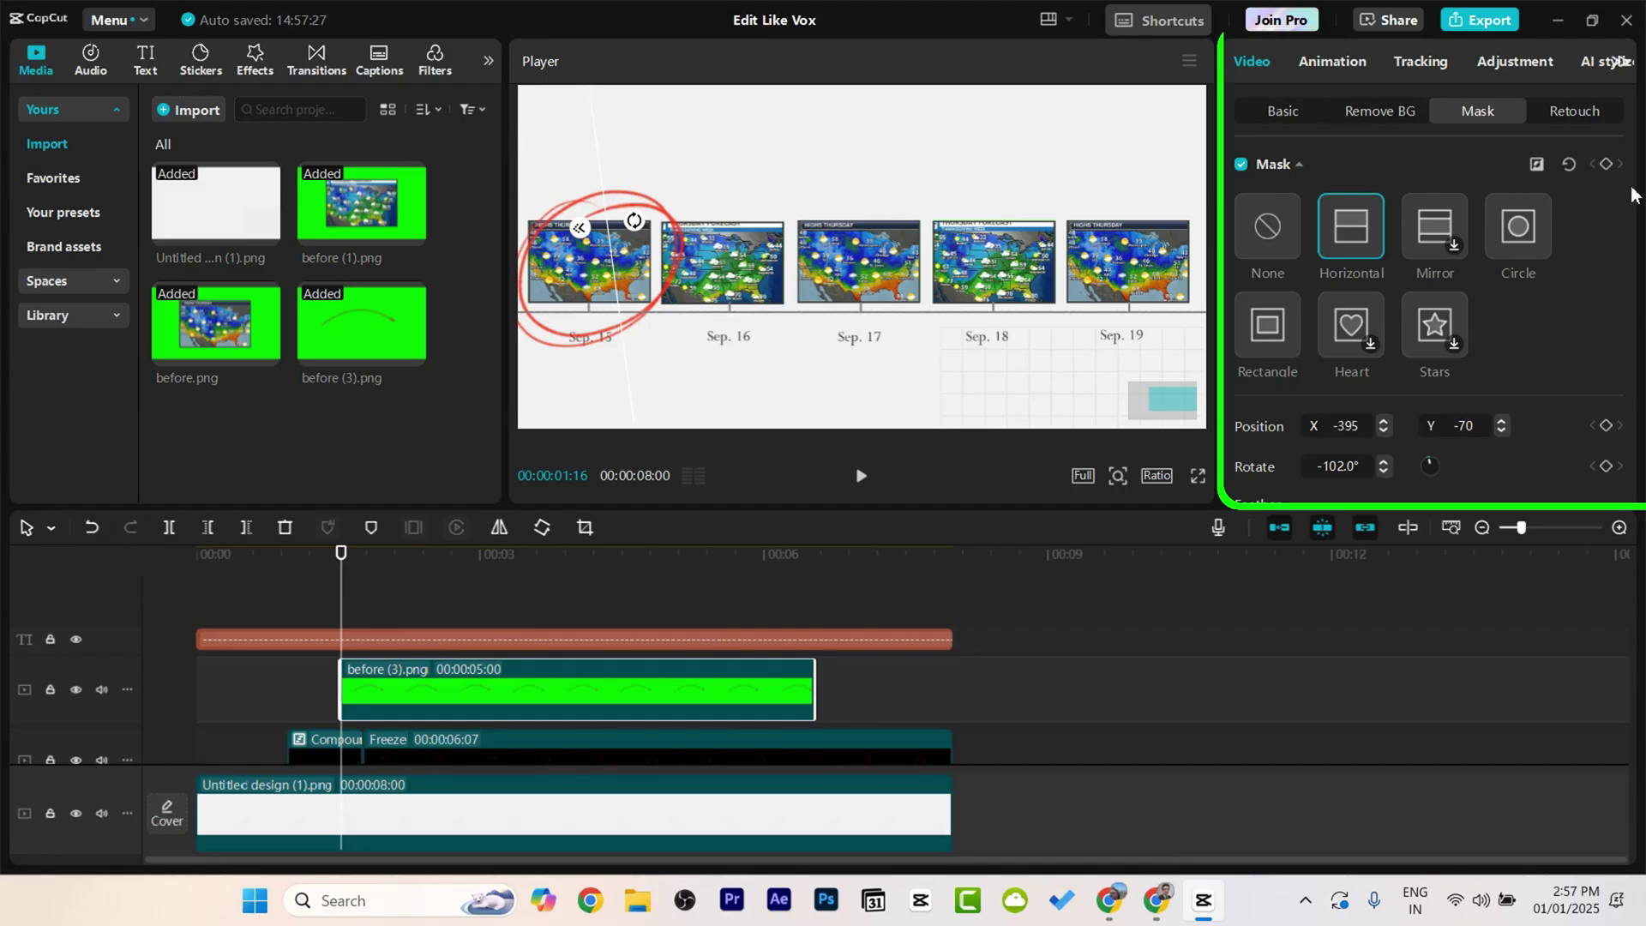
Step: Keyframe the arrow's mask from its start to X 411, Y -71 at 00:00:03:15 to reveal the arrow, and preview the animation
drag(352, 621, 528, 621)
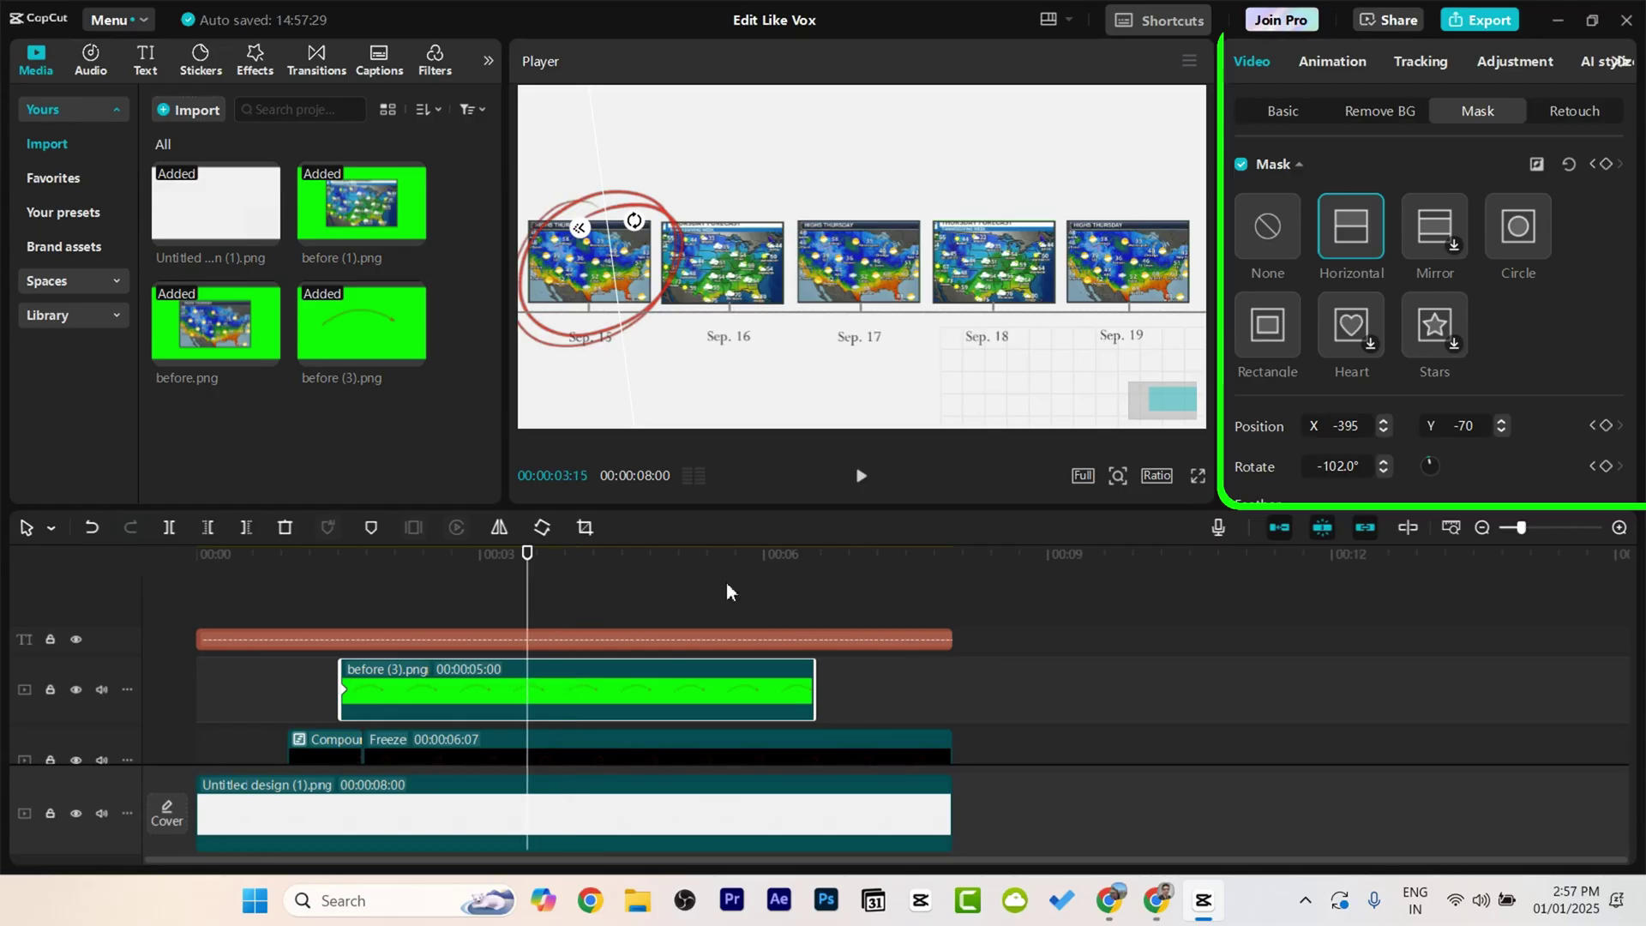
click(1606, 163)
drag(566, 201, 1121, 217)
click(306, 581)
key(space)
key(space)
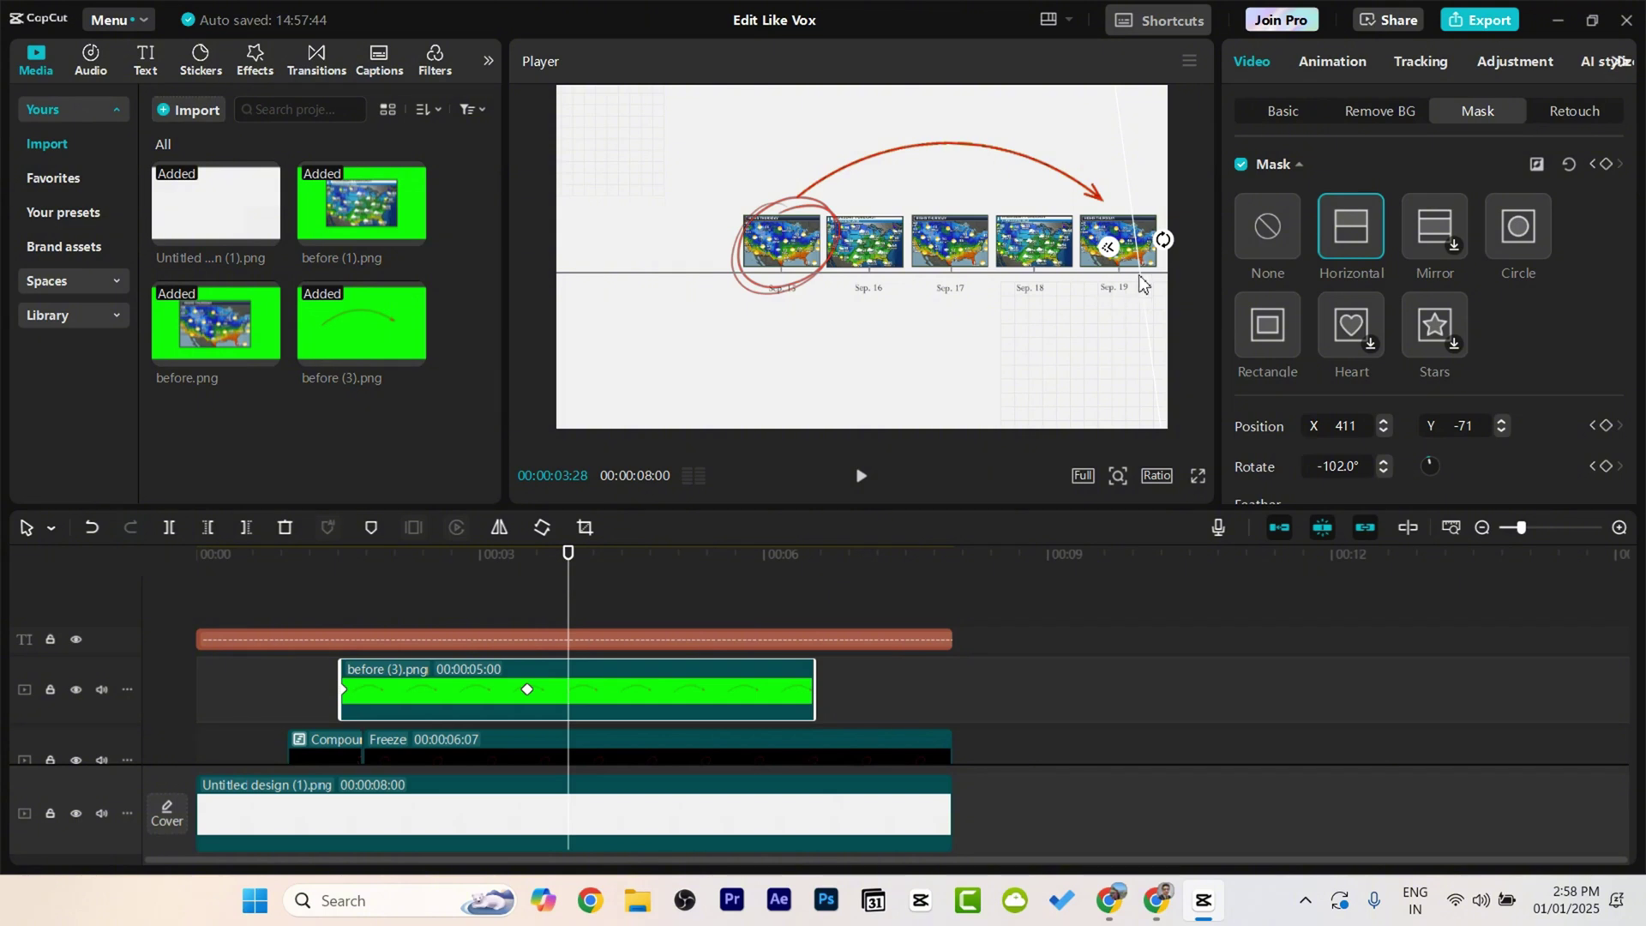
drag(569, 599, 509, 600)
key(space)
key(space)
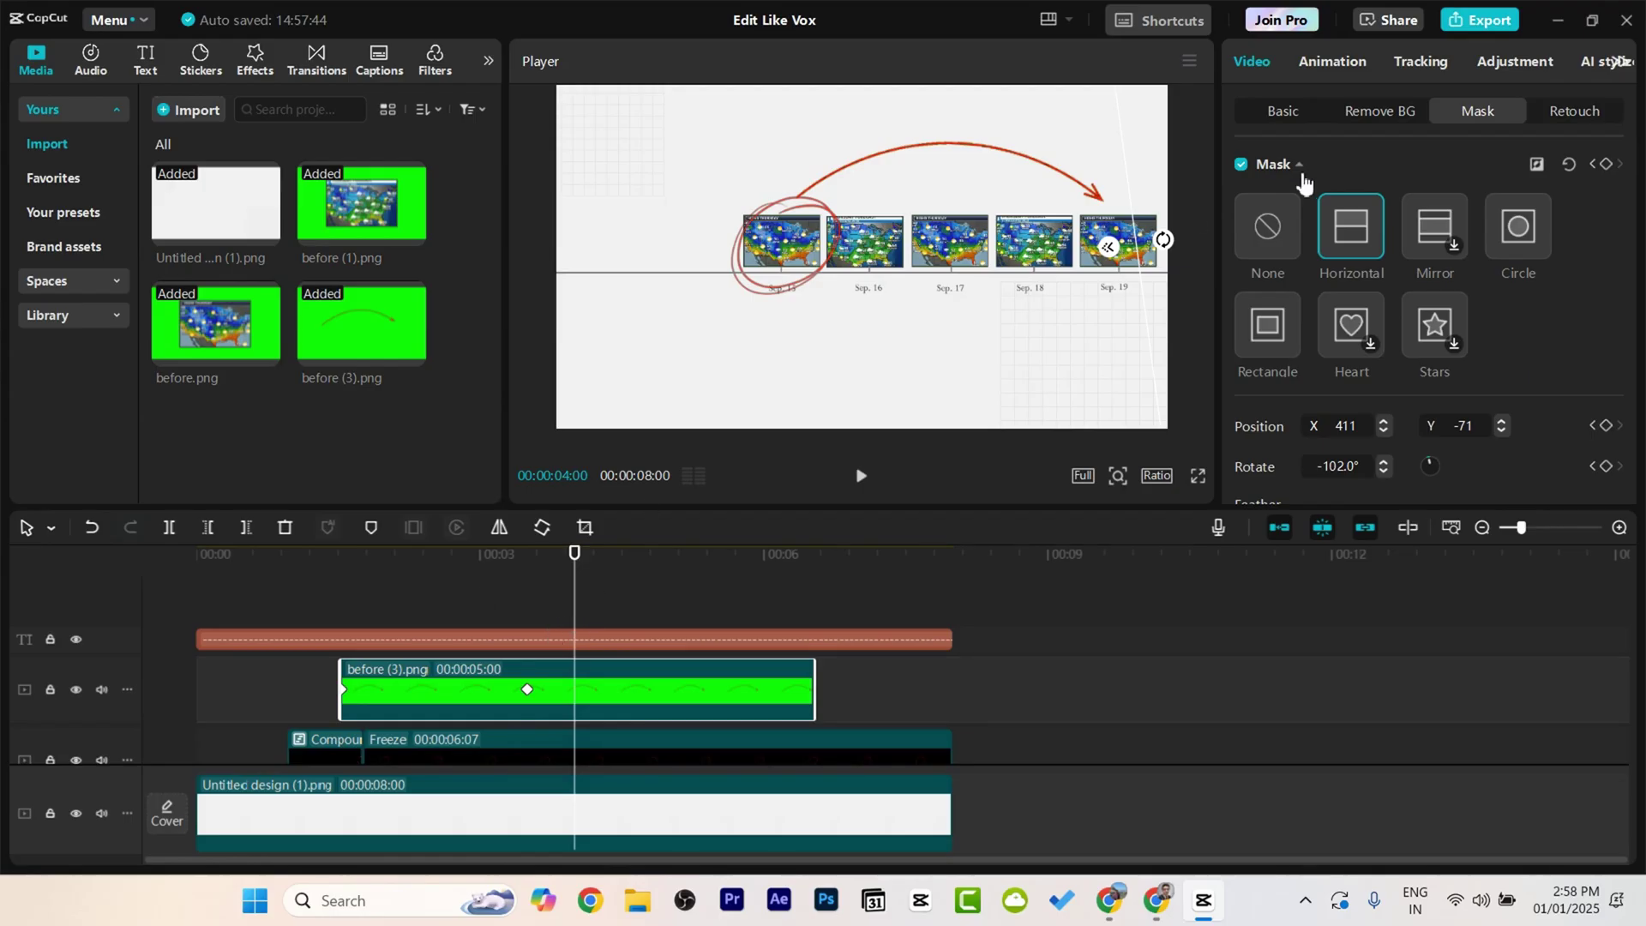
Step: Add a default text clip starting at the arrow mask's second keyframe and change its text to "LANDFALL"
click(147, 62)
drag(175, 137, 533, 590)
drag(499, 529, 499, 542)
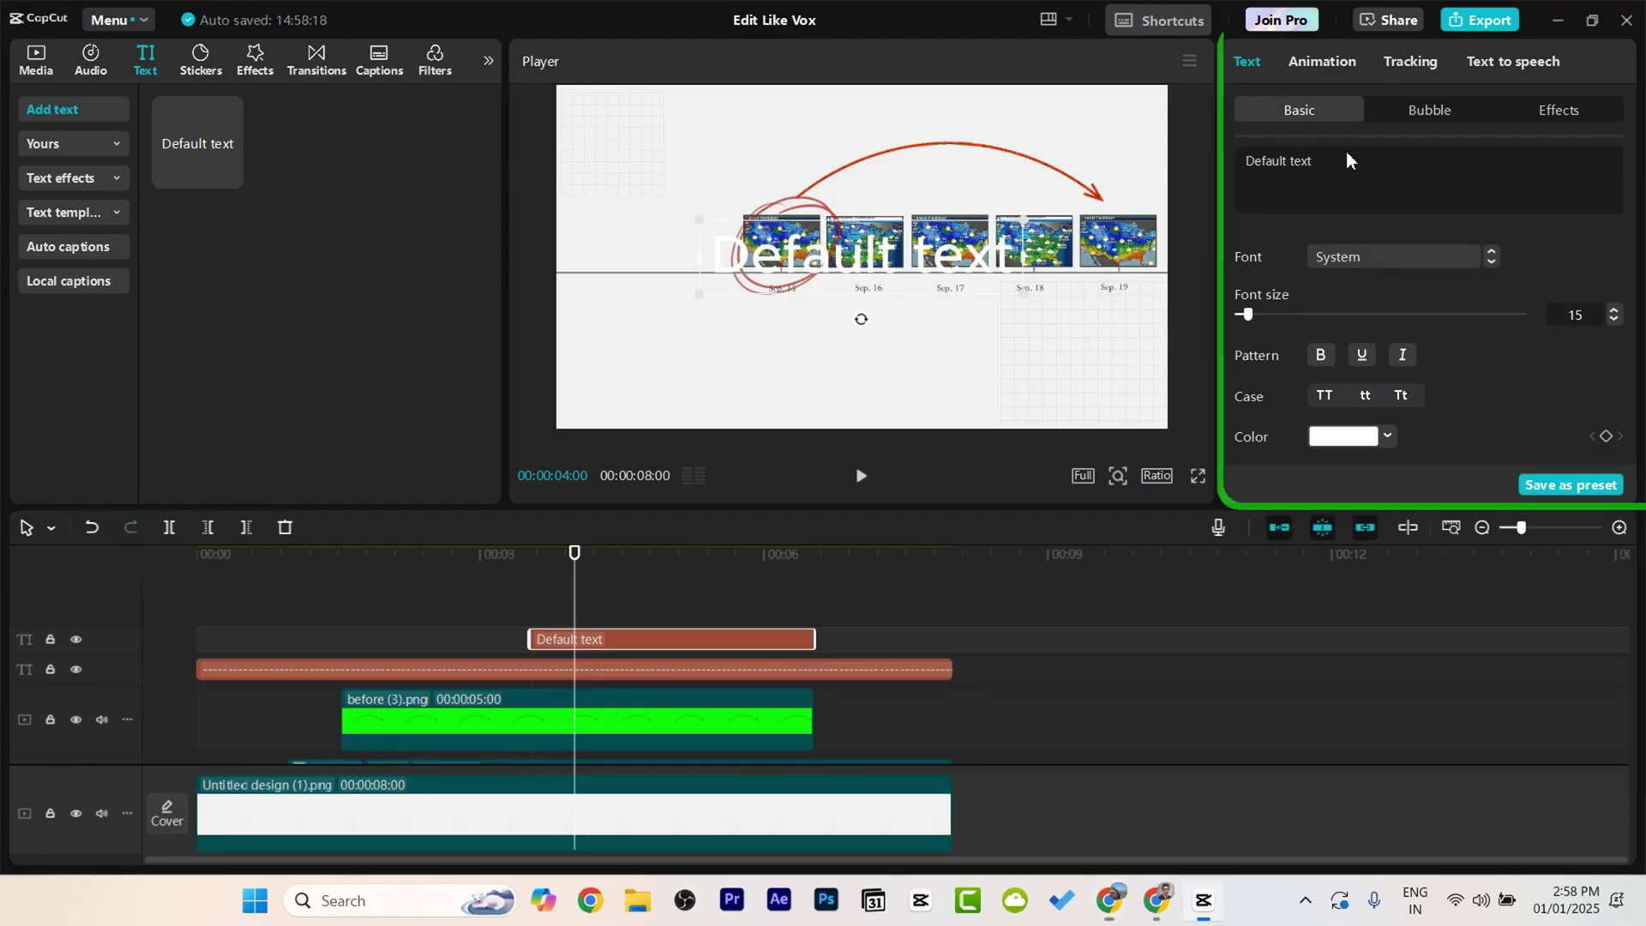
drag(1344, 162, 1222, 166)
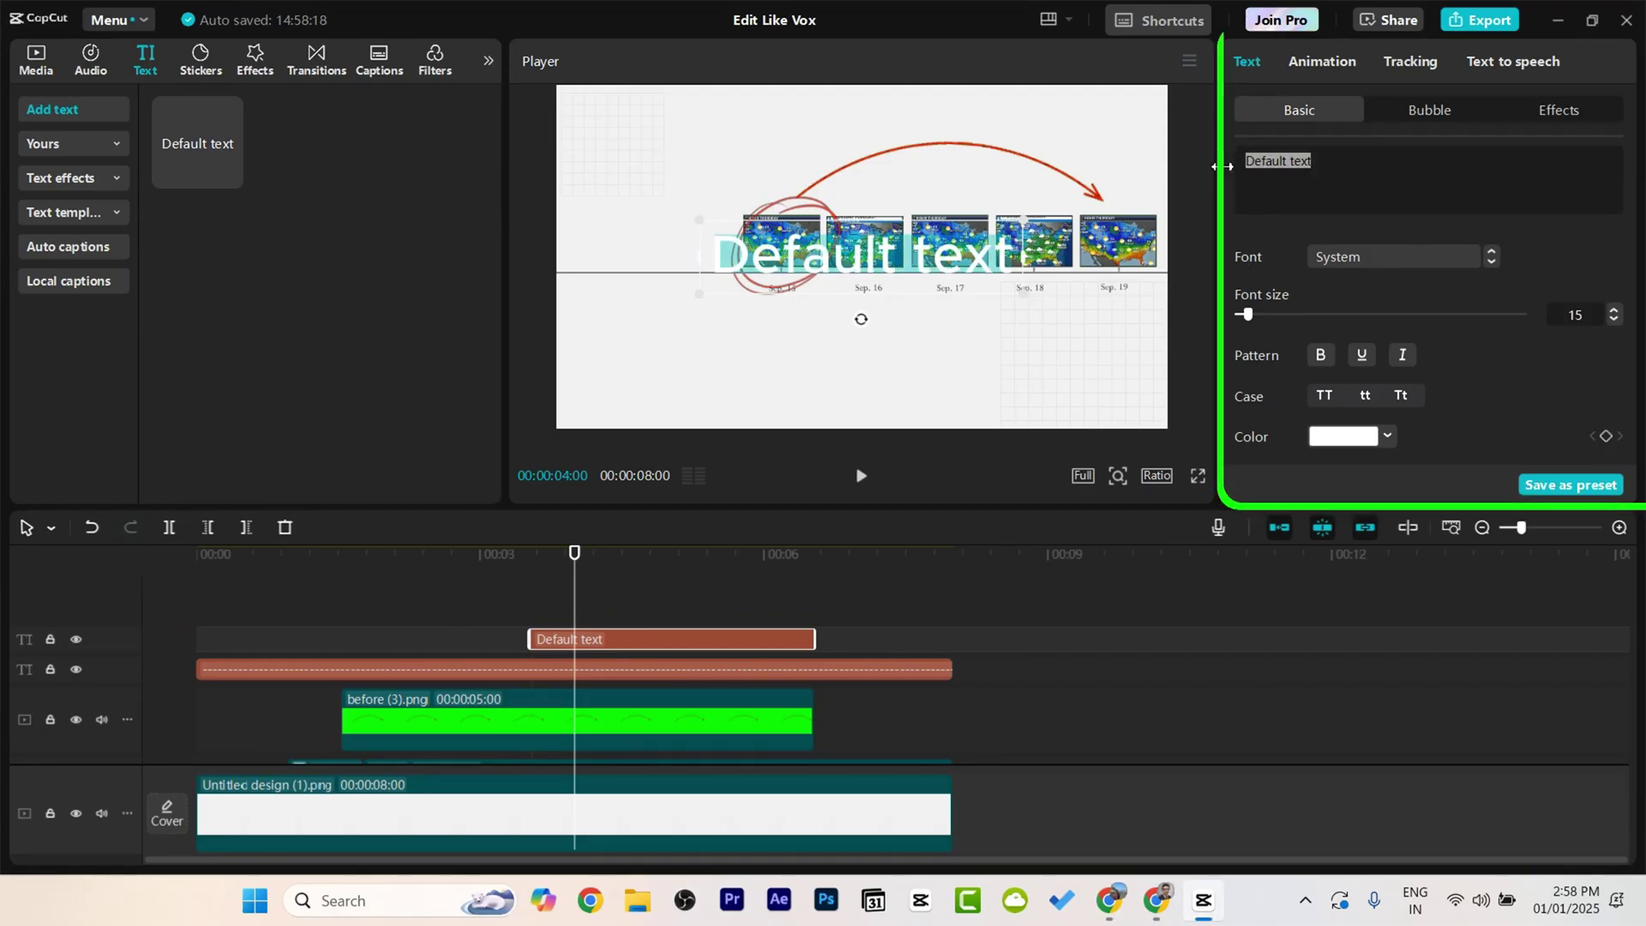
text(LANDFALL)
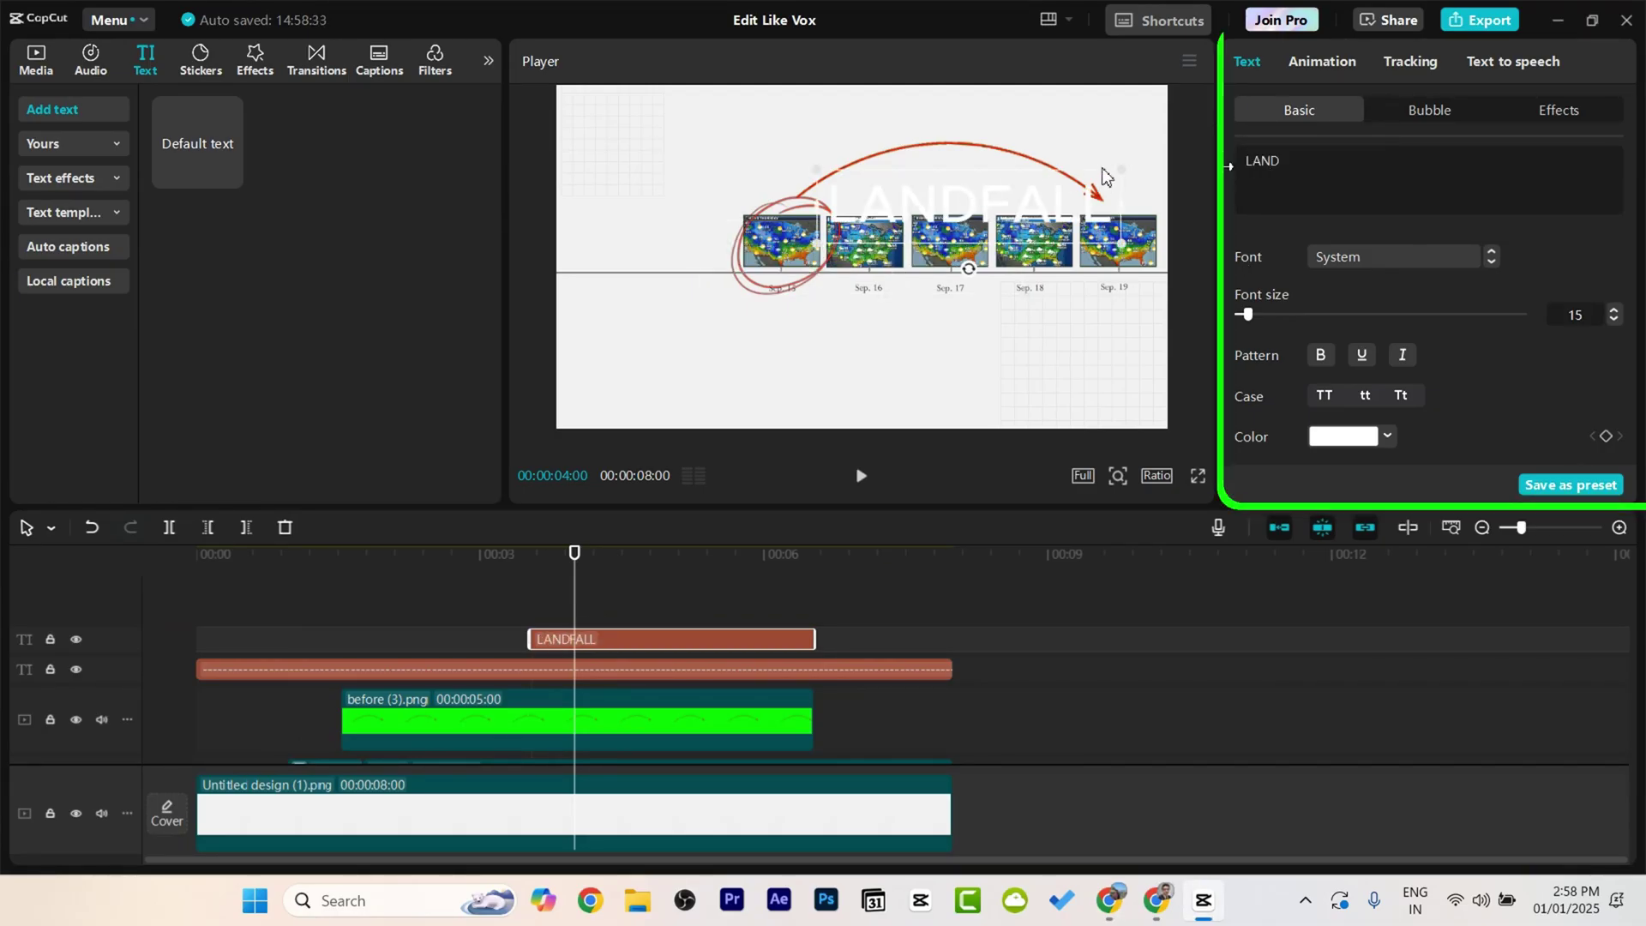
Step: Shrink the LANDFALL text, center it just above the Sep. 19 map and color it with the red sampled from the arrowhead
mouse_move(1121, 172)
mouse_down()
mouse_move(1025, 193)
mouse_move(1121, 198)
mouse_up()
drag(1090, 207, 1115, 206)
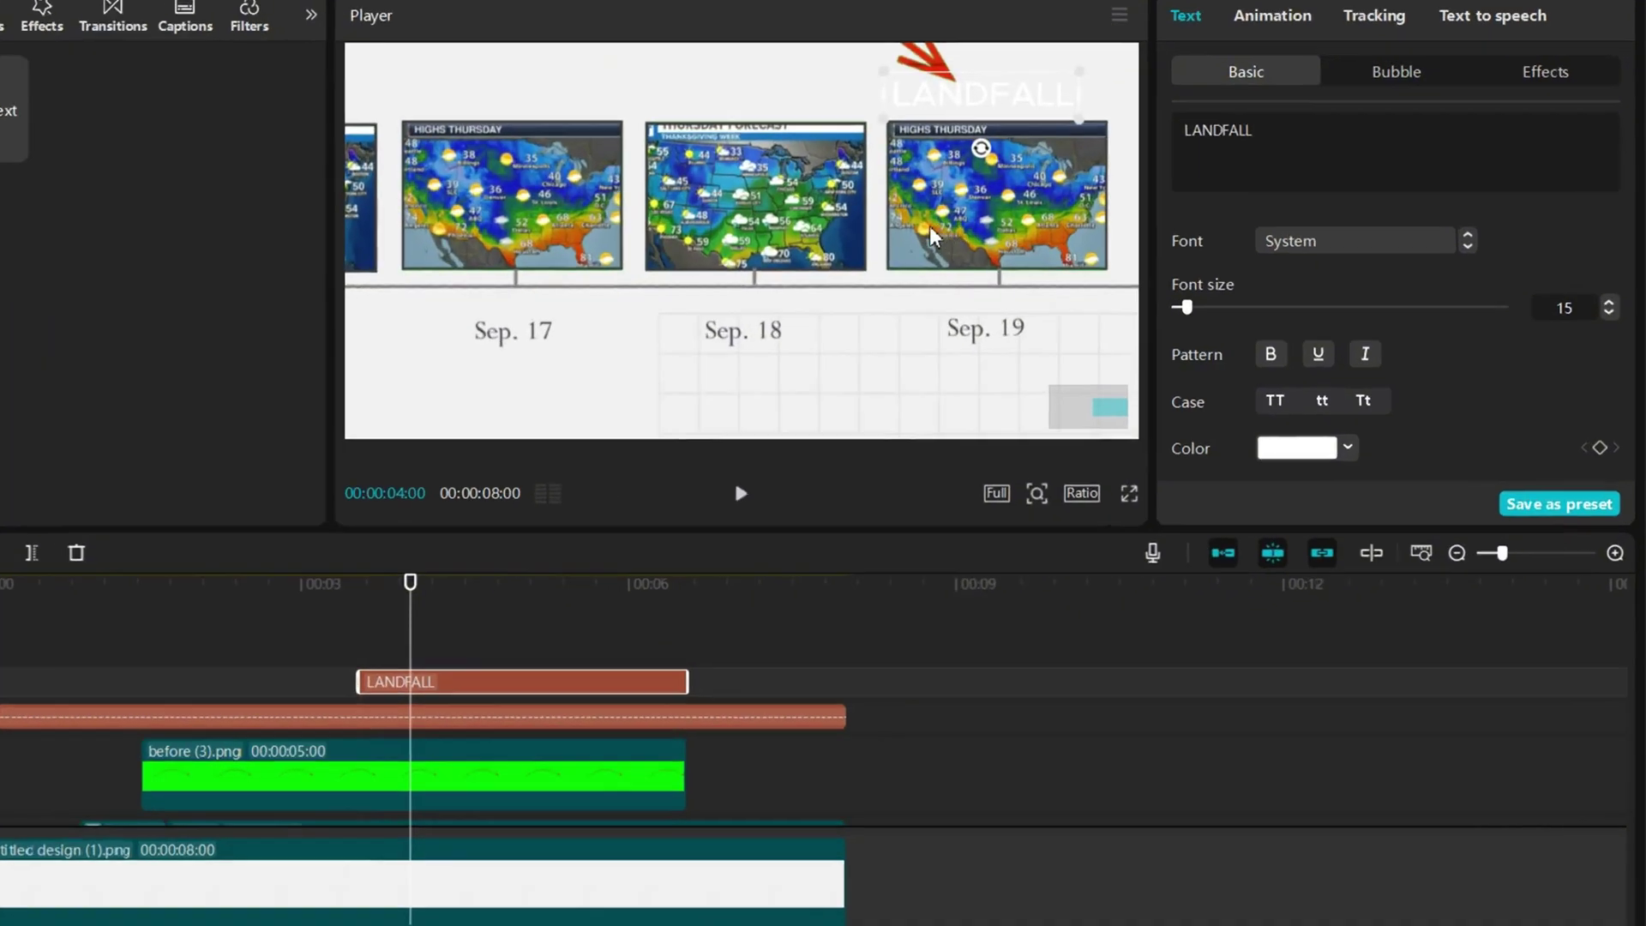
click(1387, 435)
click(1164, 695)
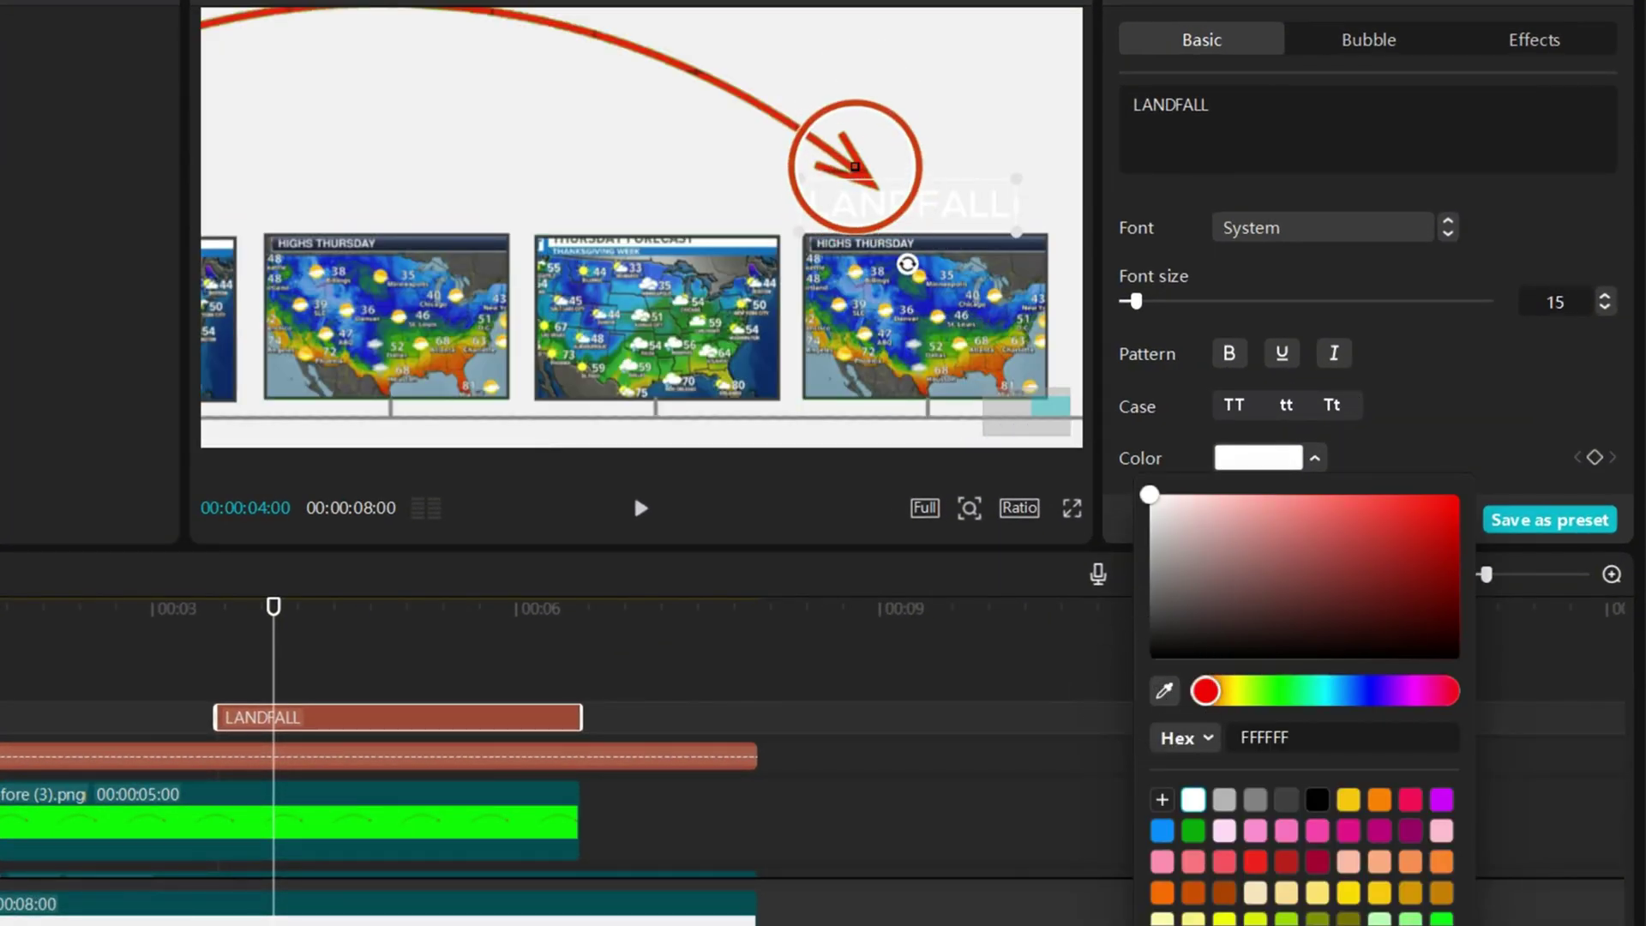
click(854, 169)
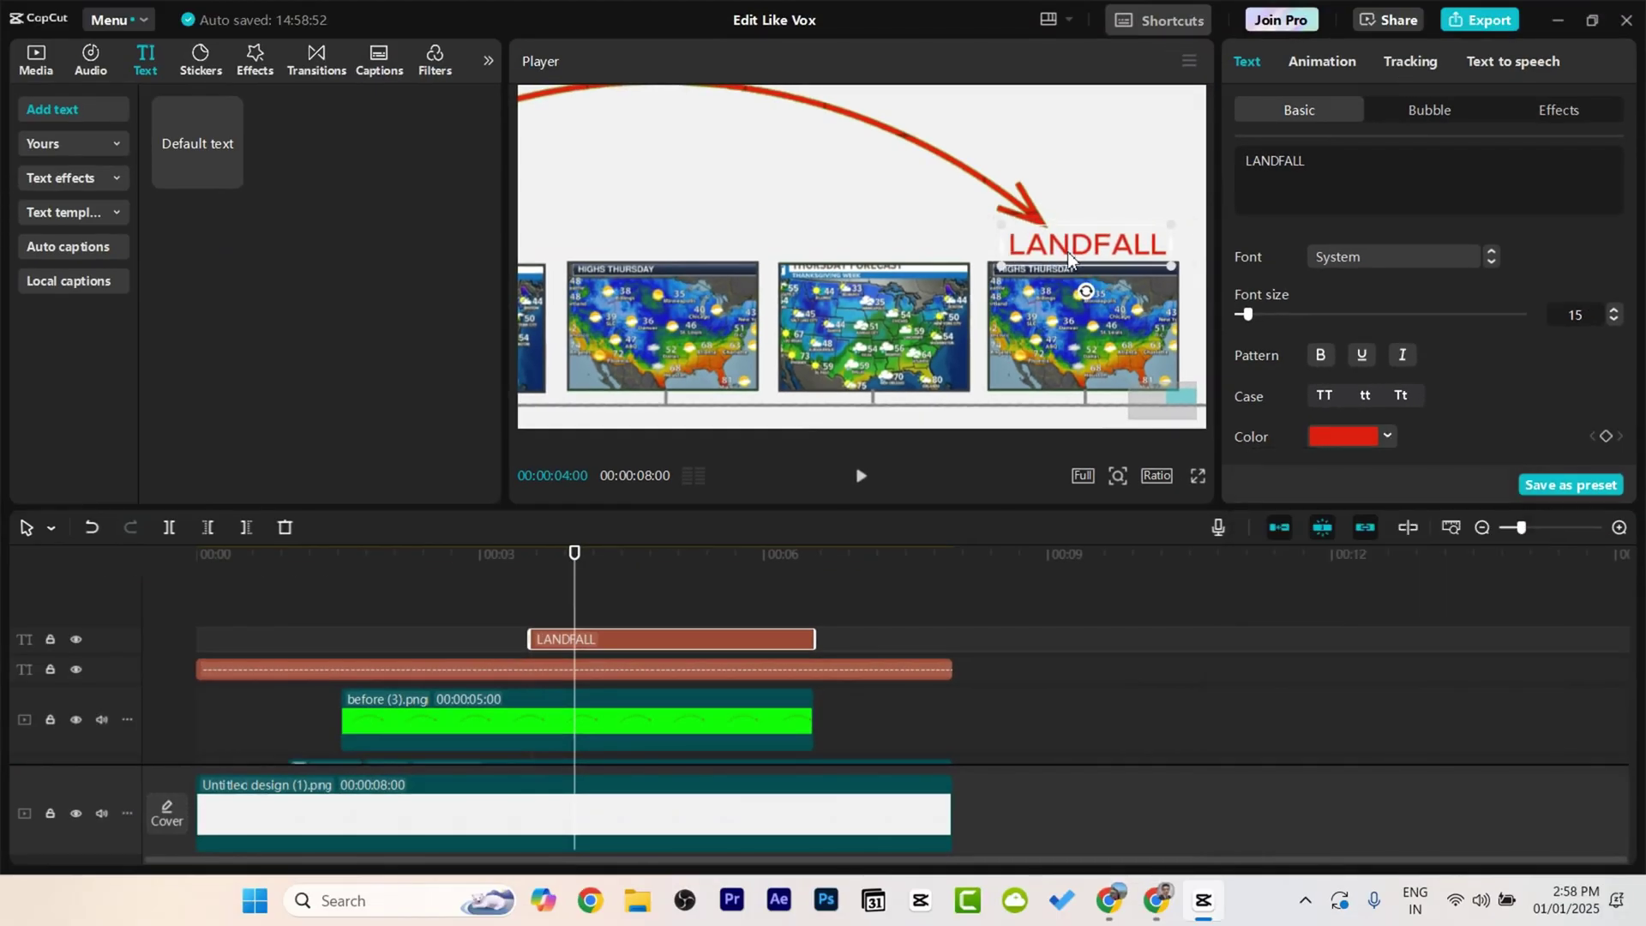
drag(1068, 253, 1063, 253)
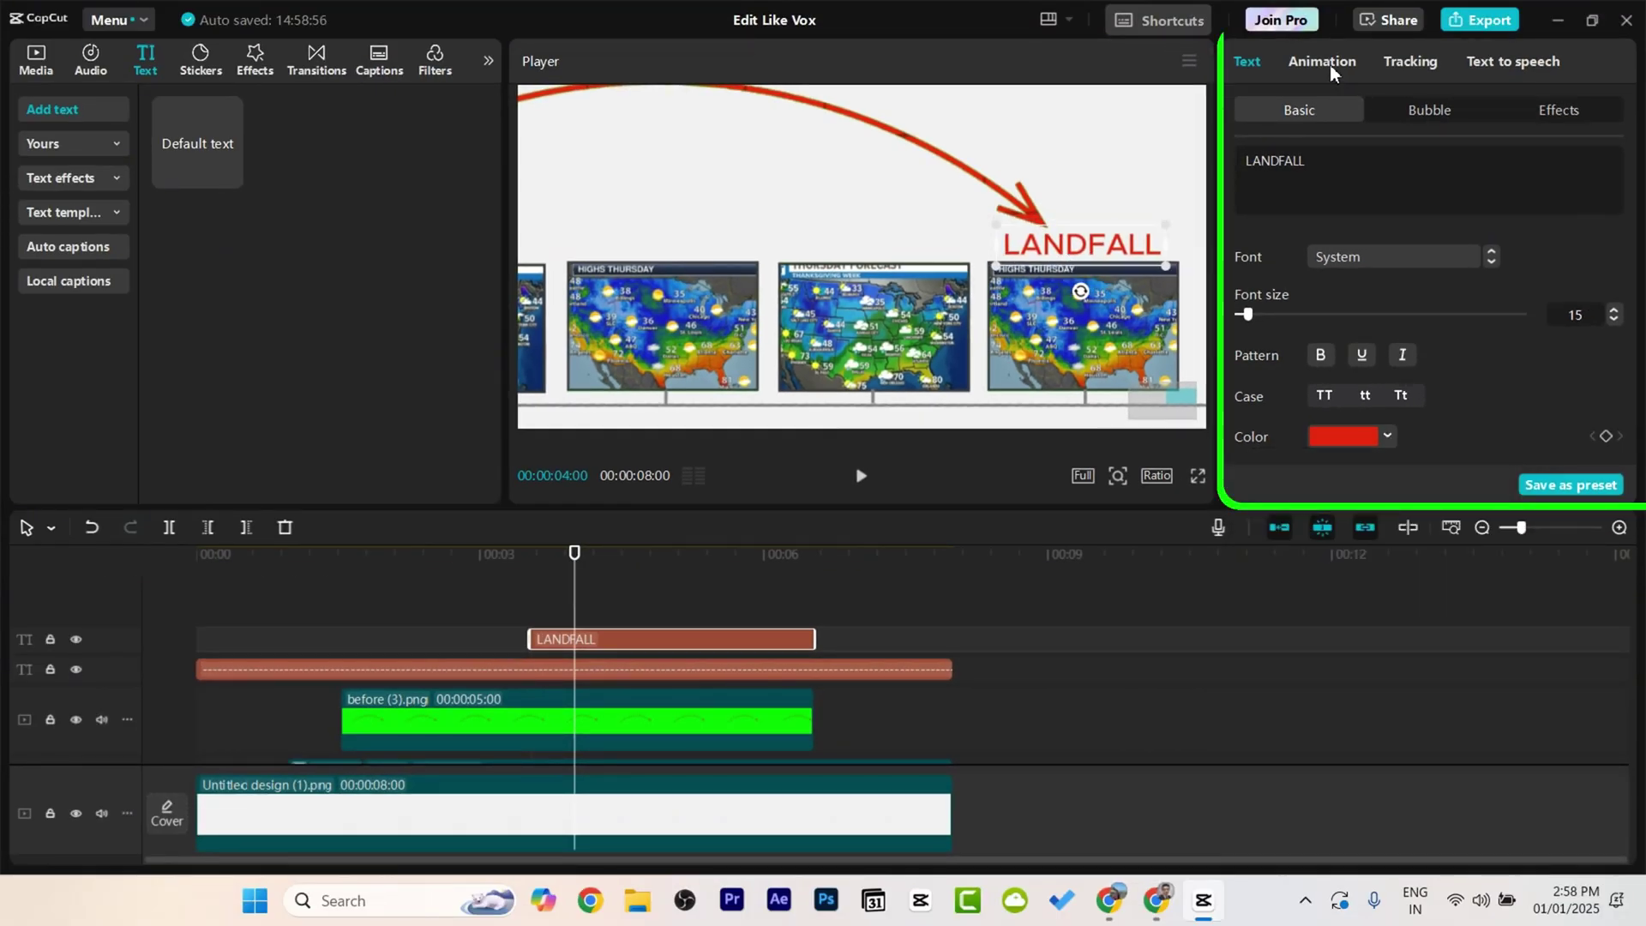
Step: Apply the Type 1 entrance animation to the LANDFALL text with a 0.2 s duration and preview it
click(1329, 64)
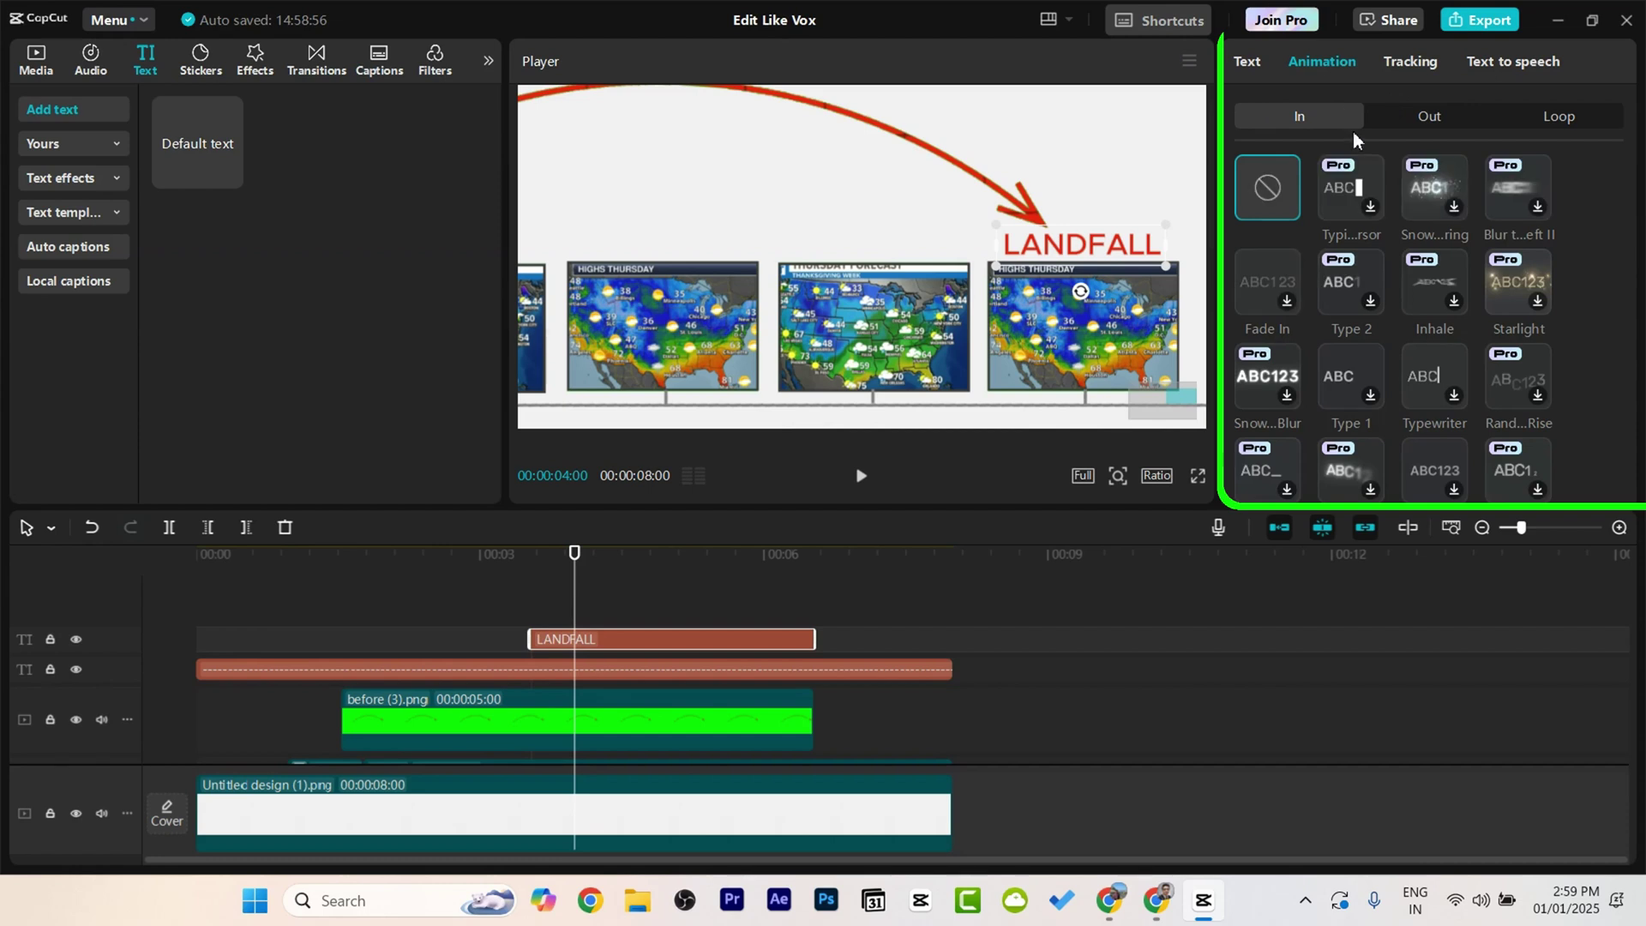
click(1263, 291)
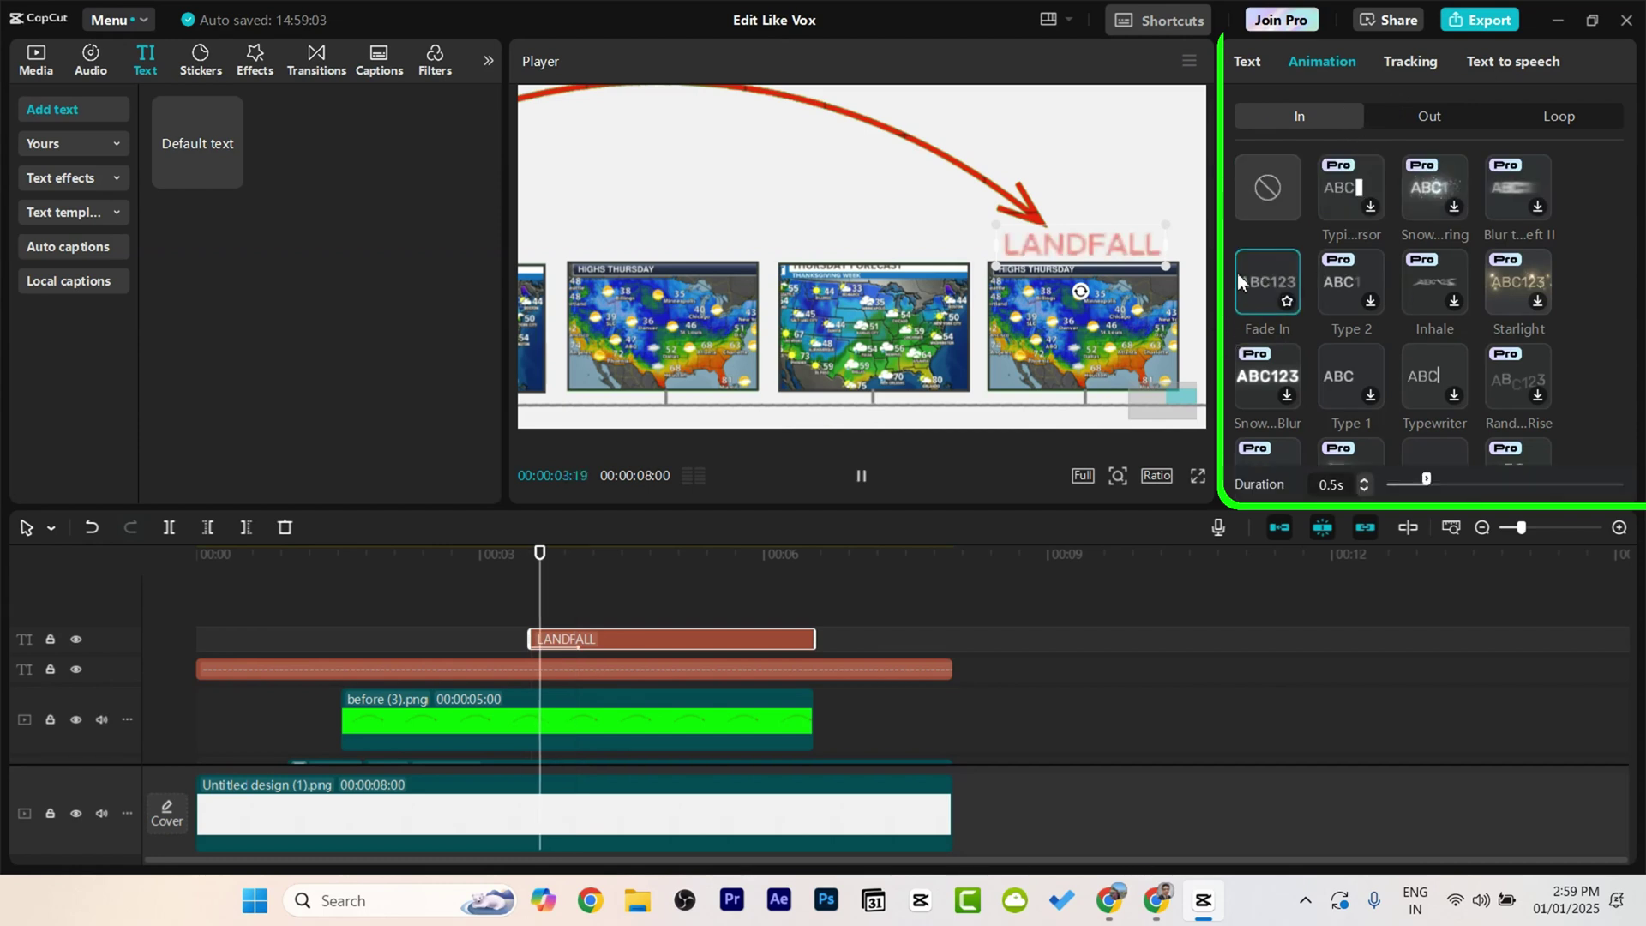
click(1333, 373)
drag(1425, 480, 1416, 494)
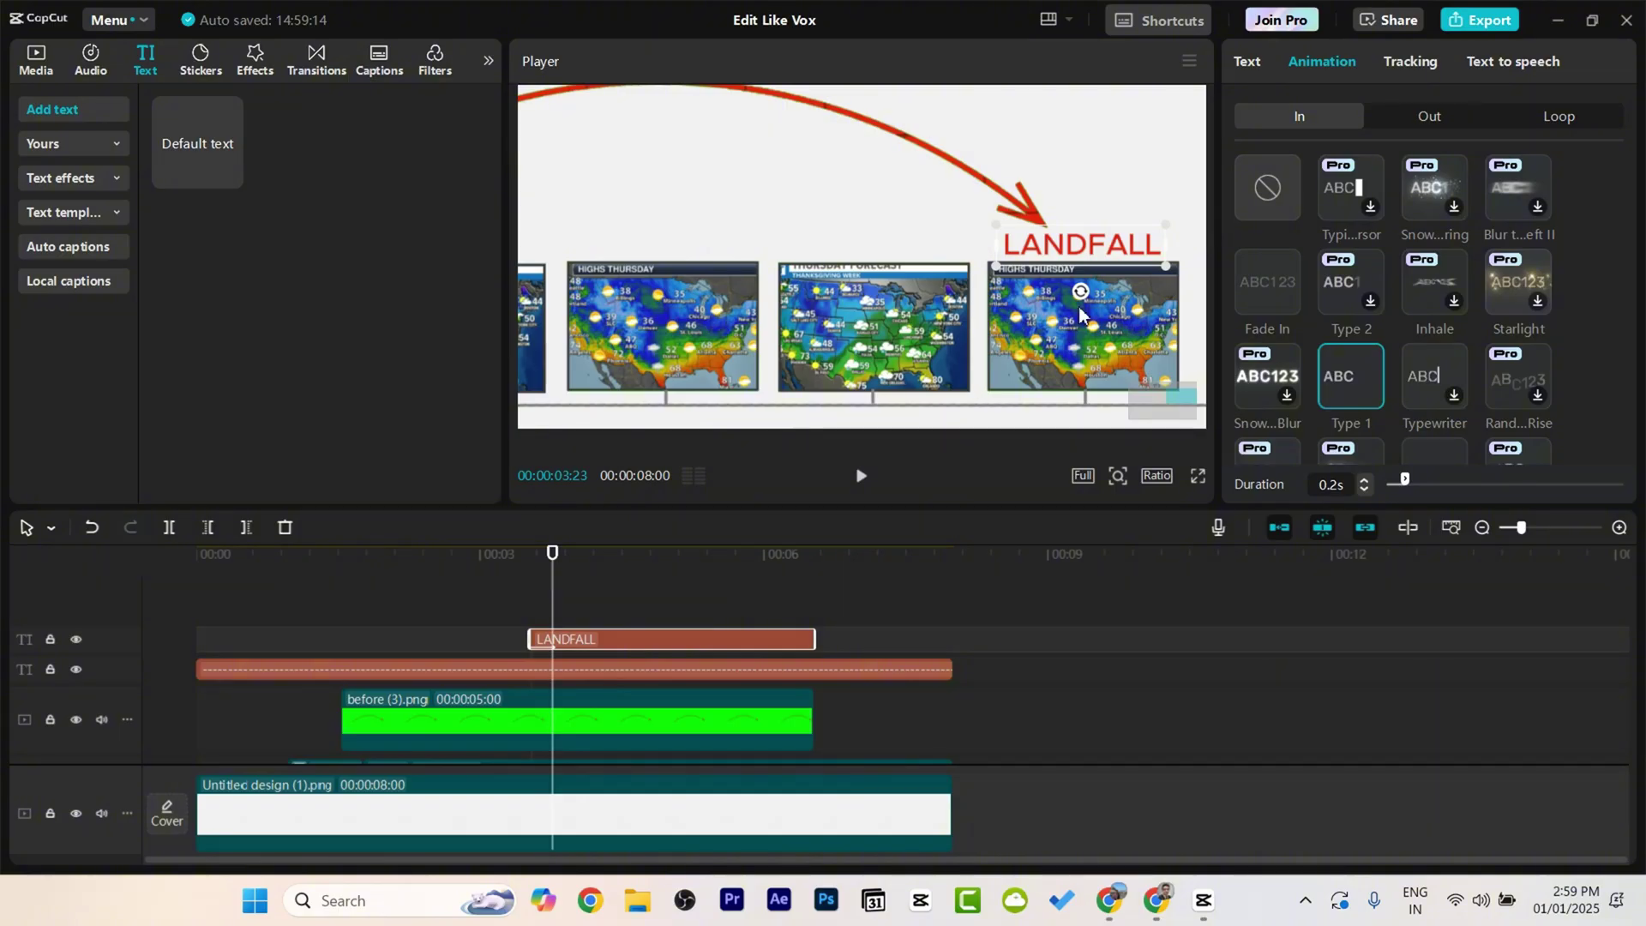
scroll(1079, 307, down, 2)
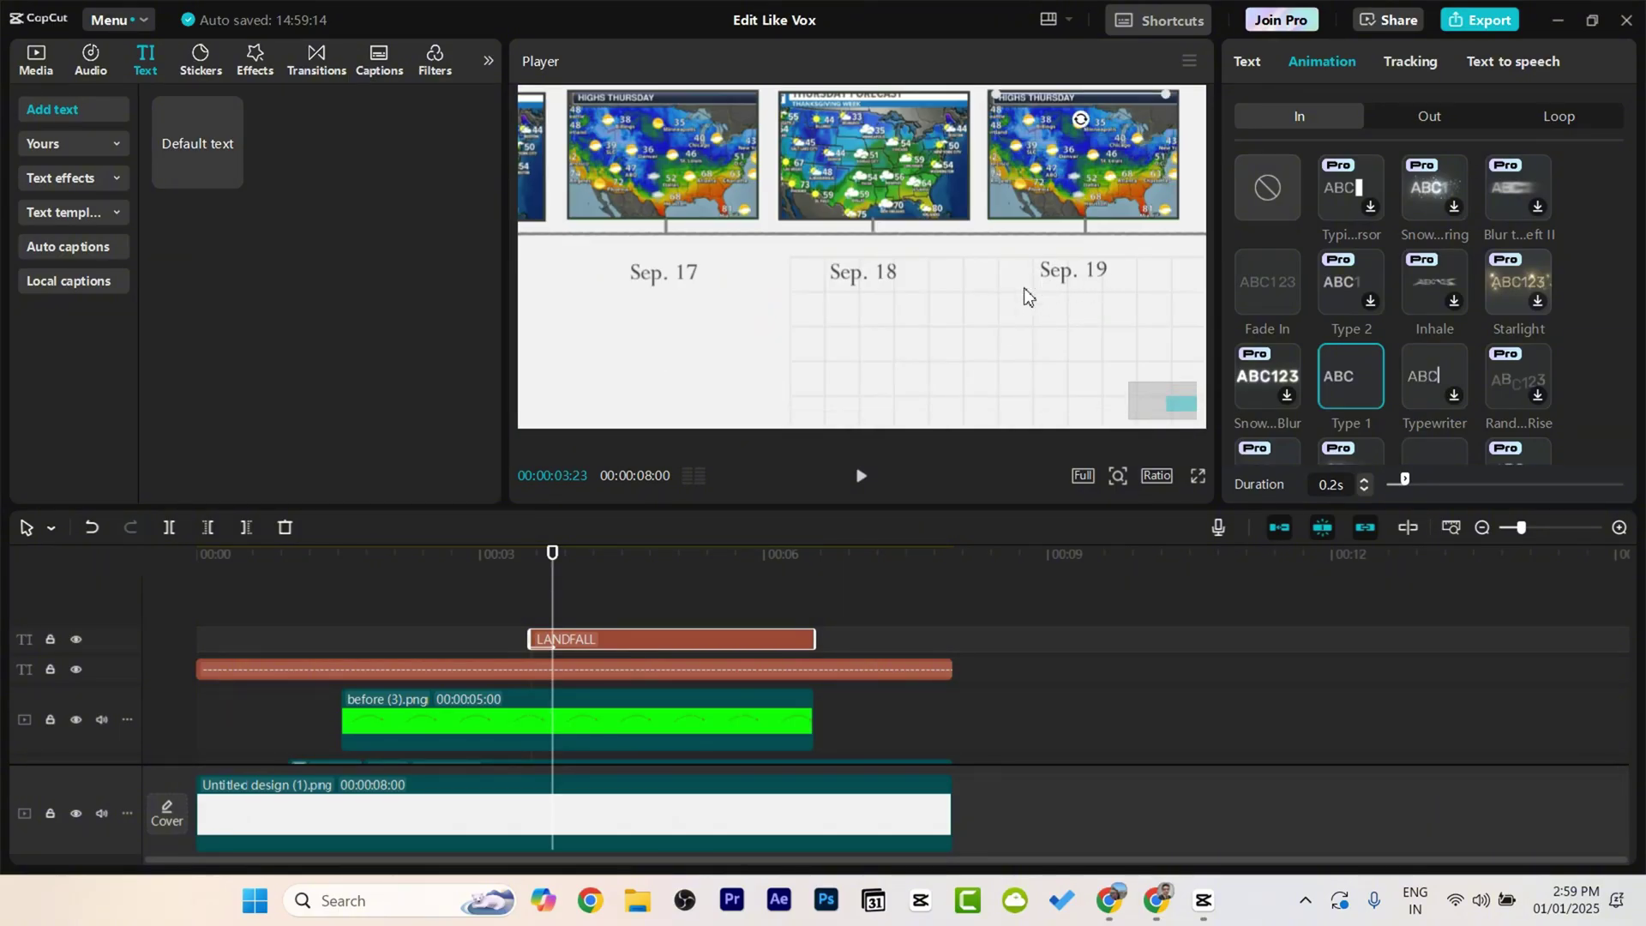
click(476, 589)
scroll(766, 403, down, 1)
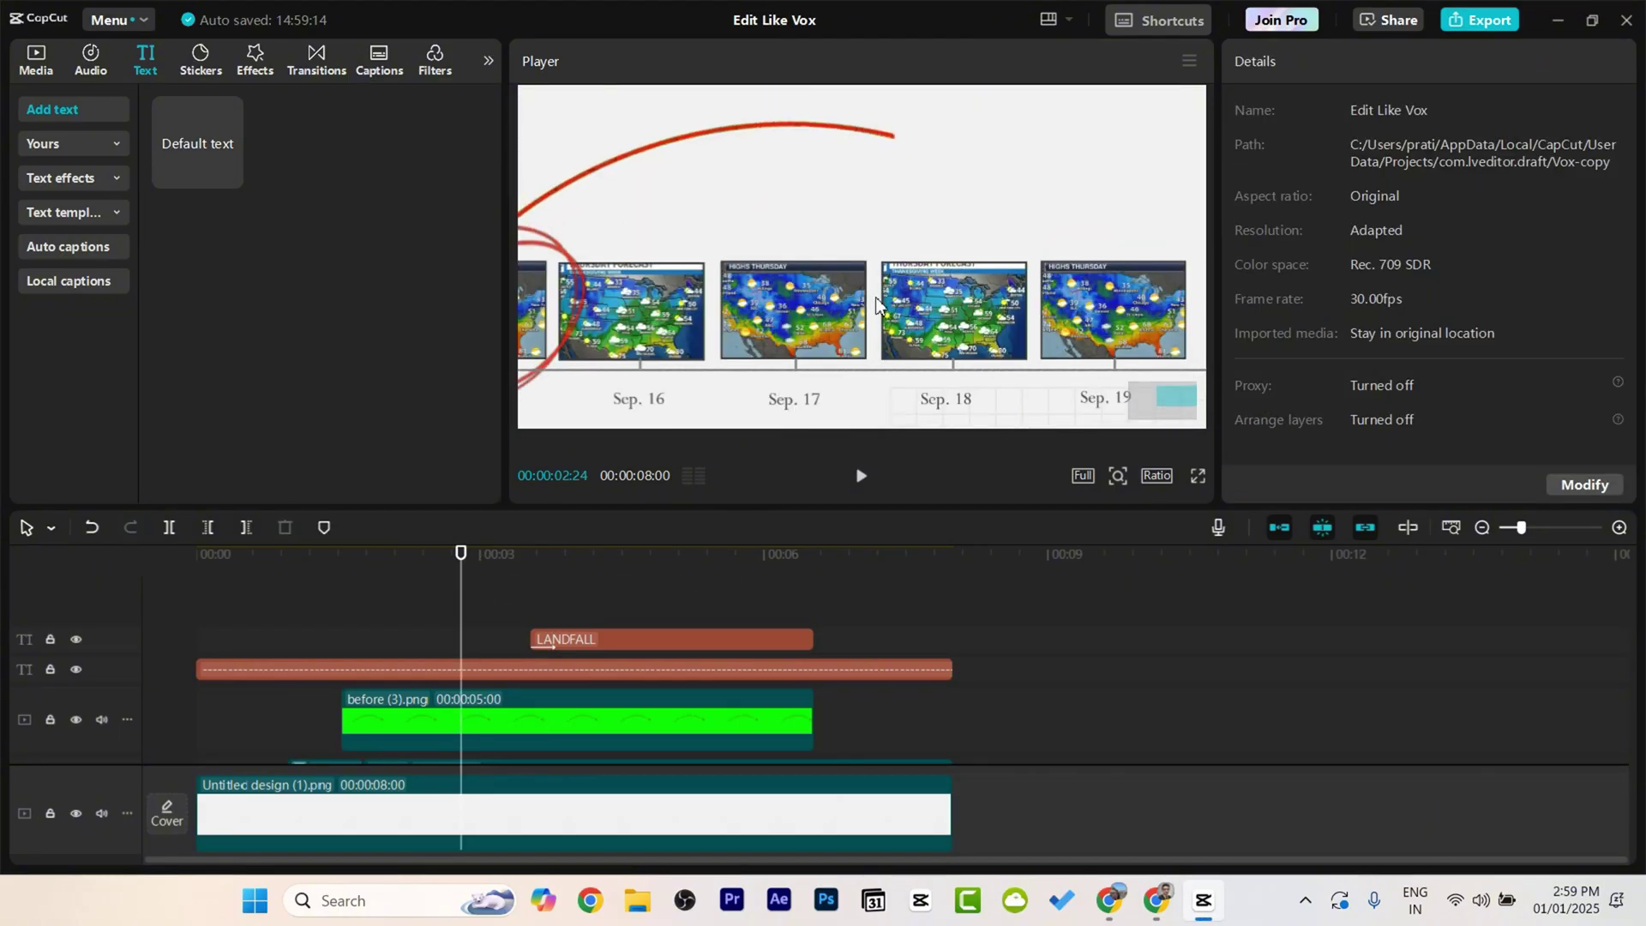
key(space)
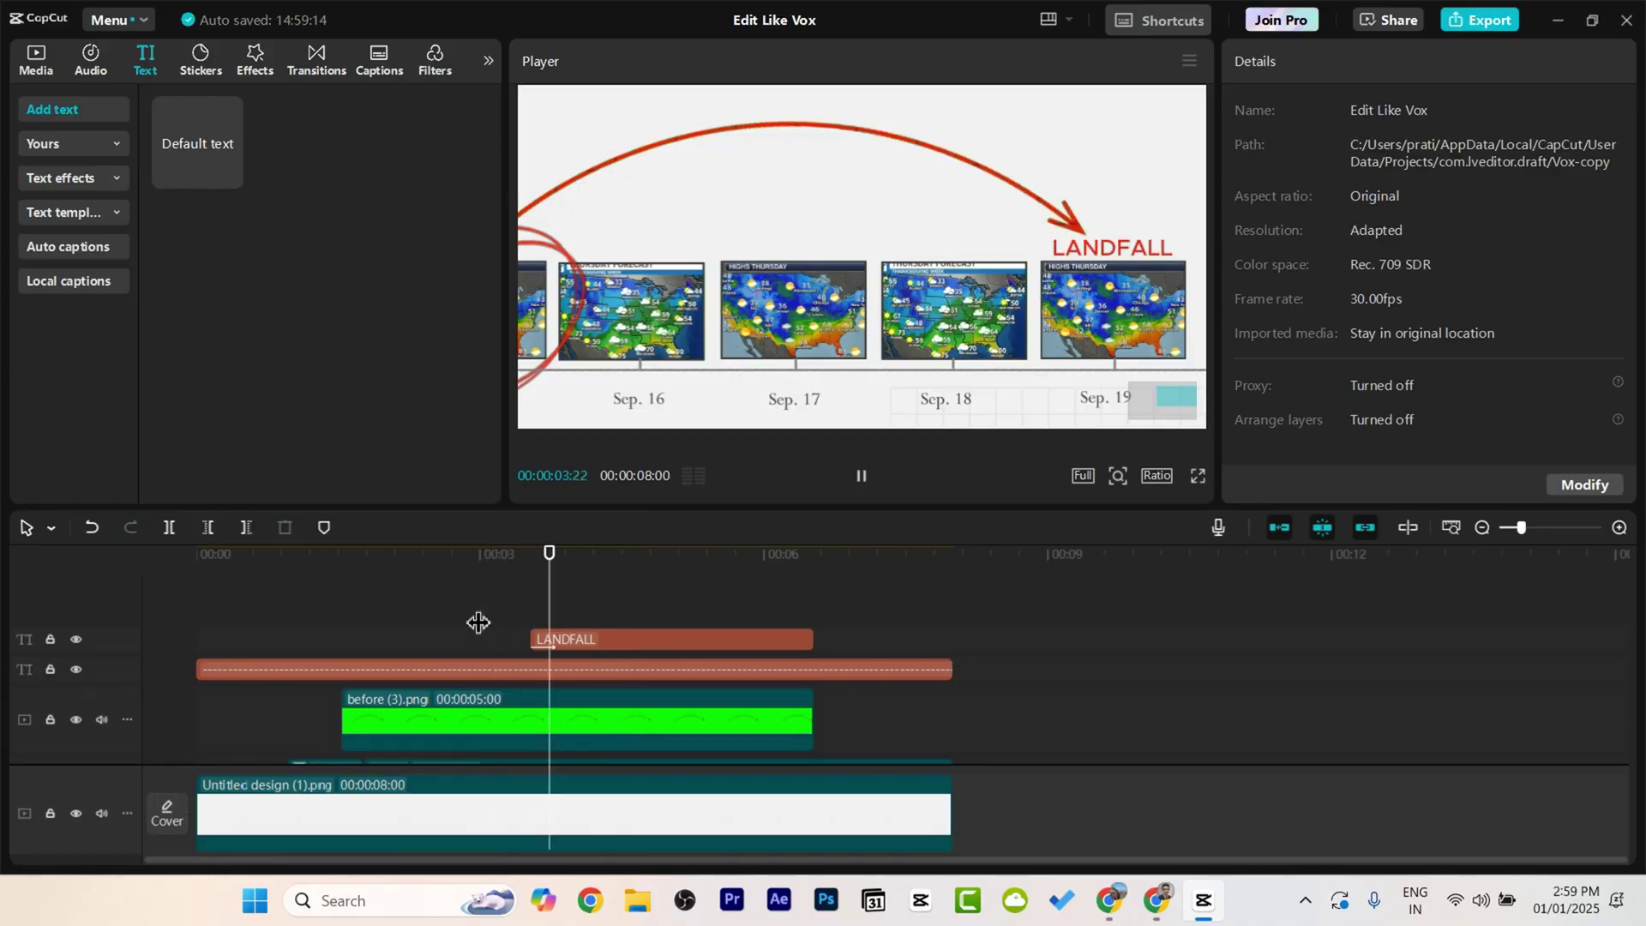
key(space)
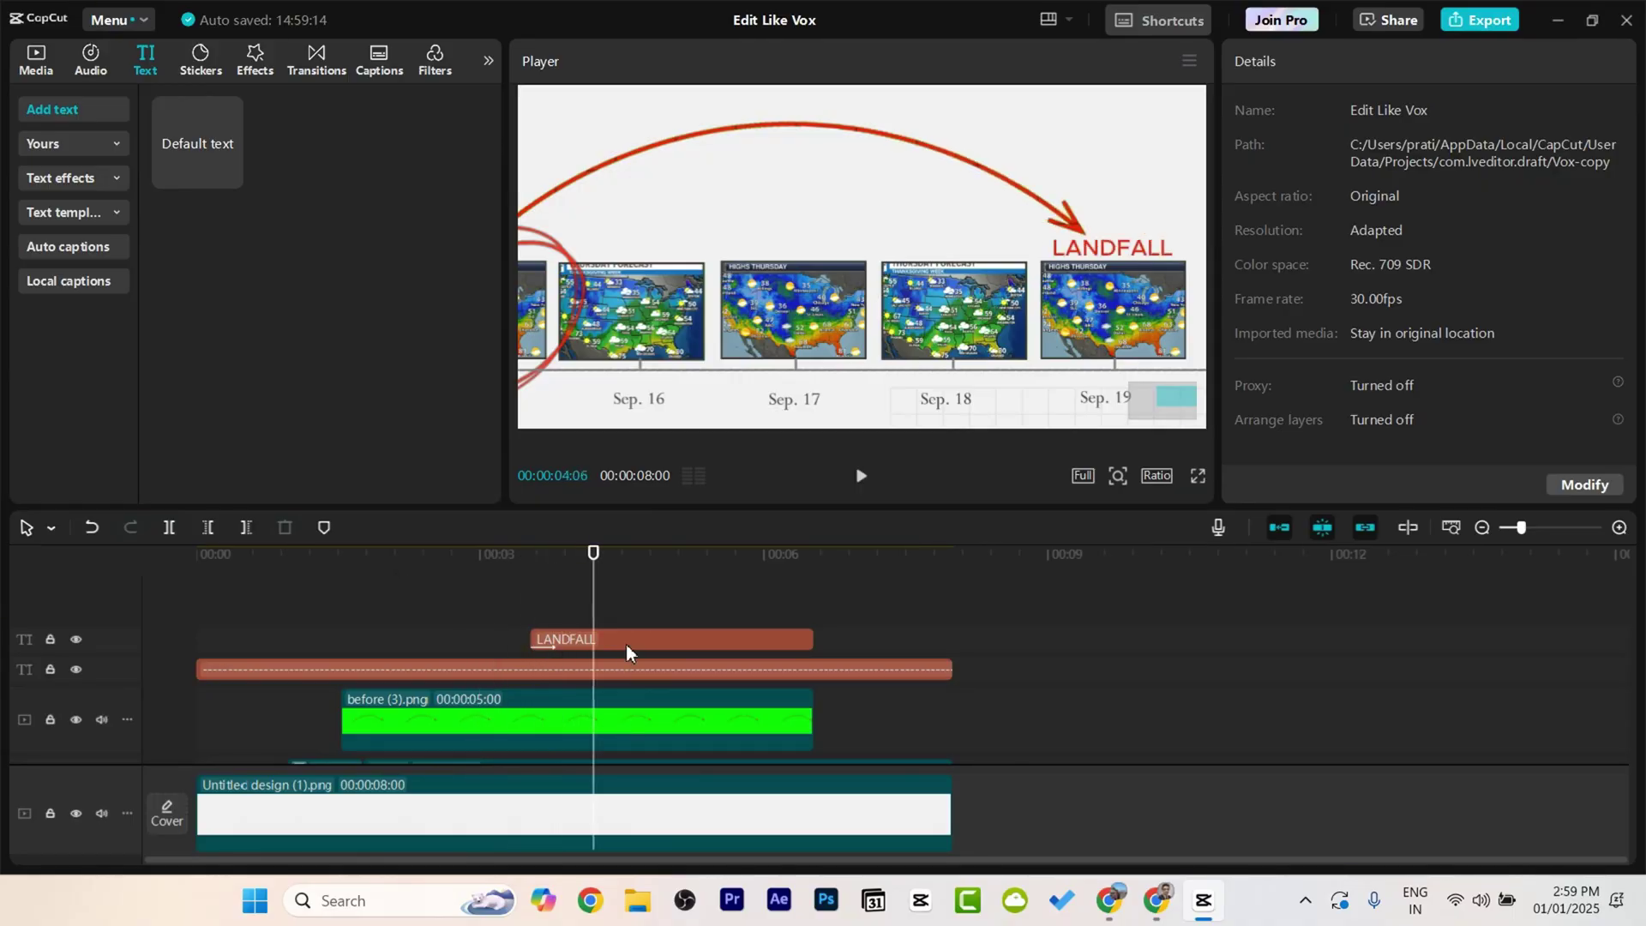
Step: Lengthen the Type 1 entrance animation on the LANDFALL text slightly
click(657, 641)
click(1322, 62)
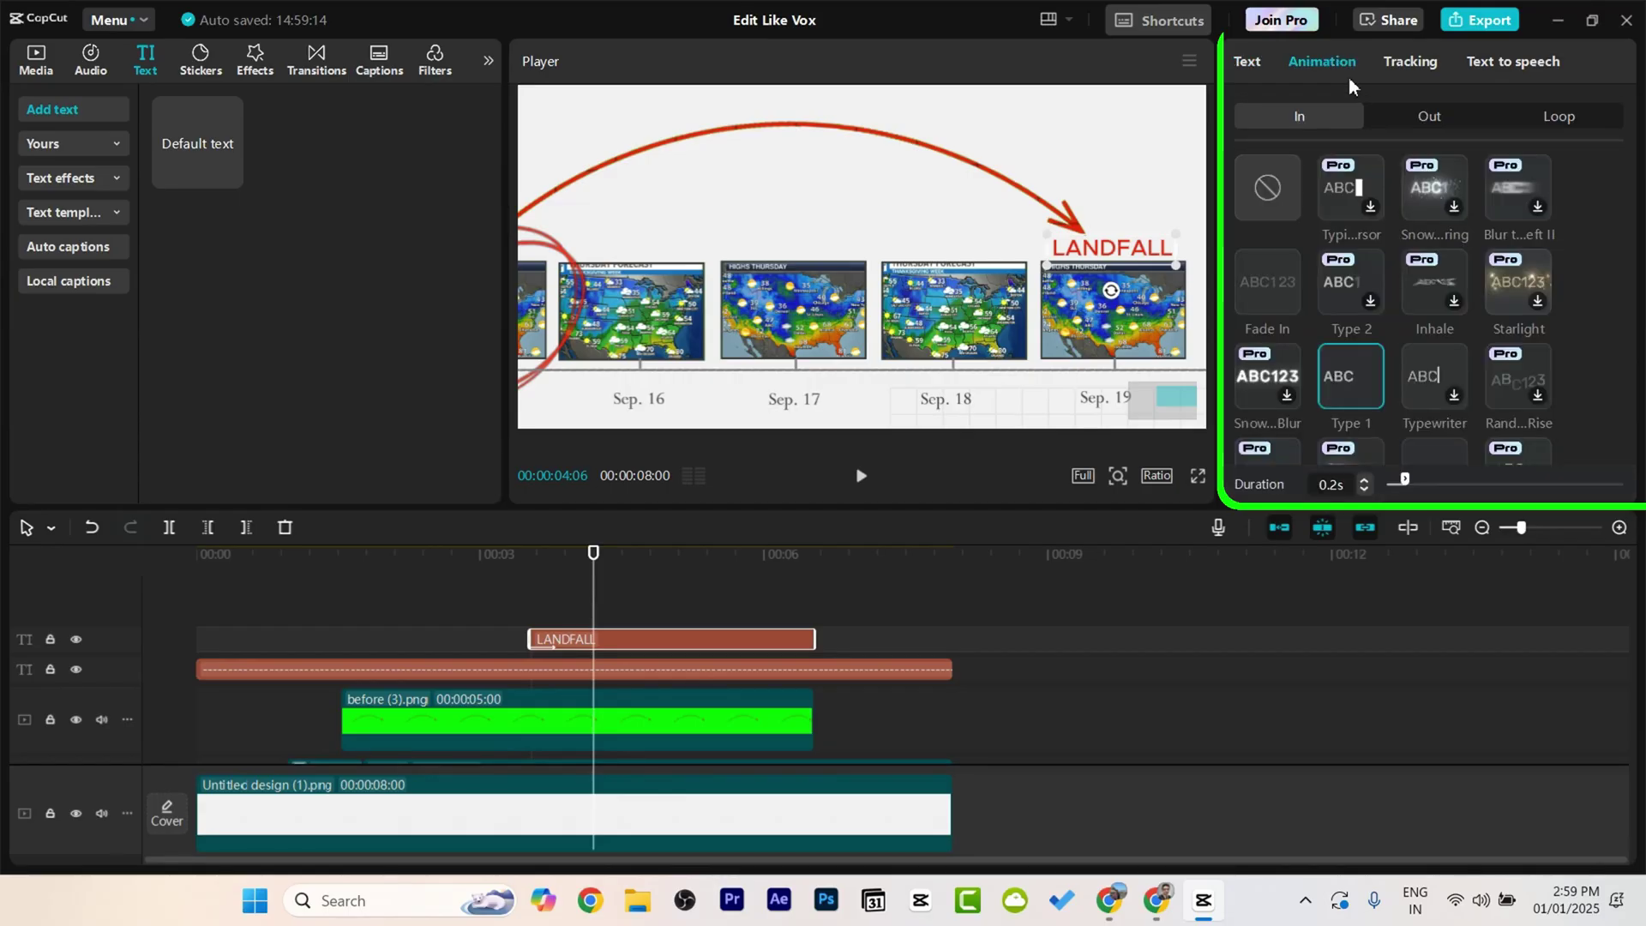
drag(1406, 485, 1415, 489)
Step: Inside Compound clip8, move the nested Compound clip7 earlier so the Sep. 19 highlight starts at 00:00:03:15
click(533, 595)
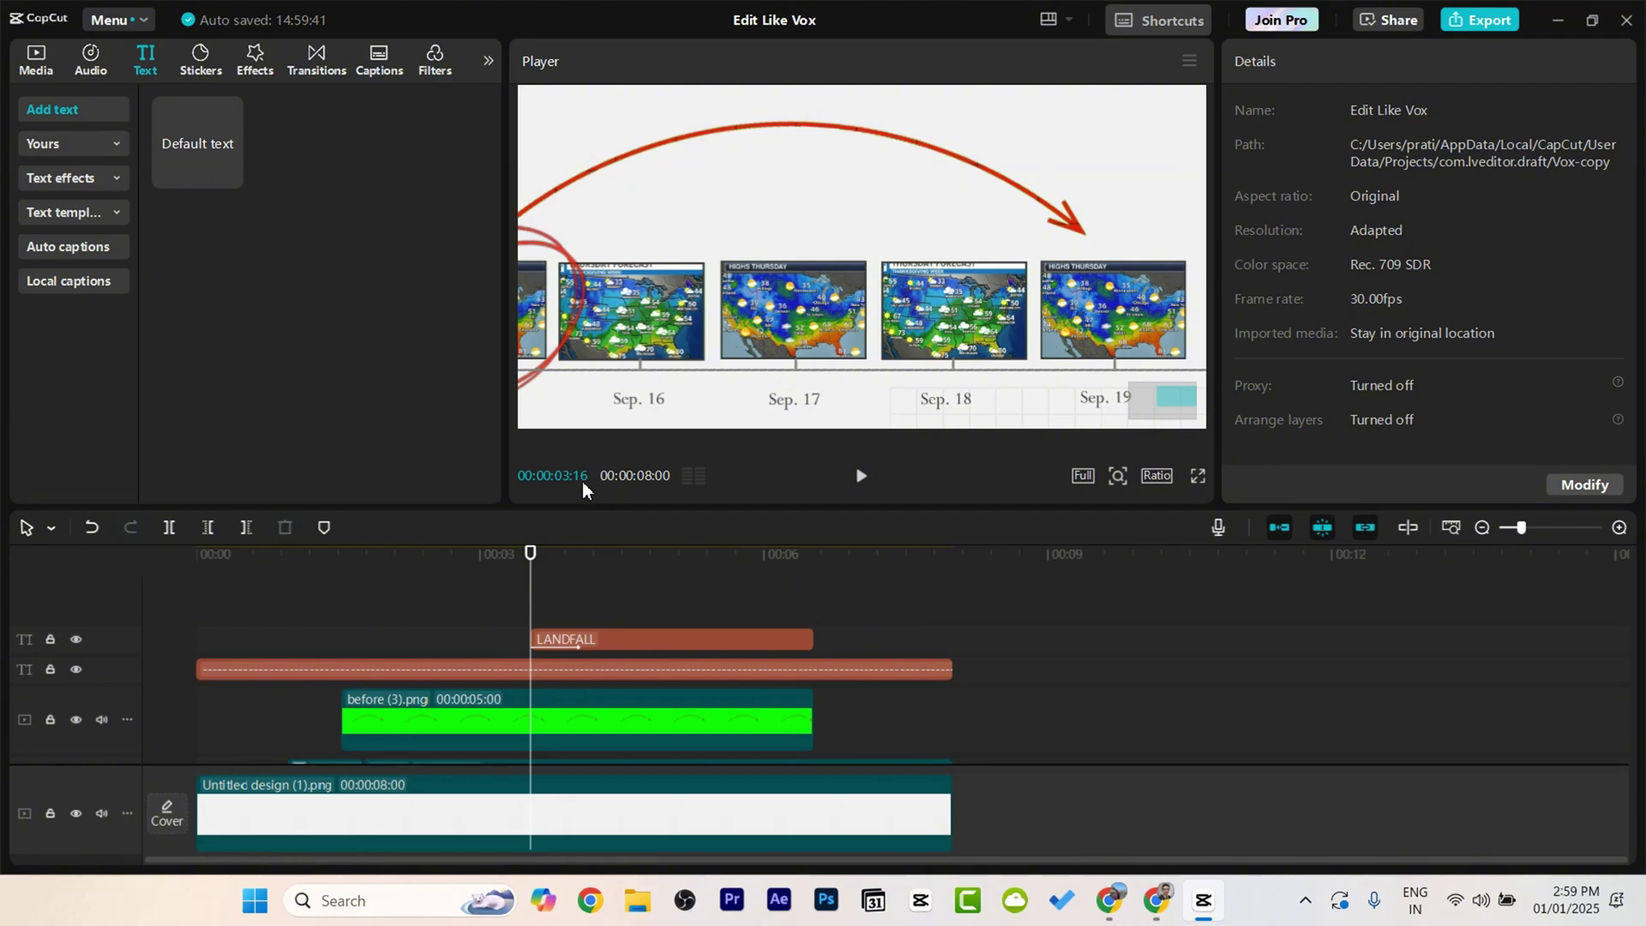
scroll(583, 610, down, 1)
scroll(528, 702, down, 1)
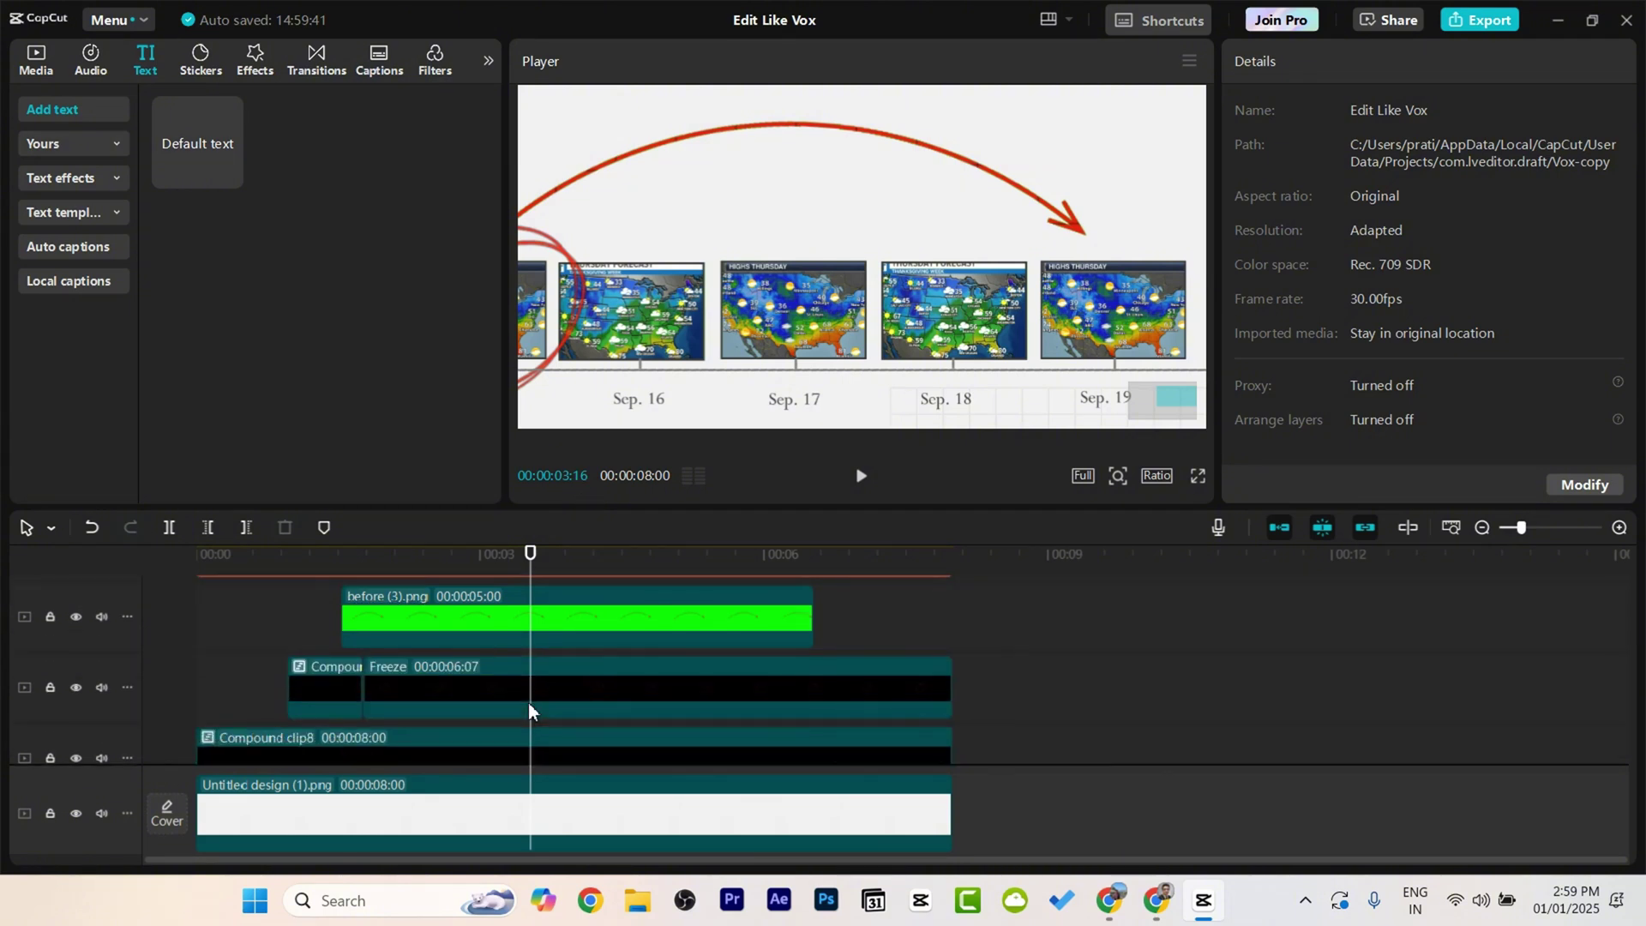
scroll(529, 702, down, 1)
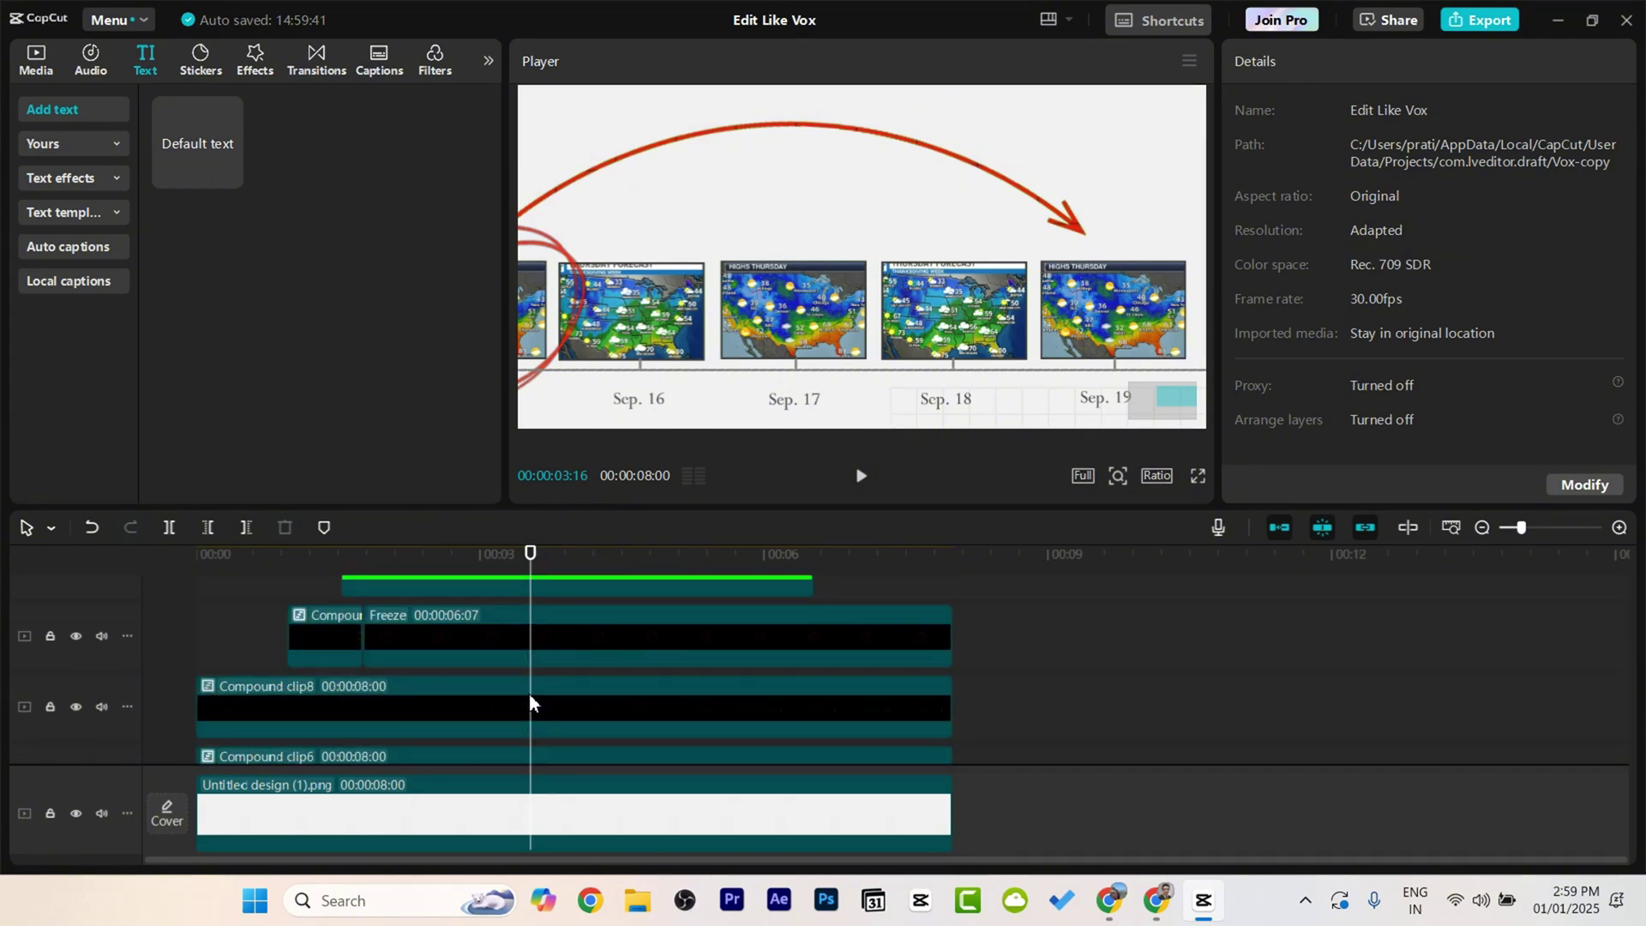
double_click(531, 699)
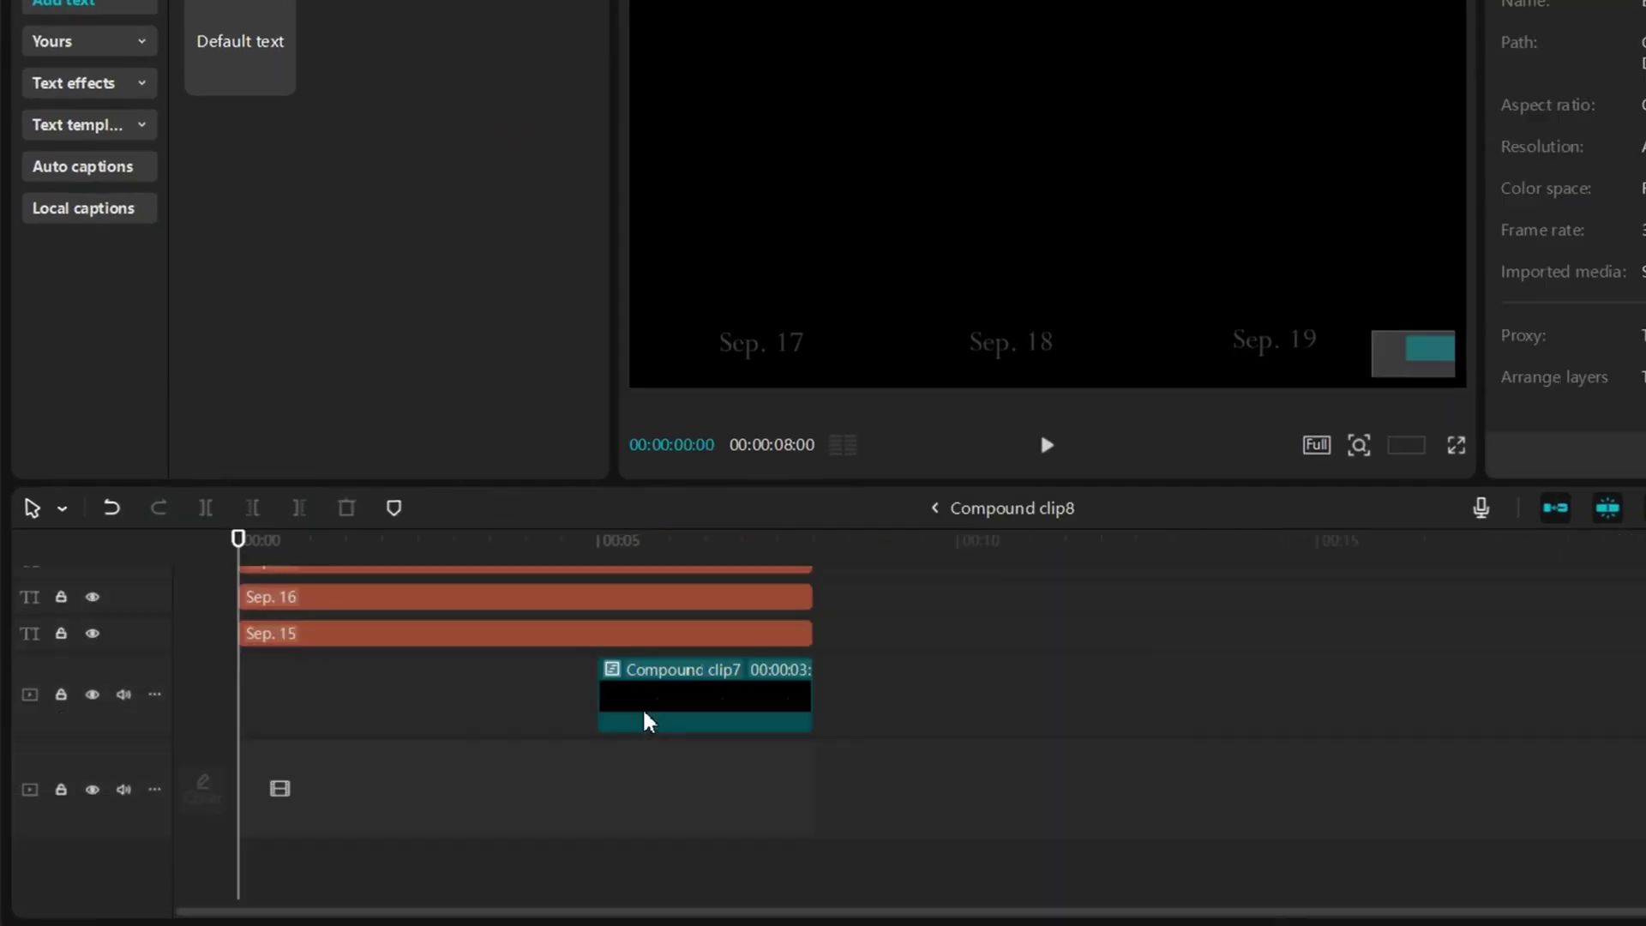
drag(645, 713, 518, 732)
click(432, 549)
drag(432, 562, 490, 562)
drag(551, 727, 614, 733)
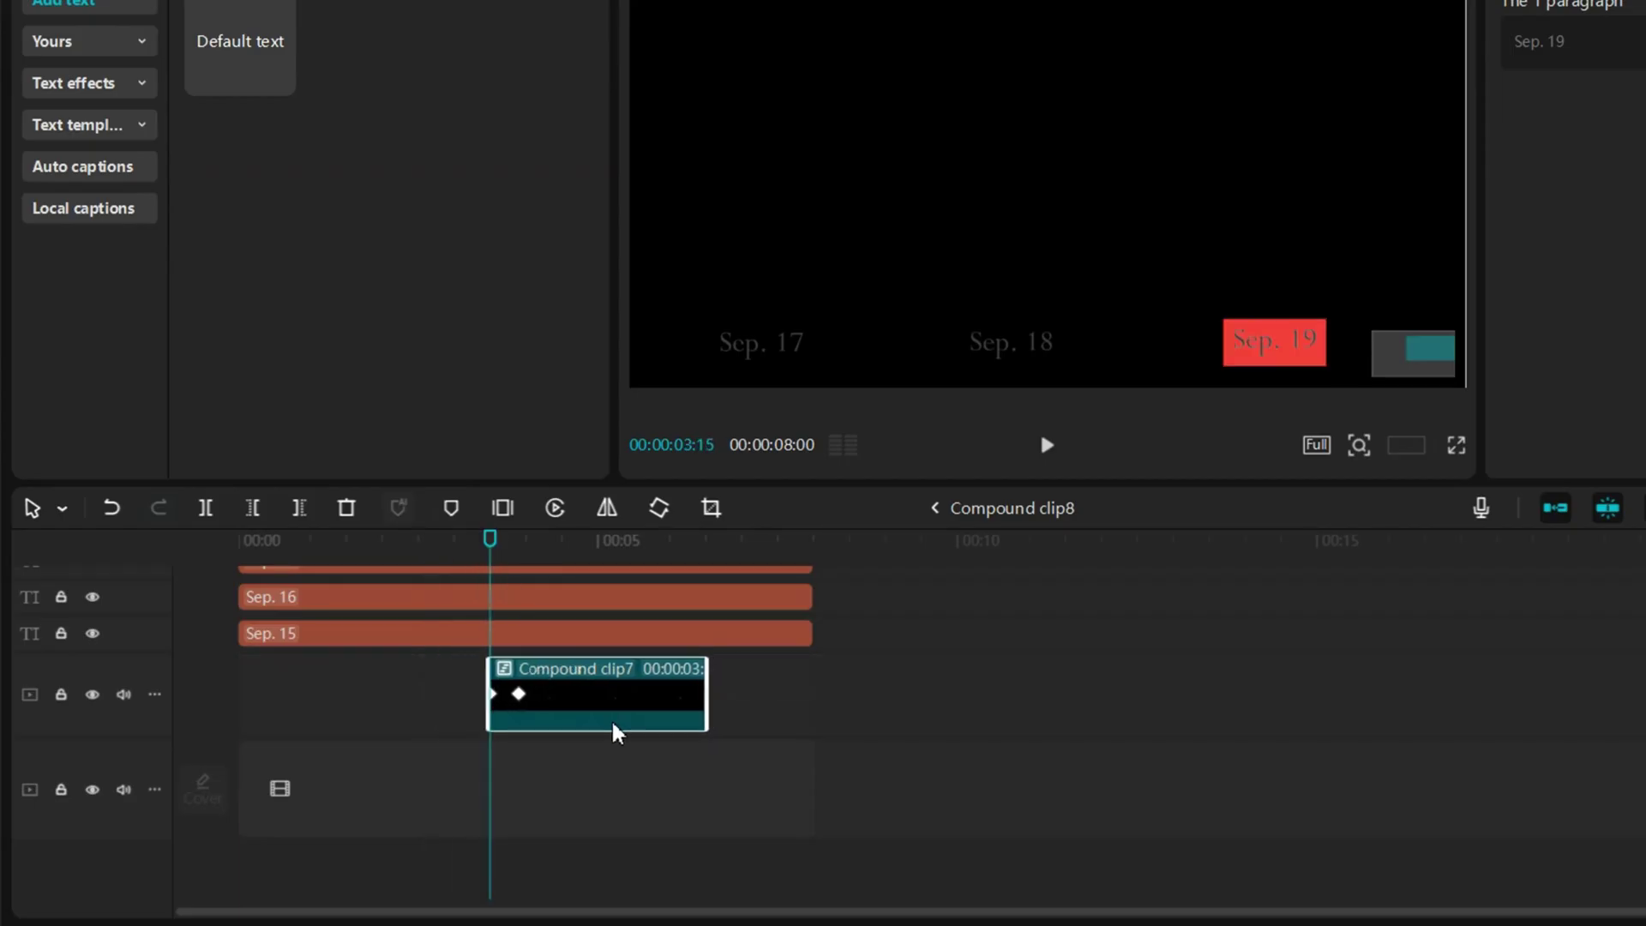
Step: Extend the Sep. 19 text inside Compound clip7 and stretch Compound clip7 to the end of Compound clip8, lasting 00:00:04:15
double_click(618, 702)
drag(813, 667, 1357, 661)
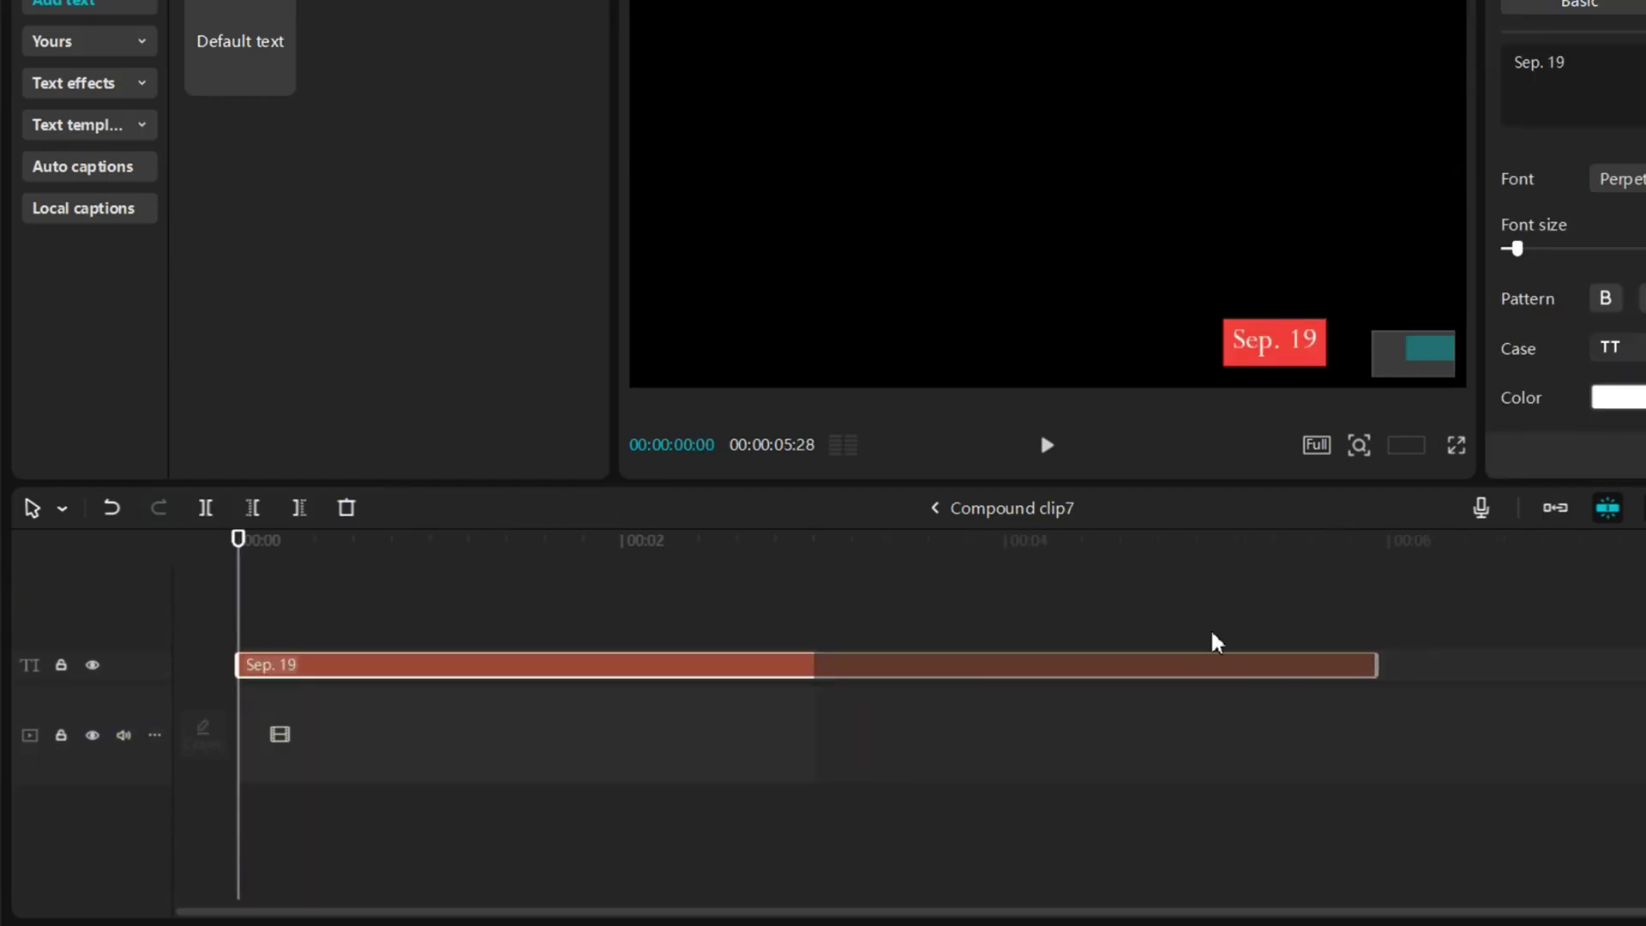
click(934, 509)
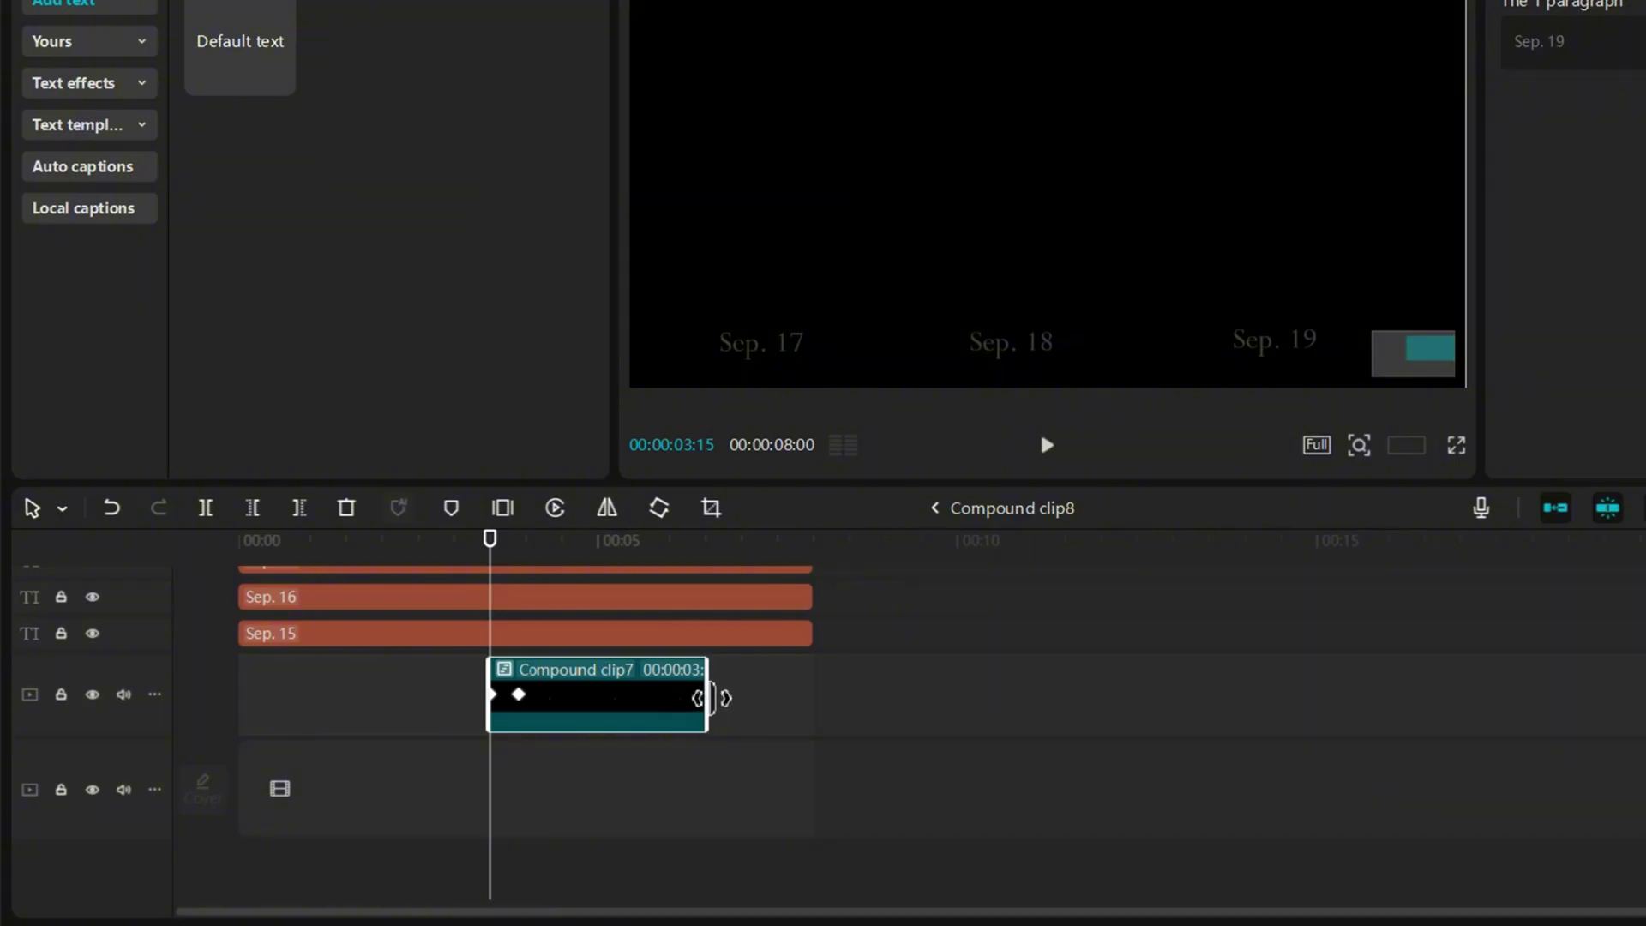
drag(710, 697, 819, 696)
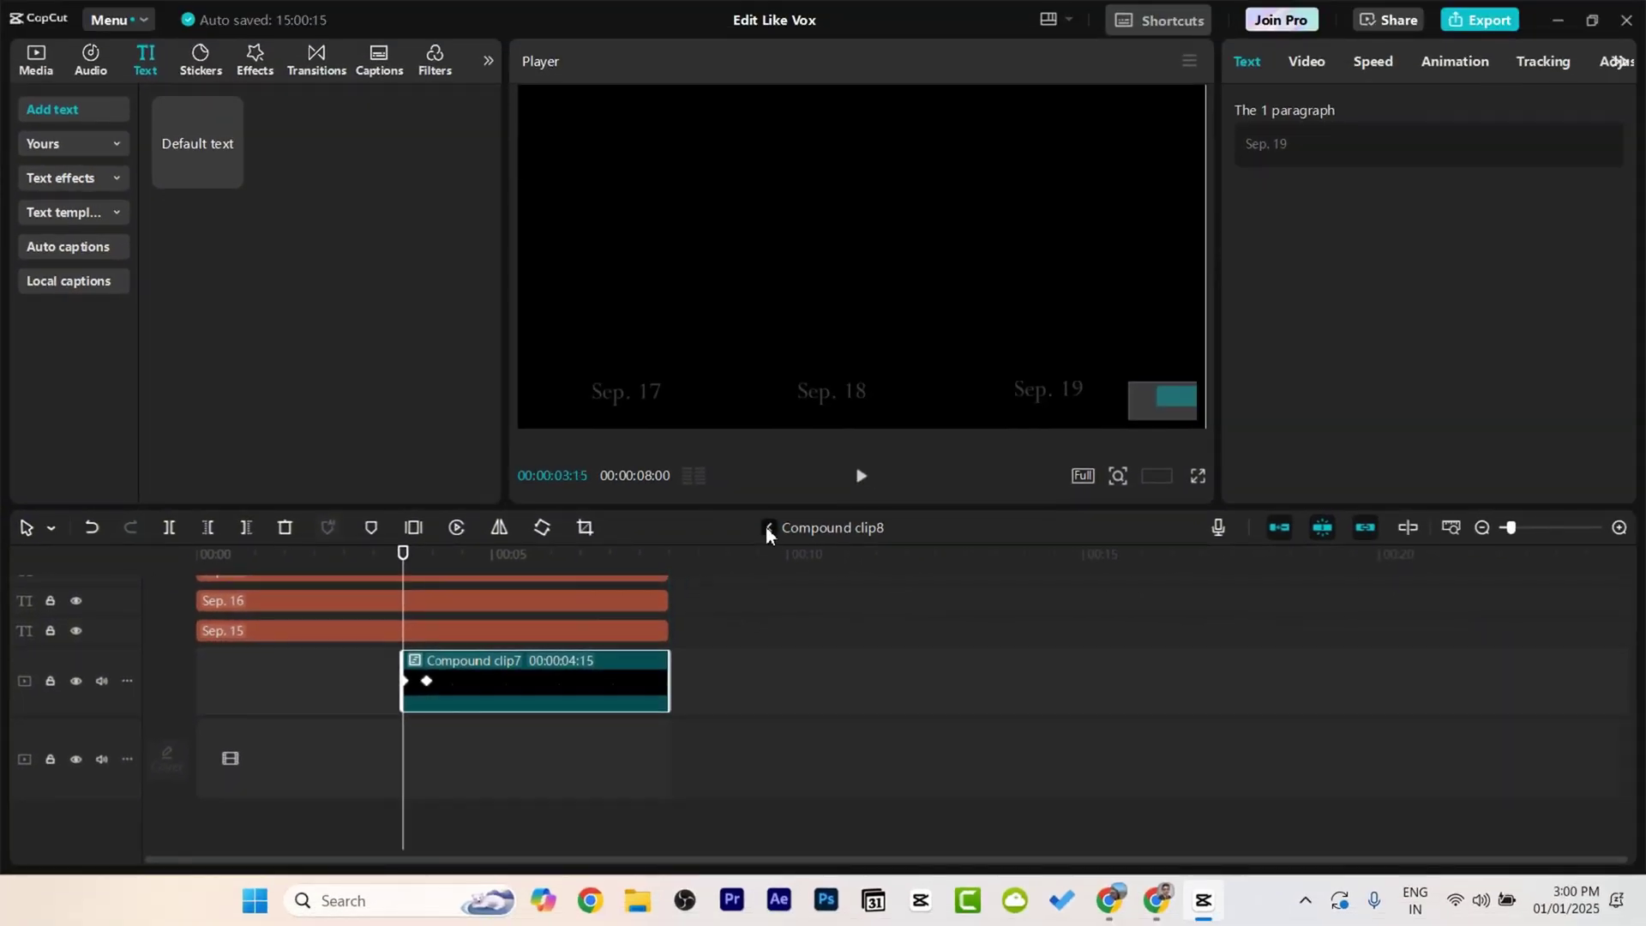
Step: Return to the main timeline and preview the arrow, LANDFALL label and Sep. 19 highlight
click(768, 529)
key(space)
click(409, 564)
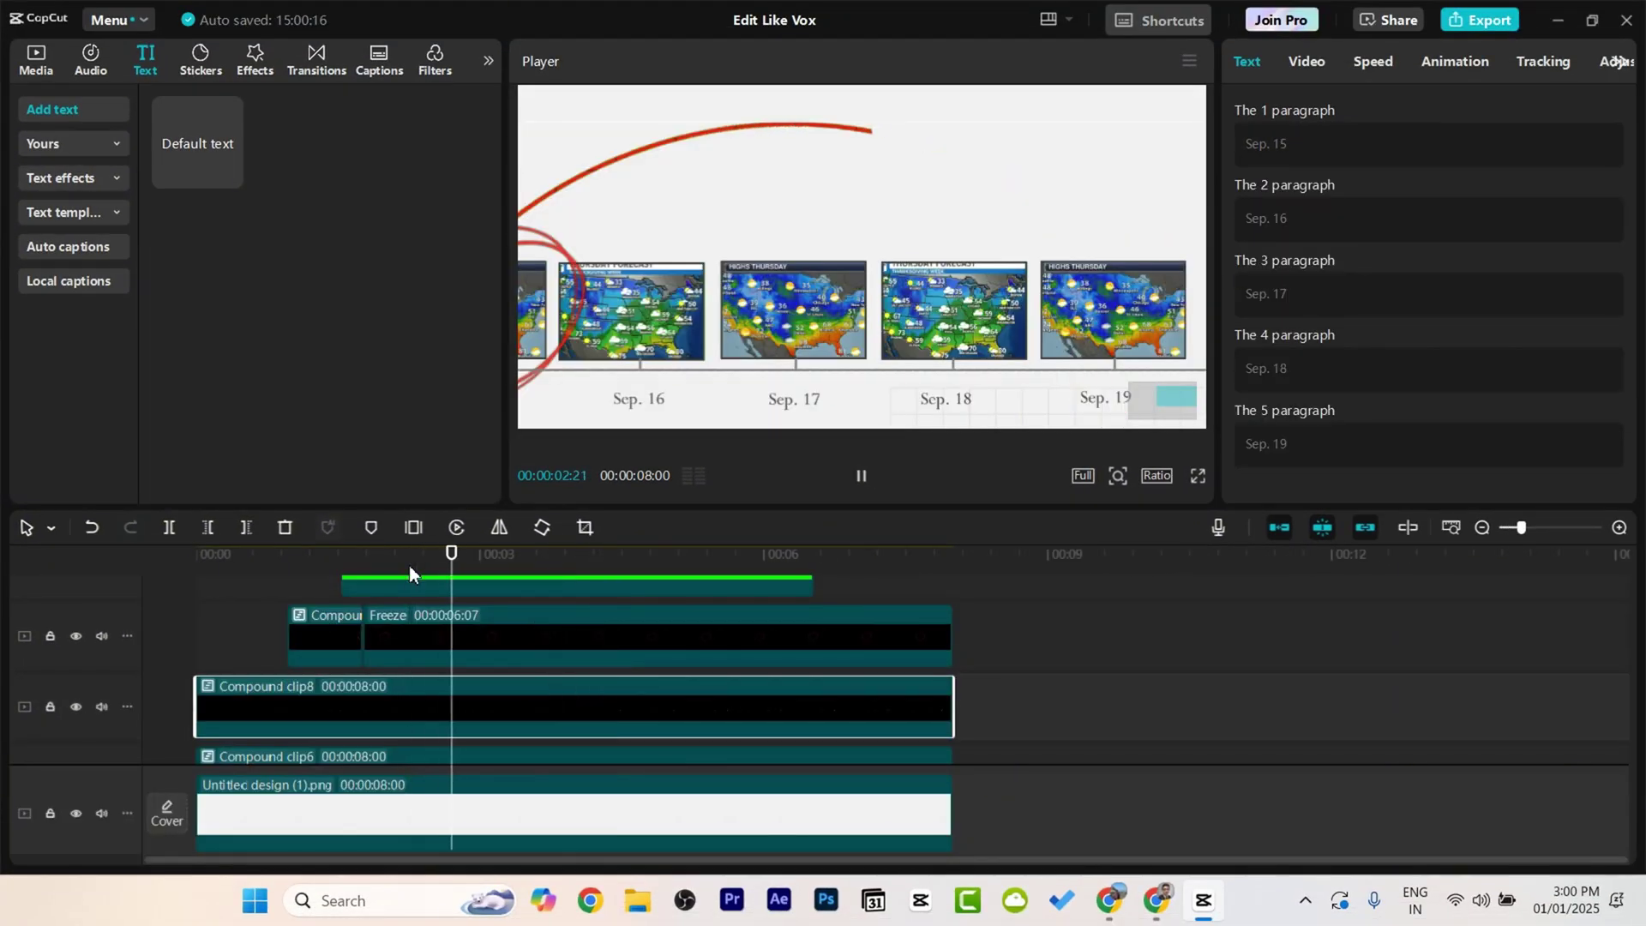
key(space)
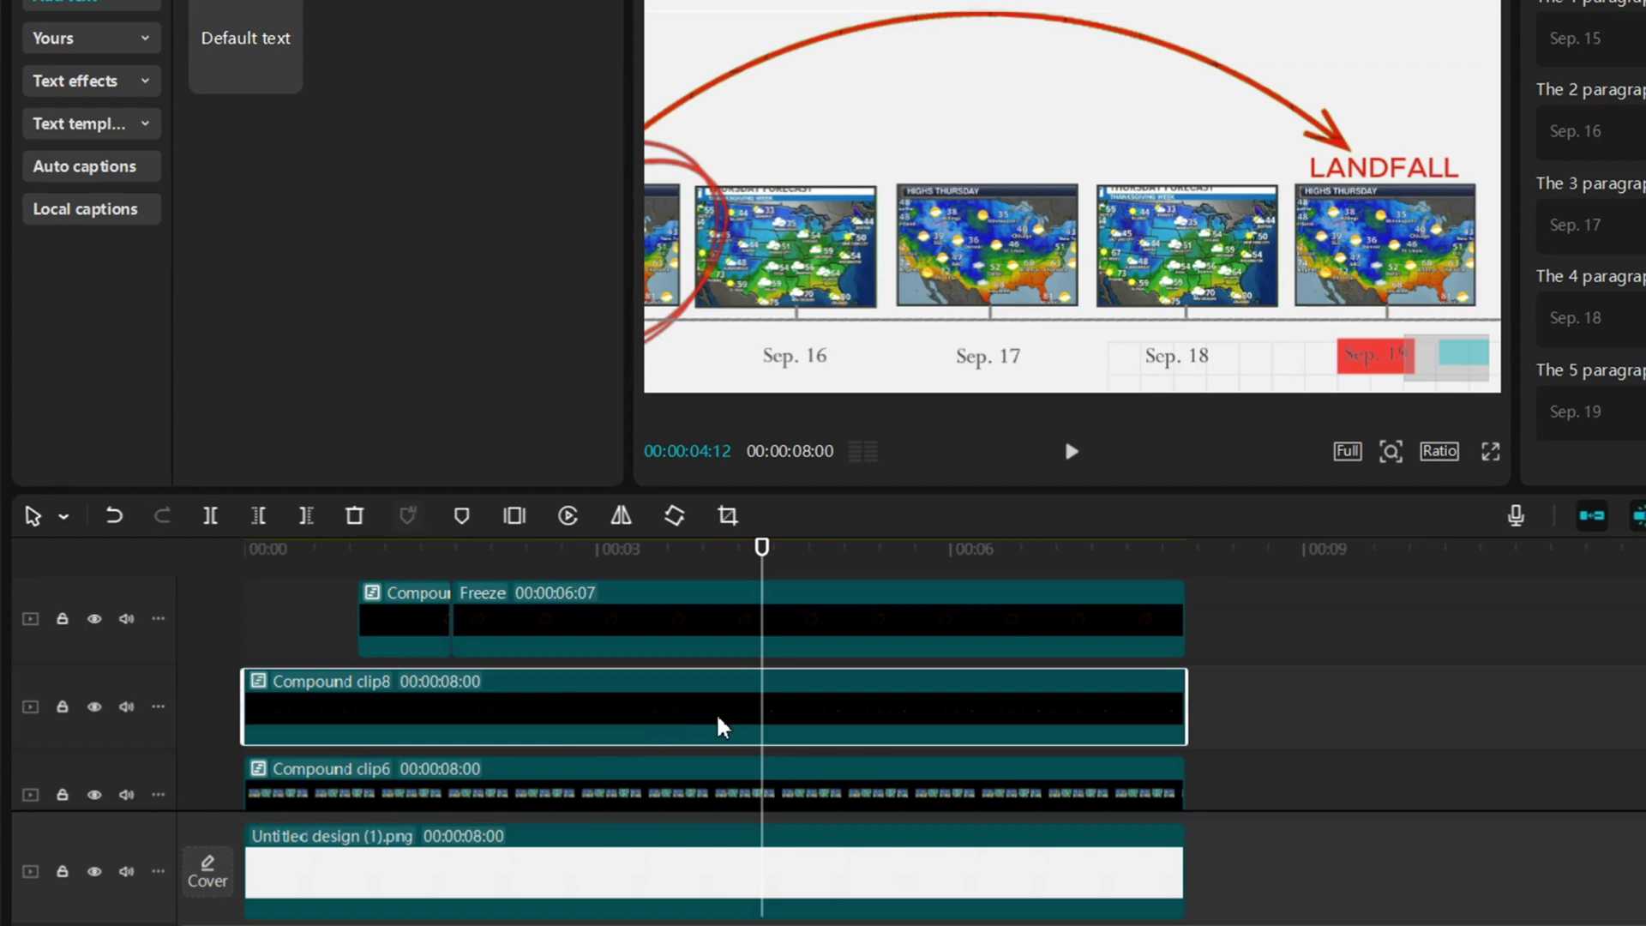
Step: Change the Sep. 19 label's background color to D40707 inside Compound clip7, and view the scene in full screen
double_click(723, 727)
double_click(713, 716)
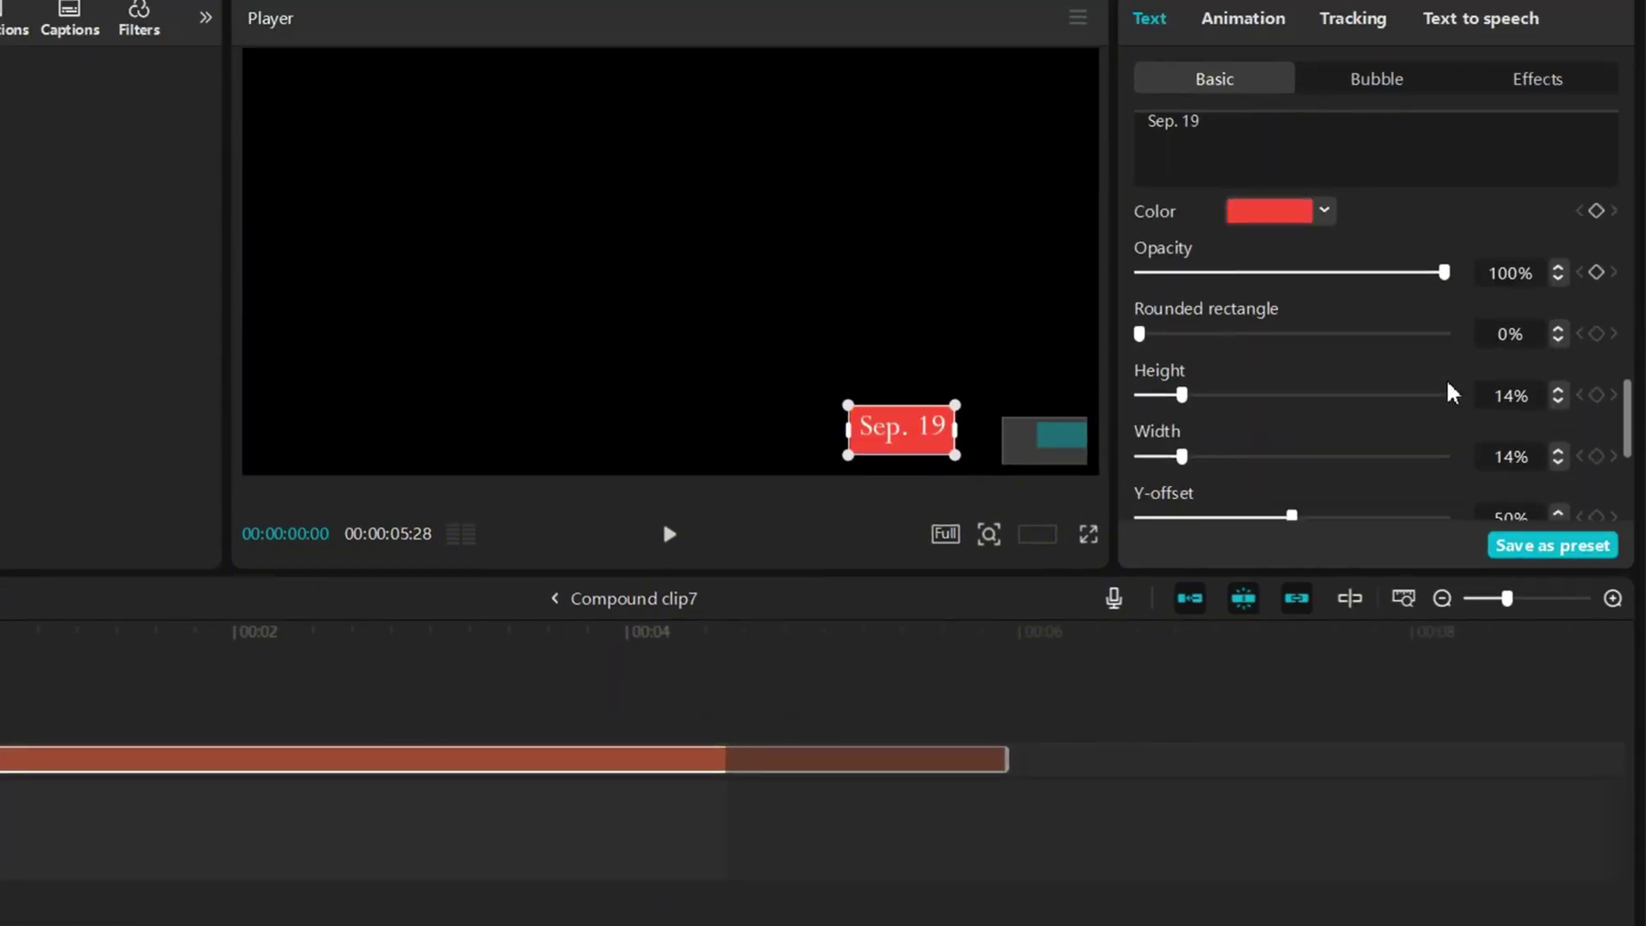
click(933, 434)
click(1324, 346)
click(1454, 409)
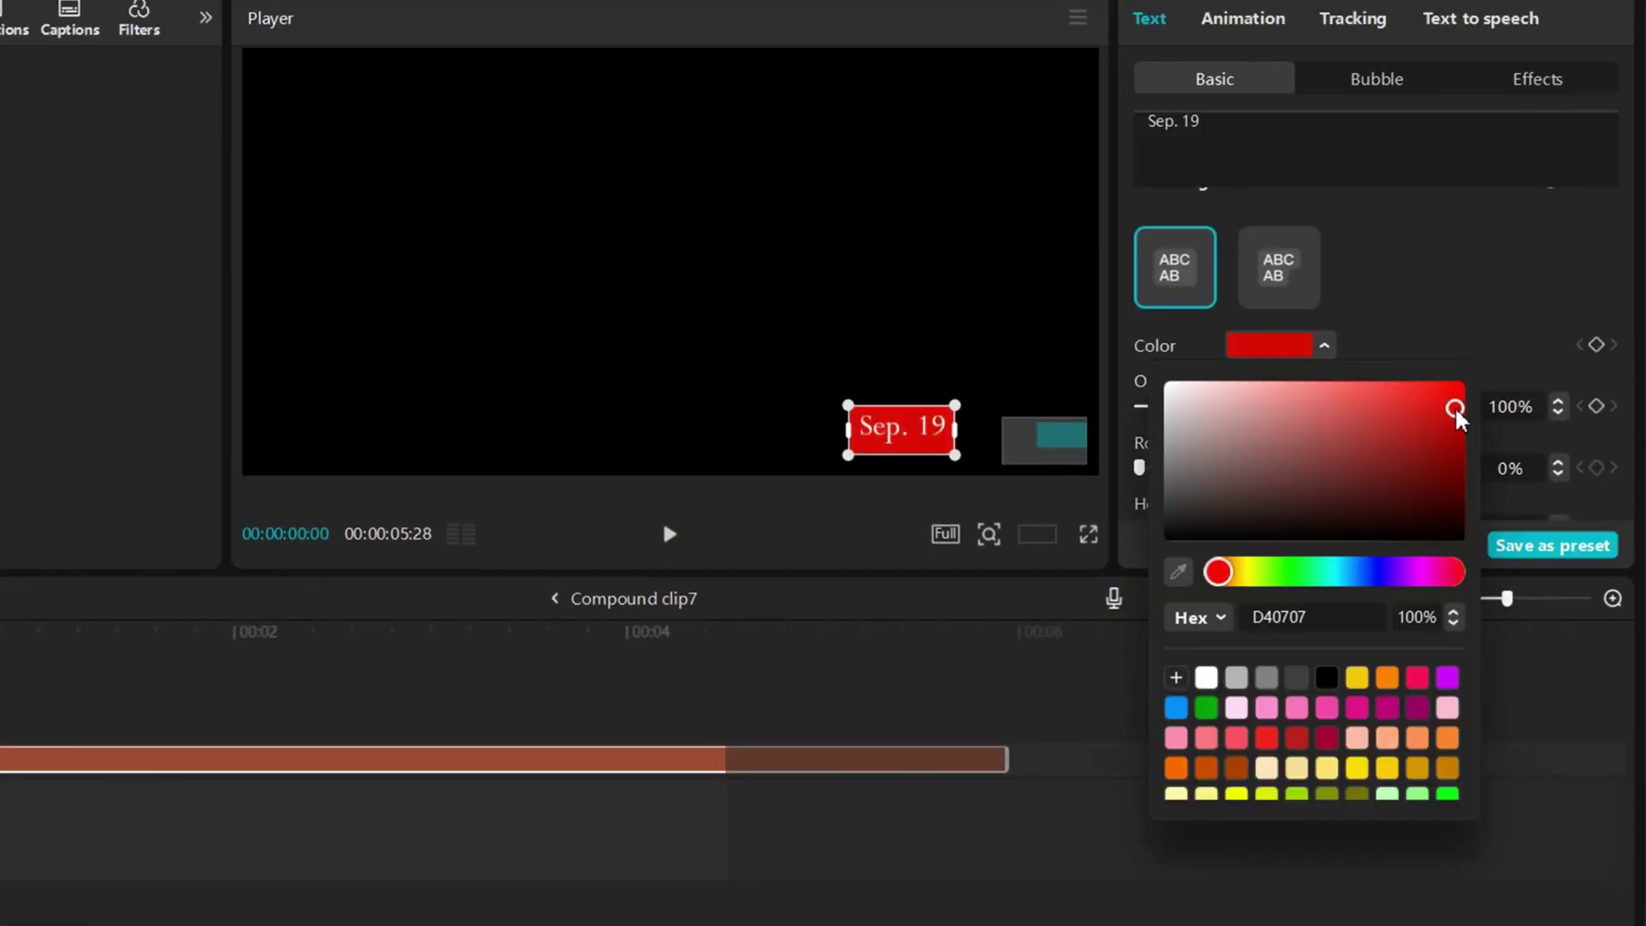
click(322, 658)
click(555, 598)
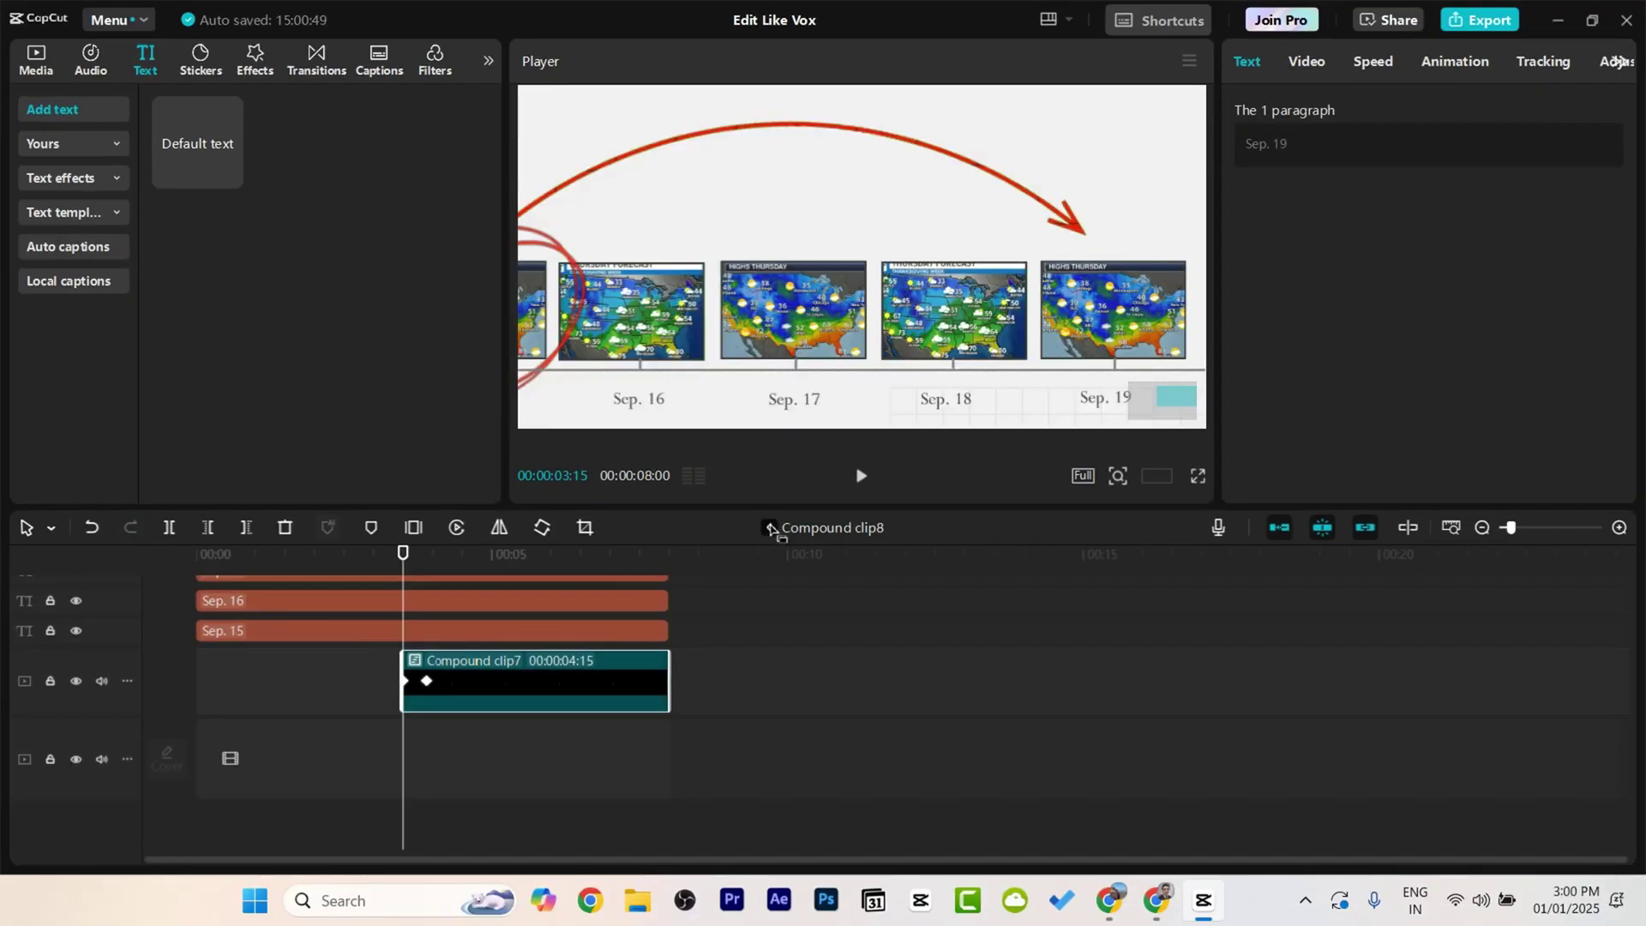
click(768, 526)
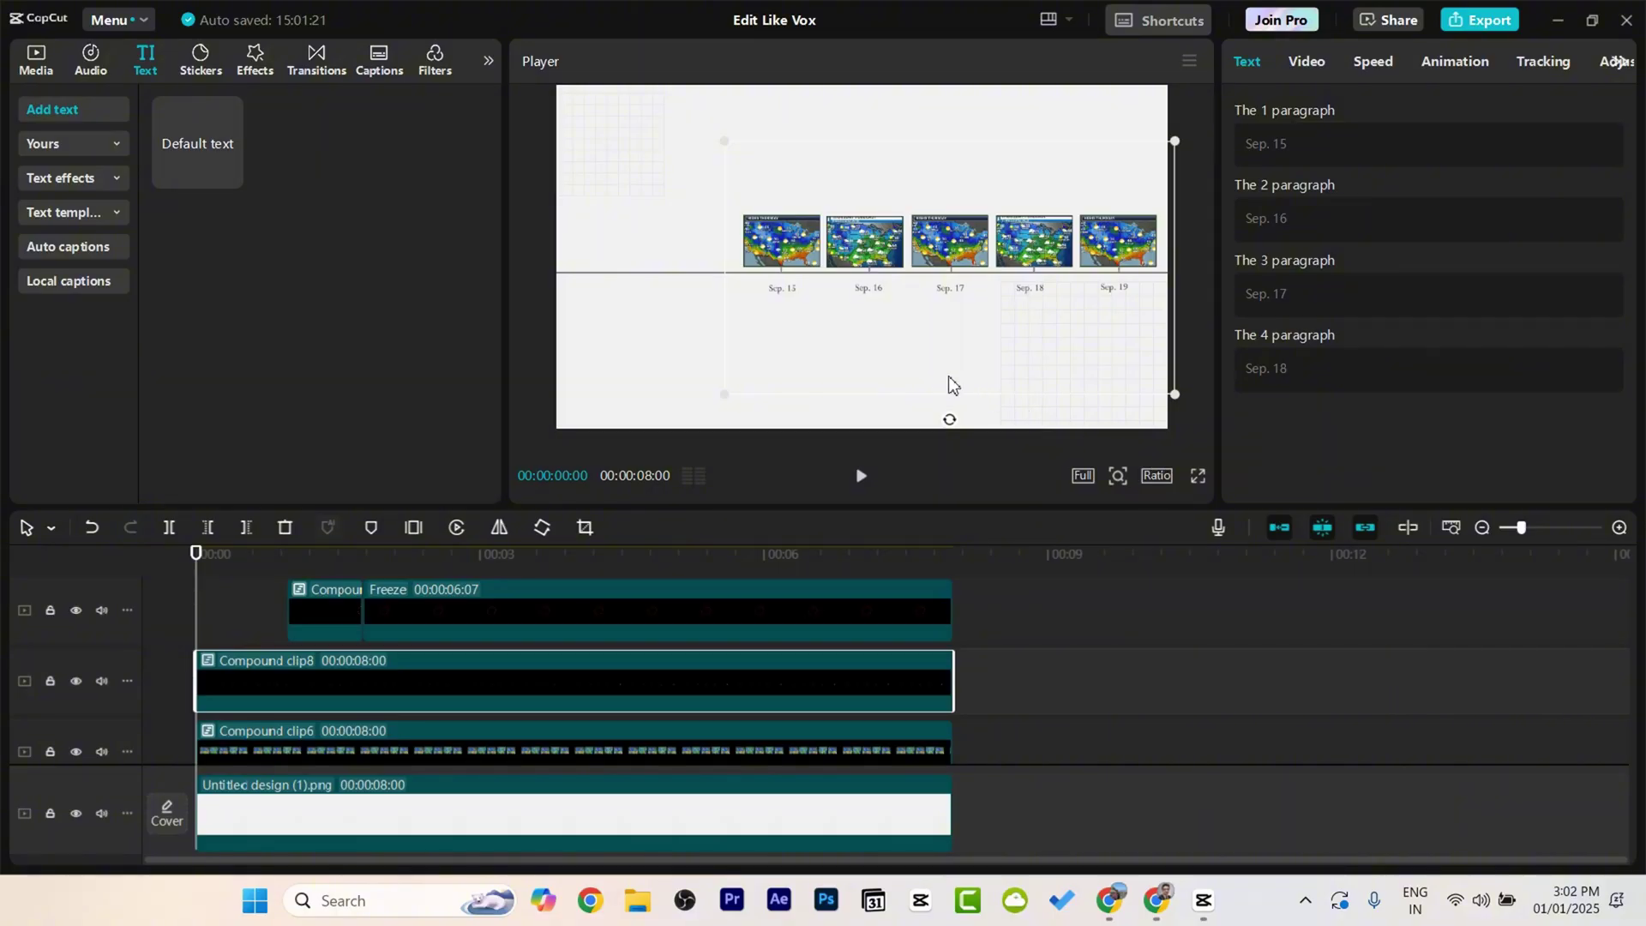
click(1197, 476)
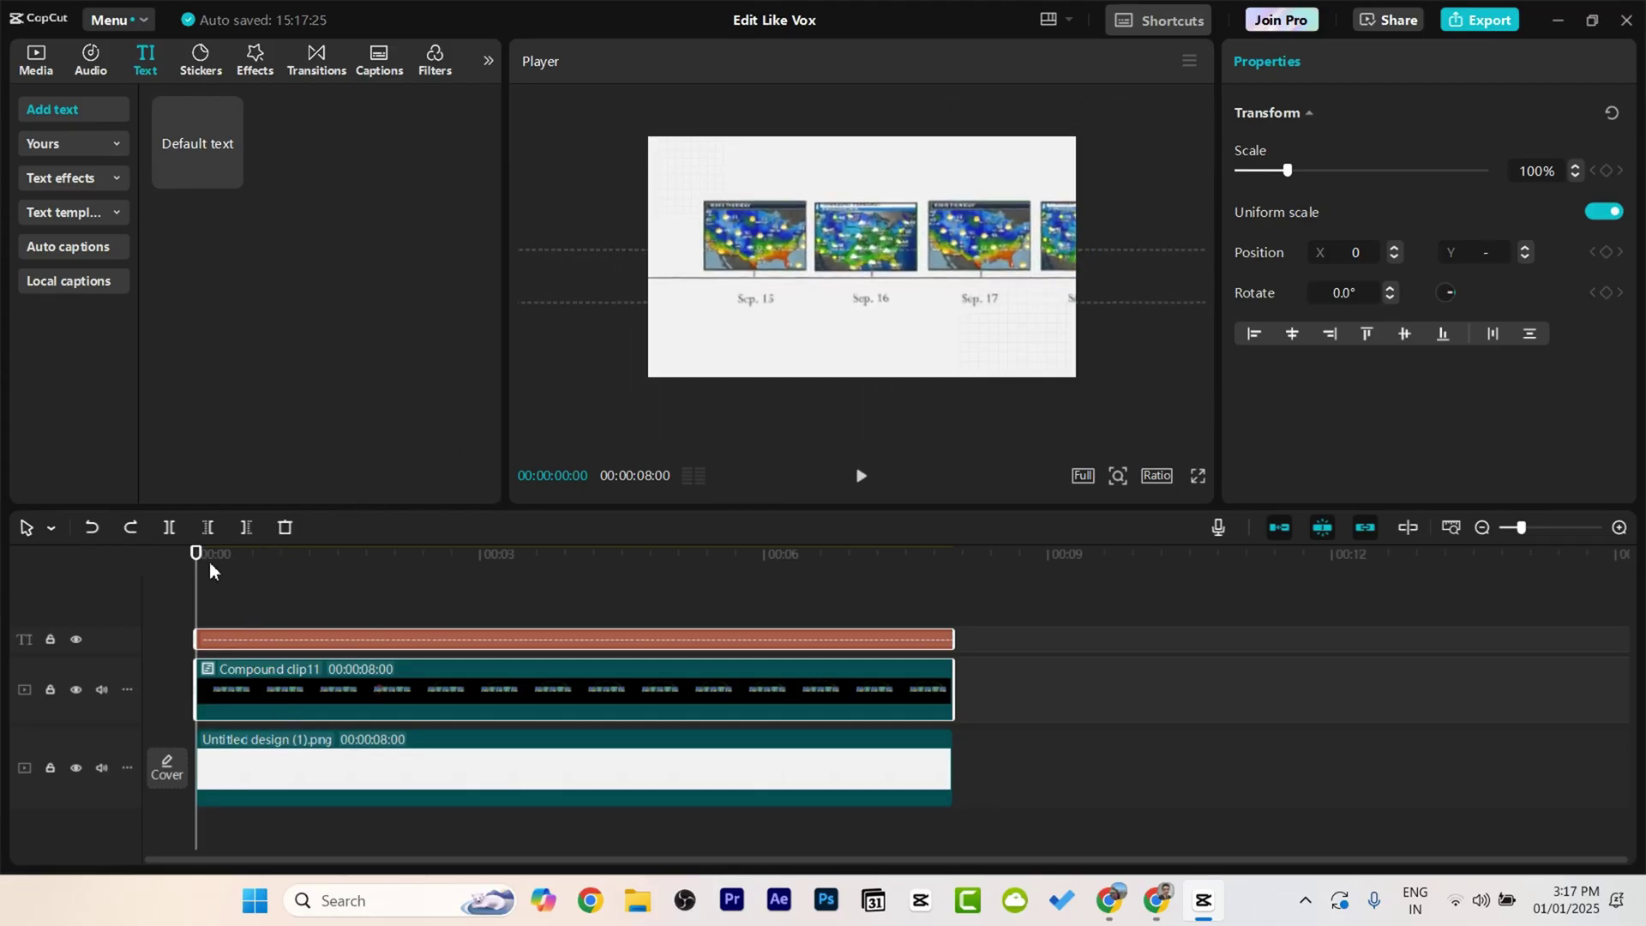
Step: Try scaling the dashed-line text and Compound clip11 together to 201% and shifting them to X 635
key(ctrl+shift+z)
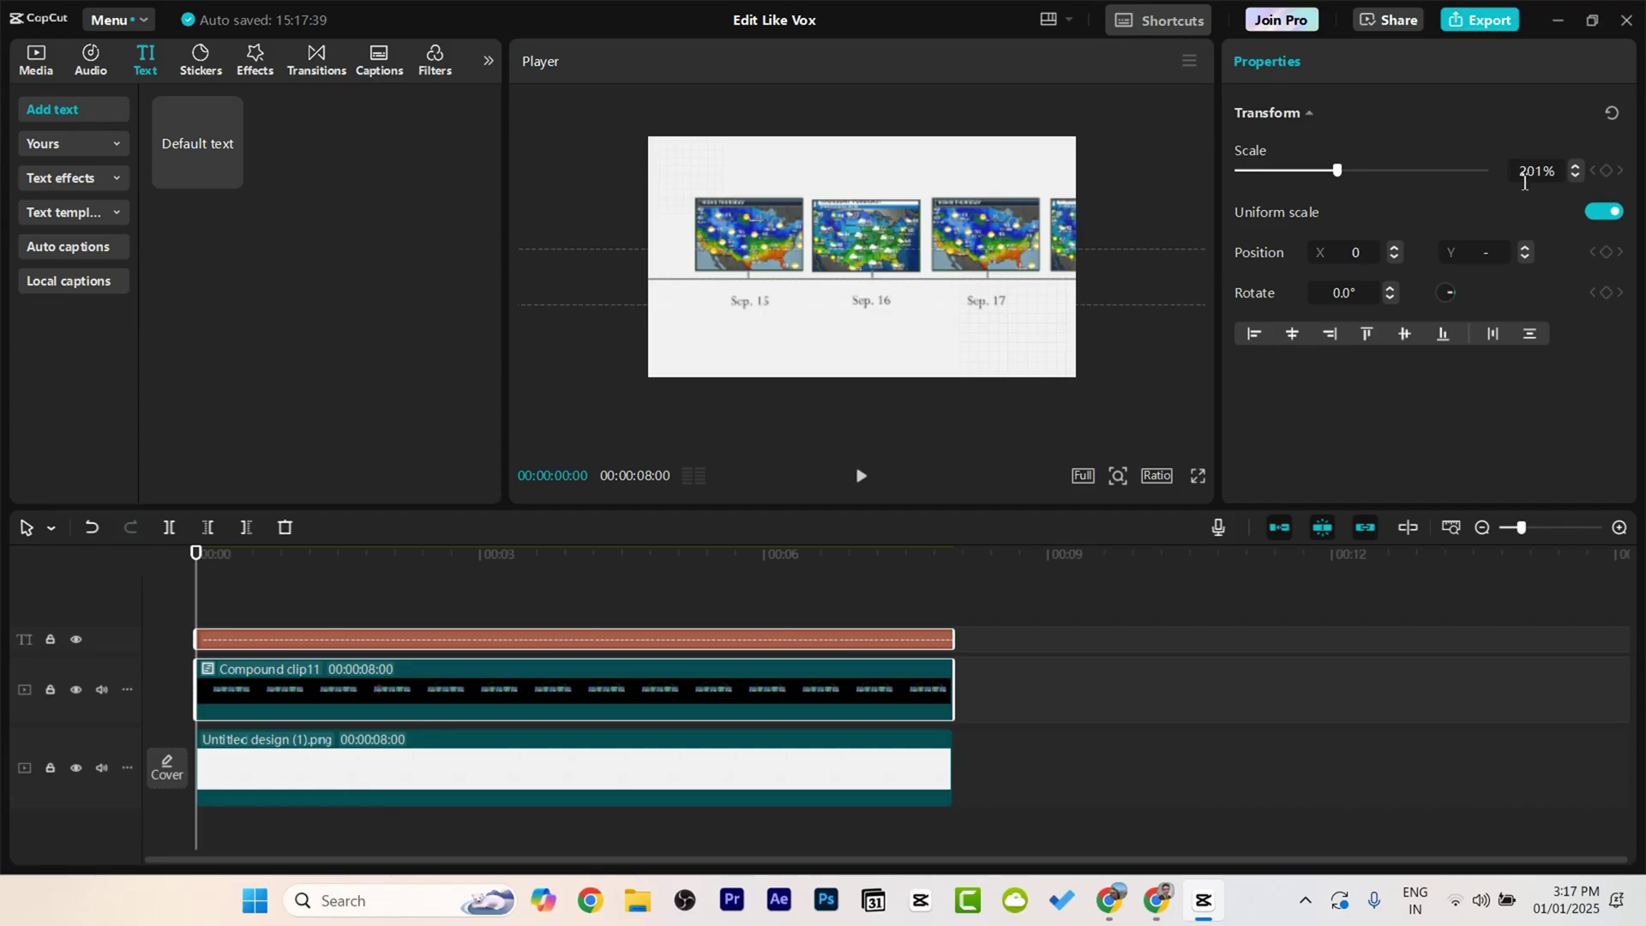
drag(782, 298, 849, 306)
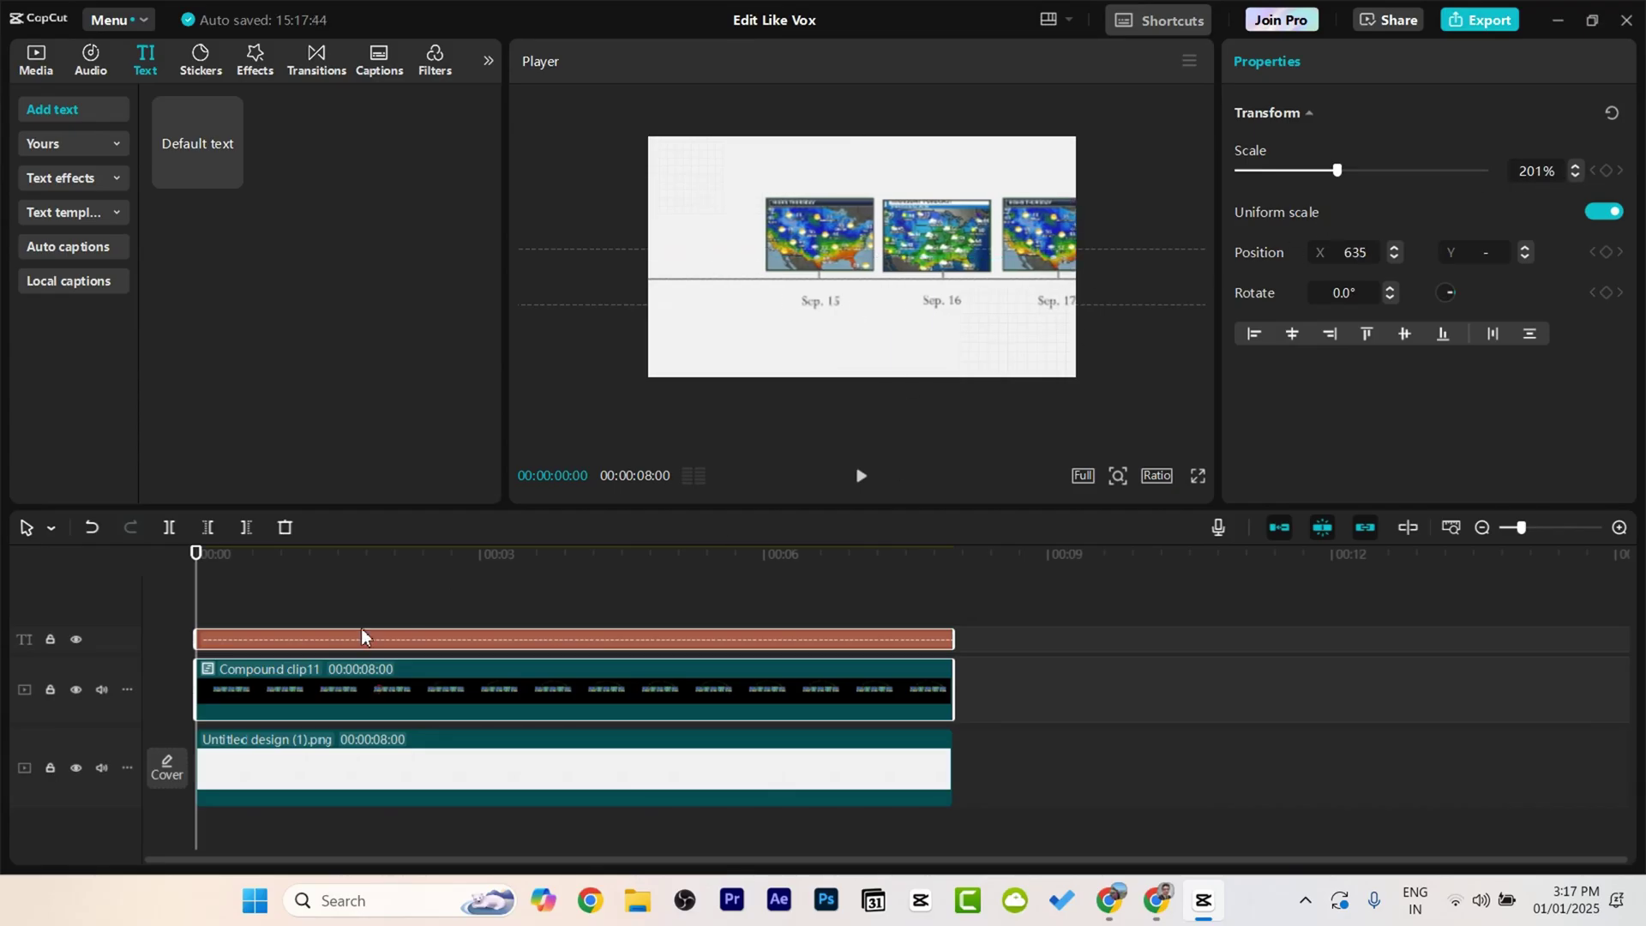
key(ctrl+z)
key(ctrl+z)
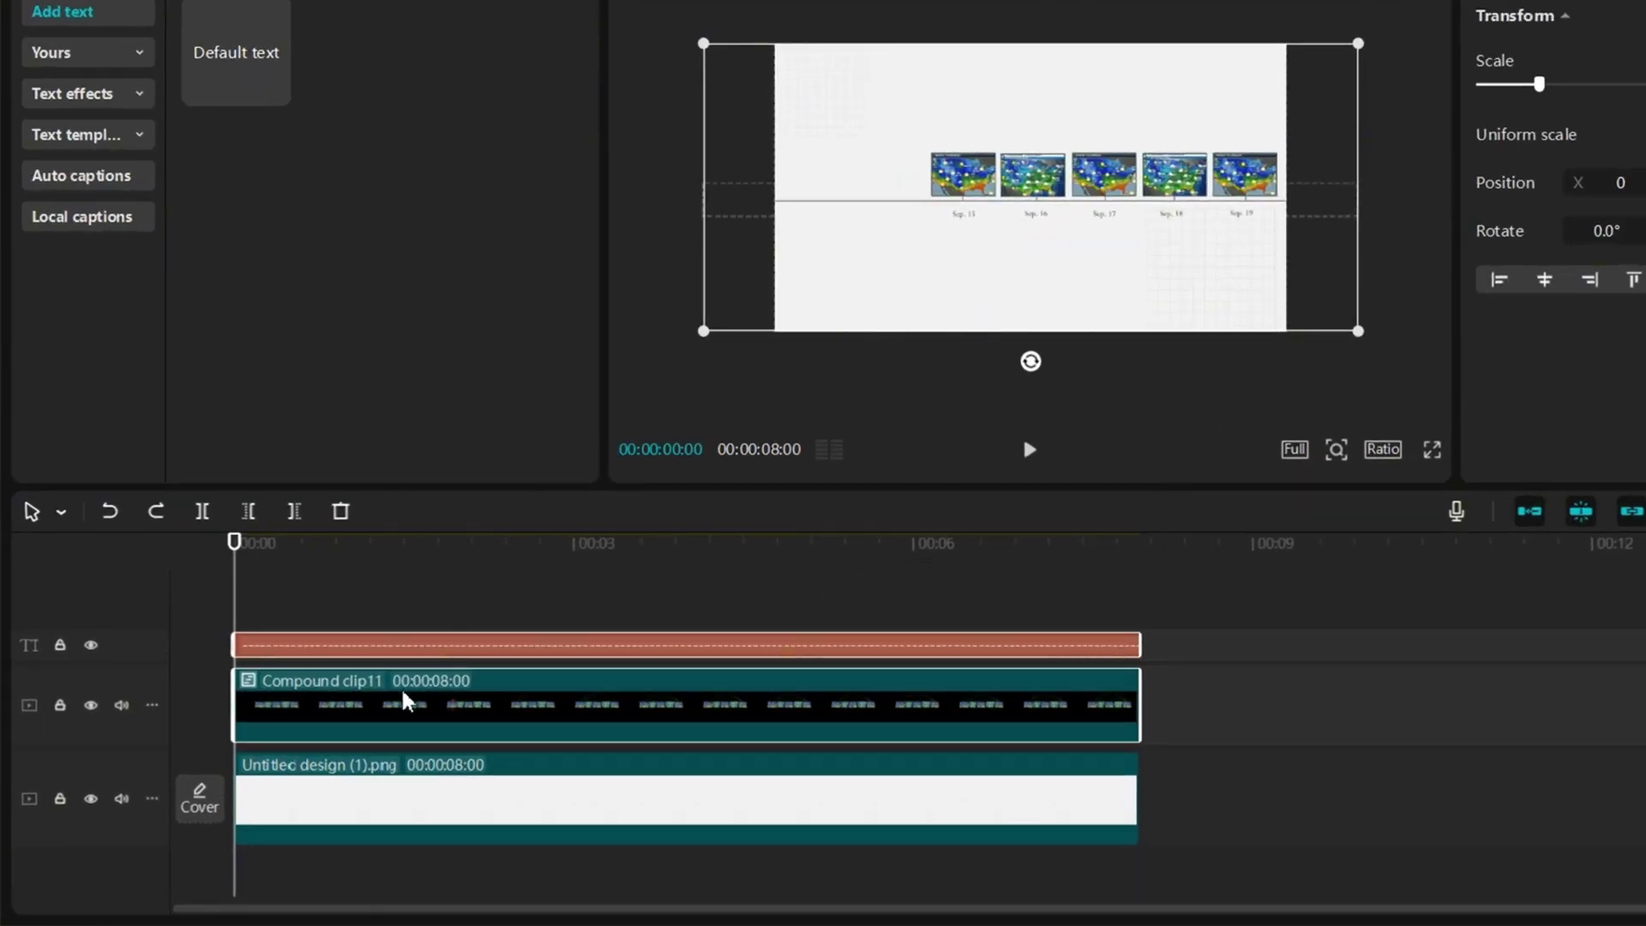
Step: Try to combine the dashed-line text and Compound clip11 into one compound clip
right_click(396, 651)
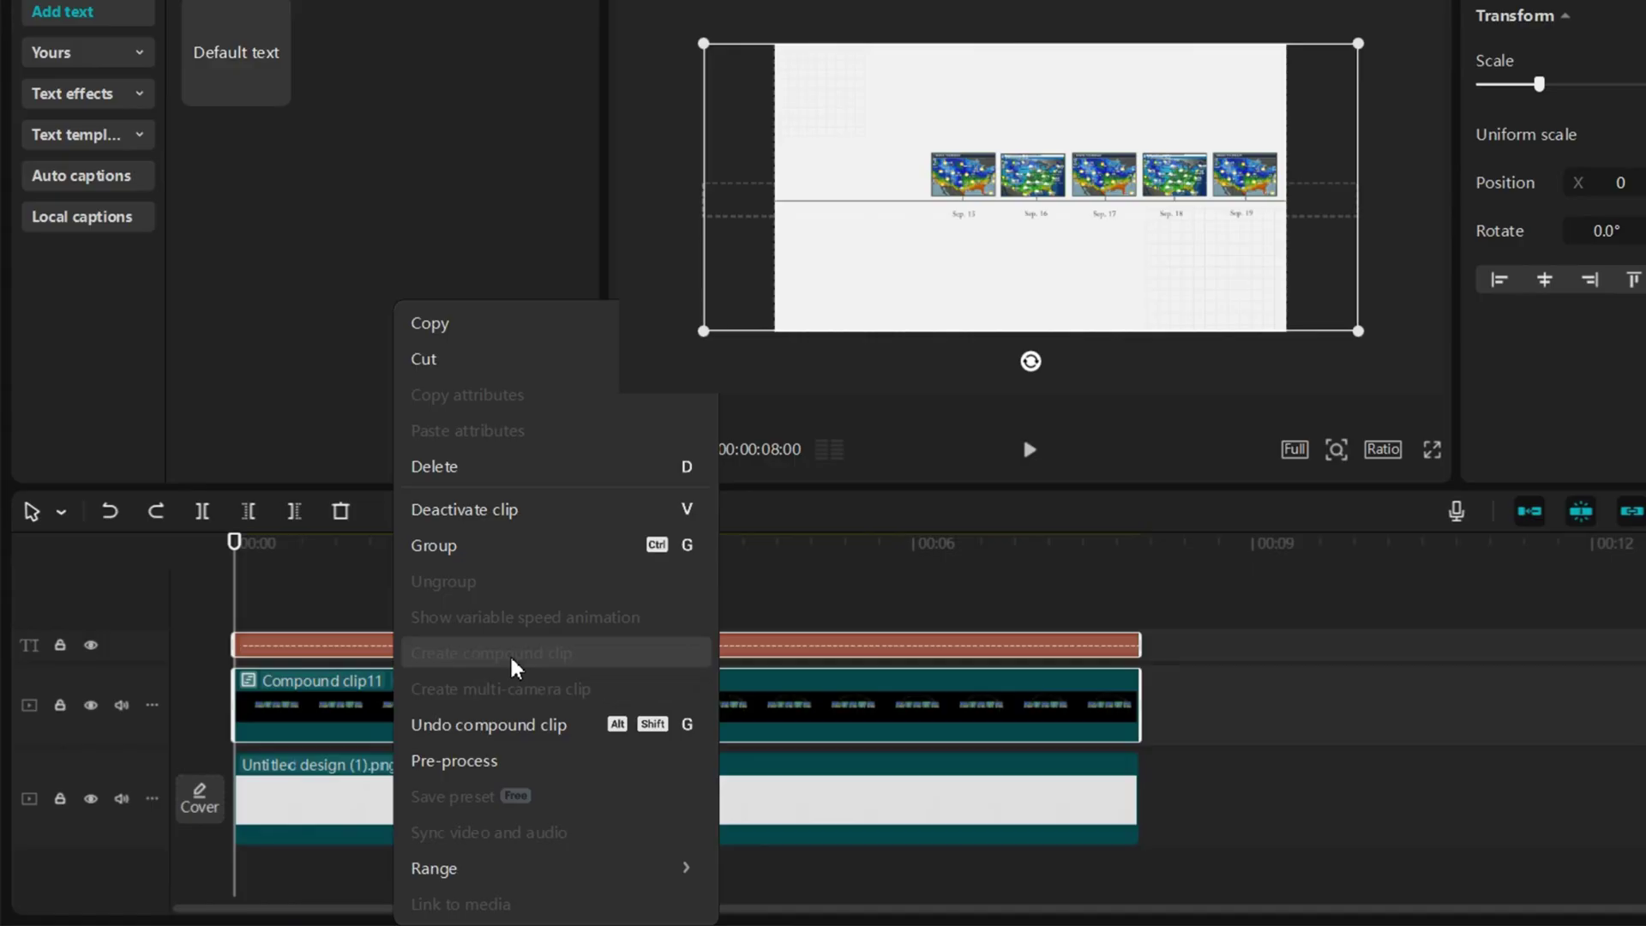
click(350, 615)
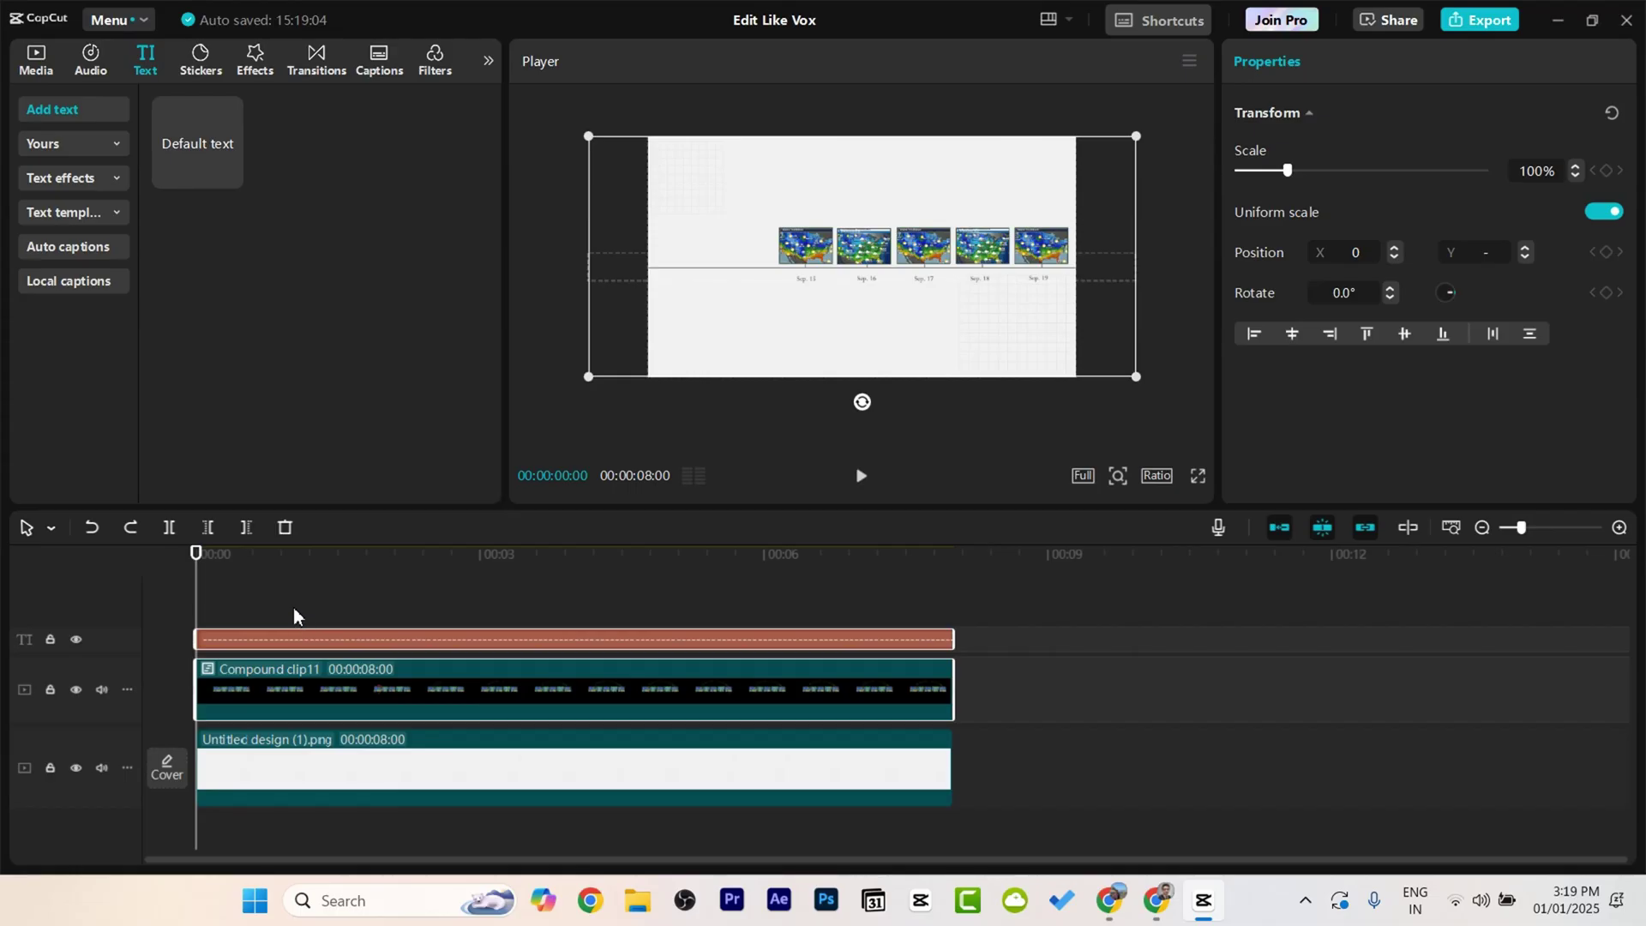
click(293, 607)
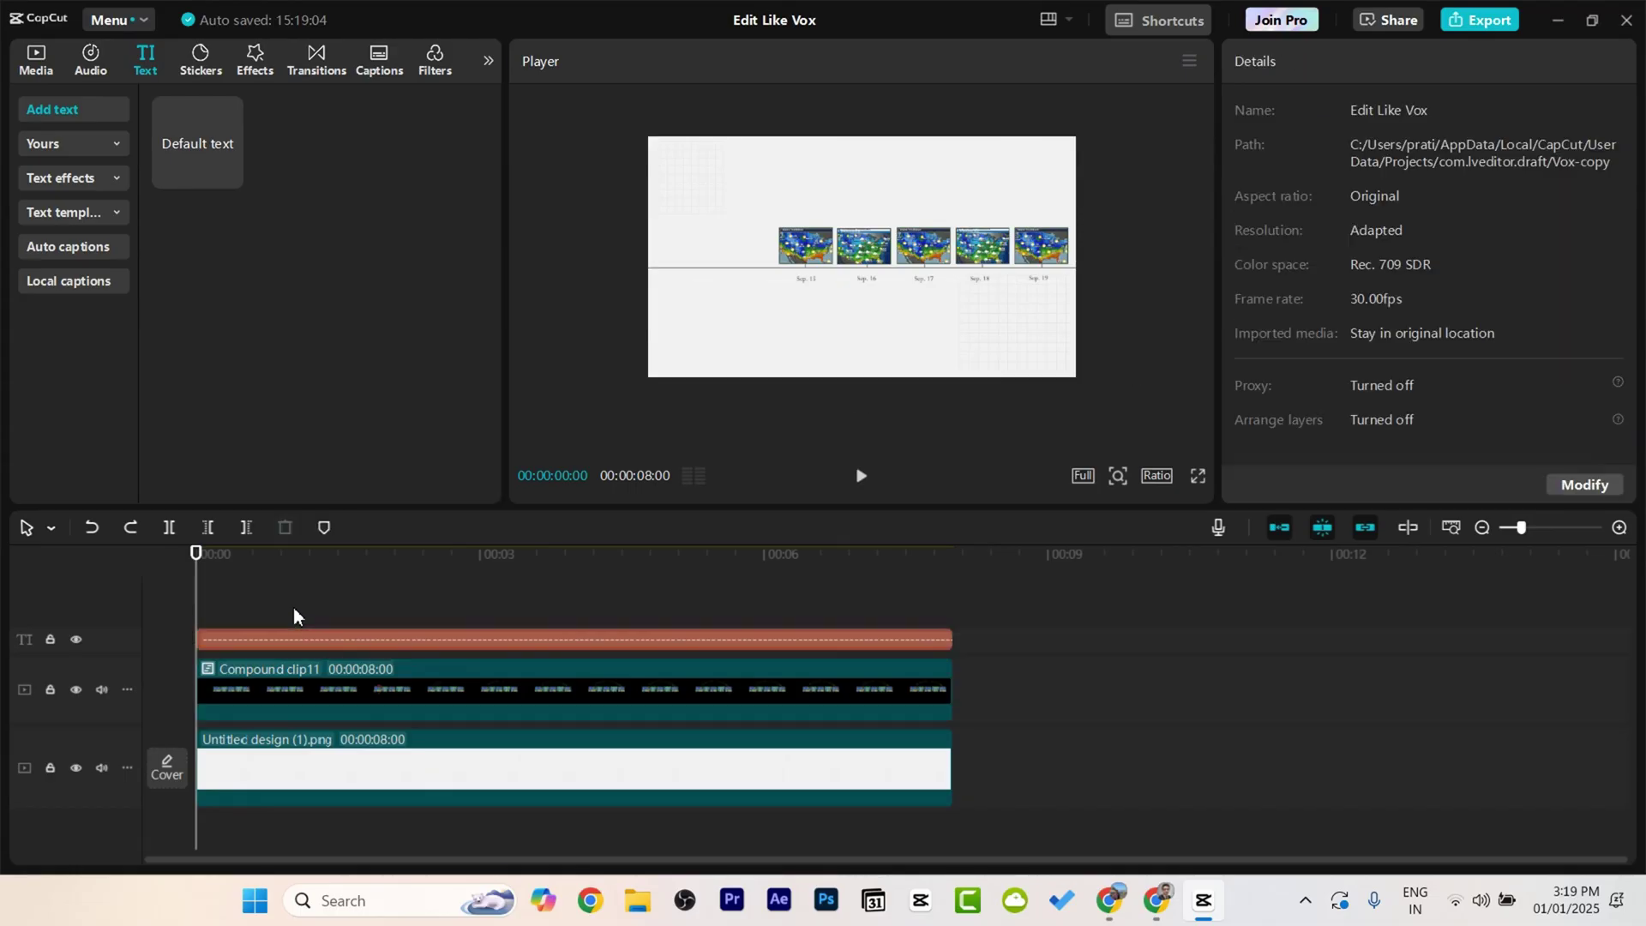
Step: Hide the dashed-line text and white background tracks and export the remaining elements as a video
click(75, 638)
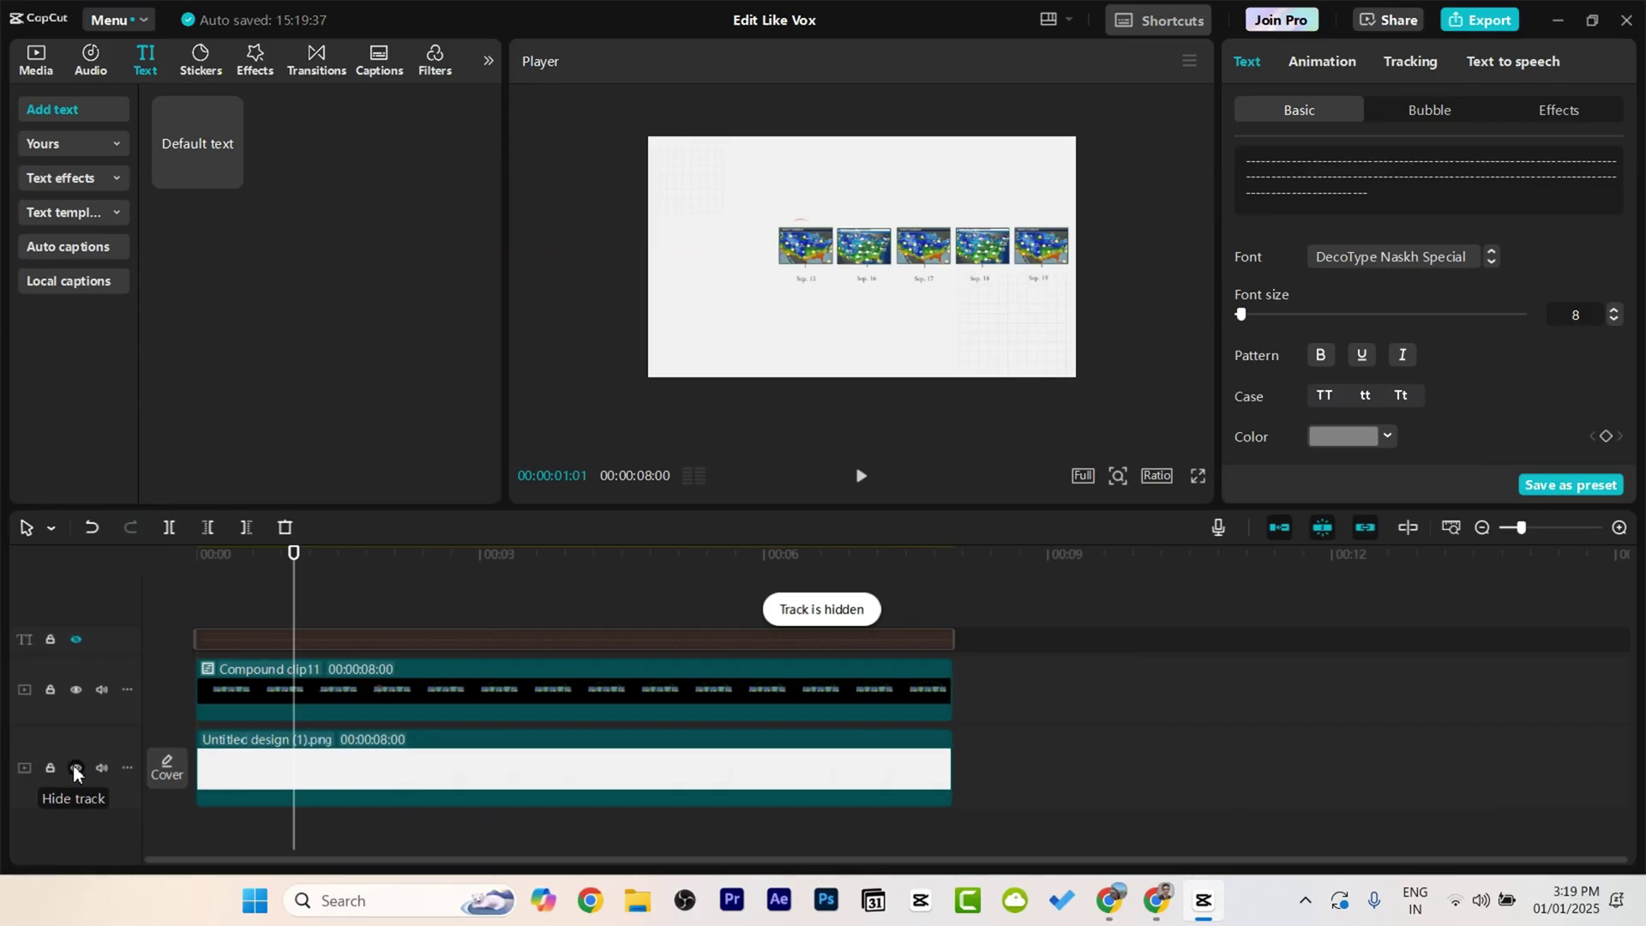
click(127, 758)
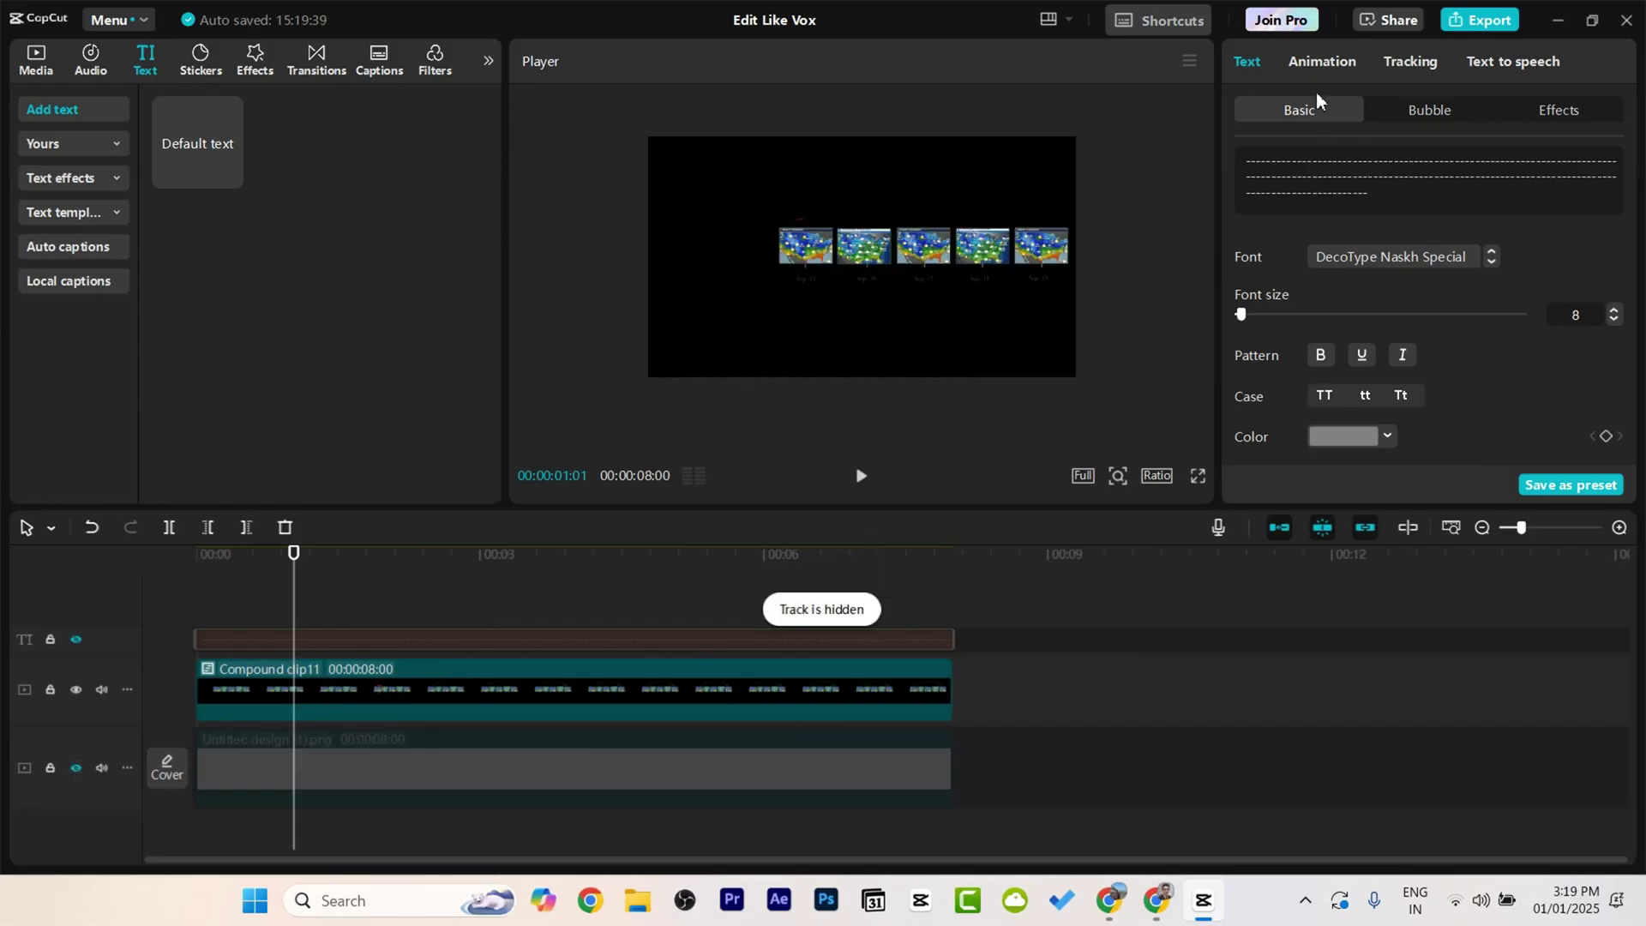
click(1478, 31)
key(Escape)
Step: Unhide the background and dashed-line text tracks and show the project's imported media
click(52, 67)
click(75, 767)
click(75, 639)
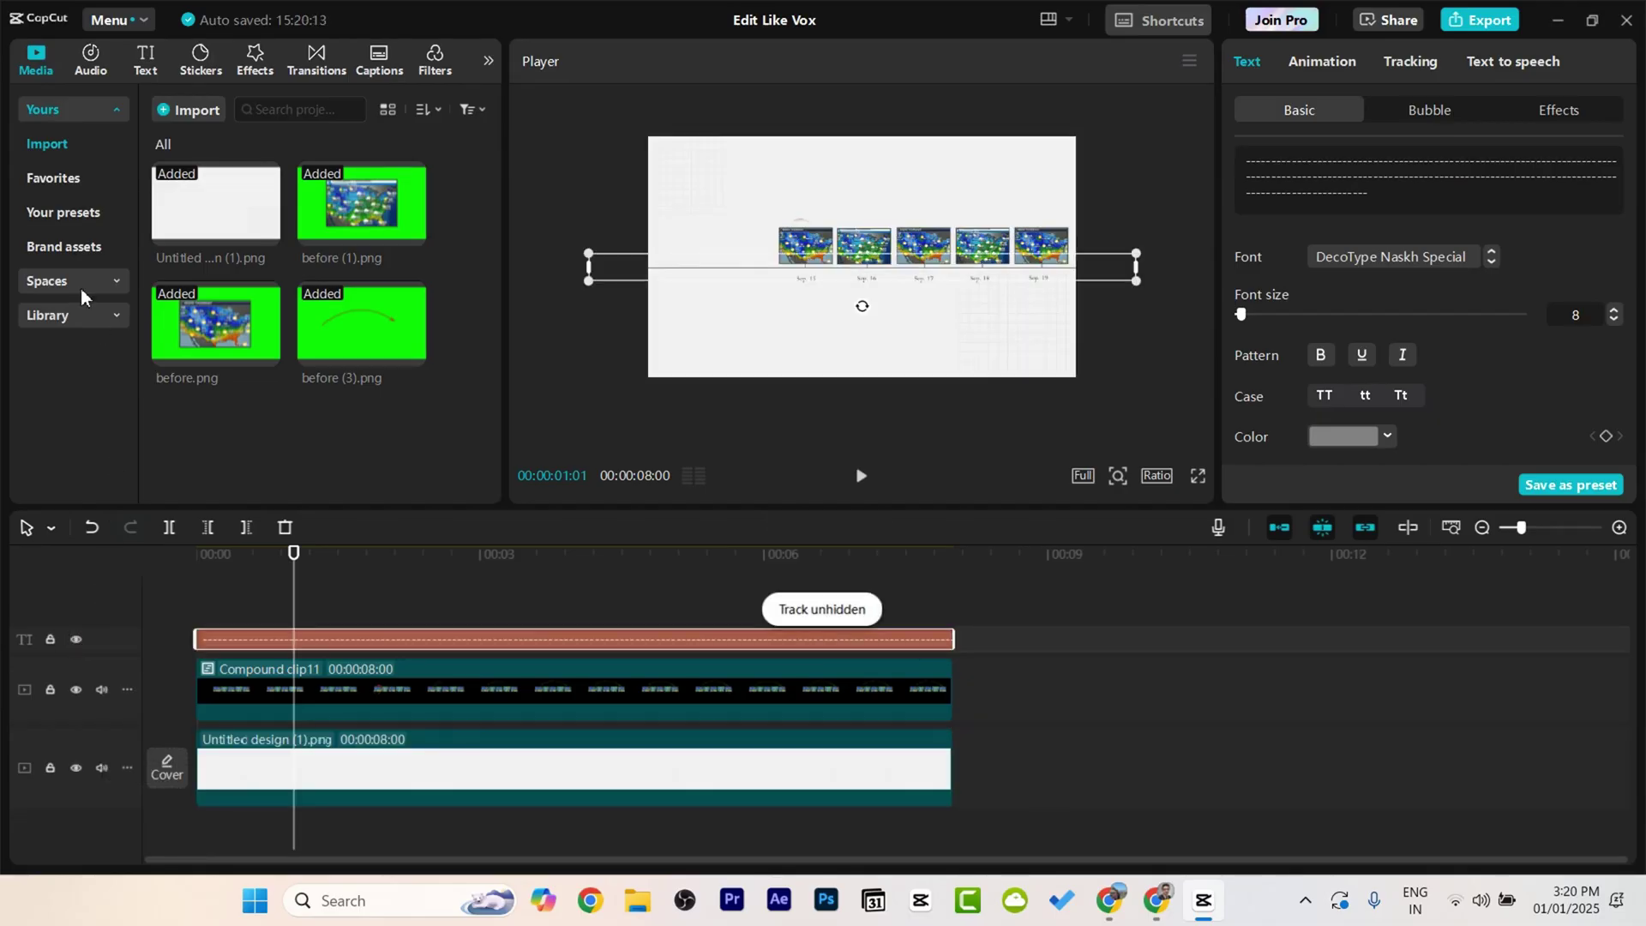
Step: Import Edit Like Vox.mp4, place it above Compound clip11 from the timeline start, and hide the Compound clip11 track
click(183, 109)
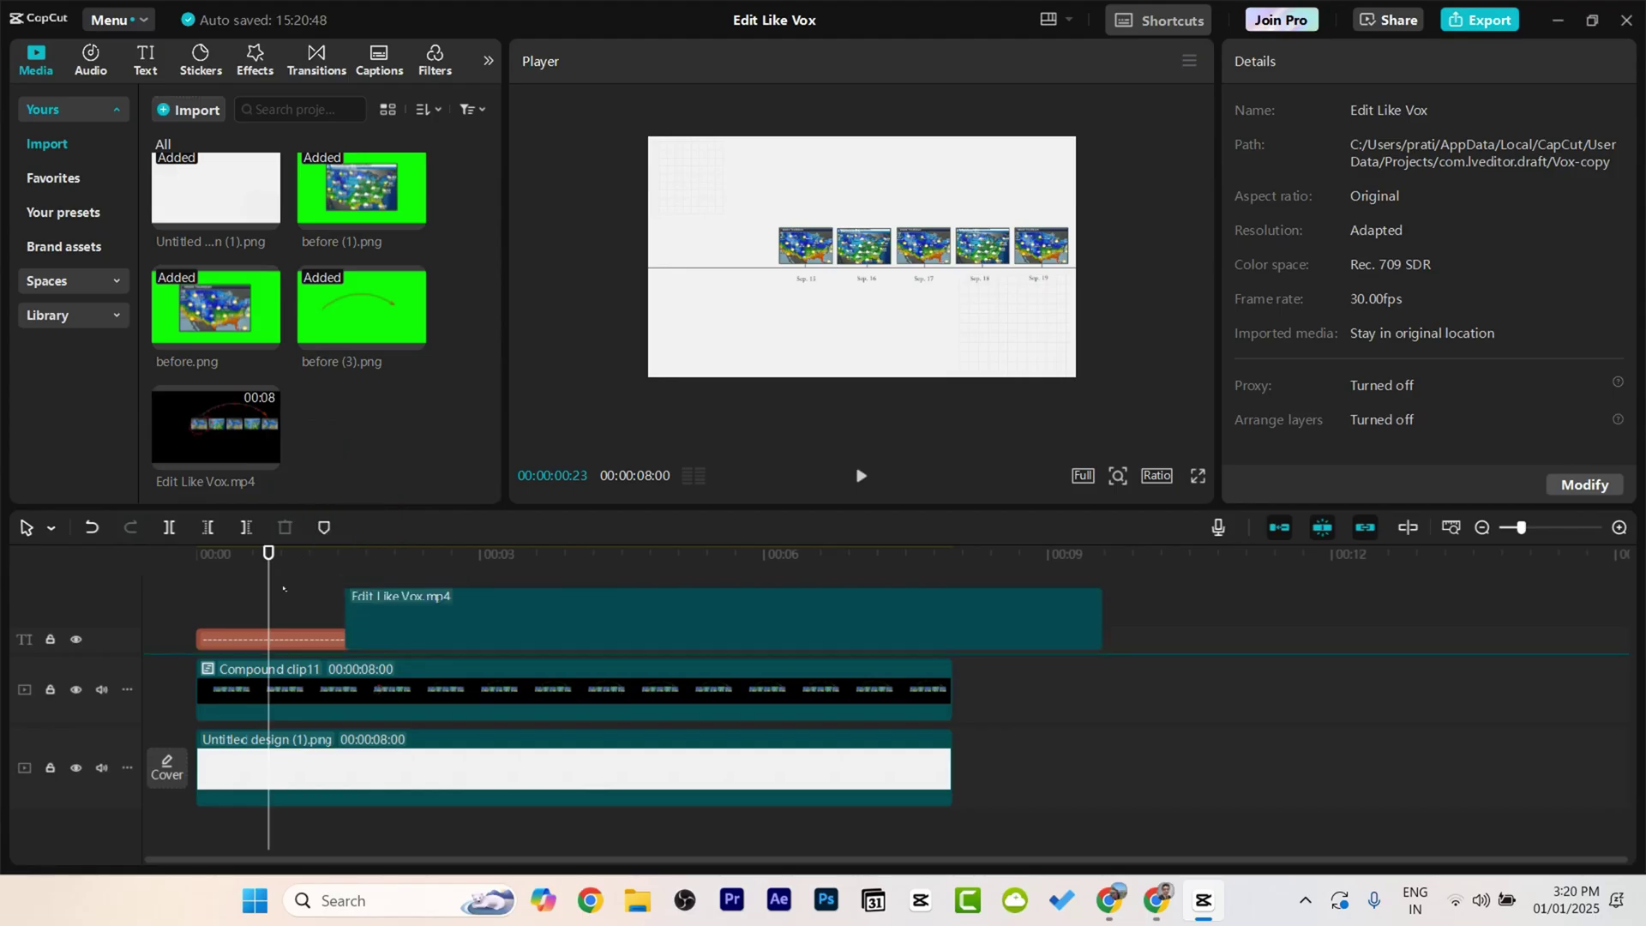
drag(360, 600, 208, 650)
click(75, 759)
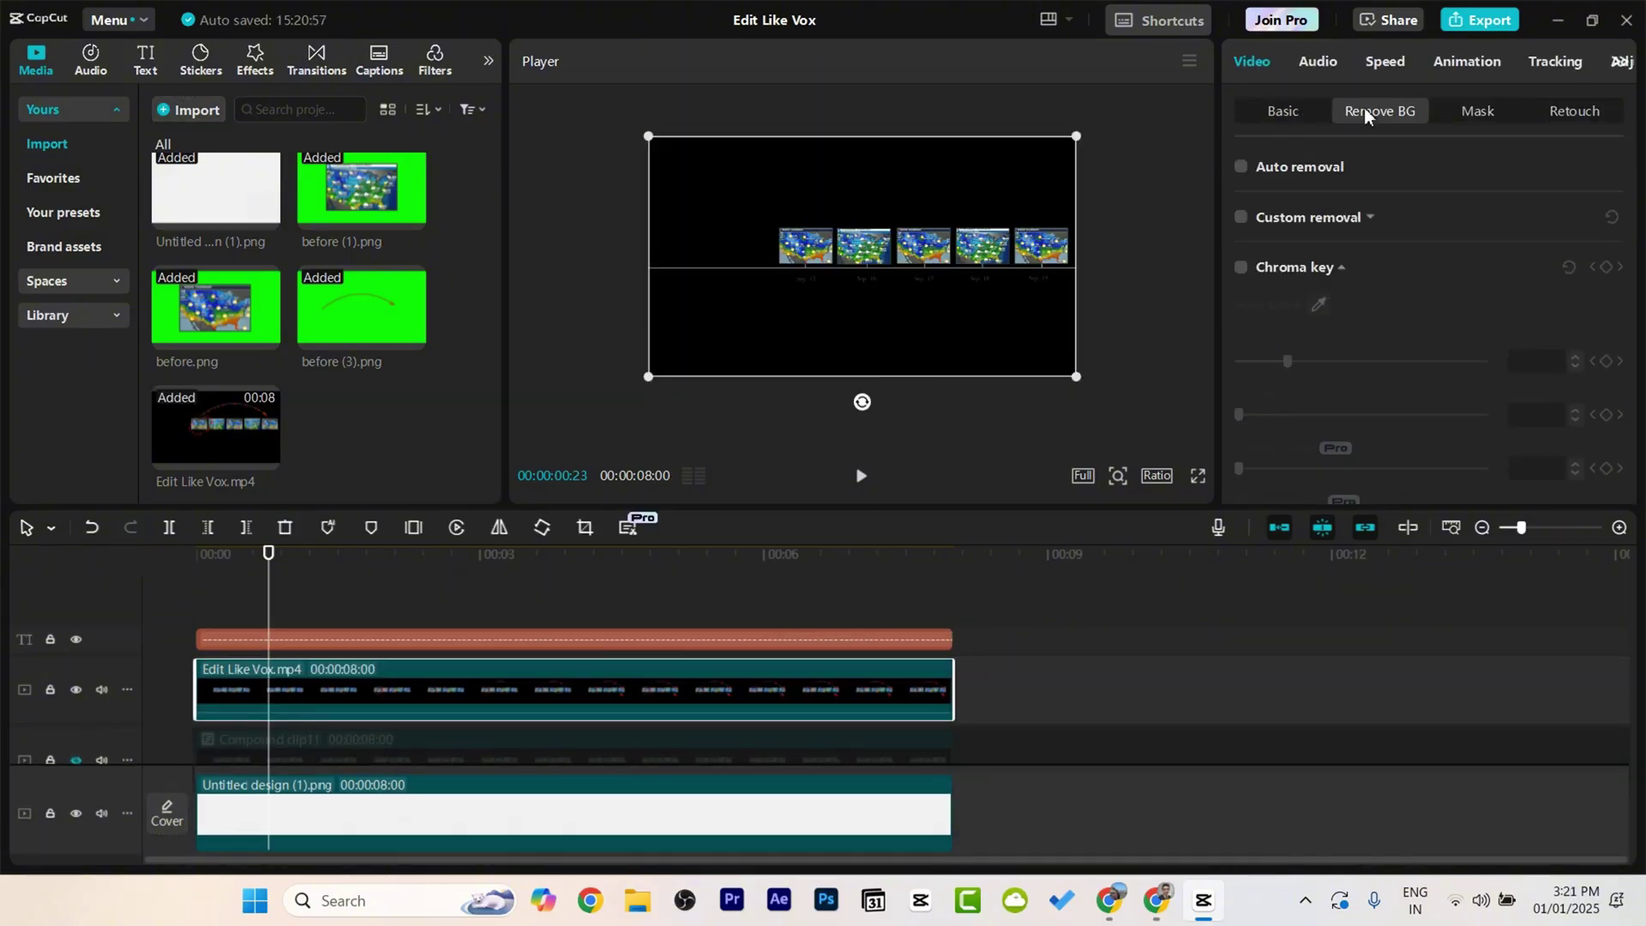
Step: Chroma-key the black background out of Edit Like Vox.mp4 with intensity 2 and check the result in full screen
click(1241, 266)
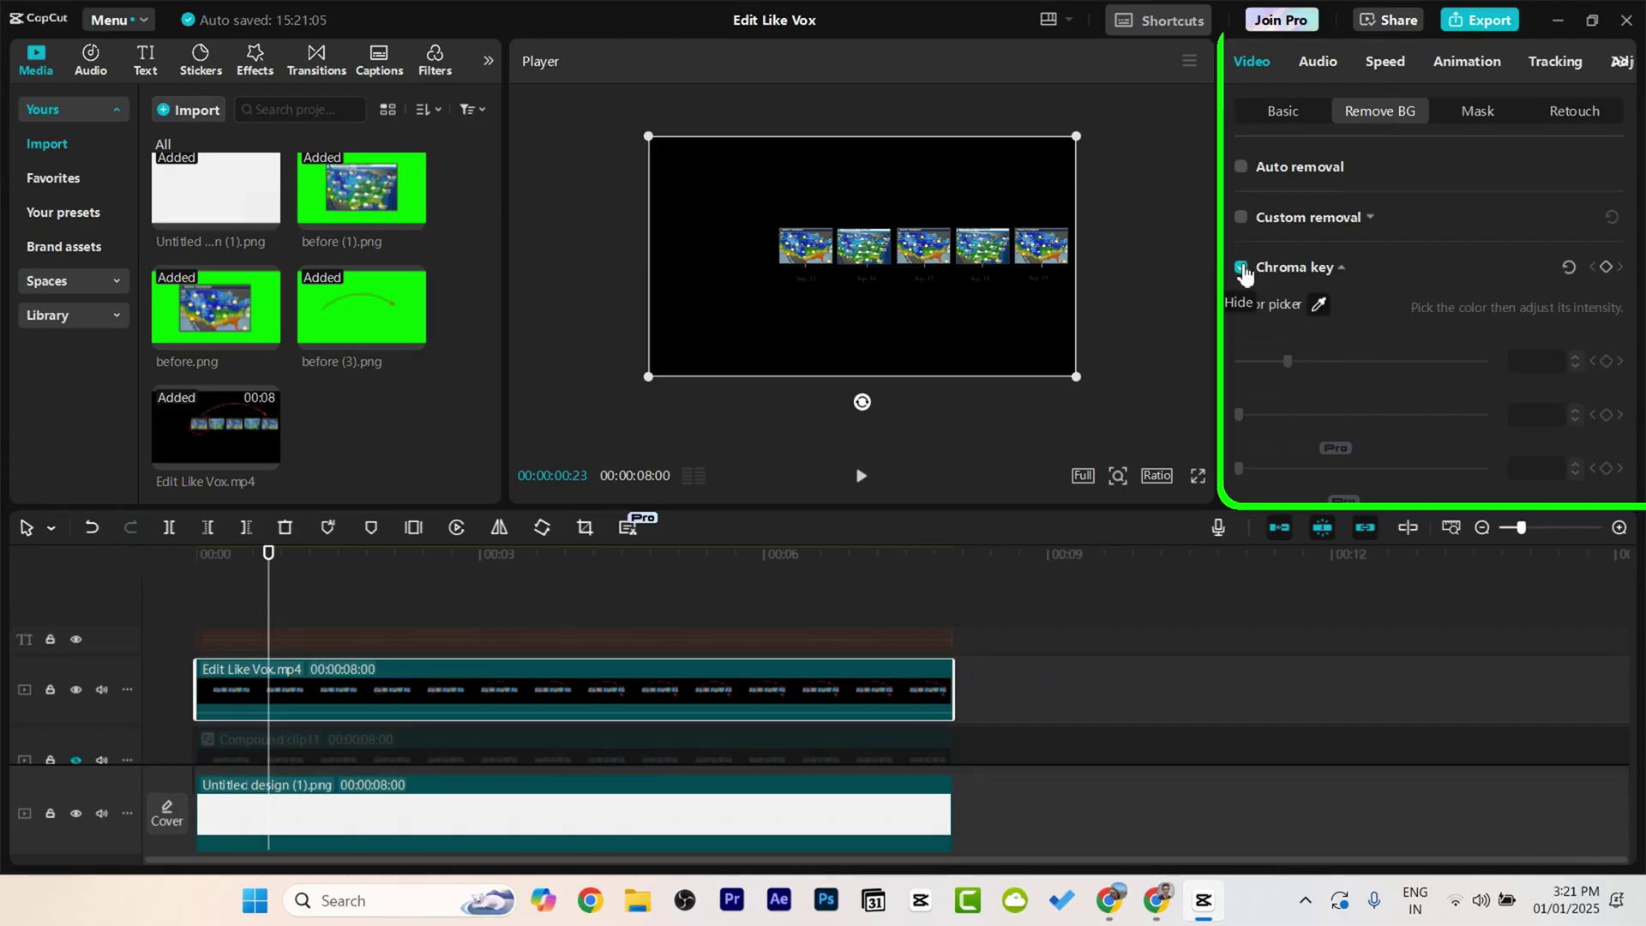
click(740, 337)
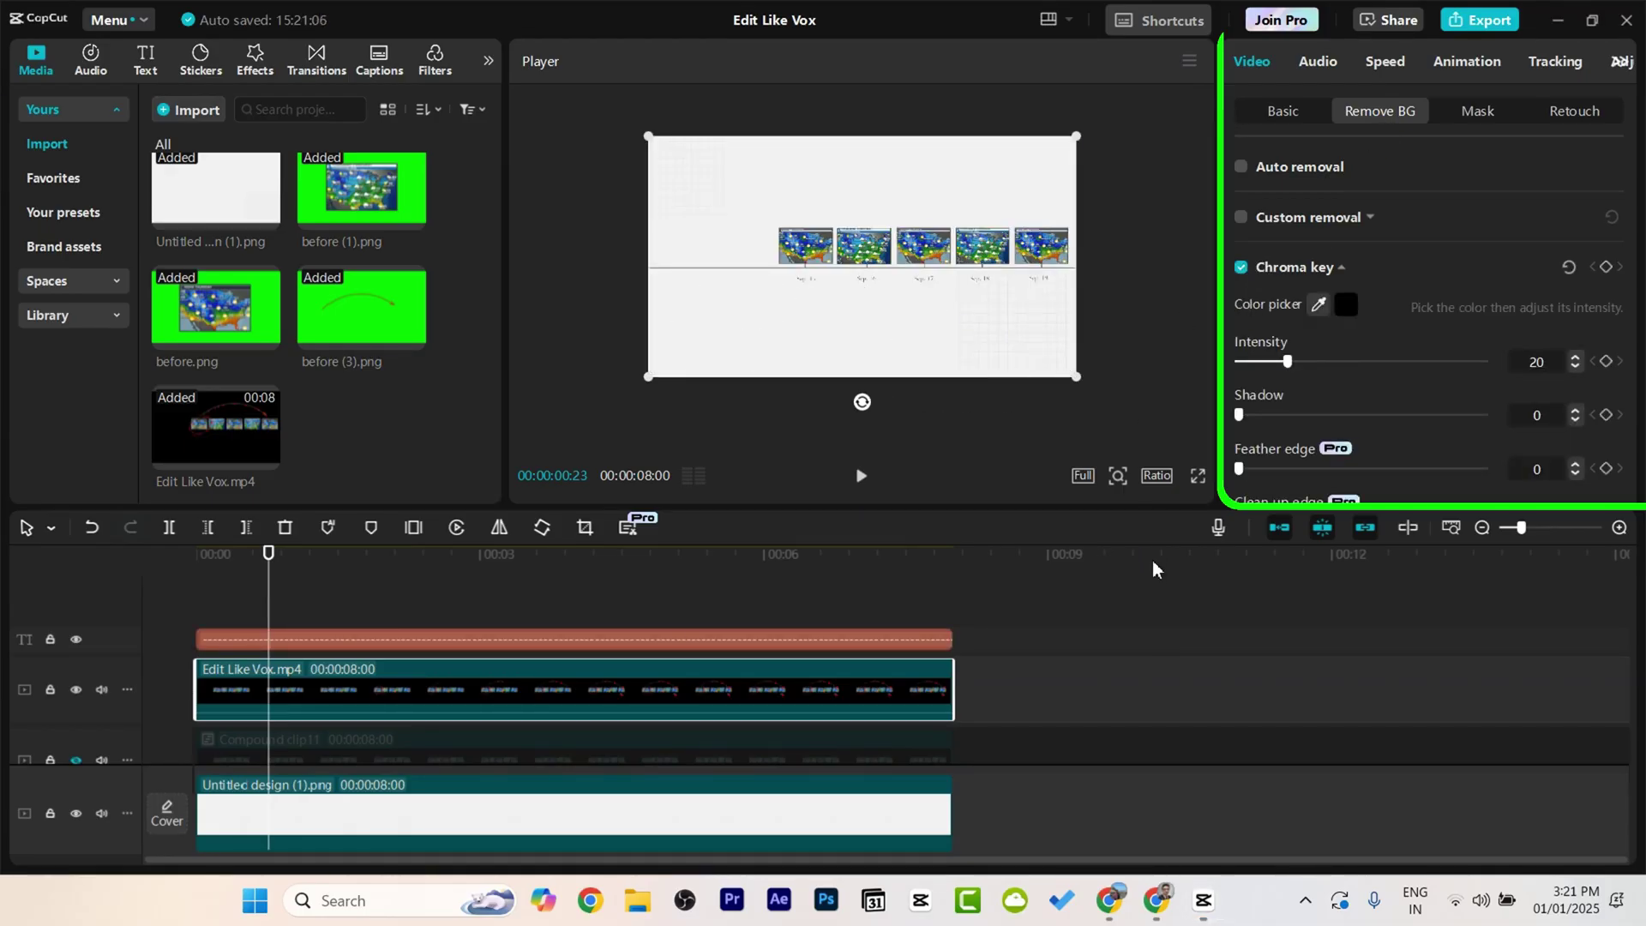
drag(1288, 363, 1243, 367)
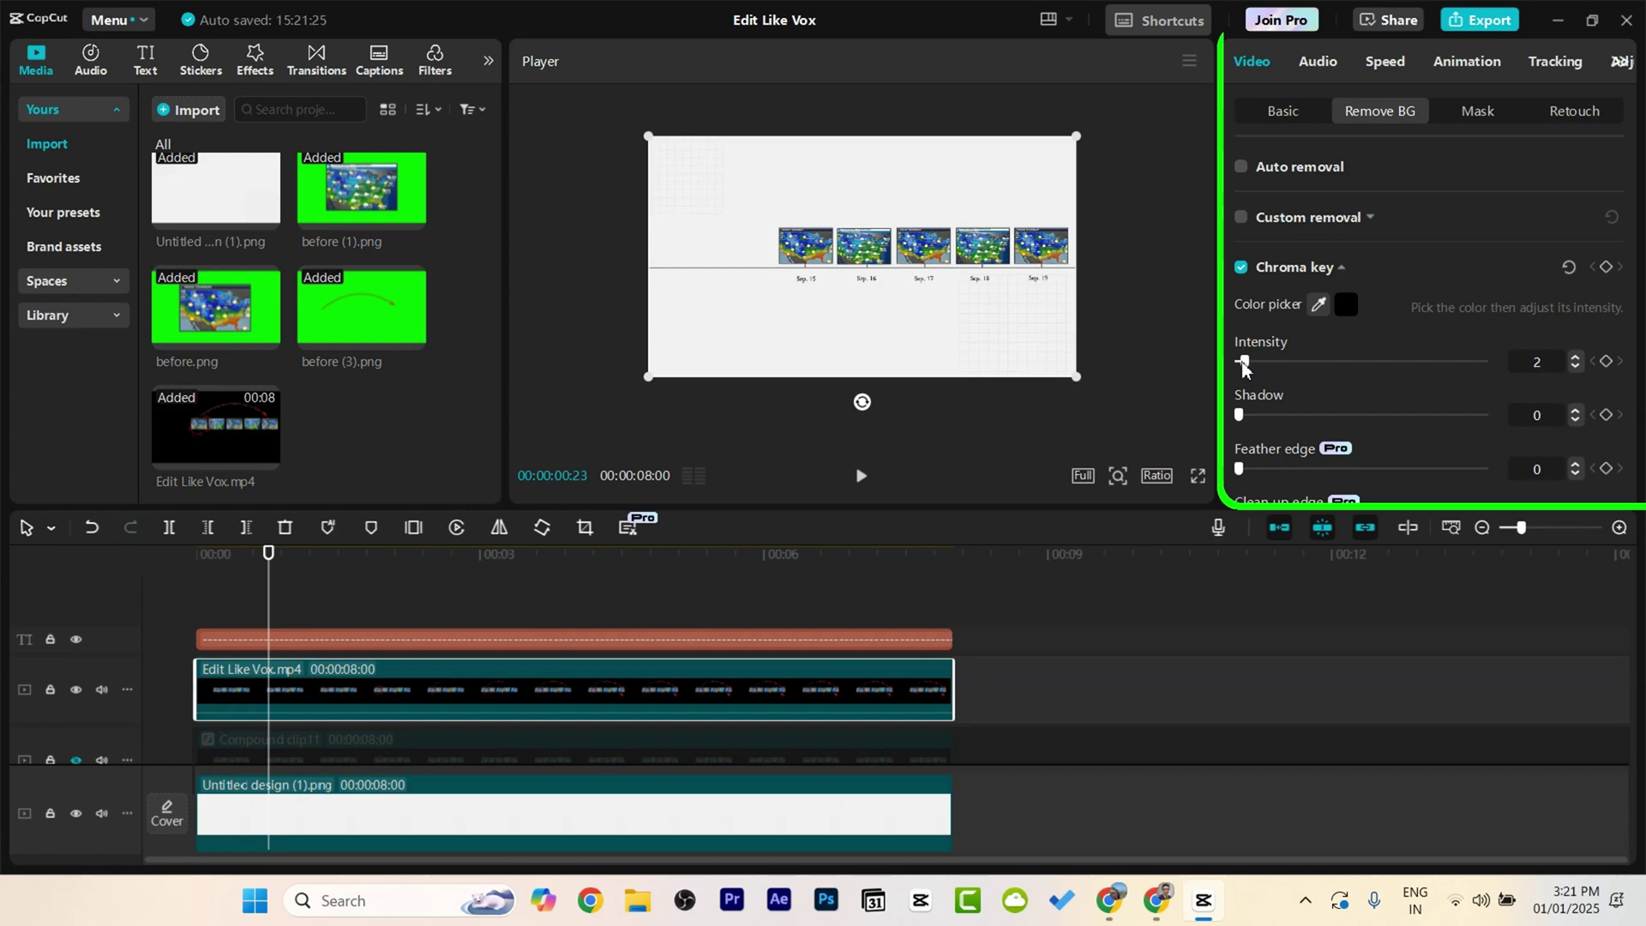
click(1197, 476)
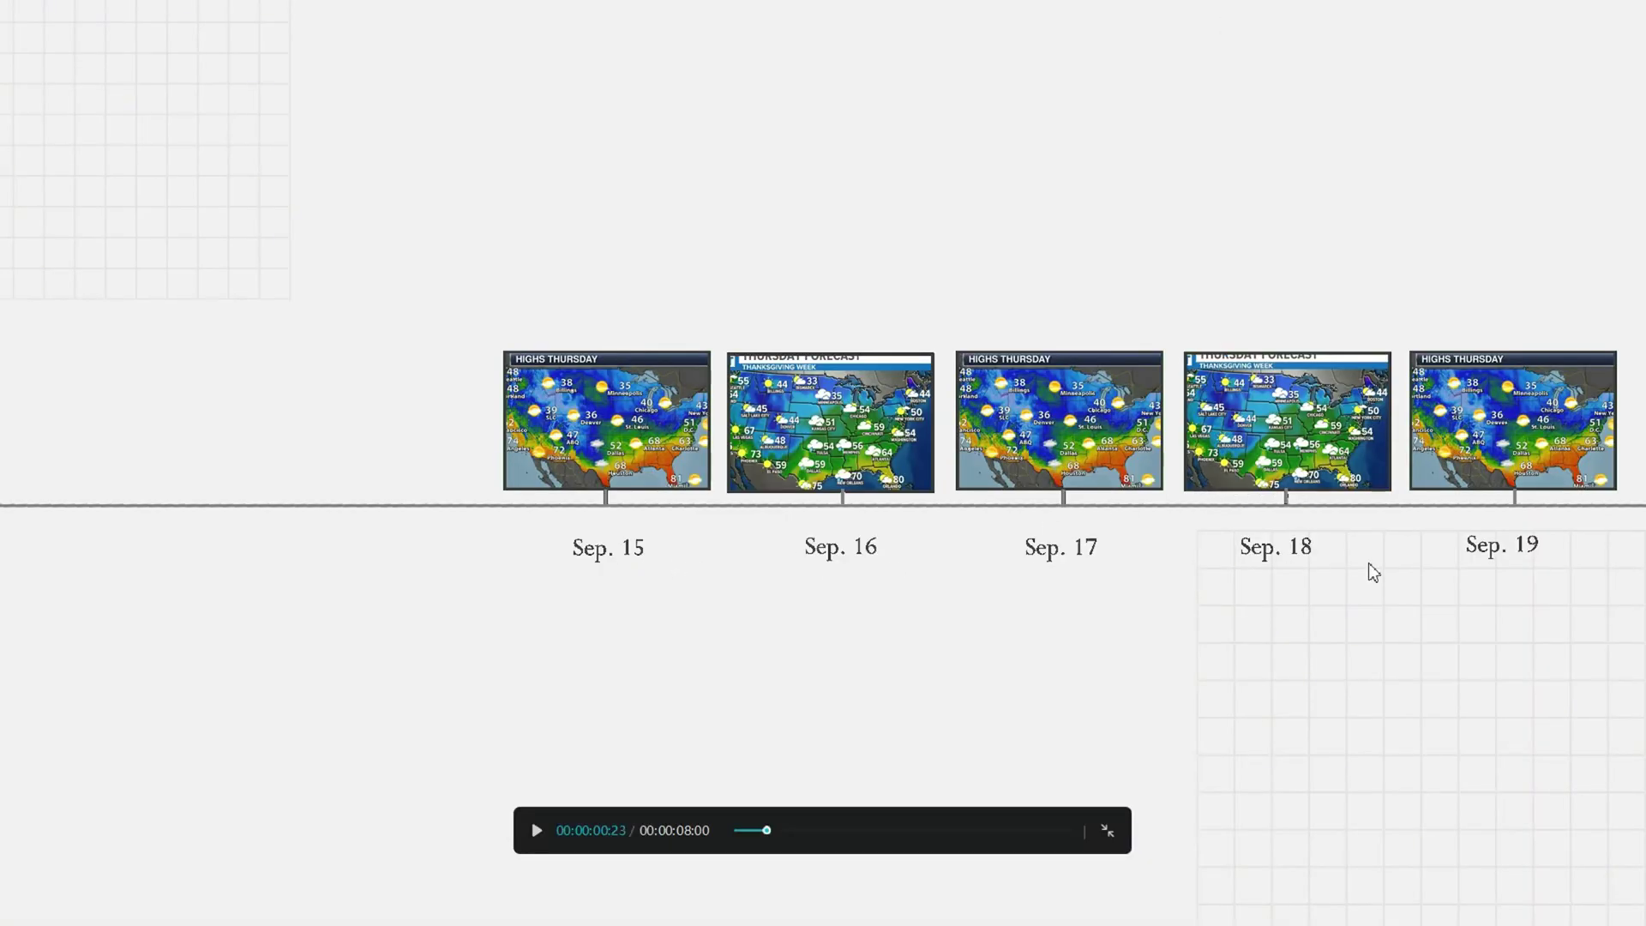
key(Escape)
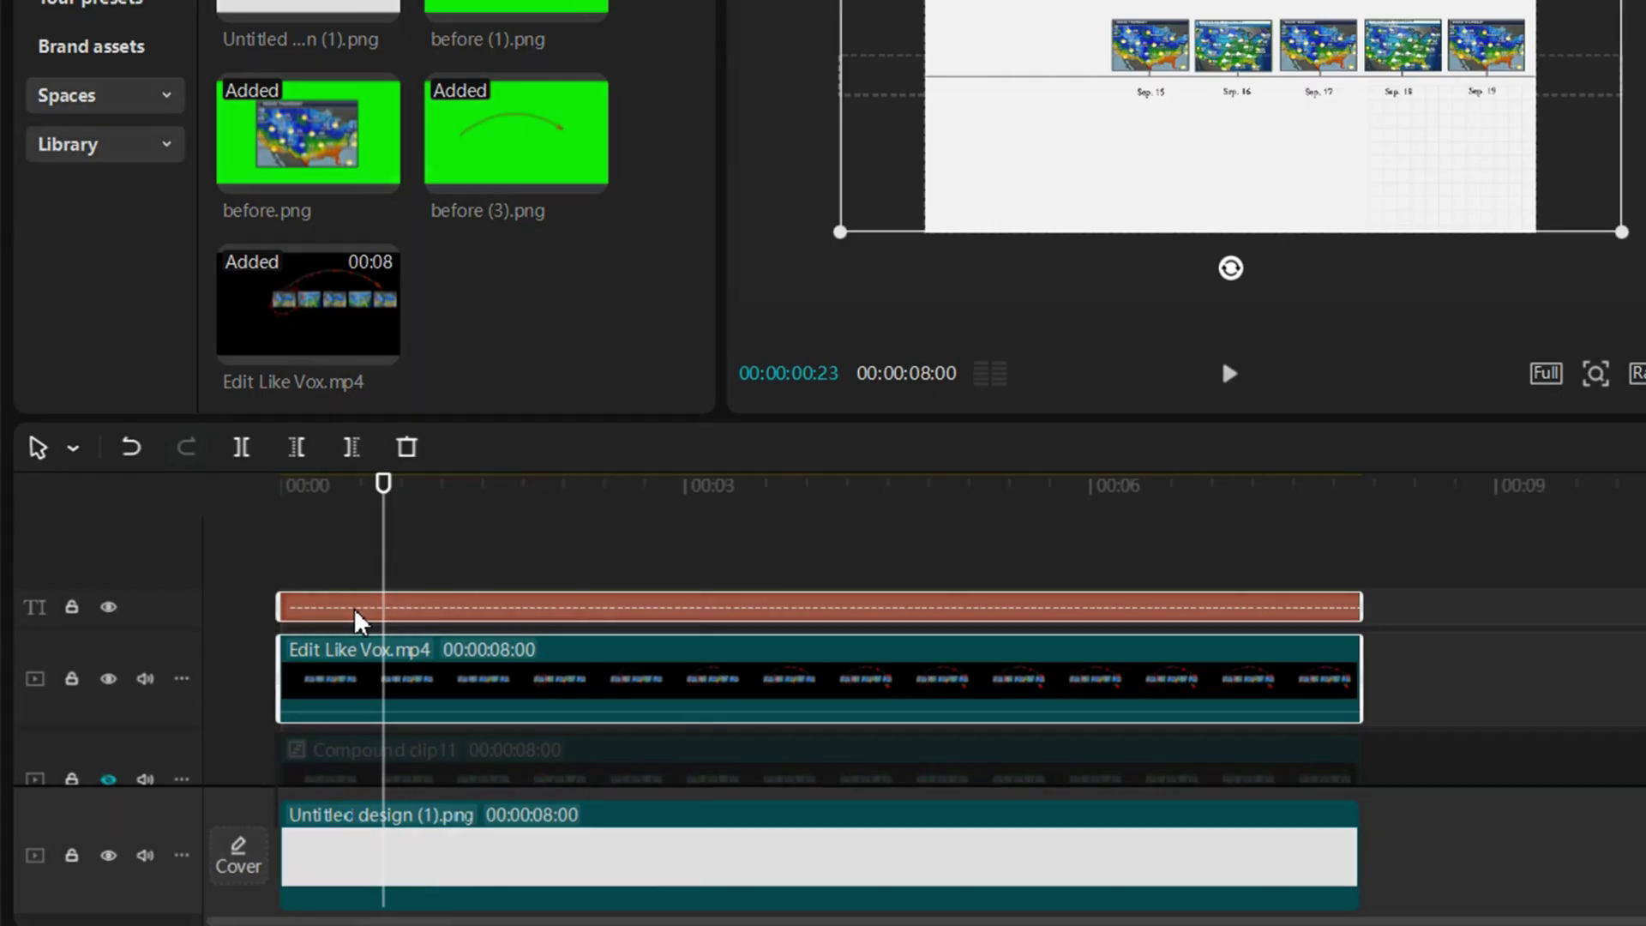
Step: Scale the dashed-line text and Edit Like Vox.mp4 together to 91% and combine them into a compound clip
right_click(252, 660)
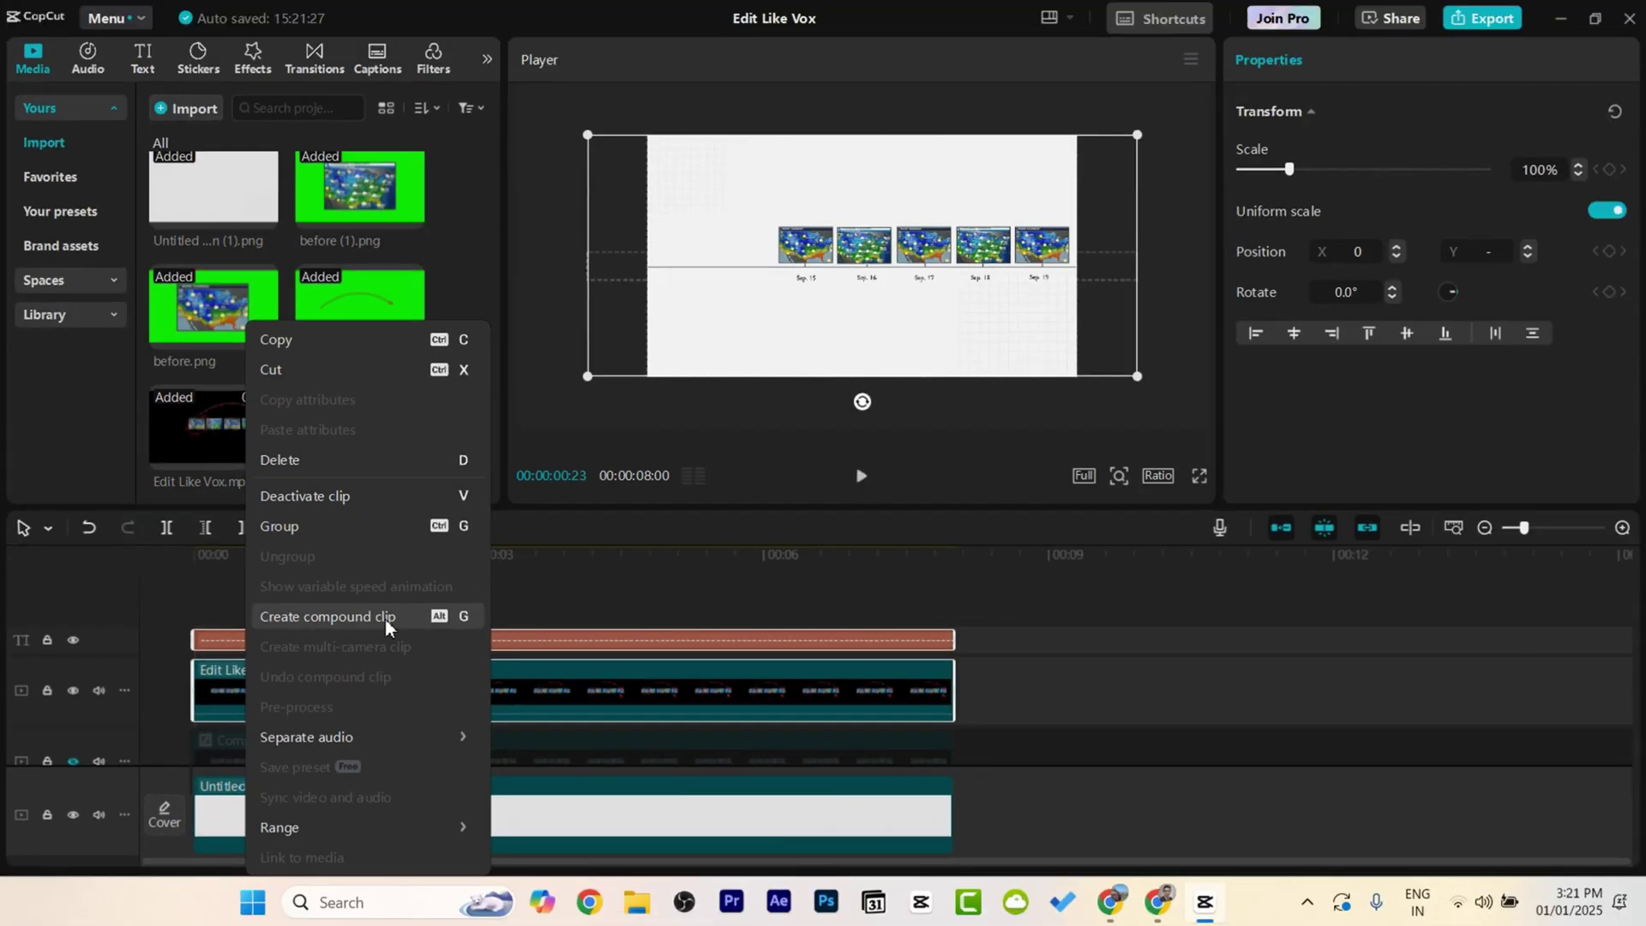
drag(1128, 140, 1006, 177)
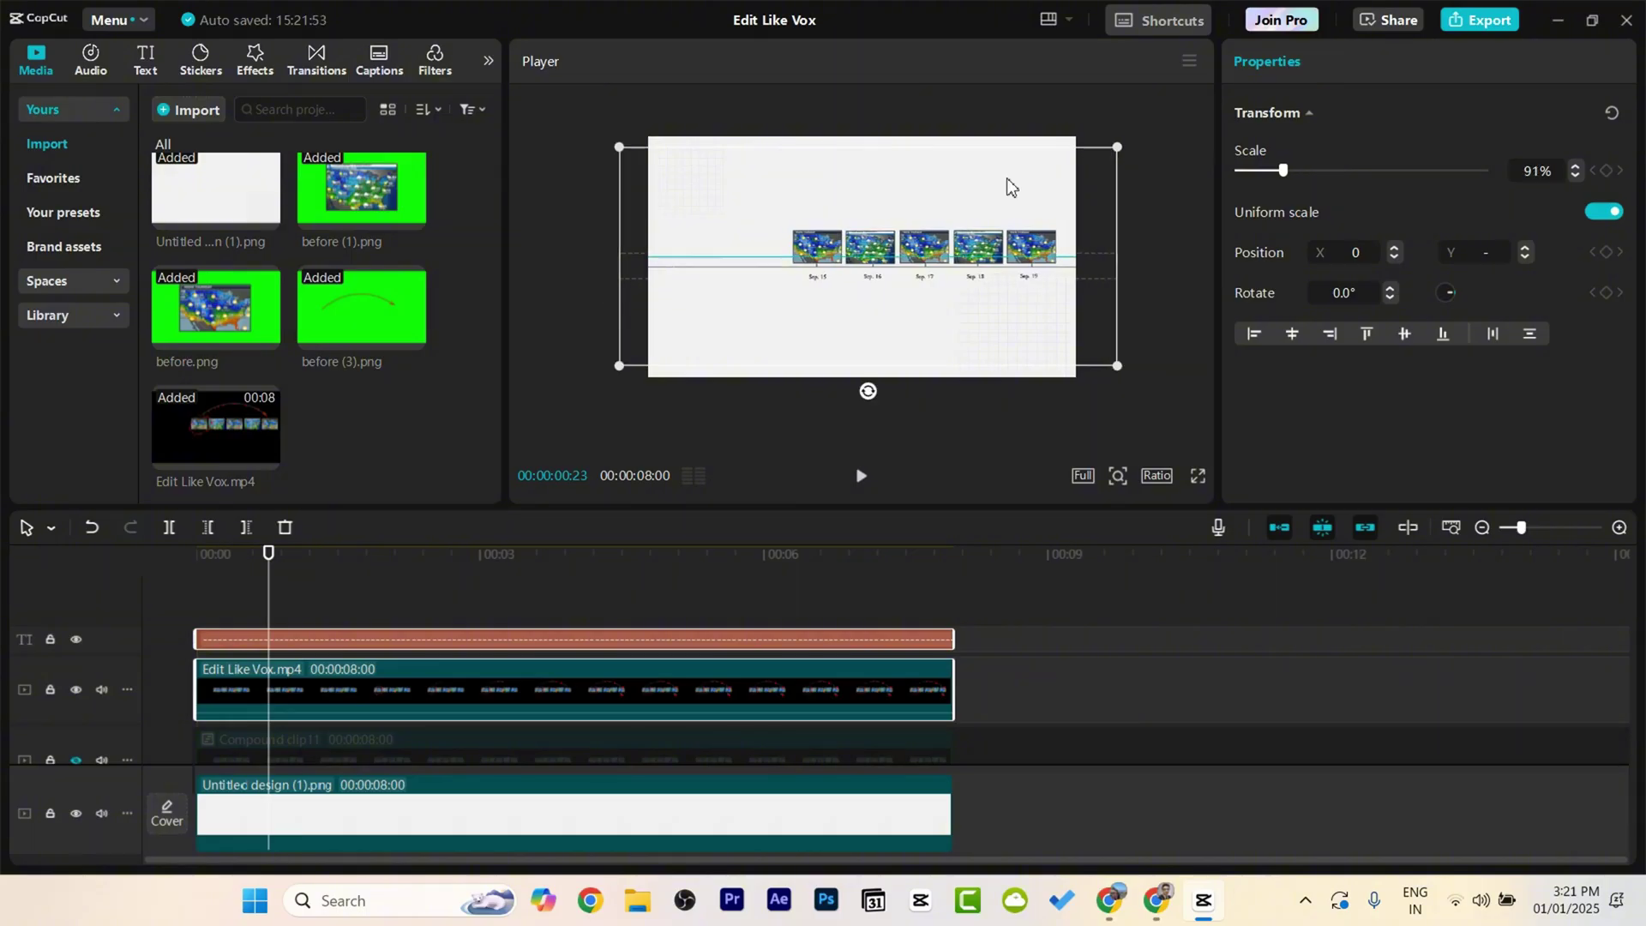
right_click(267, 643)
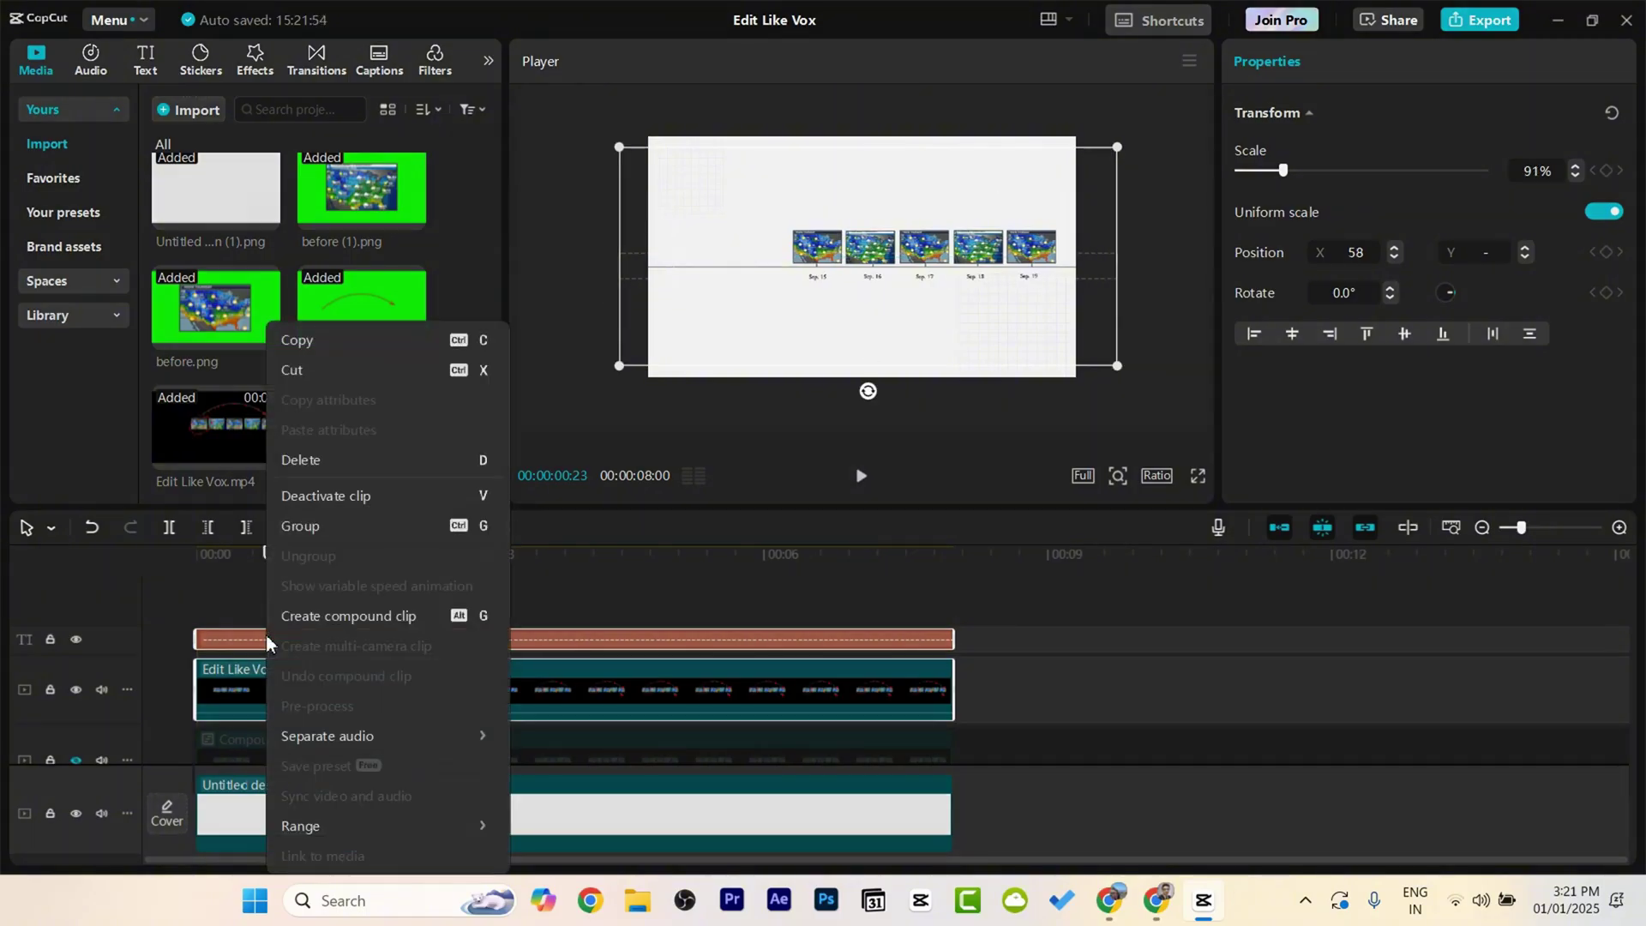
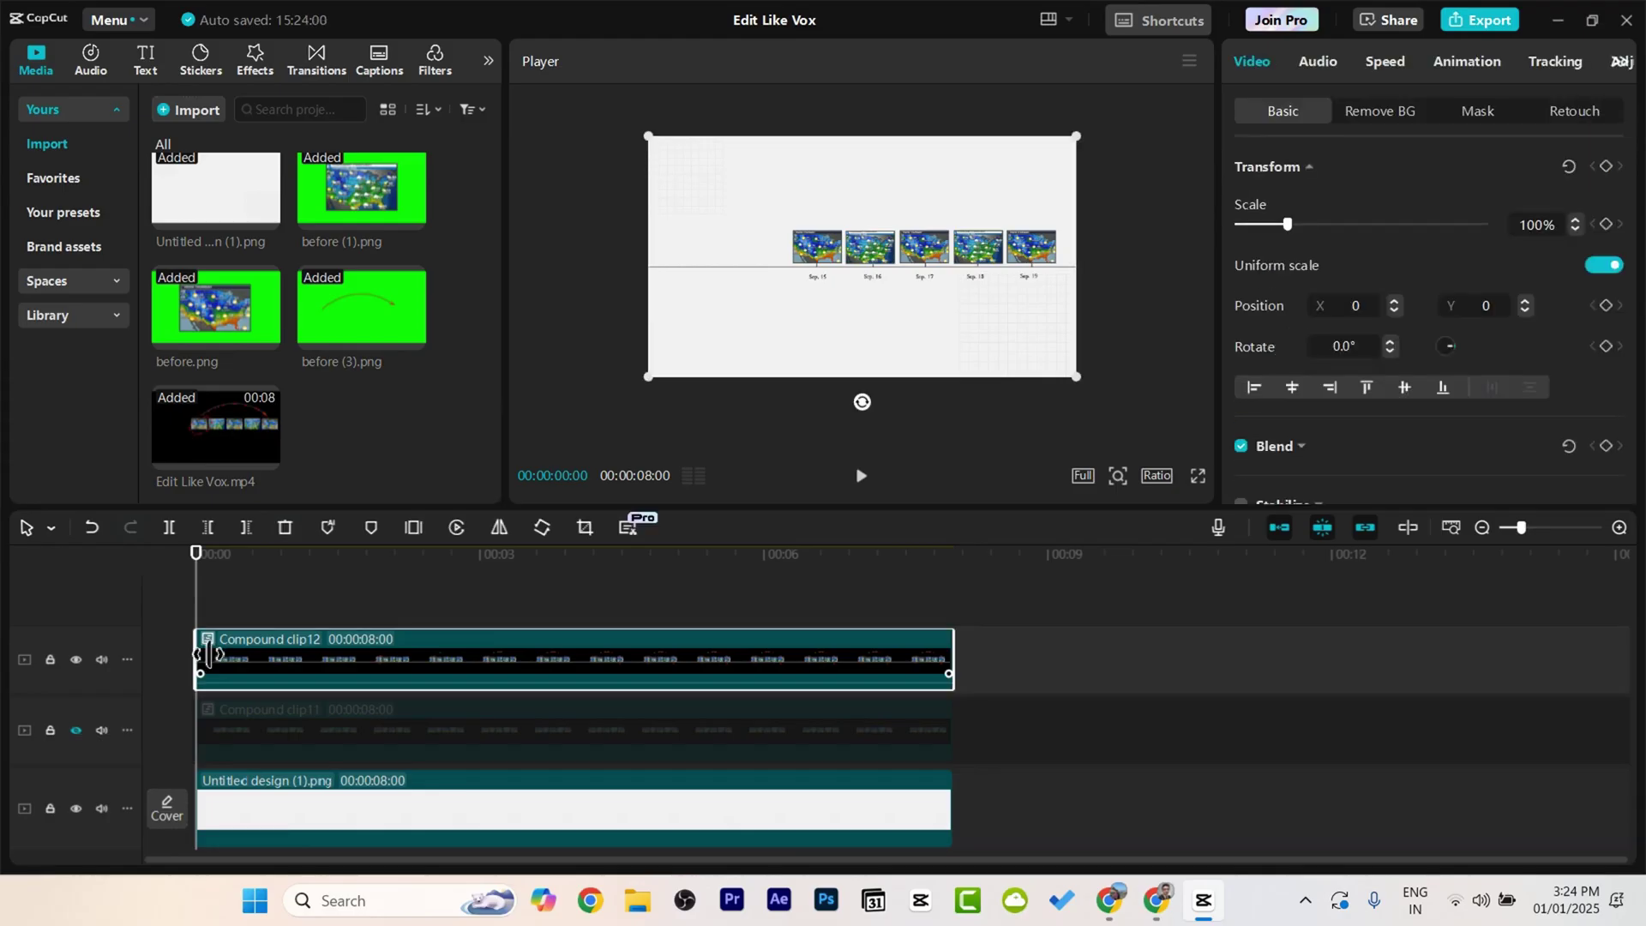
Step: Add a transform keyframe at the start of Compound clip12 with scale 196% and horizontal position 962
click(1606, 166)
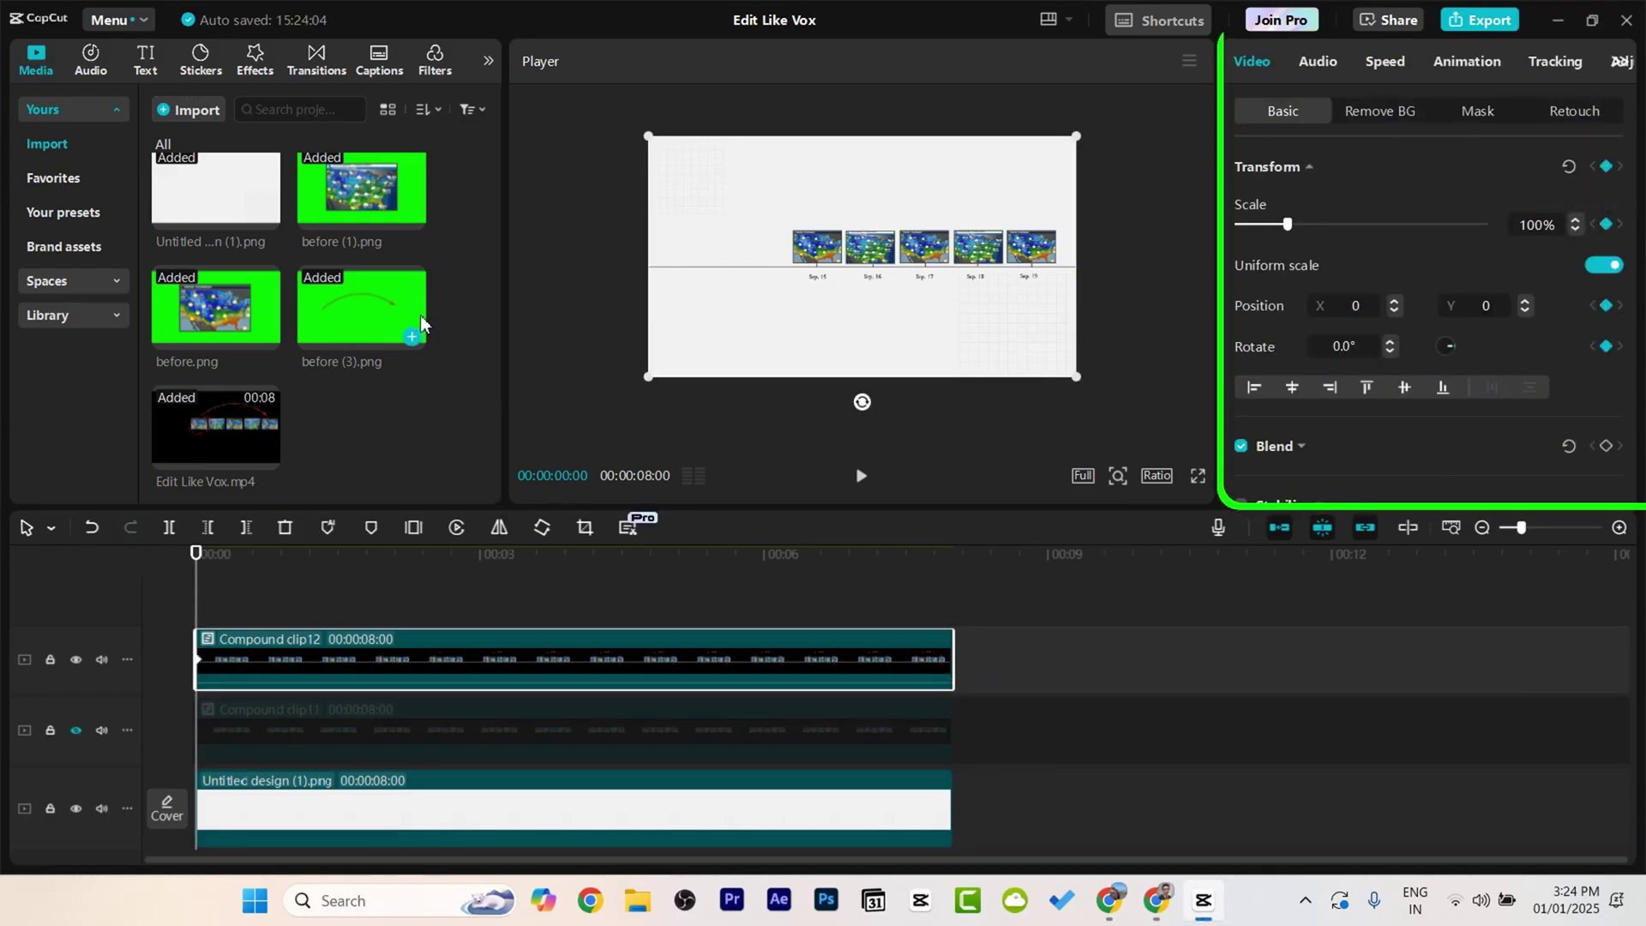
drag(648, 376, 479, 497)
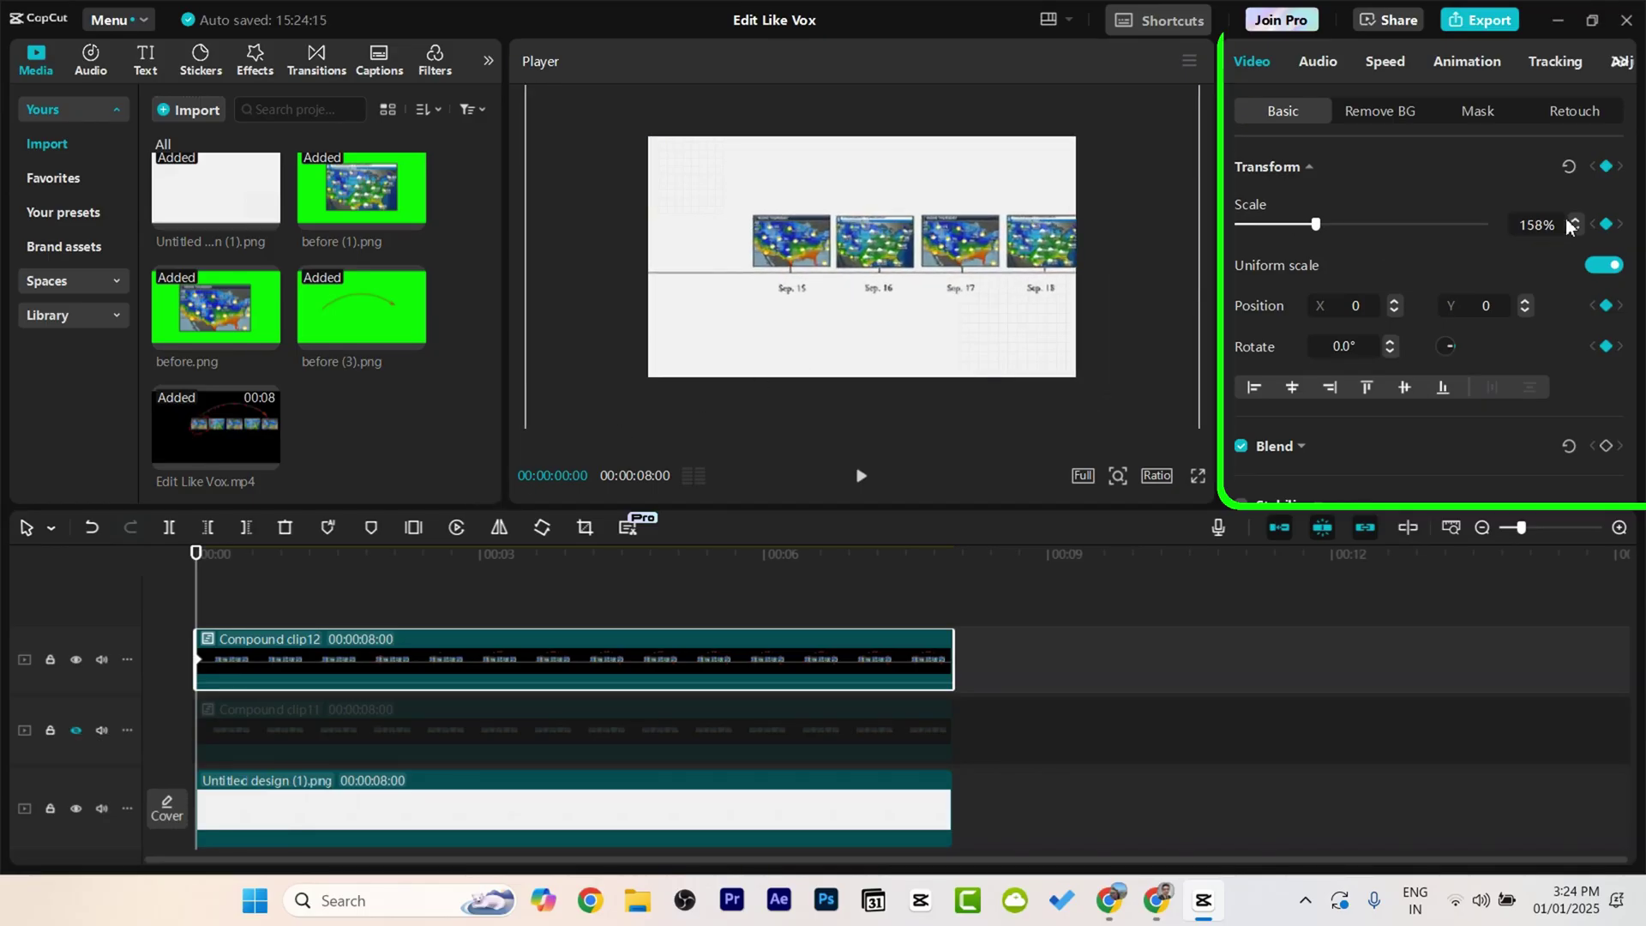
drag(1317, 228, 1334, 228)
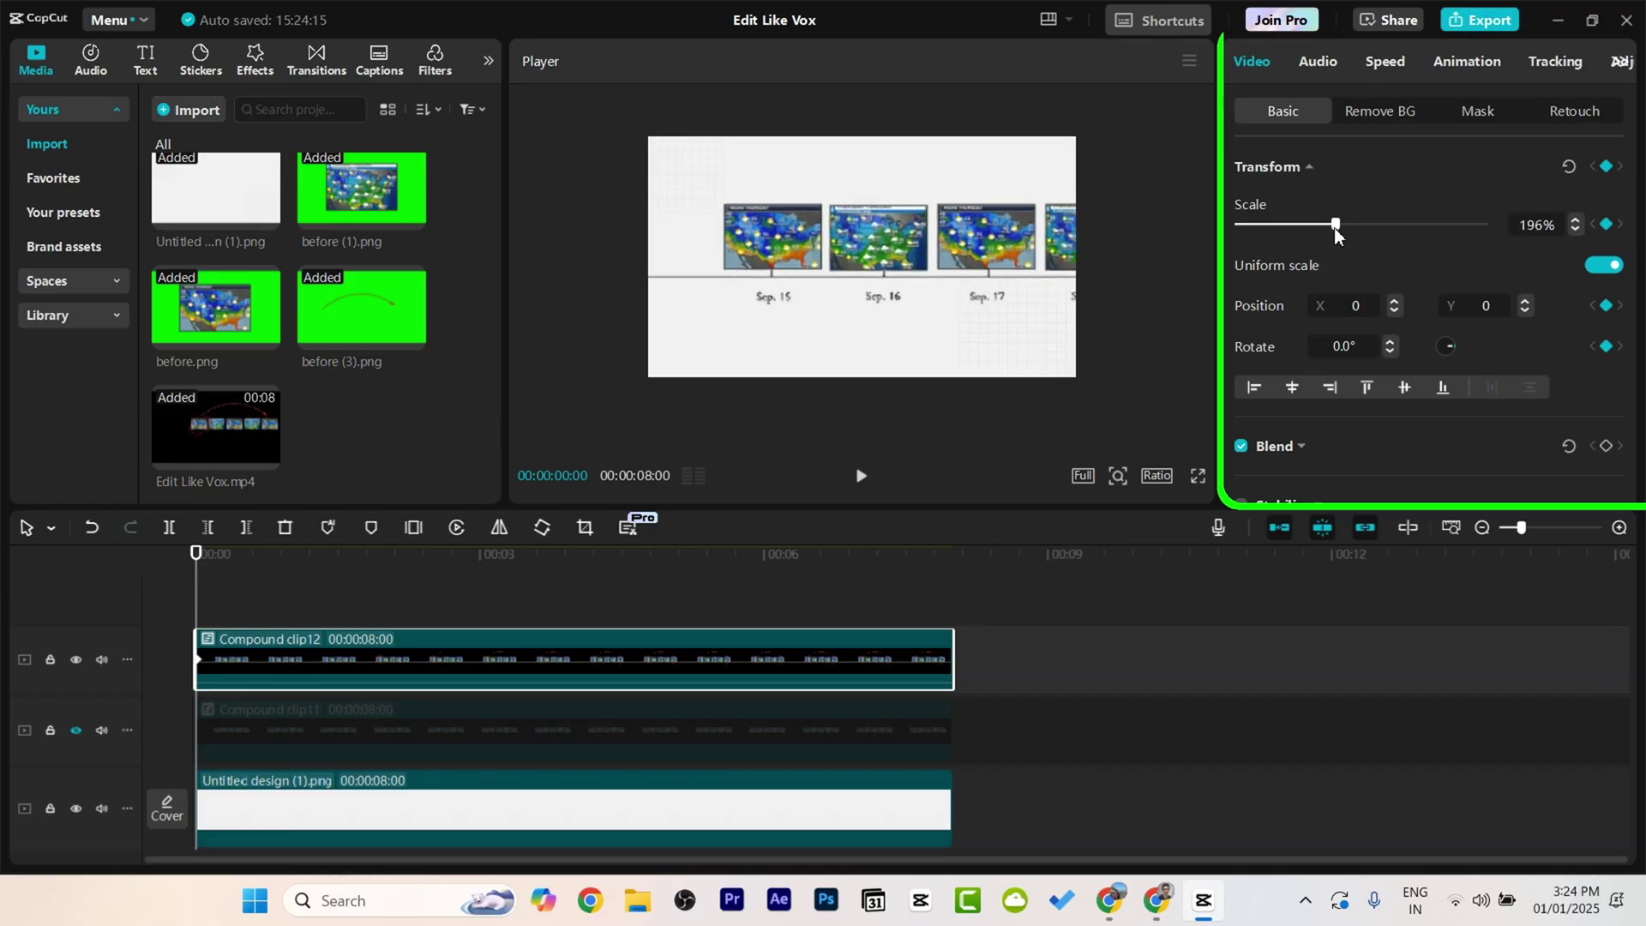
mouse_move(915, 261)
mouse_down()
mouse_move(928, 256)
mouse_move(898, 266)
mouse_up()
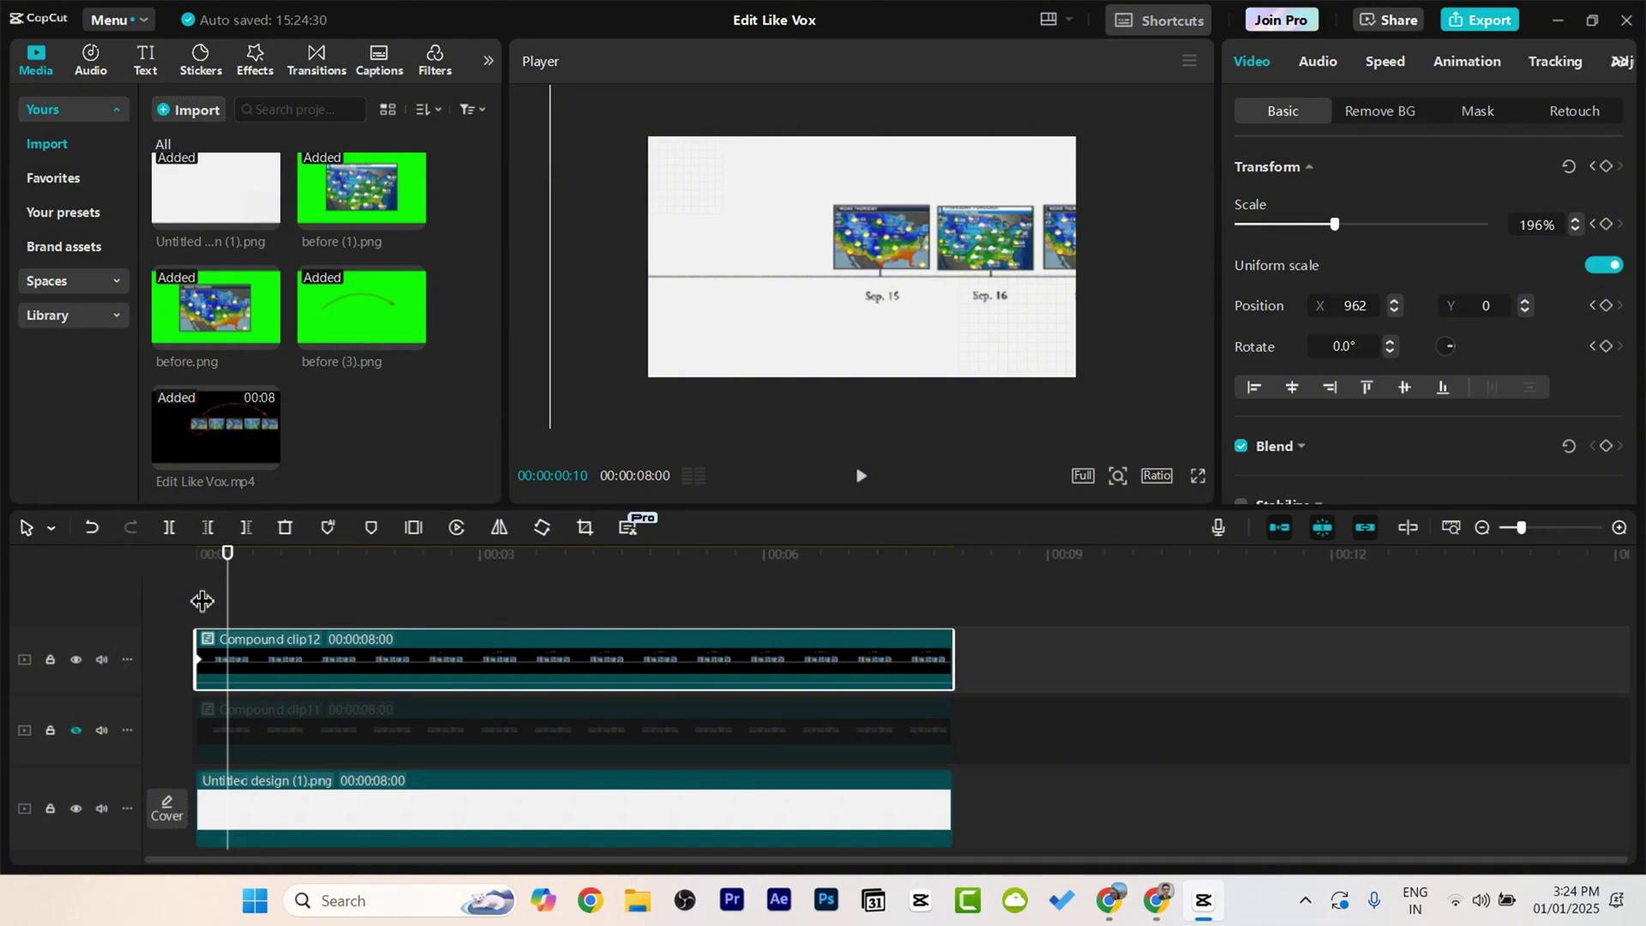
Step: Add a transform keyframe to Compound clip12 at 00:00:00:20 with scale 153% and horizontal position 149
key(shift+Right)
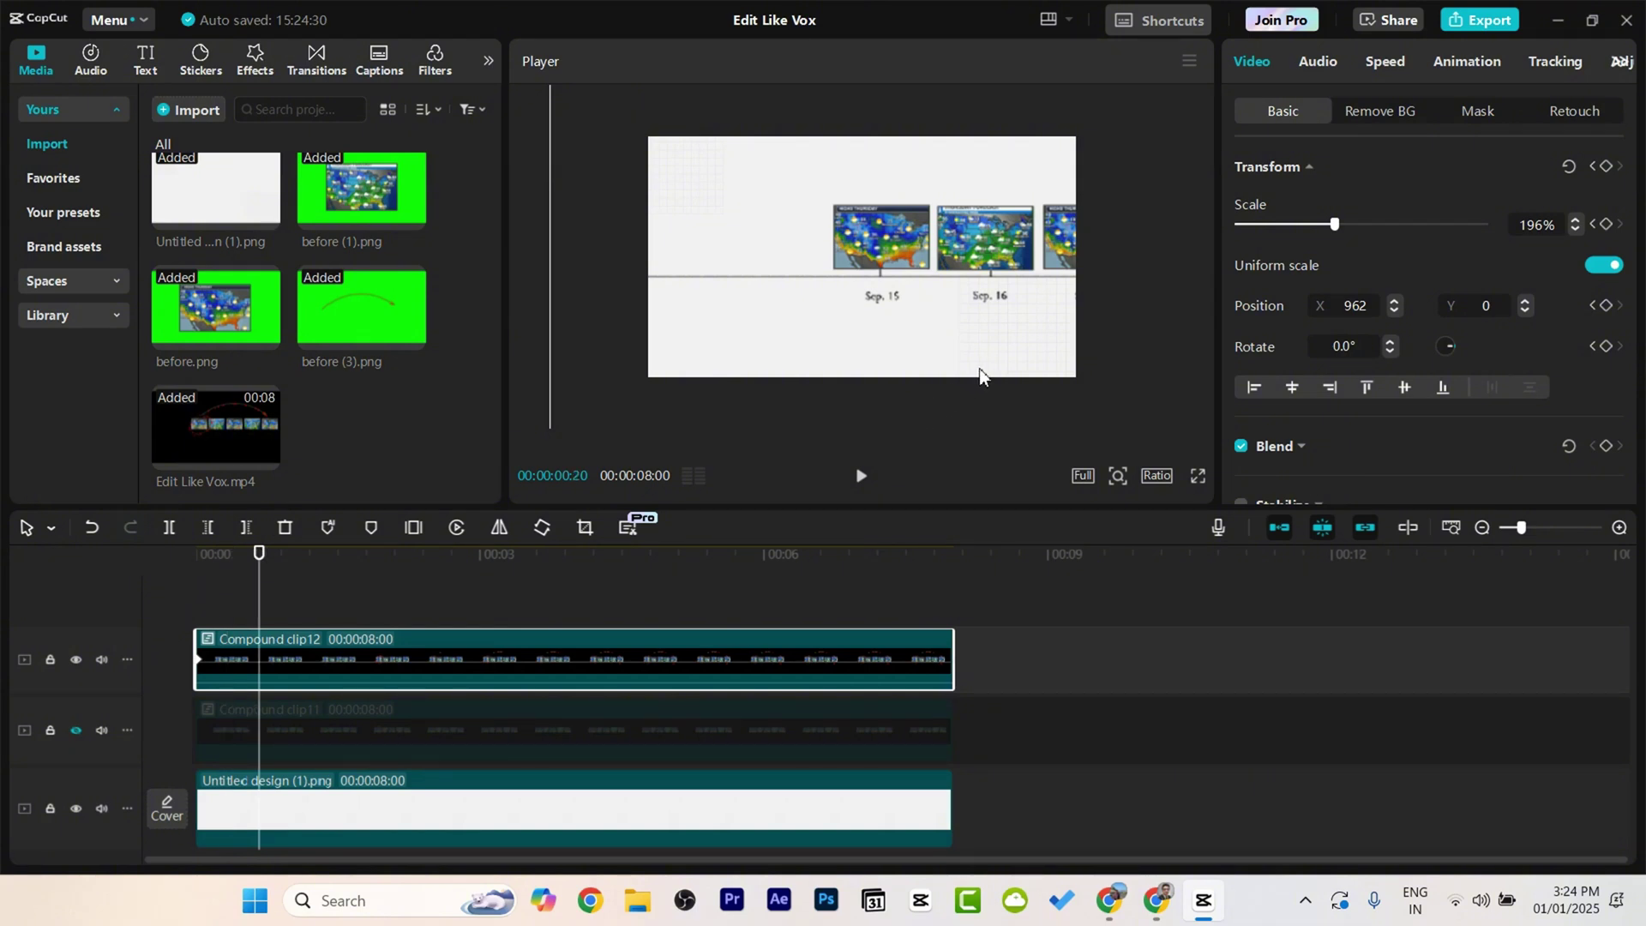
click(1605, 166)
drag(1334, 224, 1312, 223)
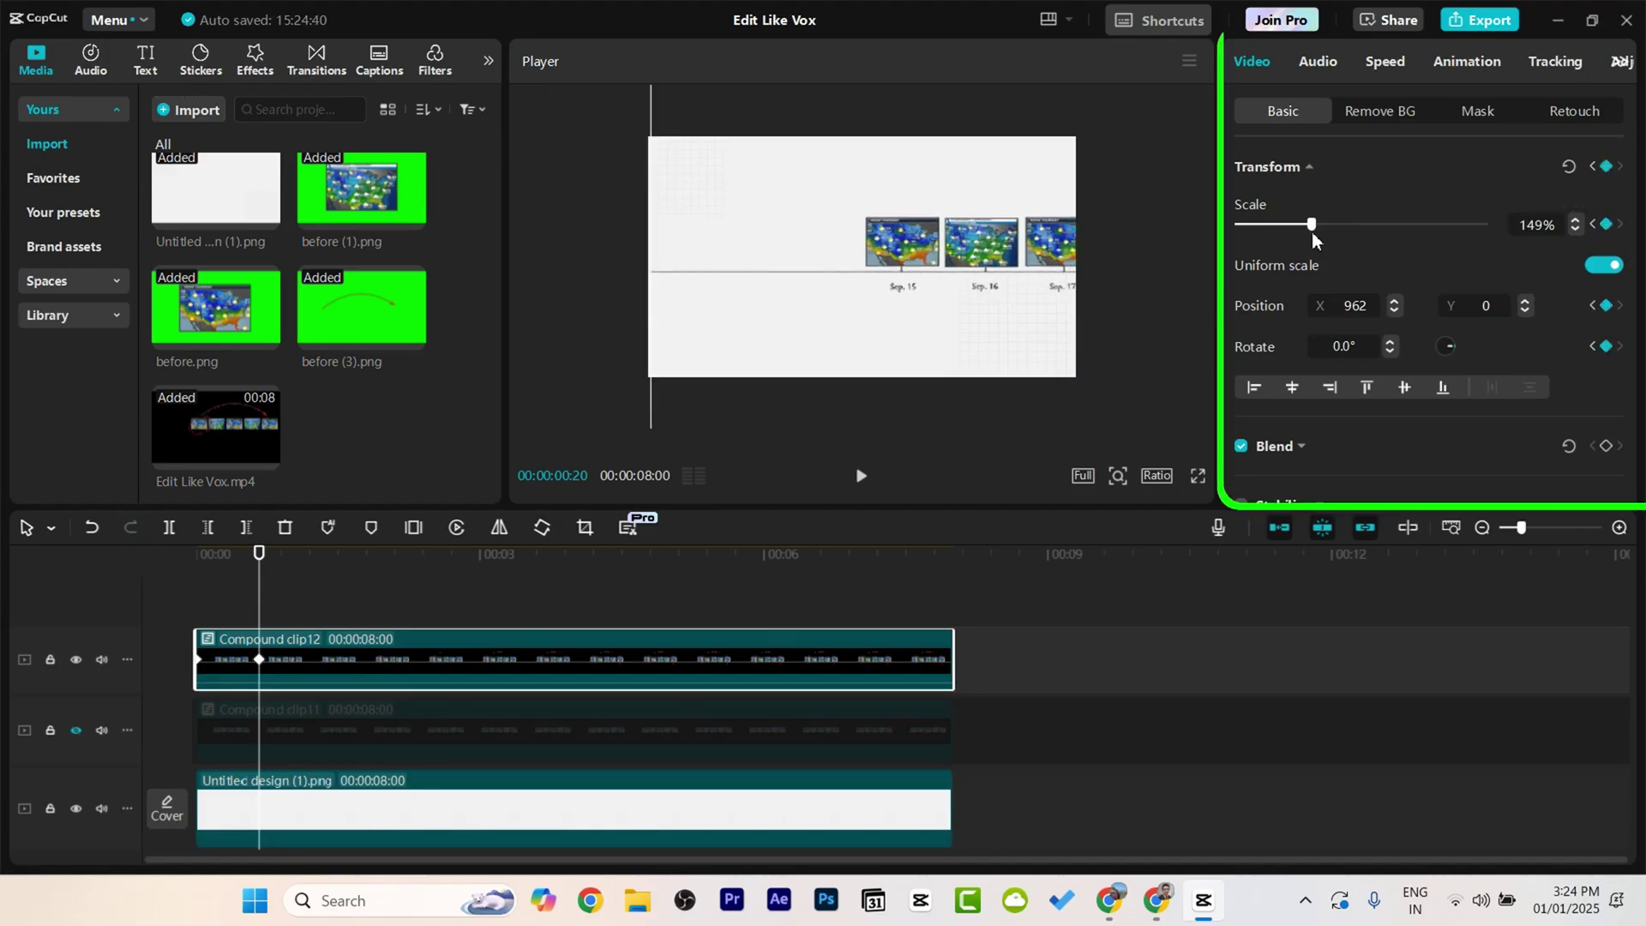
drag(780, 291, 701, 290)
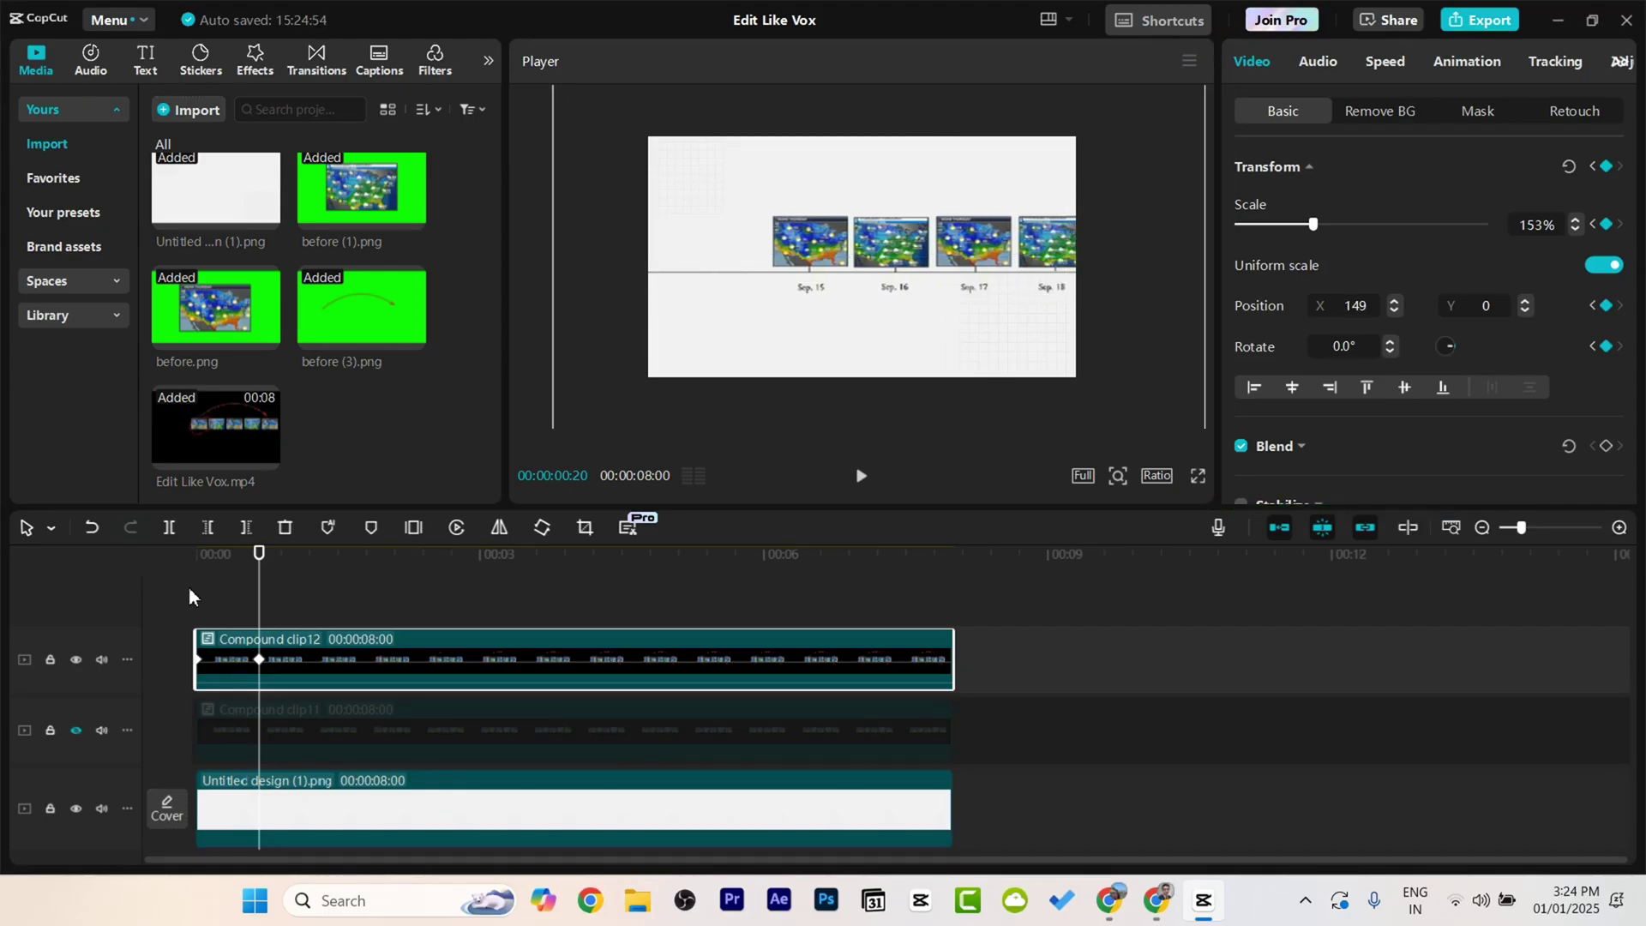
Step: Add a transform keyframe to Compound clip12 at 00:00:01:10 with scale 129% and horizontal position -563
key(shift+Right)
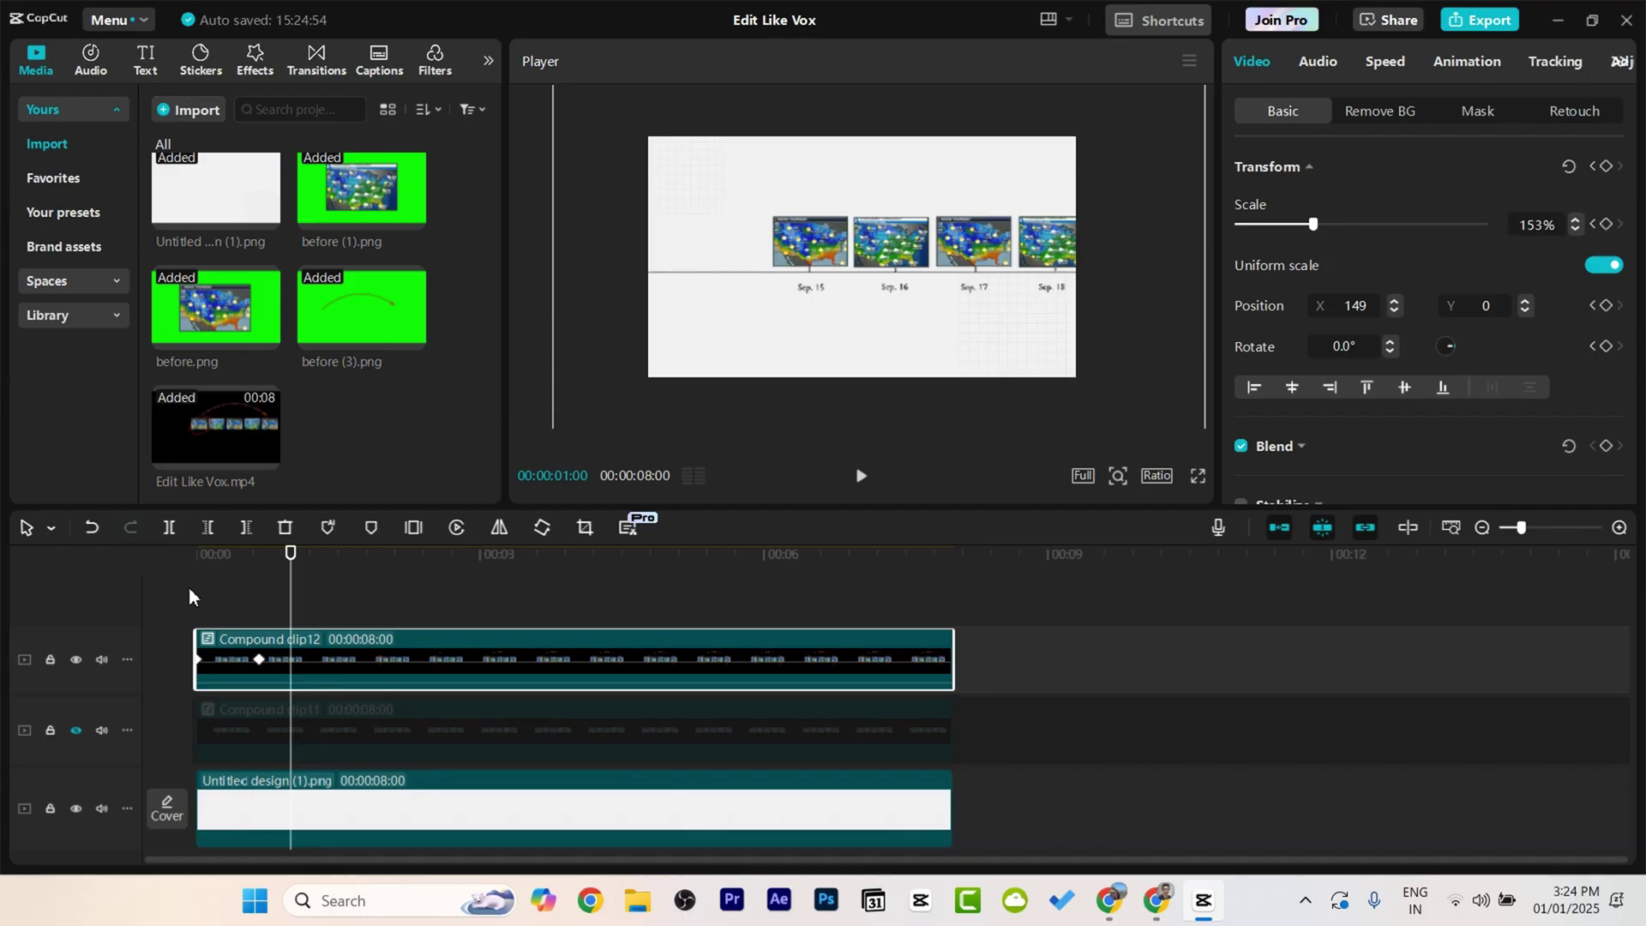
key(shift+Right)
key(shift+Left)
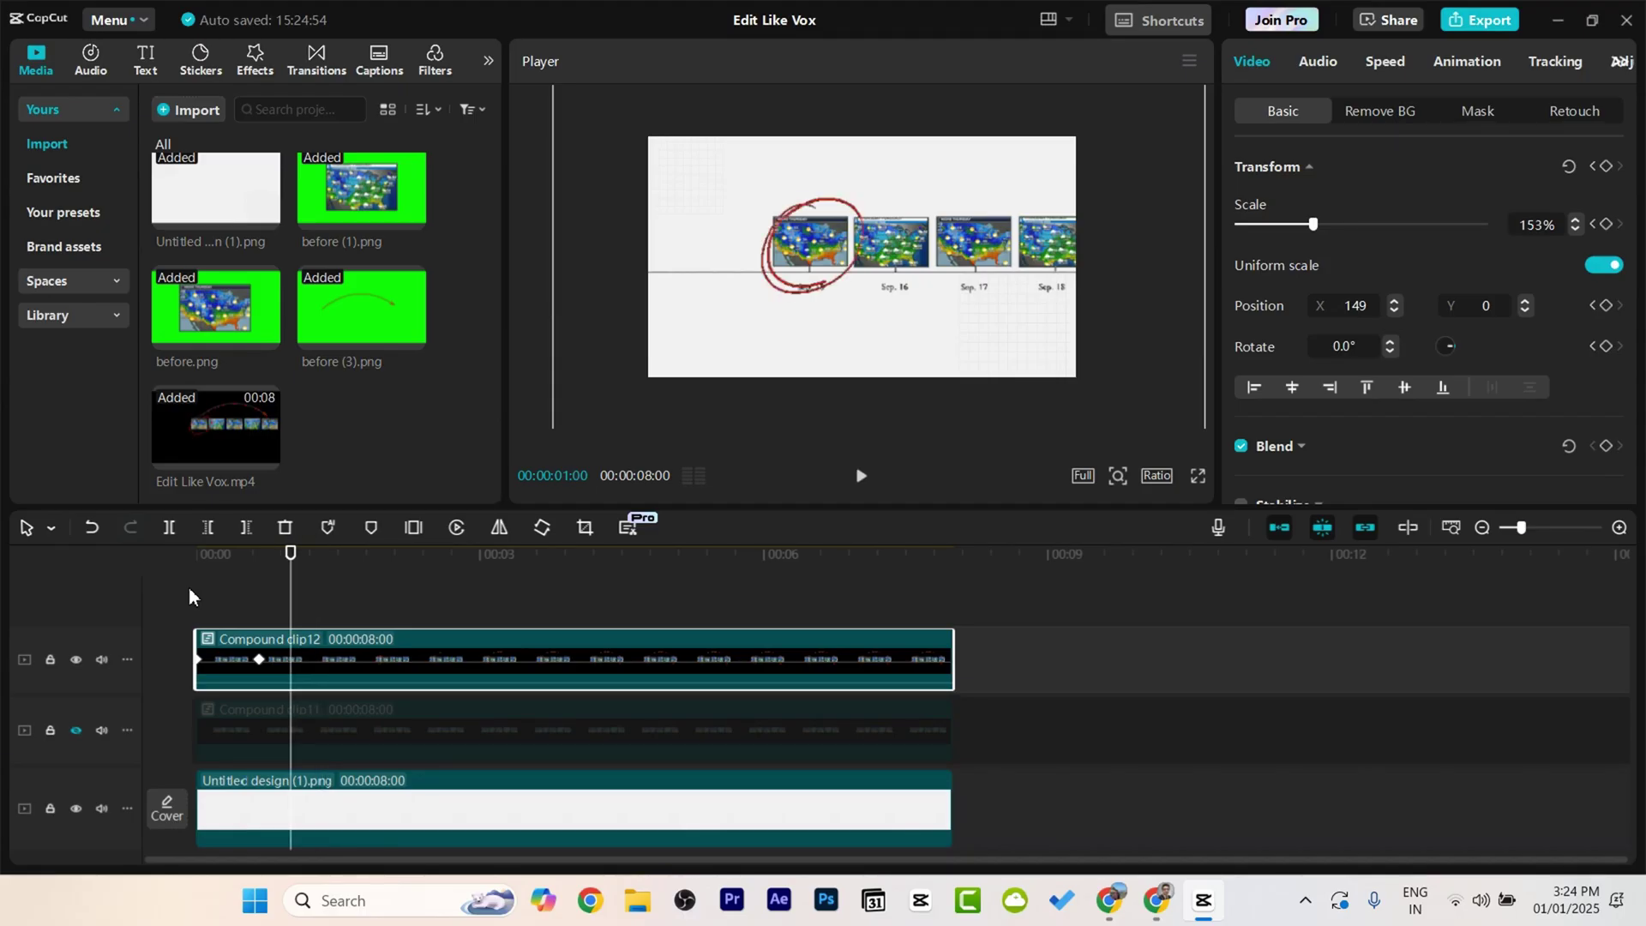
key(shift+Right)
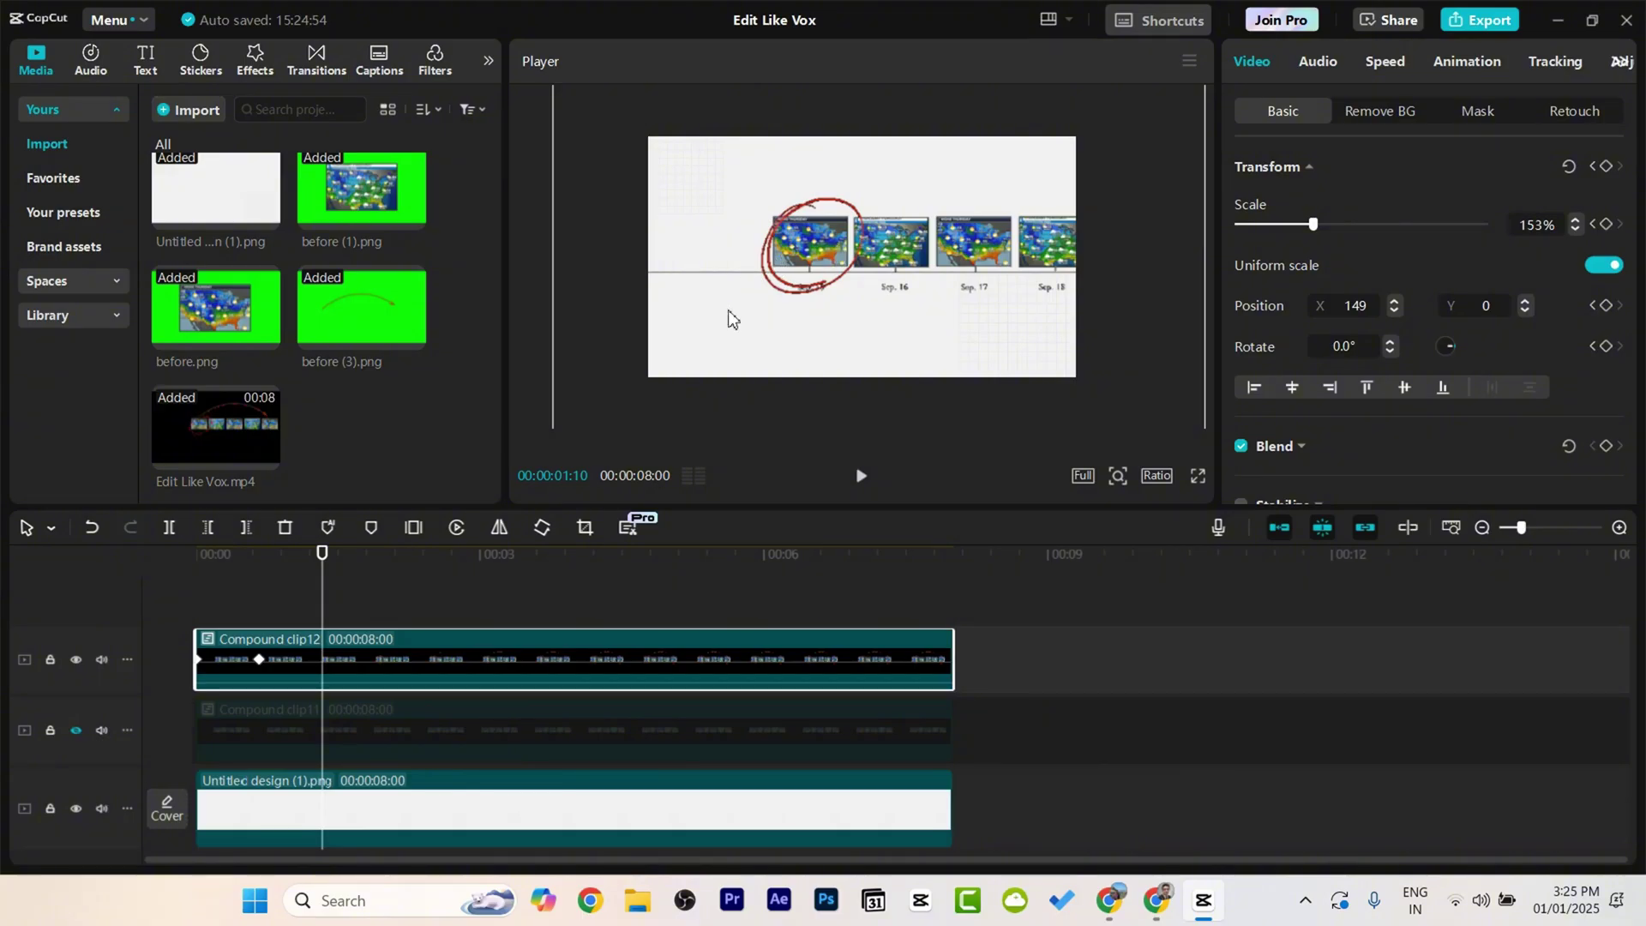
click(1606, 166)
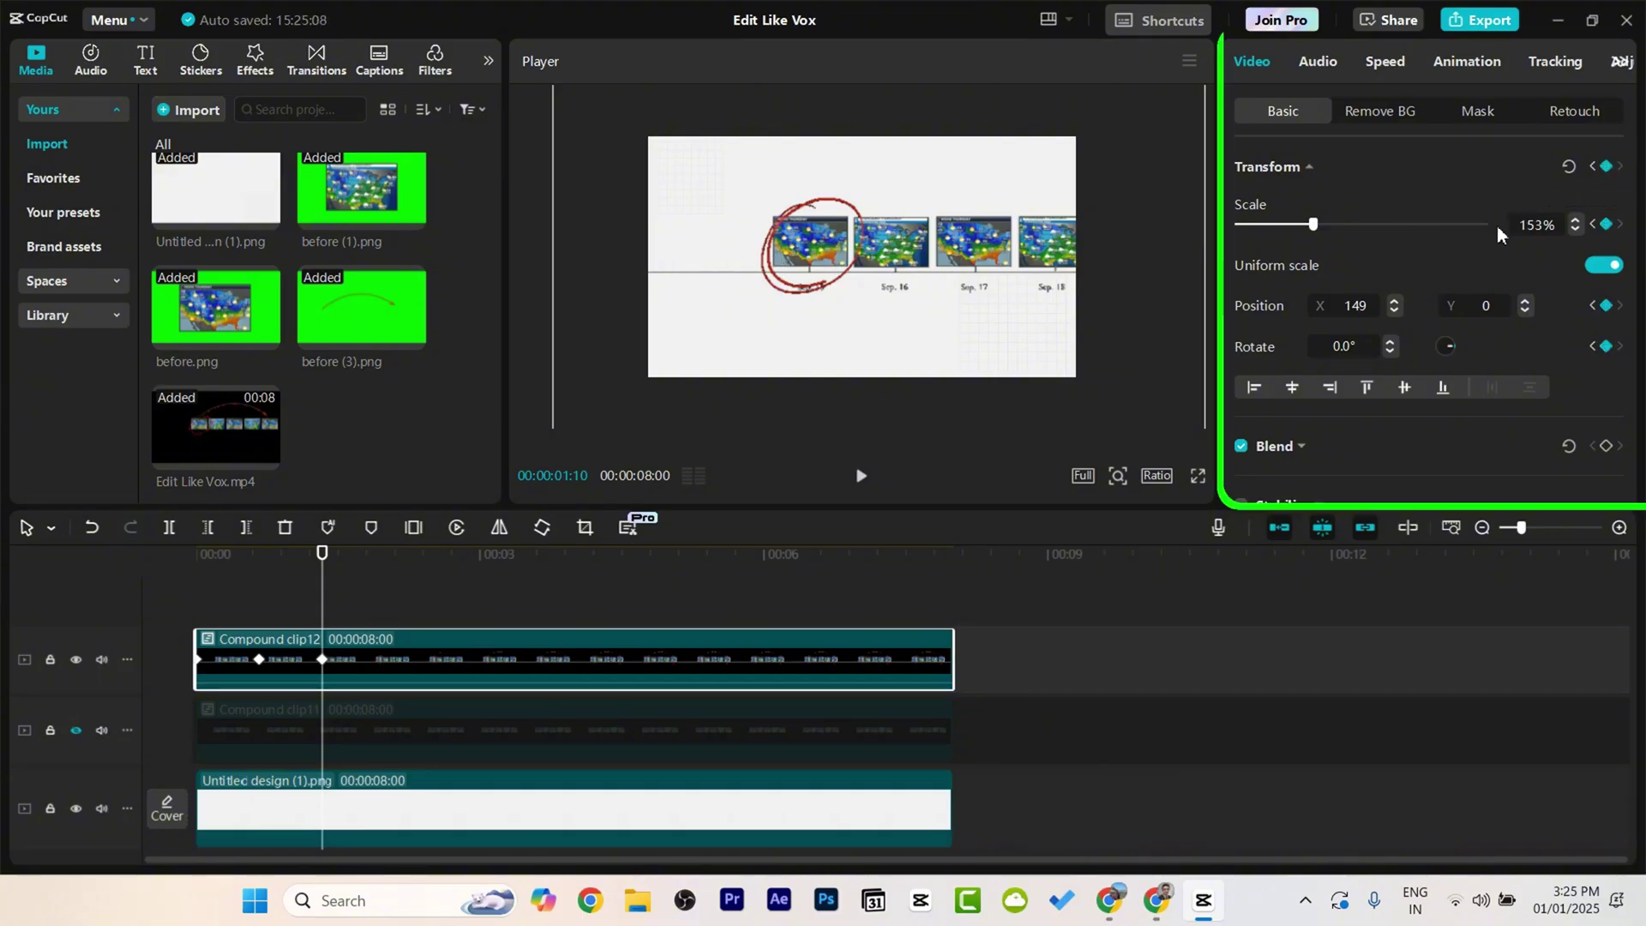
drag(1311, 233, 1298, 231)
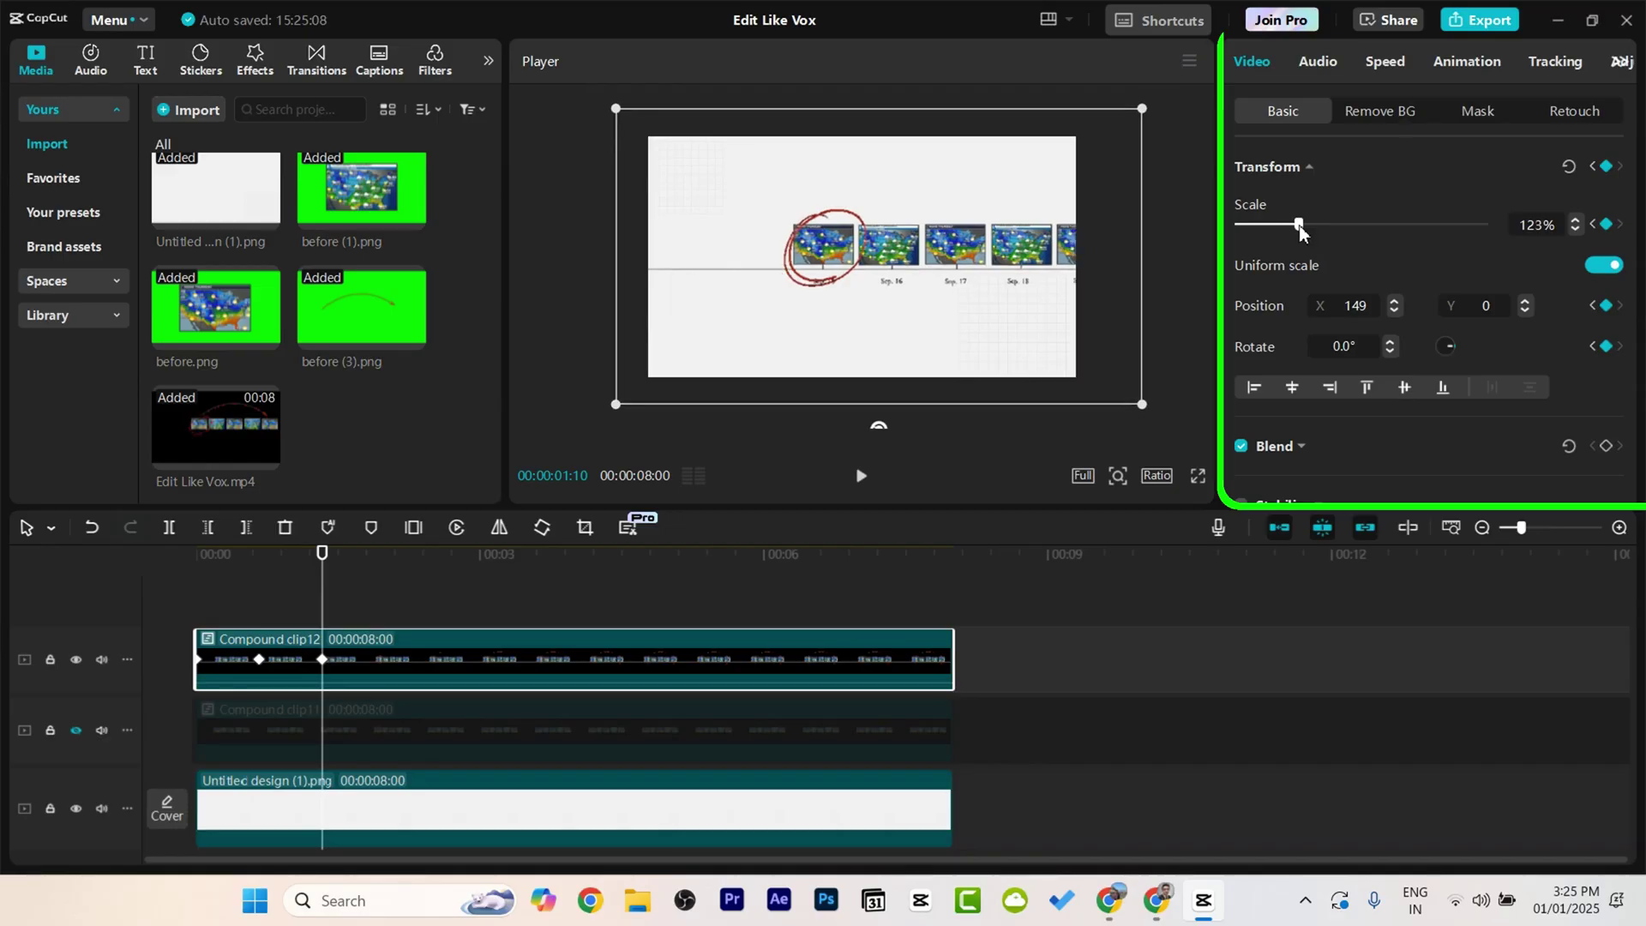
drag(885, 305, 806, 306)
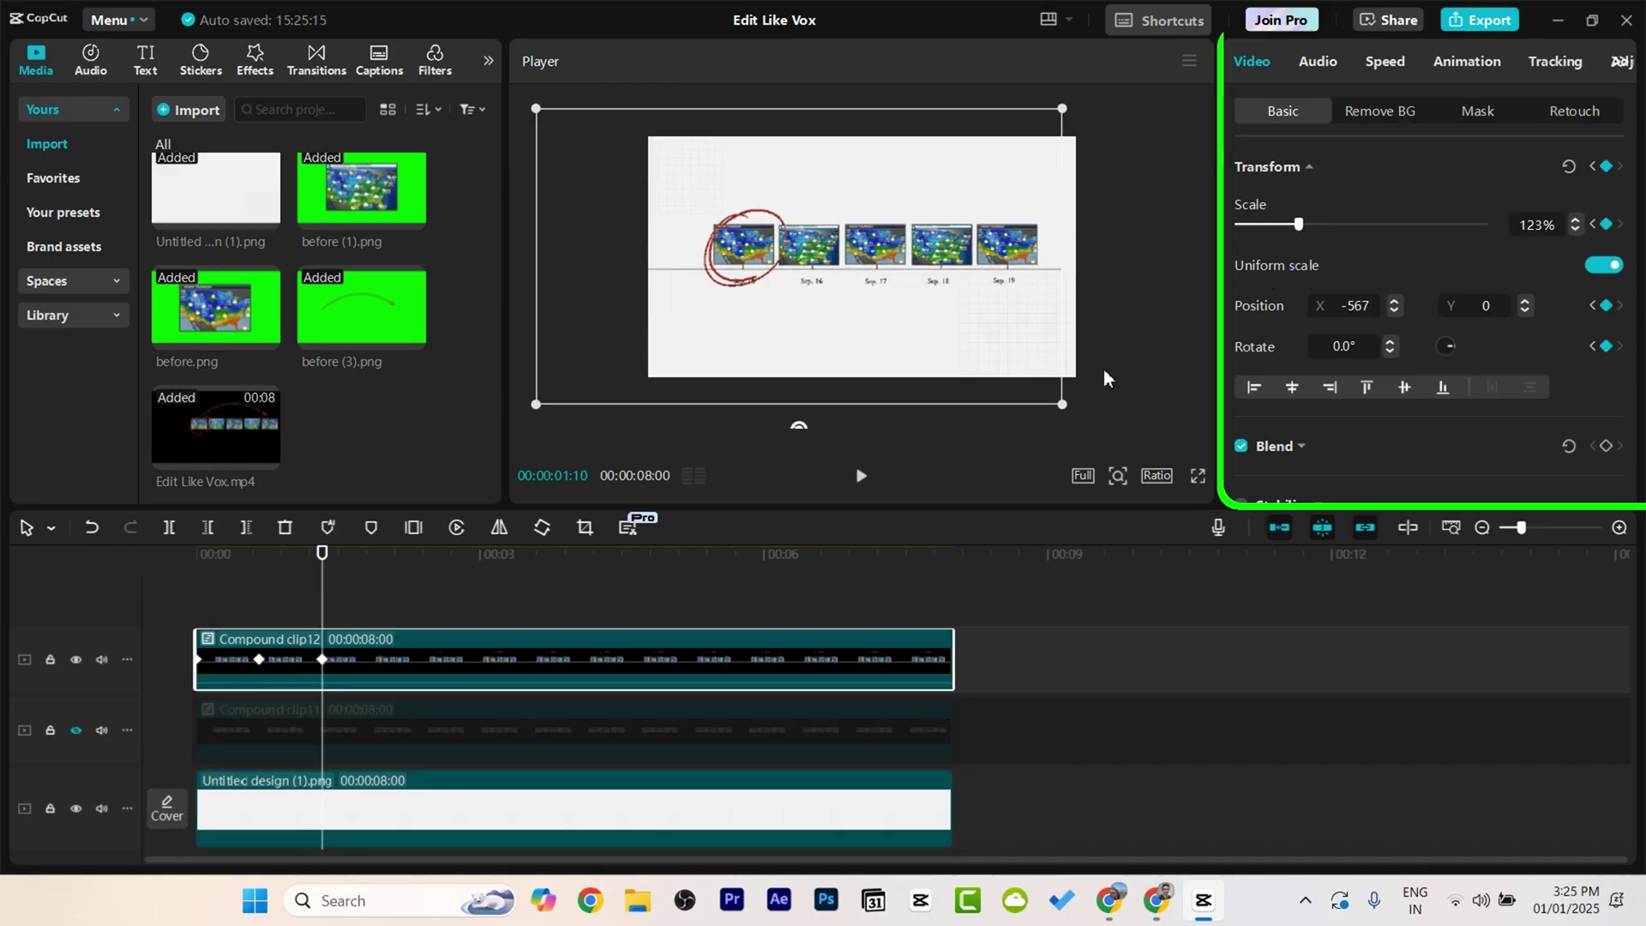
drag(1062, 404, 1076, 412)
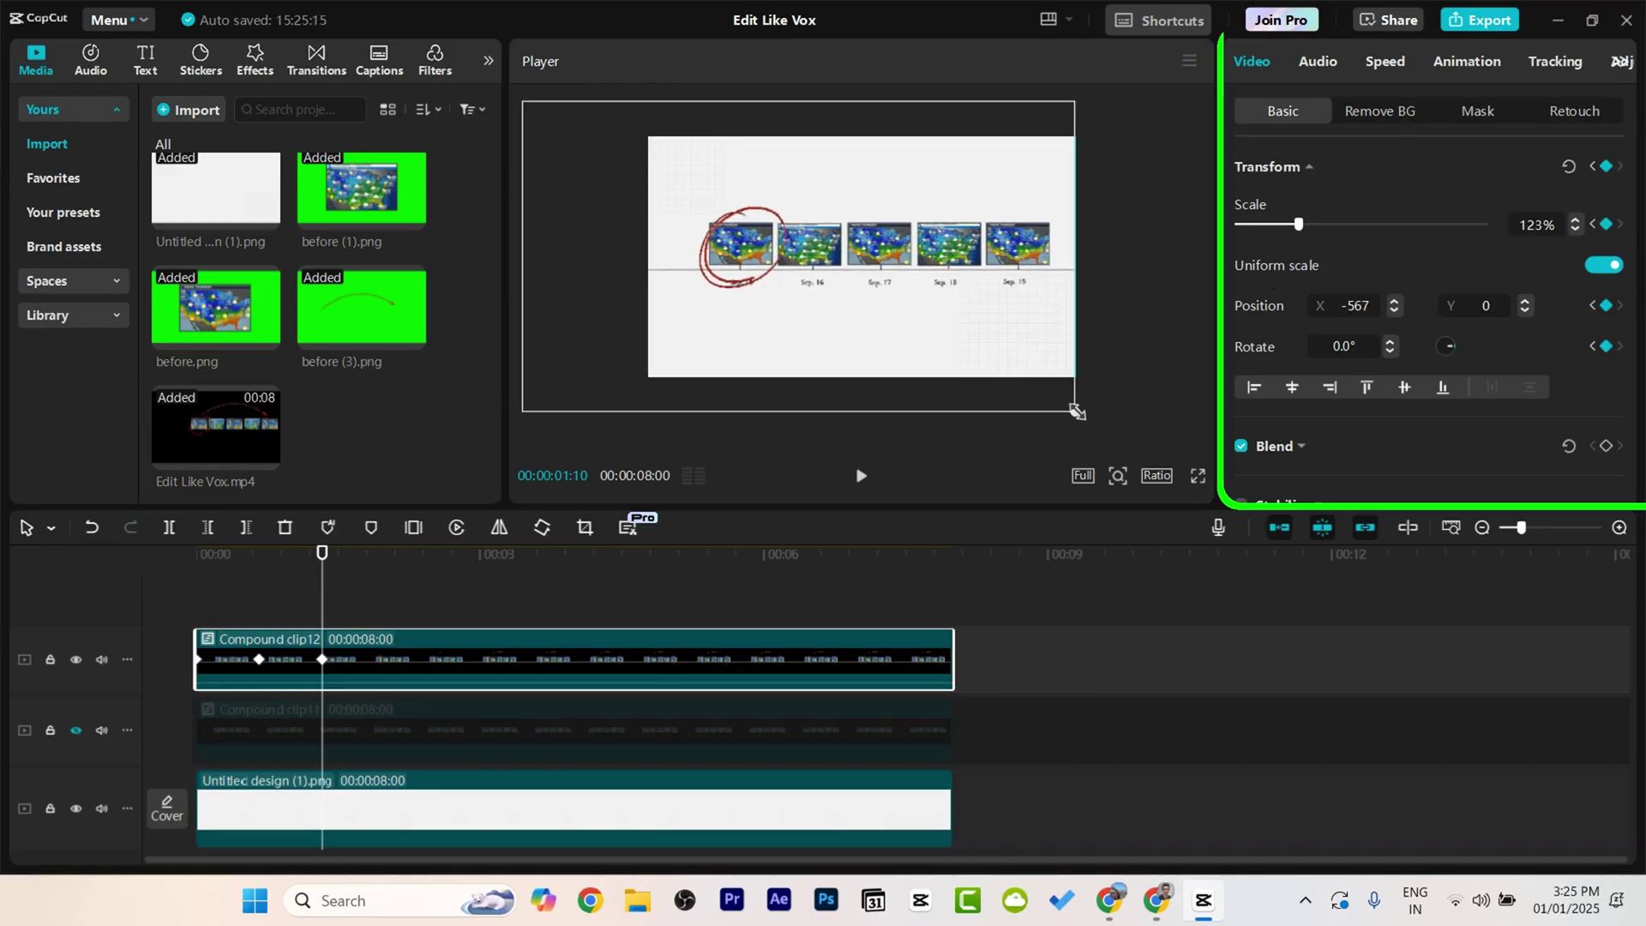
Step: Play the scene from the start to review the zoom and pan across the timeline maps
click(268, 590)
click(198, 590)
key(space)
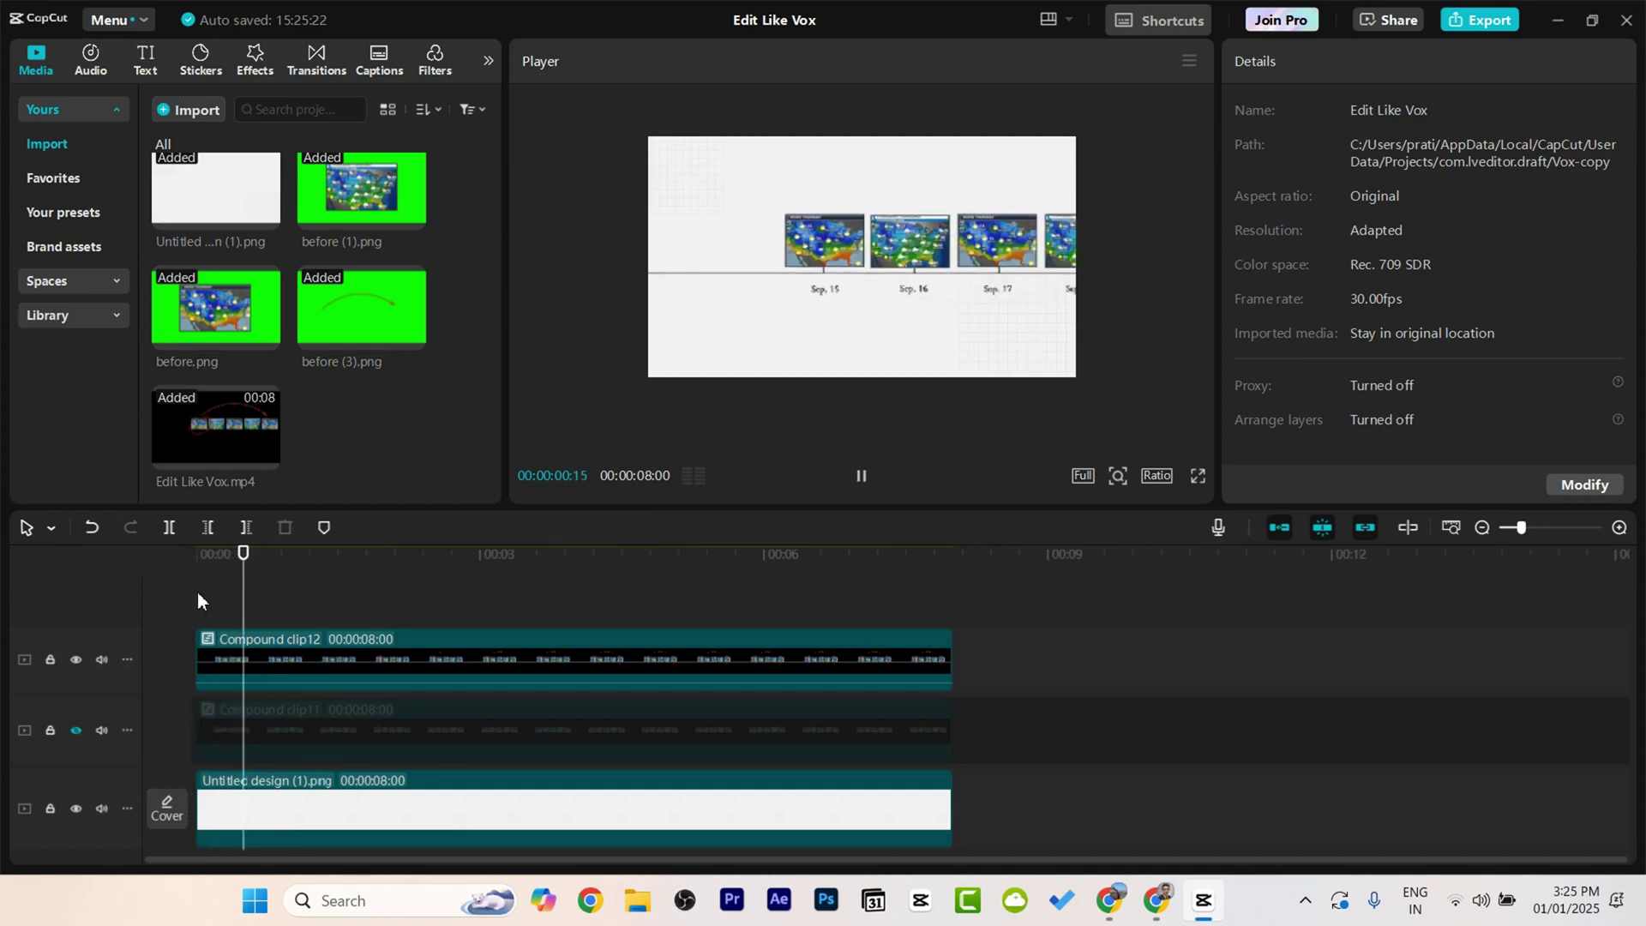
click(198, 609)
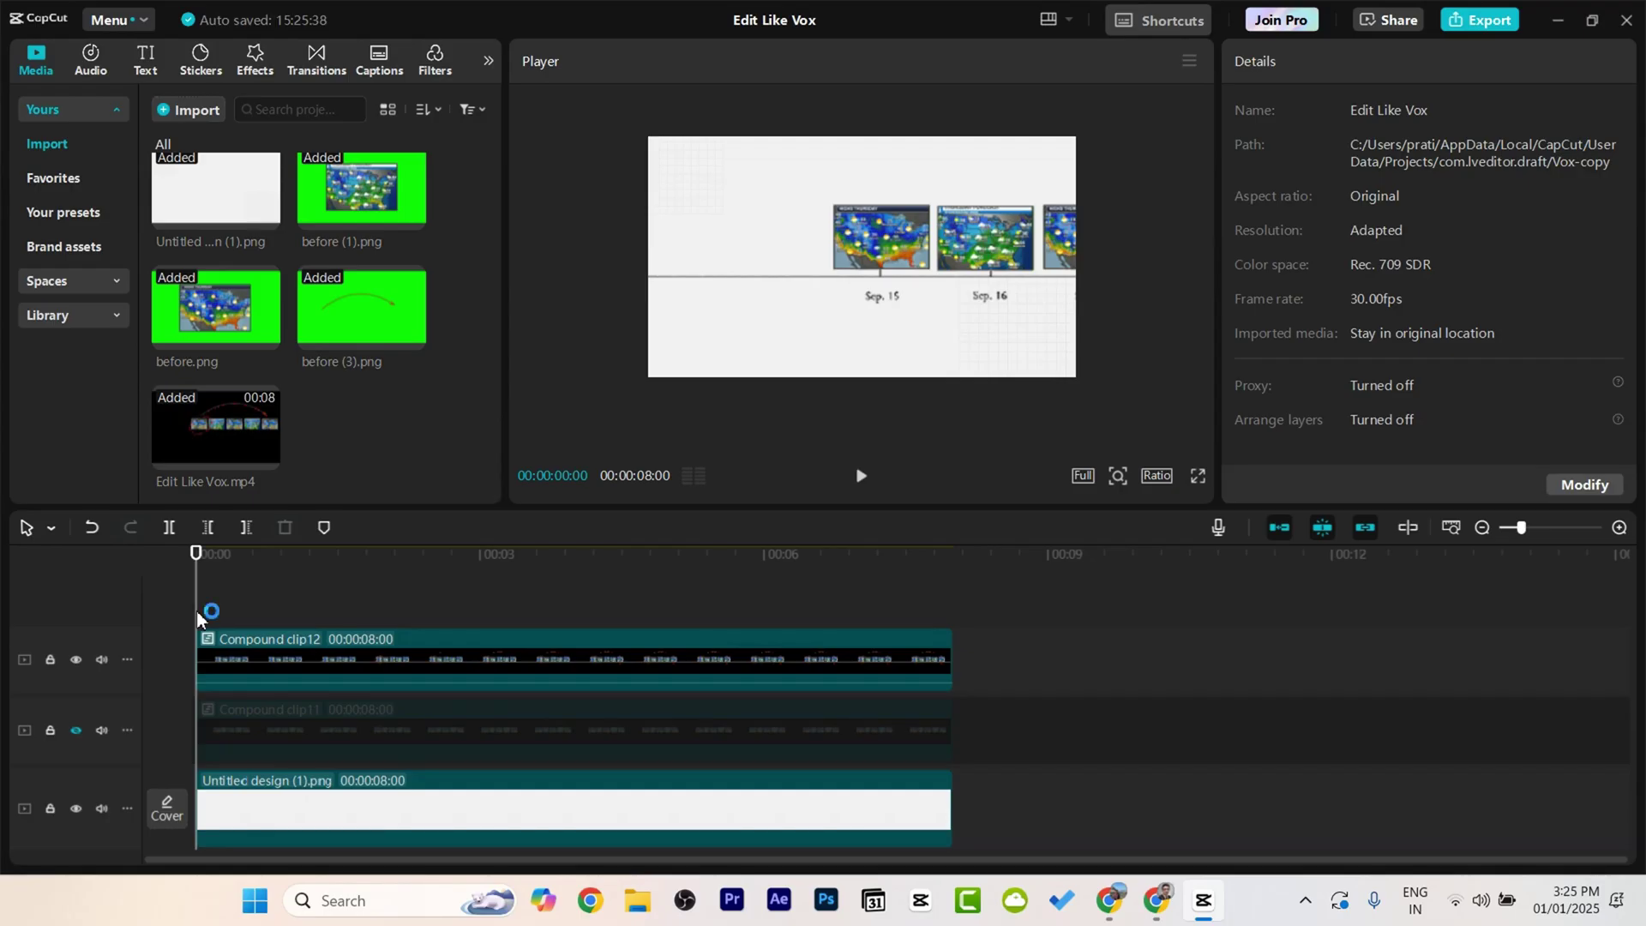
key(space)
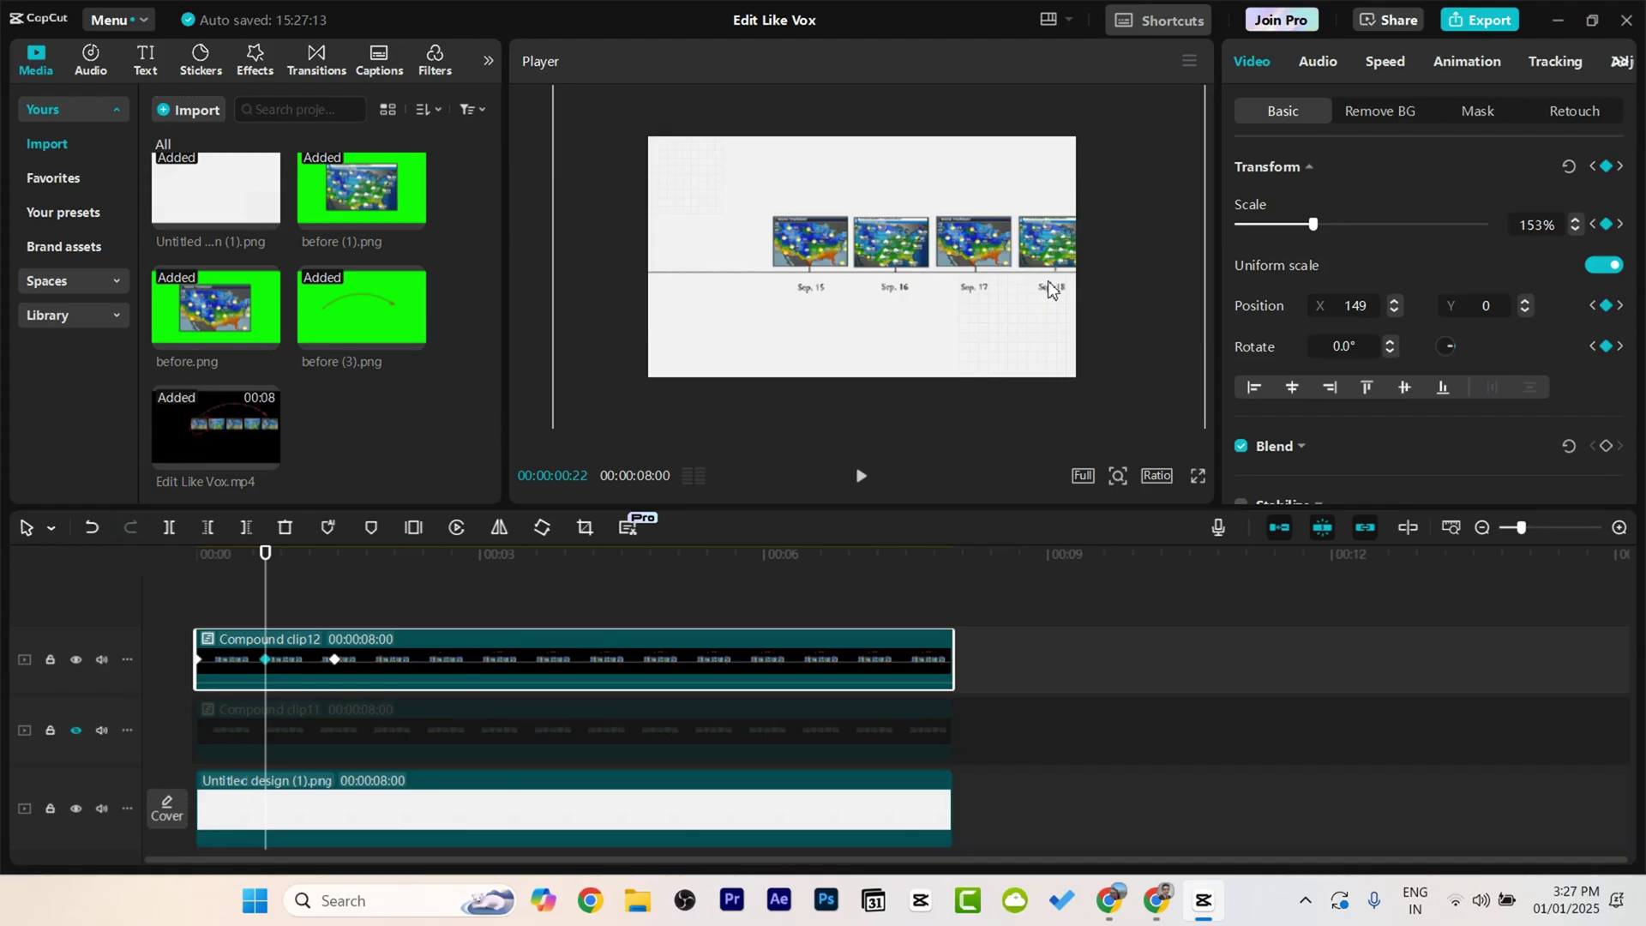
Step: Try a scale of 135% on Compound clip12's second keyframe at 00:00:00:22, and undo it
drag(1312, 224, 1305, 226)
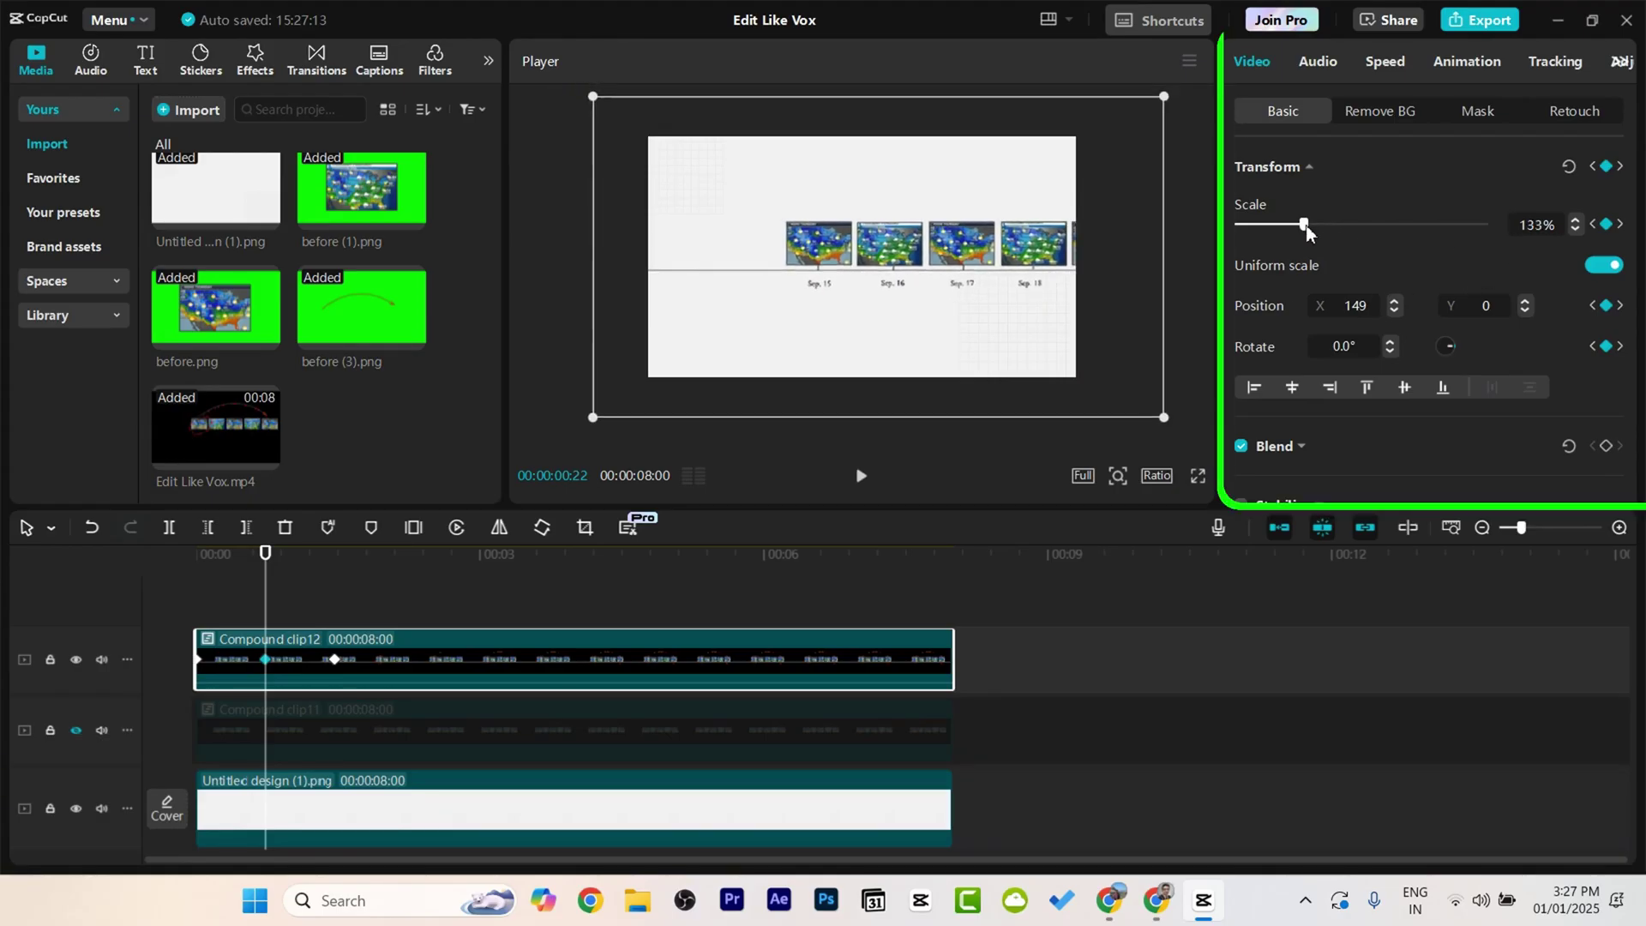
click(1575, 219)
click(1574, 219)
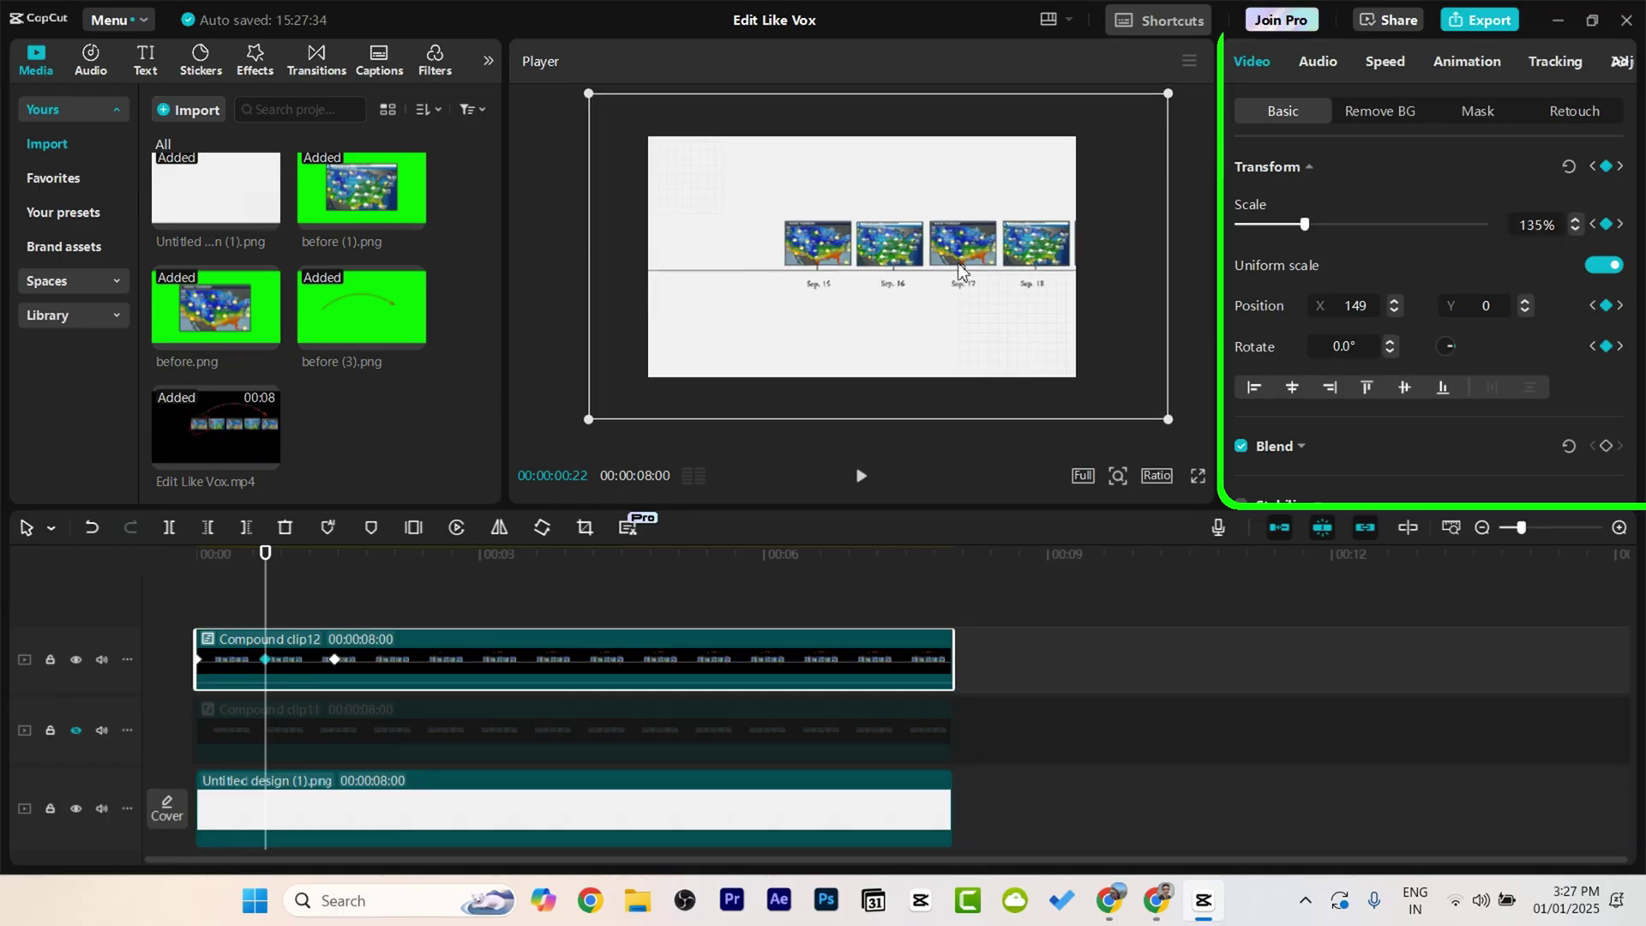
key(ctrl+z)
Step: Move Compound clip12's second keyframe to about 00:00:01:00 and play the opening movement from the start
drag(265, 659, 291, 660)
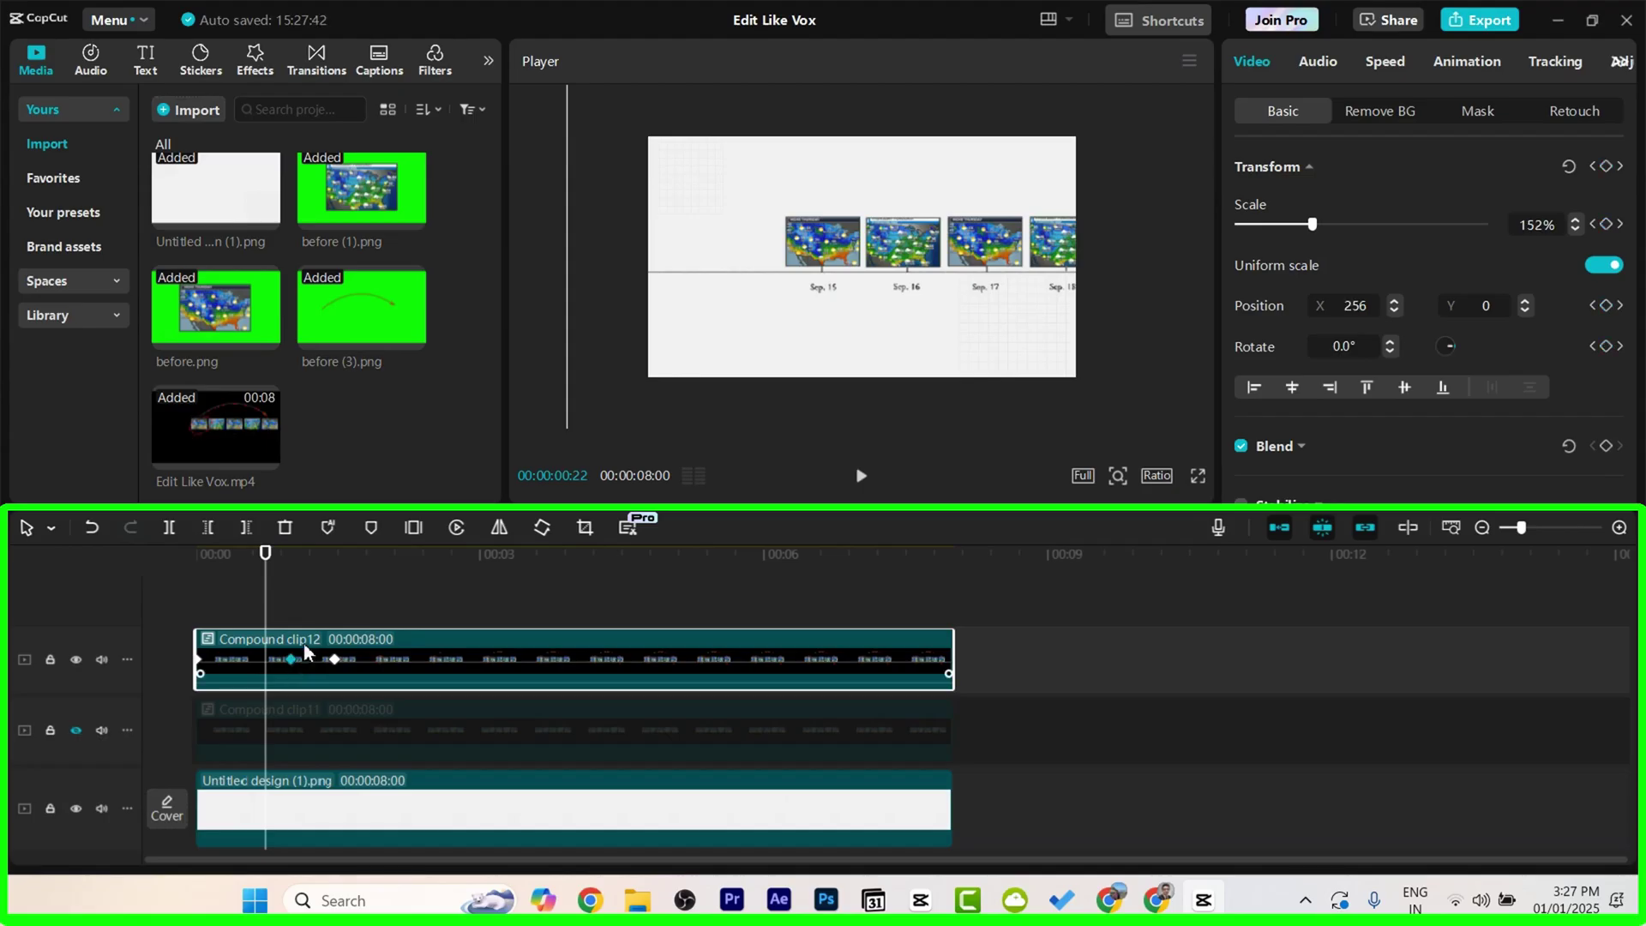
click(183, 609)
key(space)
key(space)
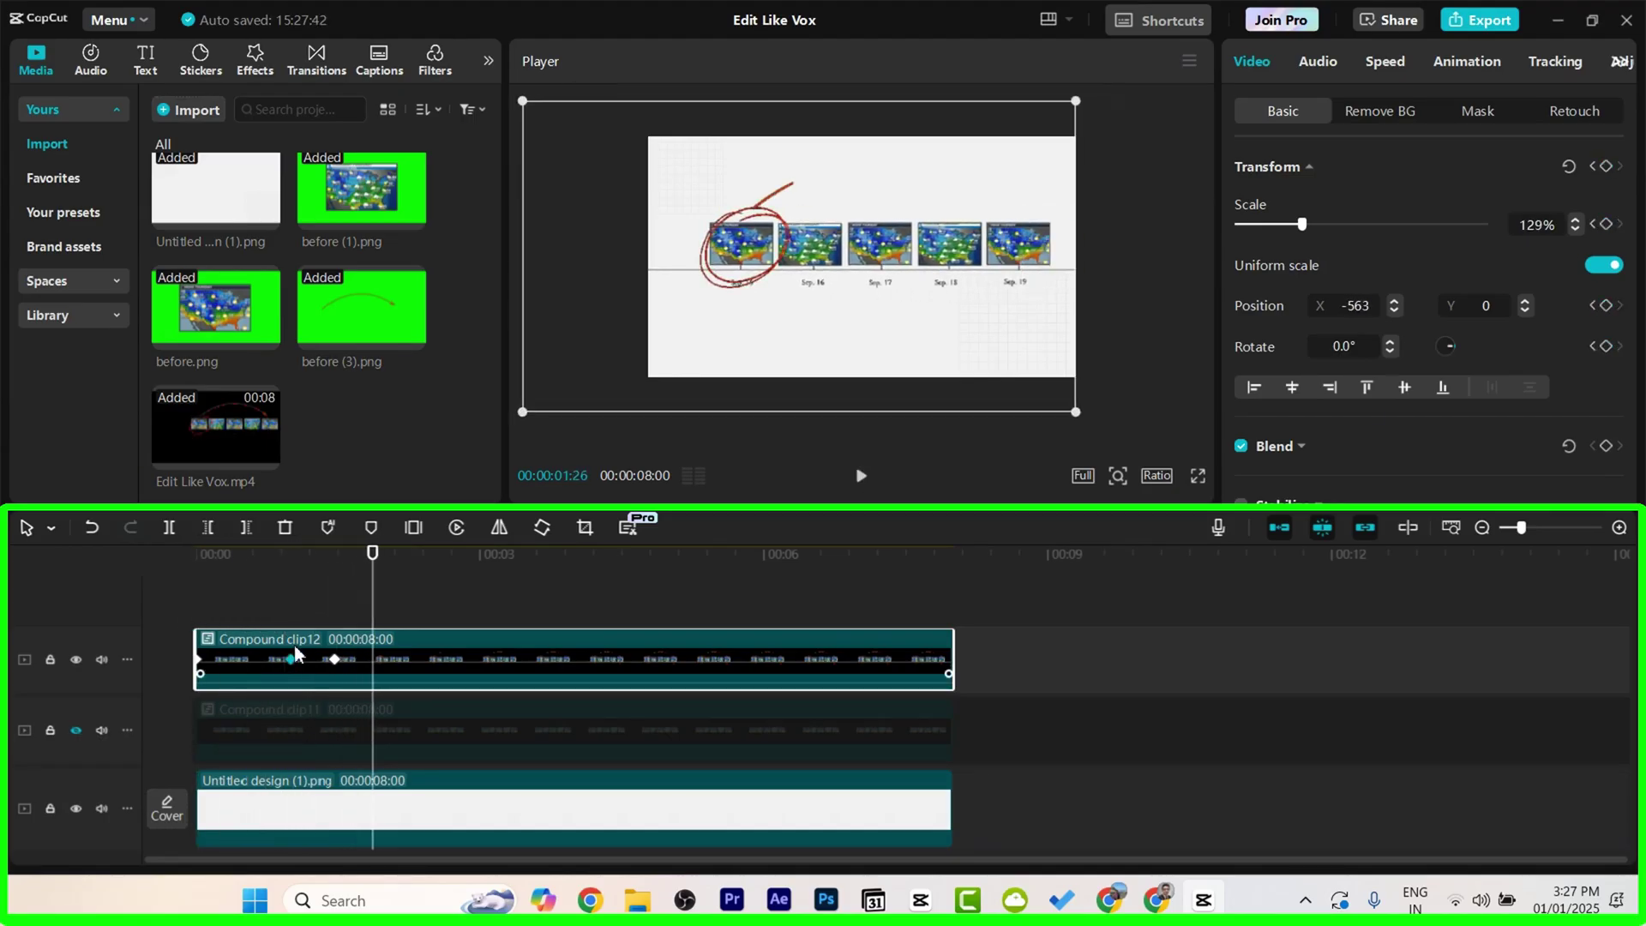
Step: Set the scale of Compound clip12's third keyframe at 00:00:01:14 to 135% and play the movement from the start
click(334, 659)
click(1574, 221)
click(1574, 221)
click(1574, 221)
click(1574, 221)
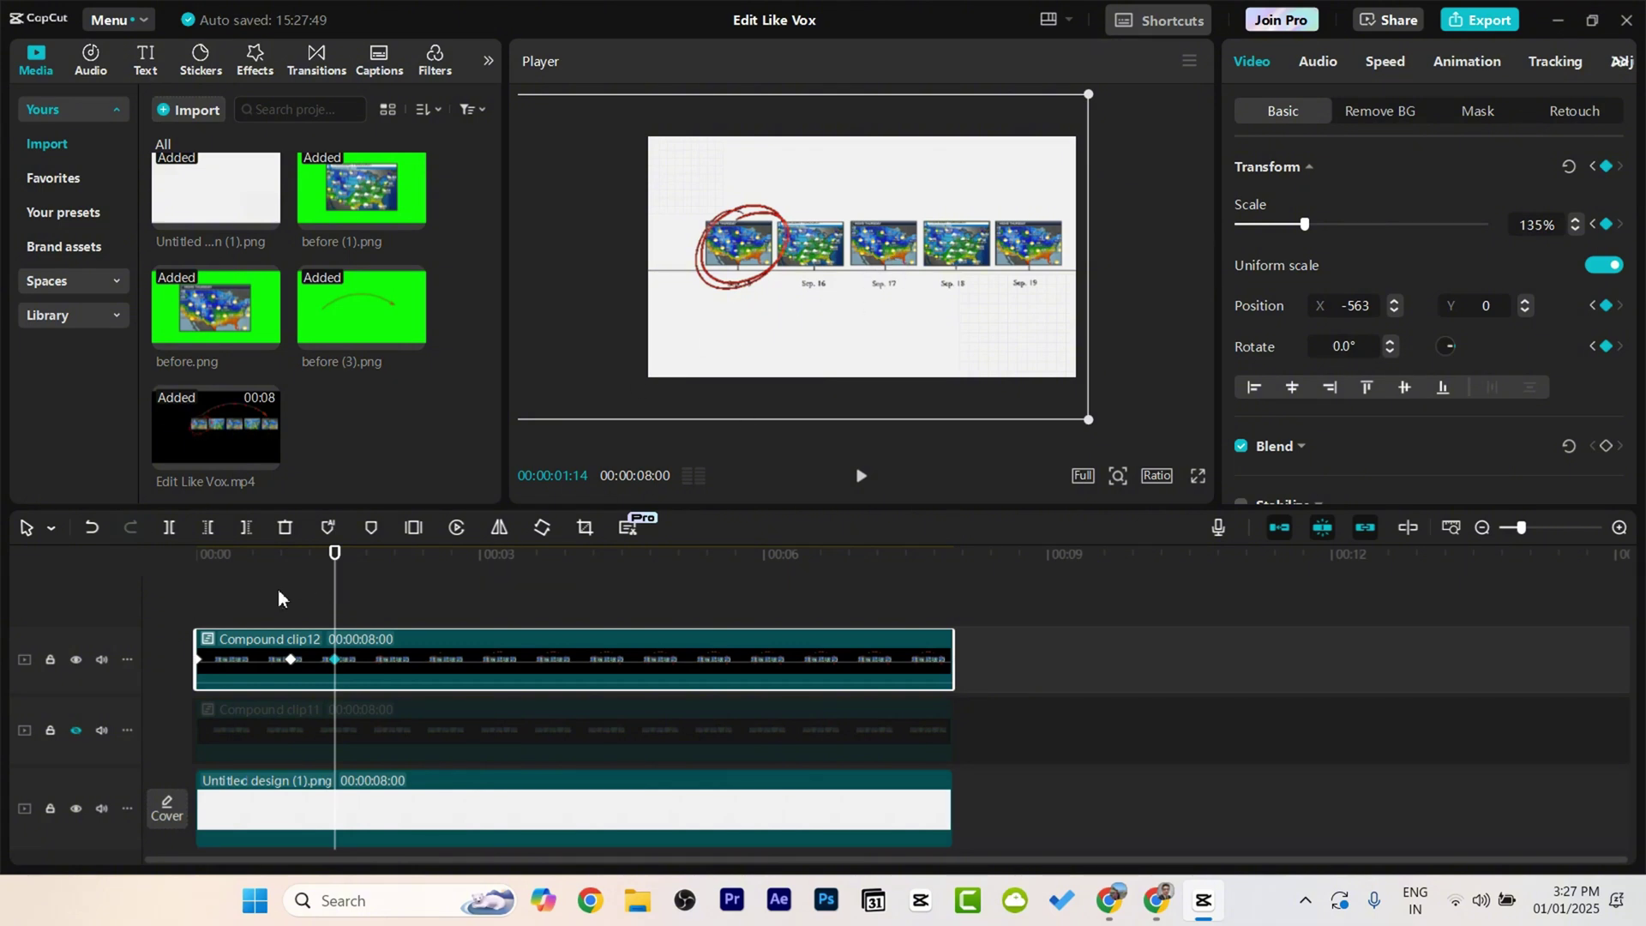
drag(257, 592, 203, 604)
key(space)
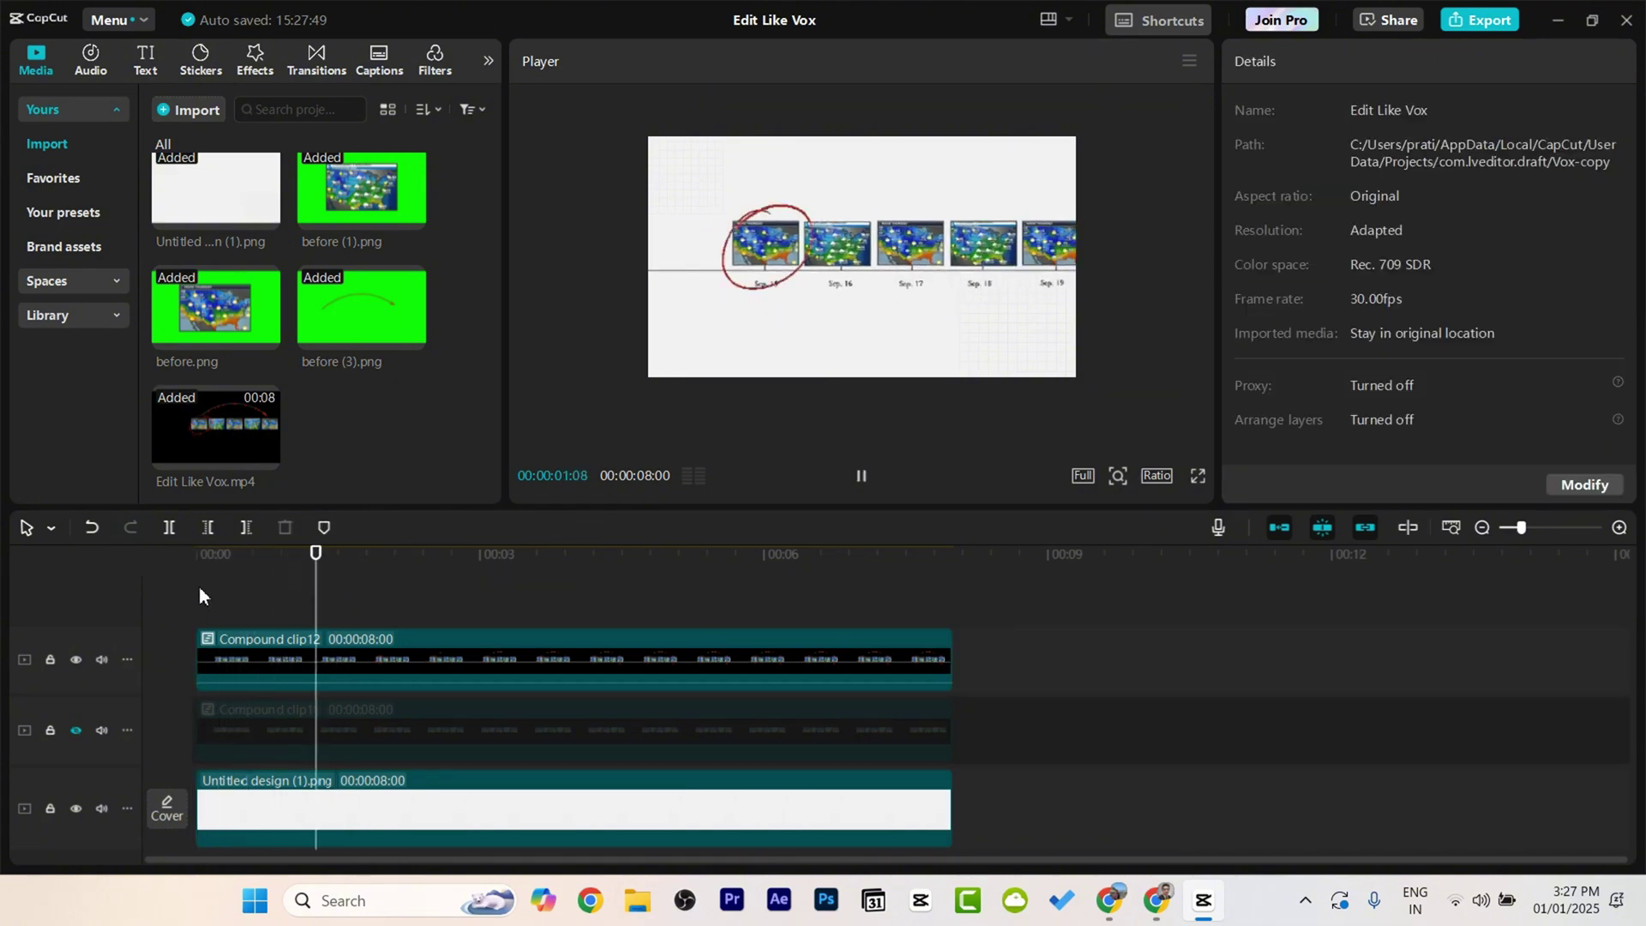
key(space)
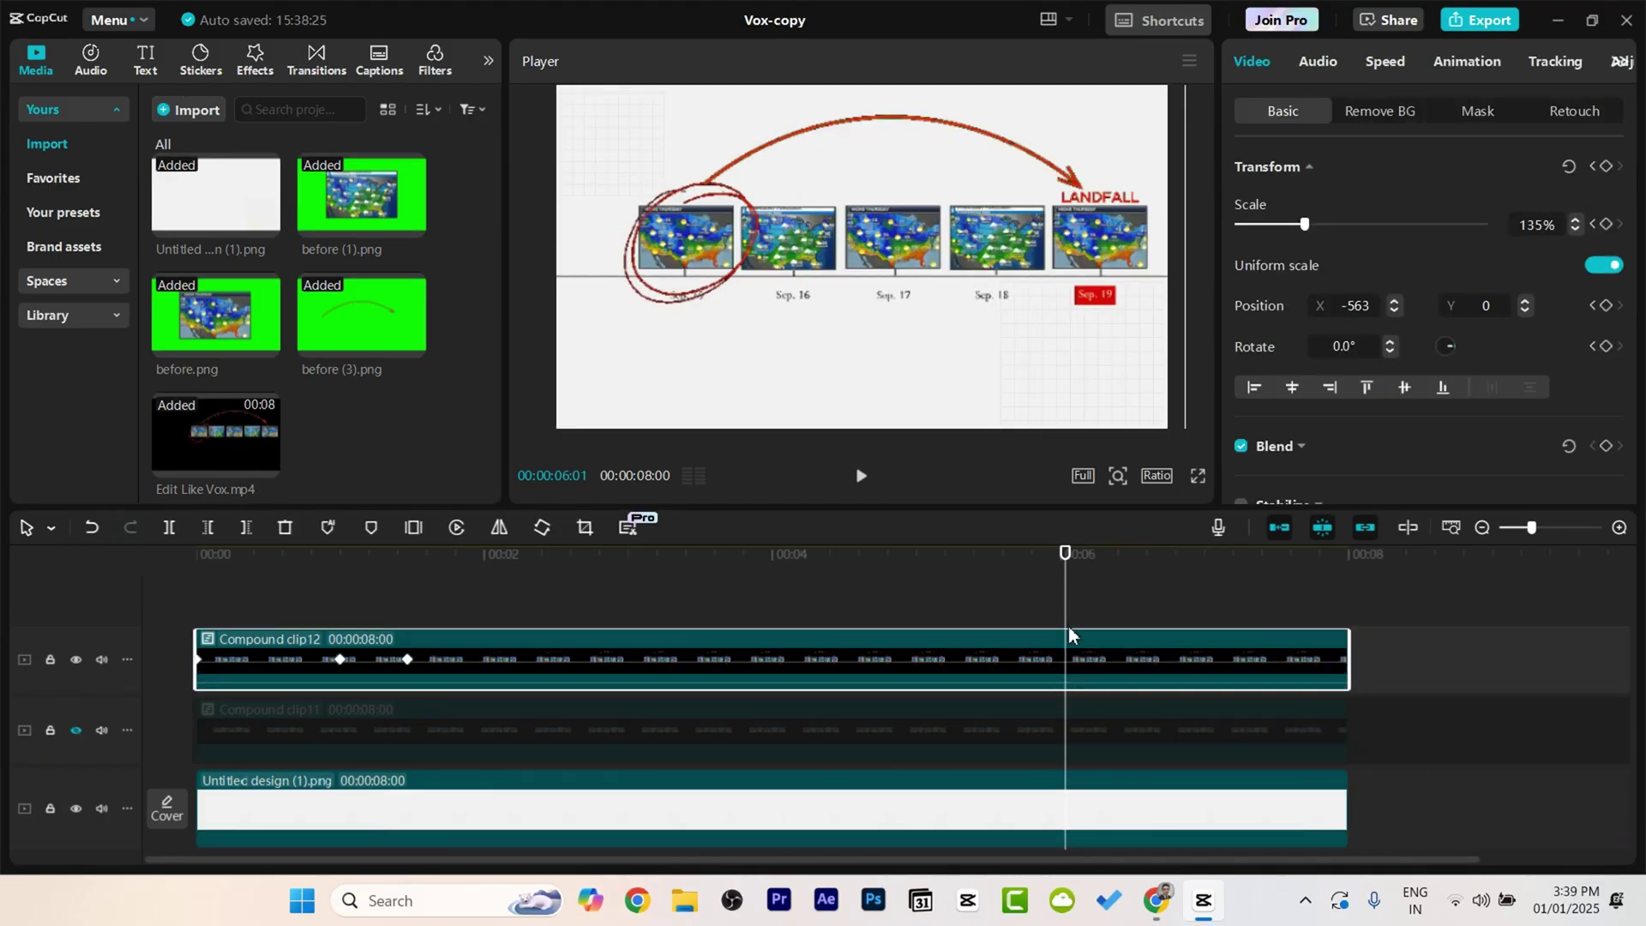
Step: Add transform keyframes to Compound clip12 at 00:00:06:01 and 00:00:06:21, moving the second one to horizontal position 678
click(1605, 168)
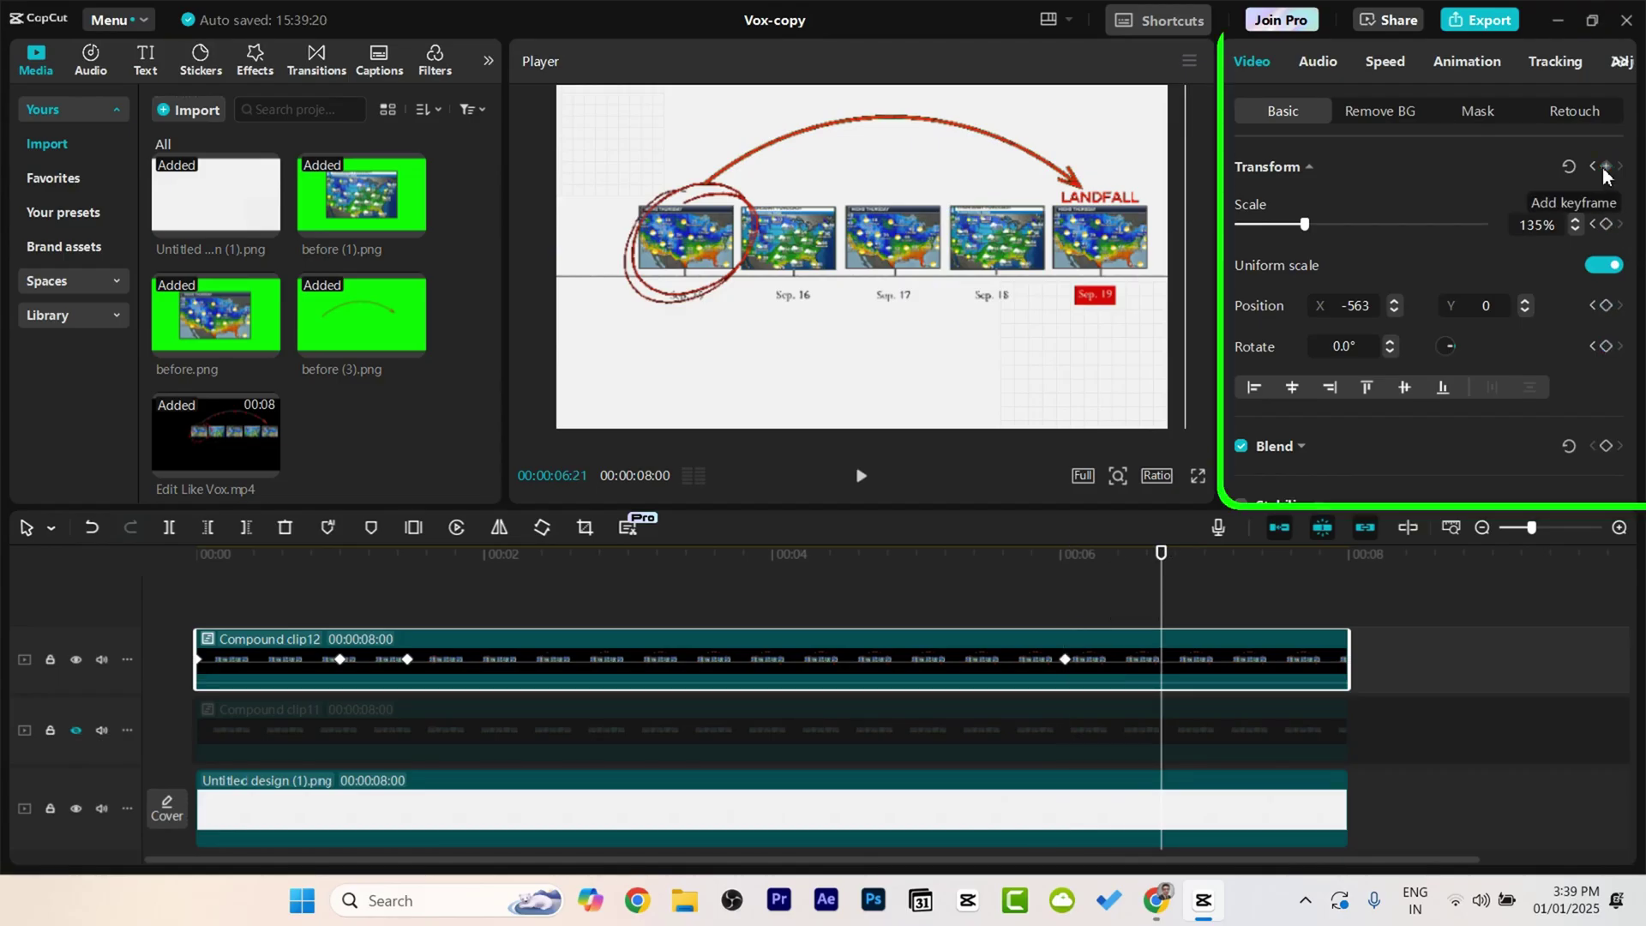
click(1606, 168)
drag(888, 327, 1042, 319)
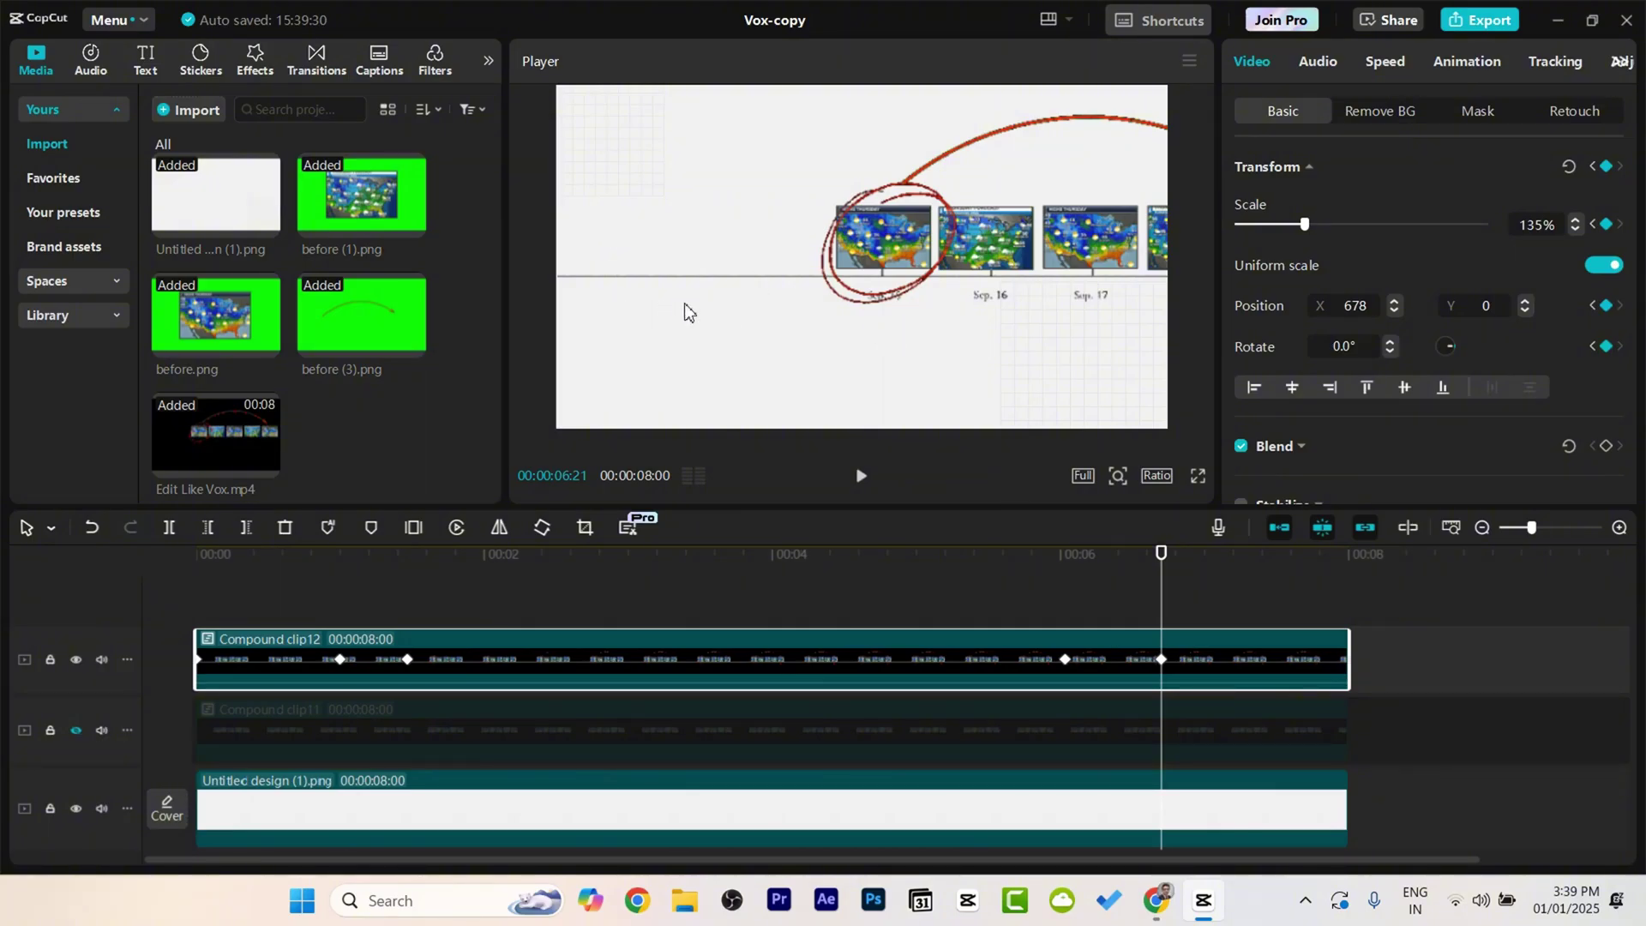
Step: Add before (1).png above Compound clip12 at about 00:00:06:00 and key out its green background with Chroma key
click(1027, 600)
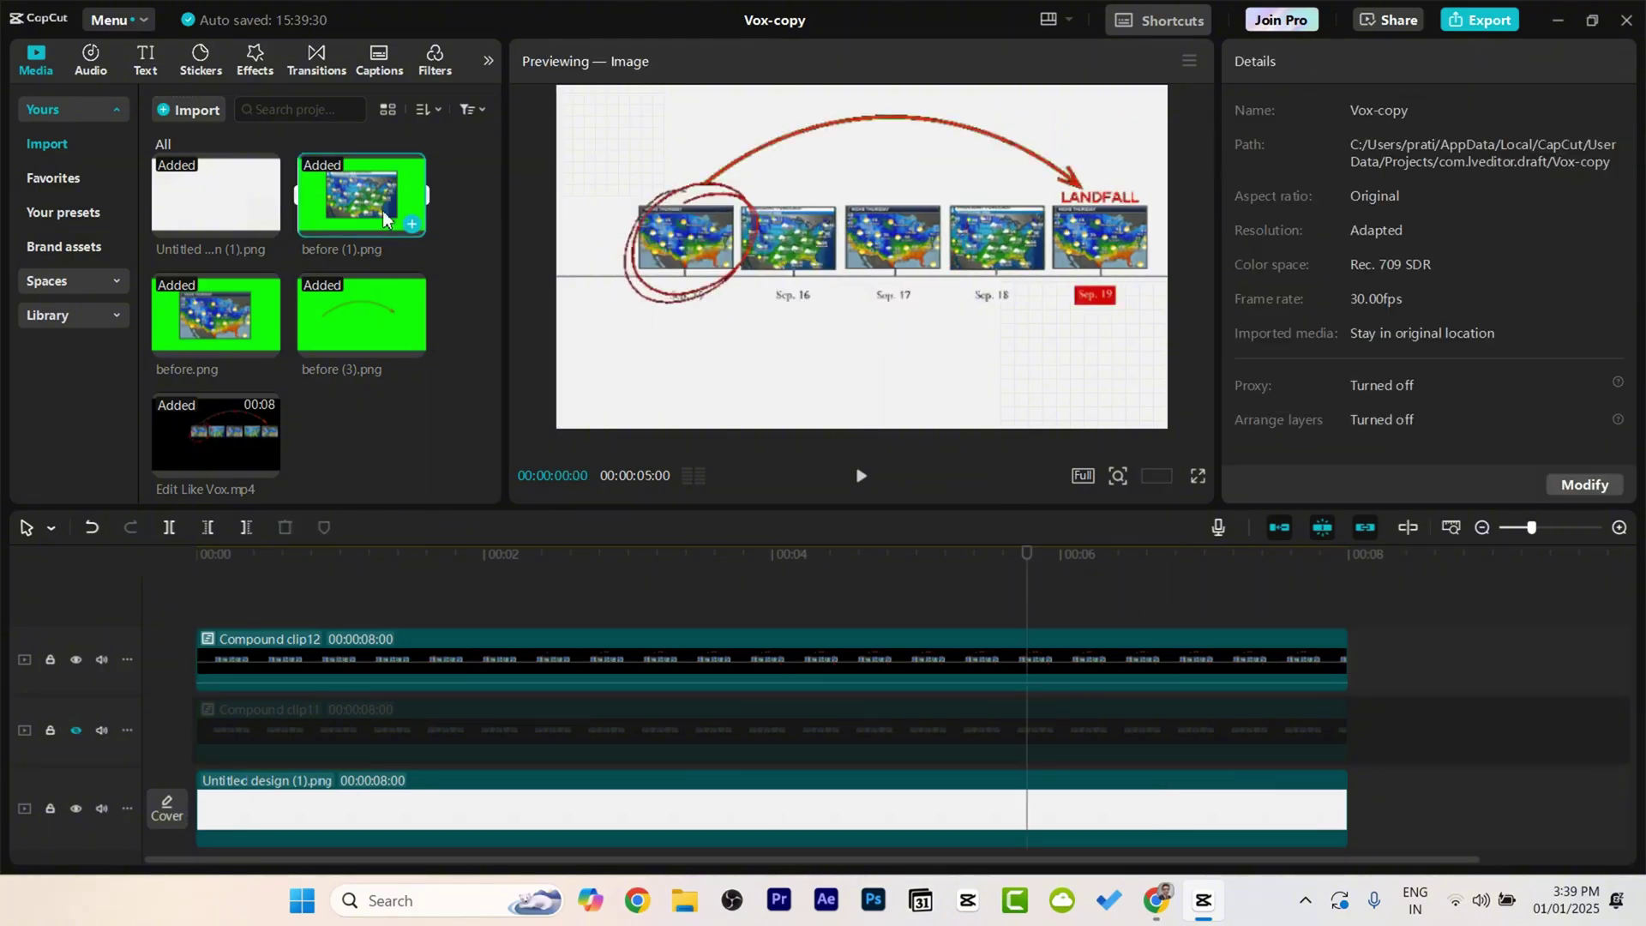
click(1058, 652)
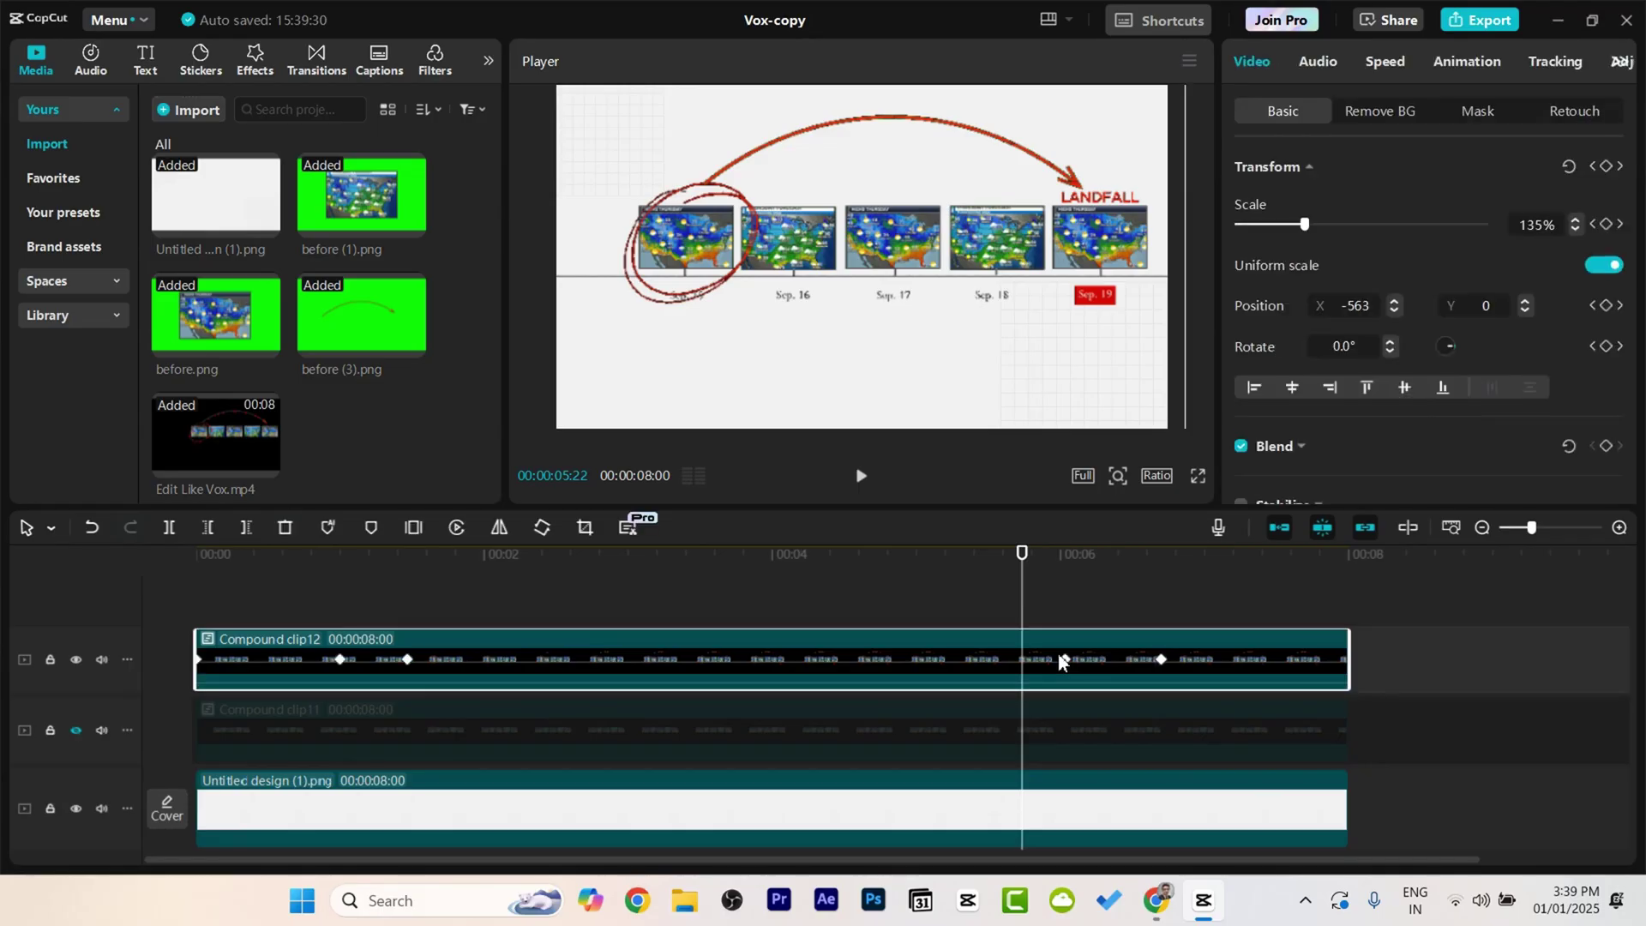
click(1072, 612)
click(1073, 669)
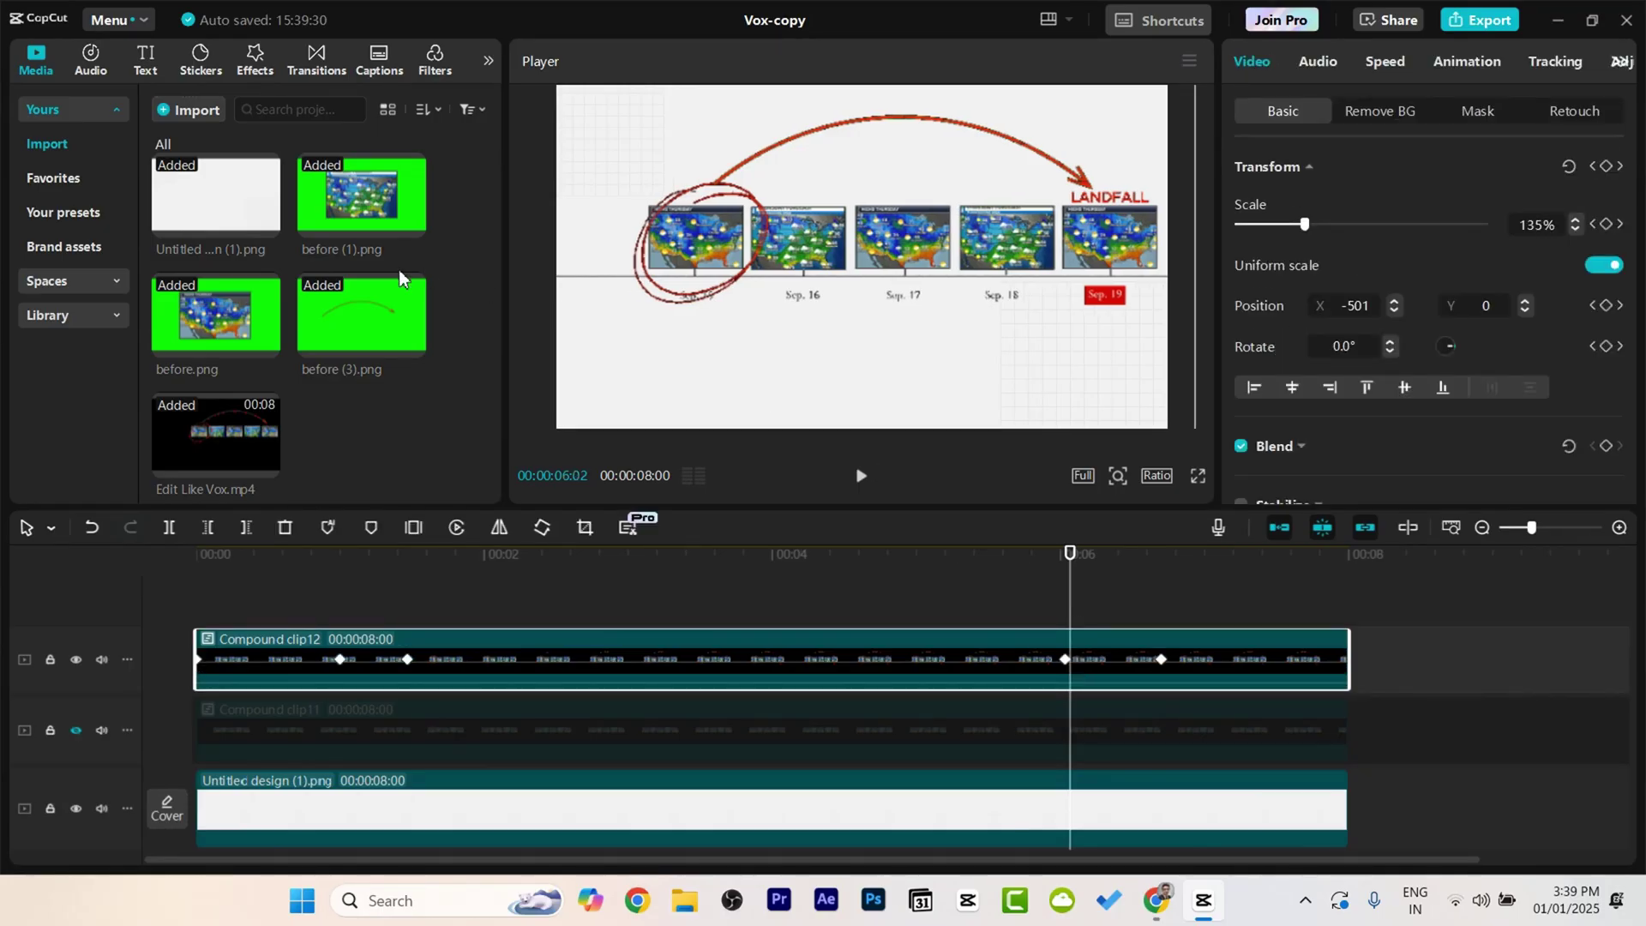
drag(403, 225, 1067, 600)
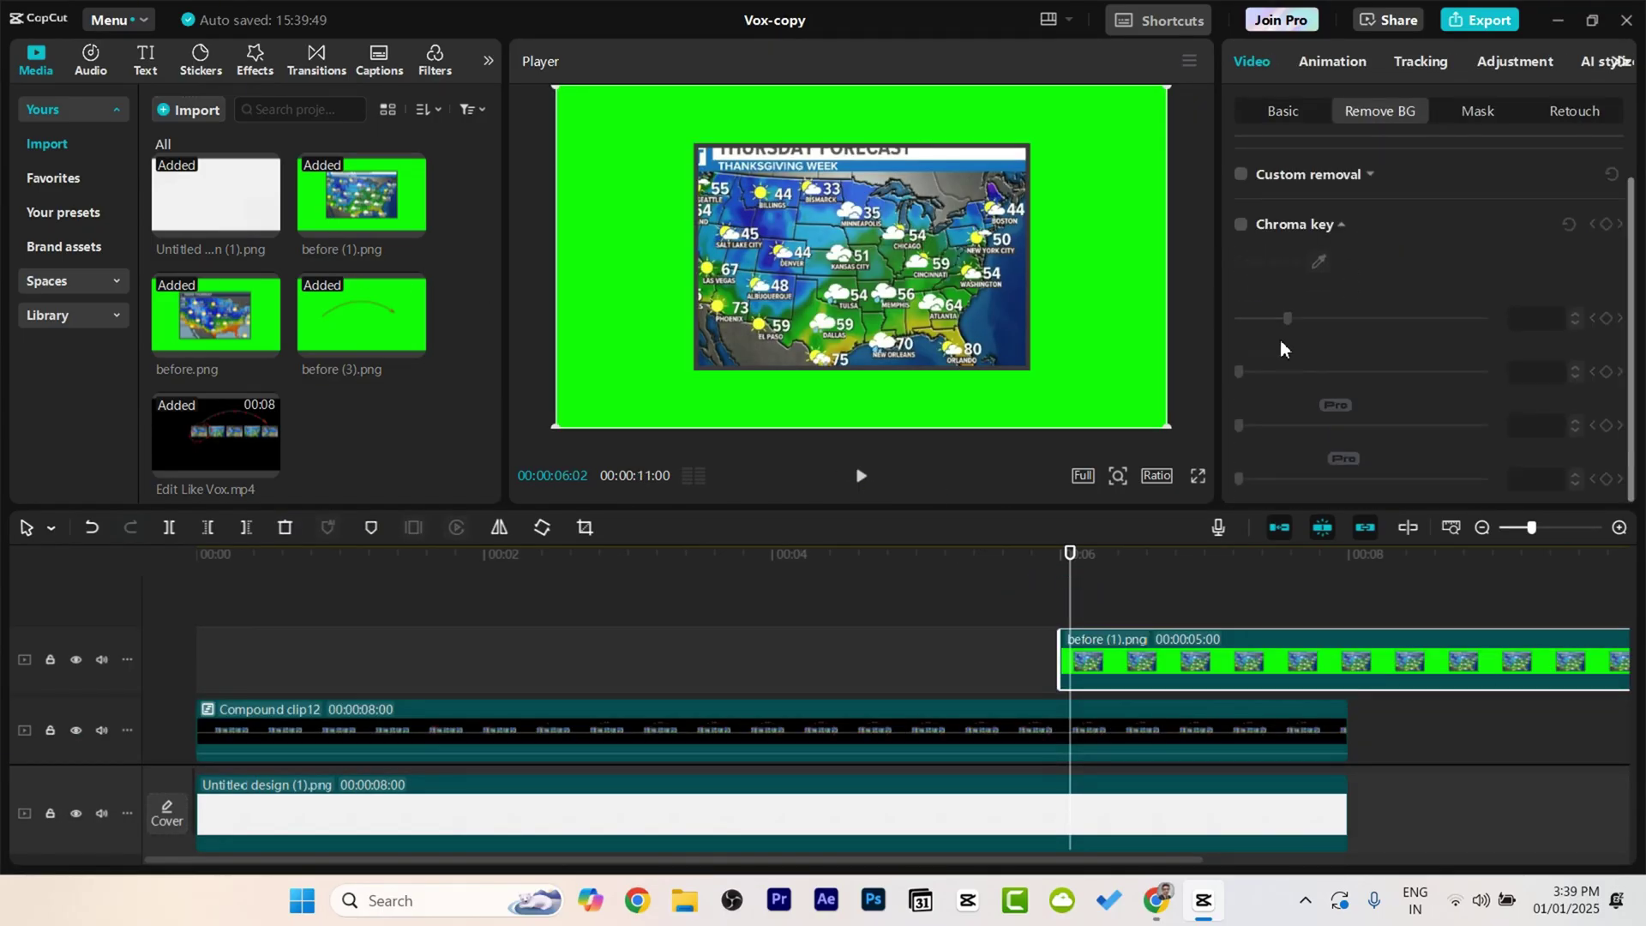
click(1241, 224)
Step: Shrink the new map and place it on the timeline line, well before the circled Sep. 15 map
click(1204, 600)
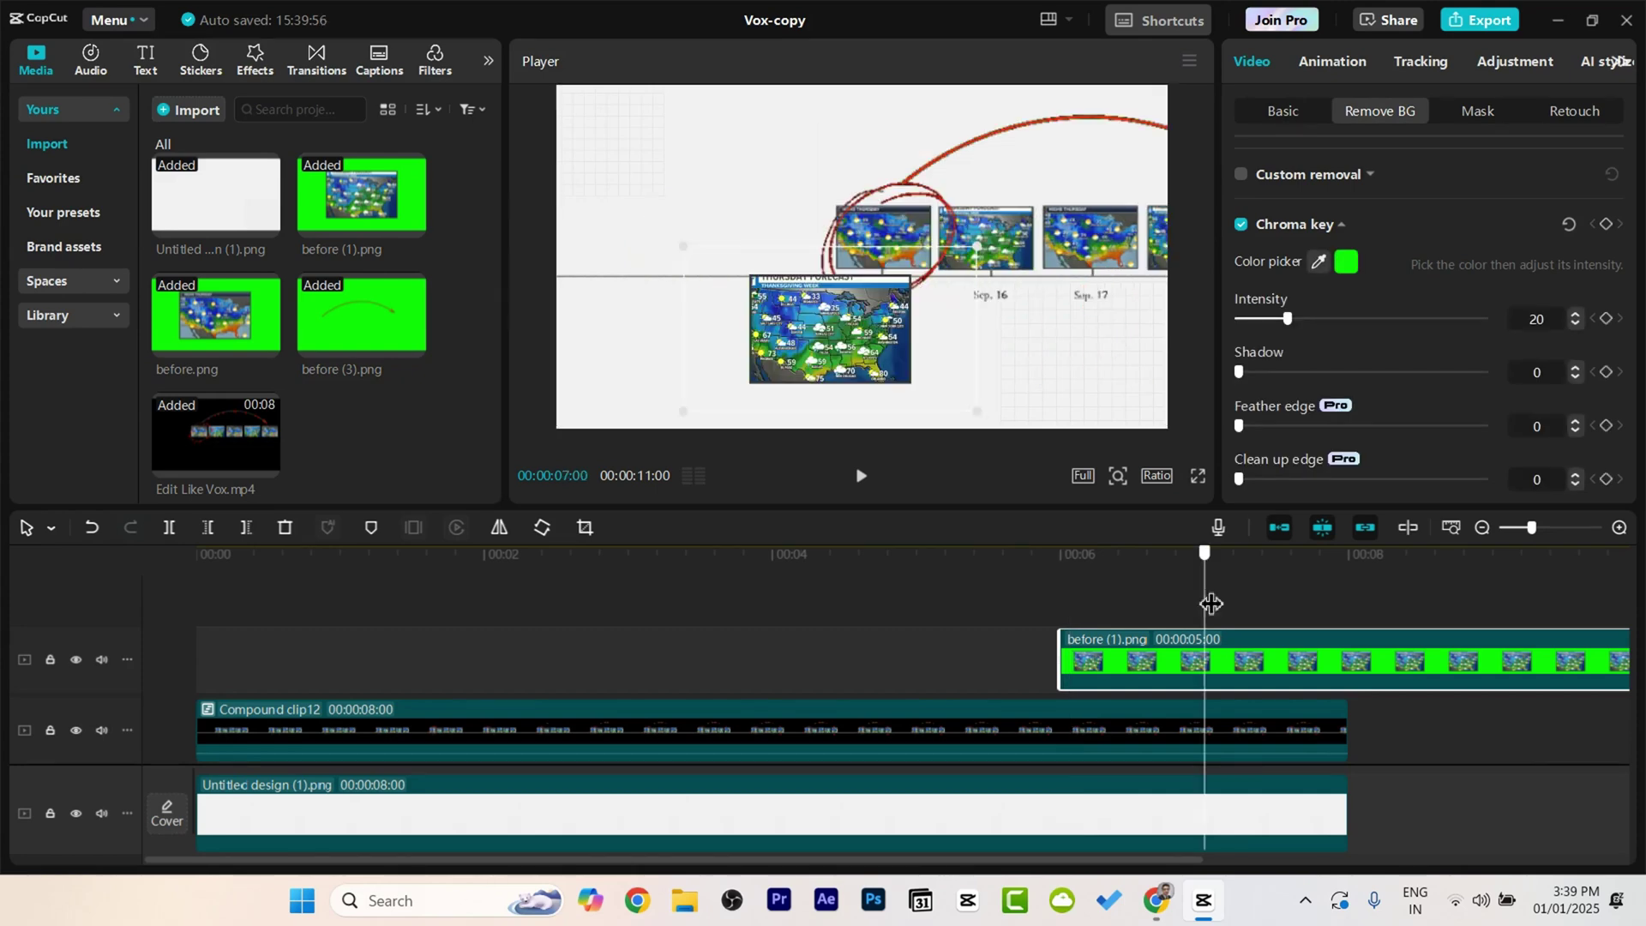
click(1158, 737)
click(1154, 615)
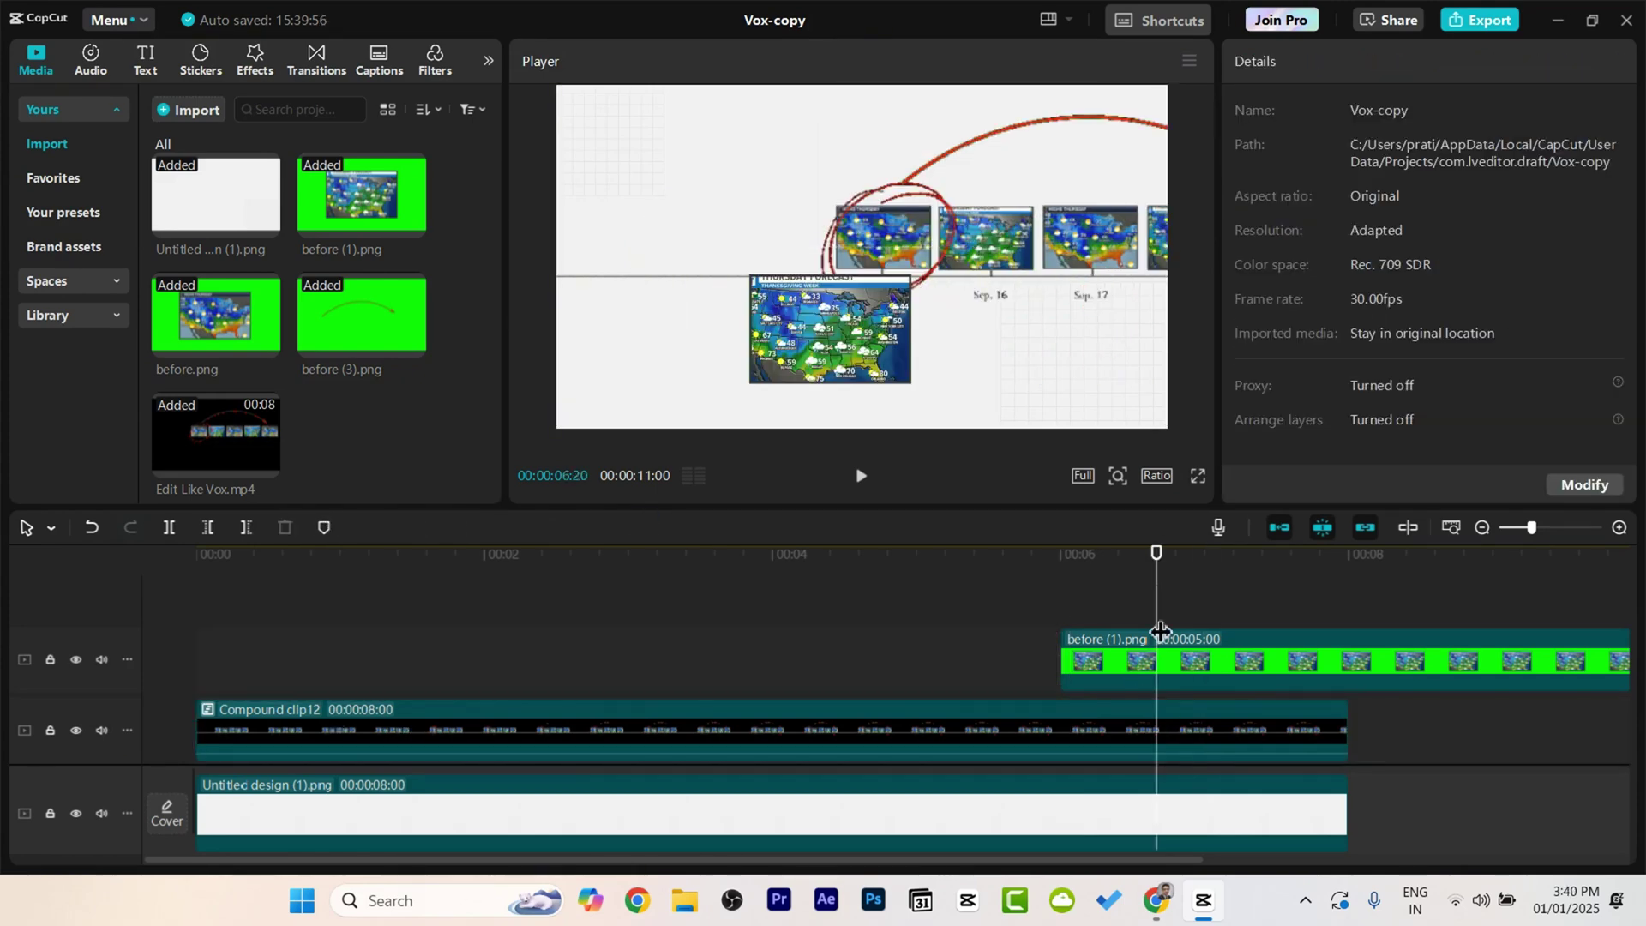
click(735, 183)
drag(750, 184, 655, 240)
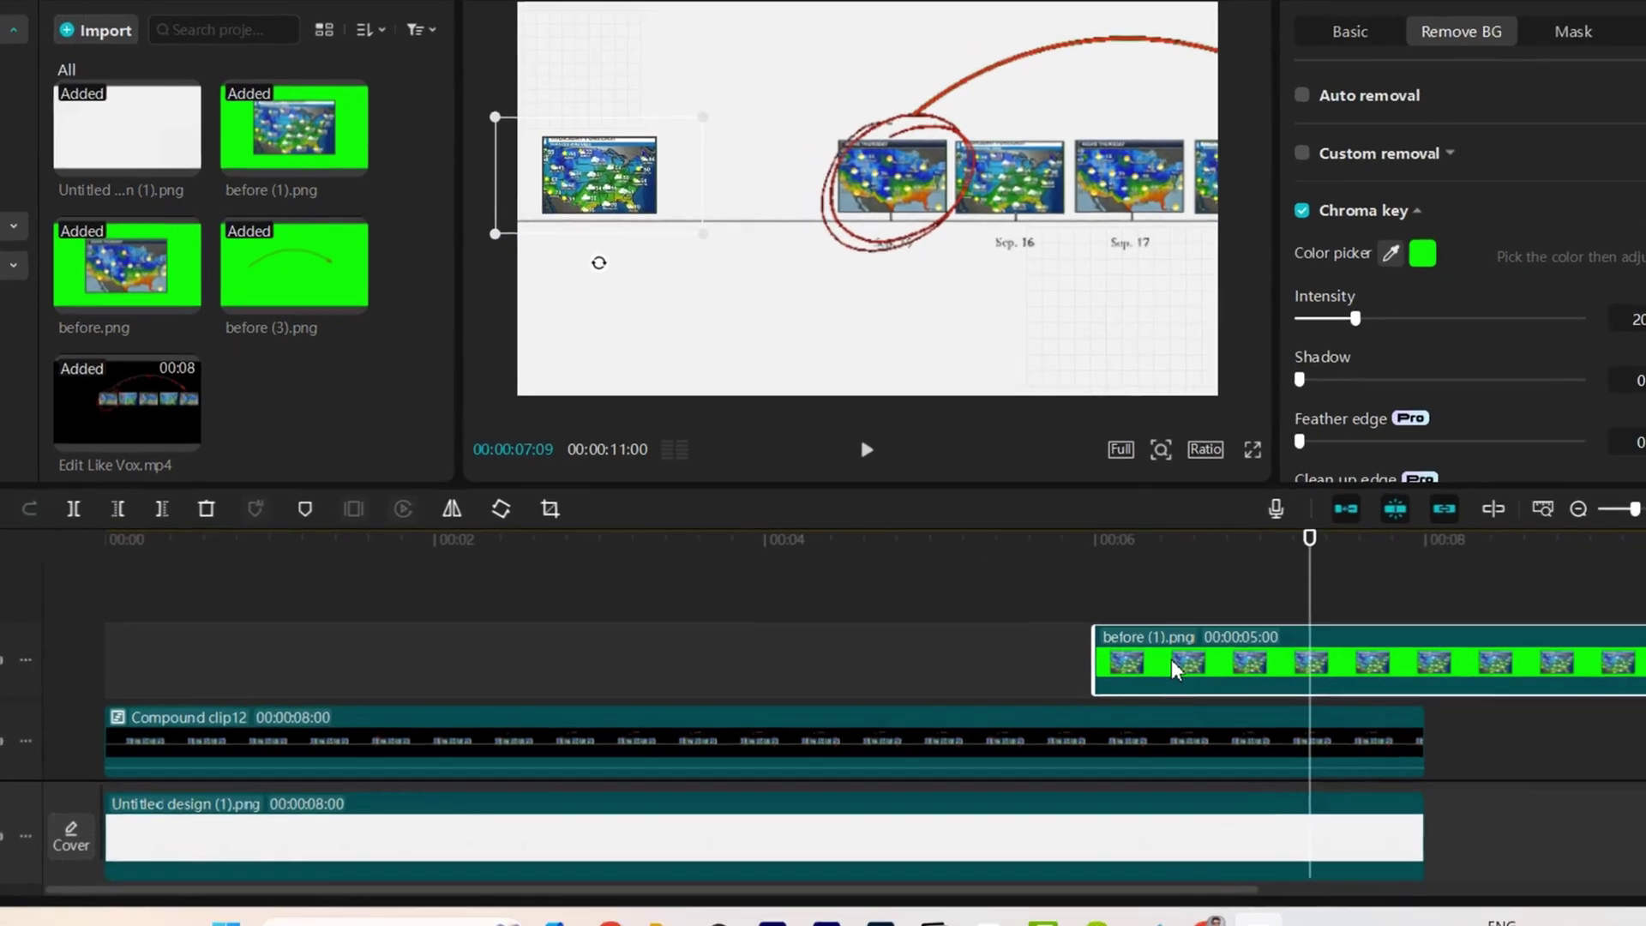
Step: Move the before (1).png clip from the main timeline into Compound clip12 at 00:00:05:12
key(Delete)
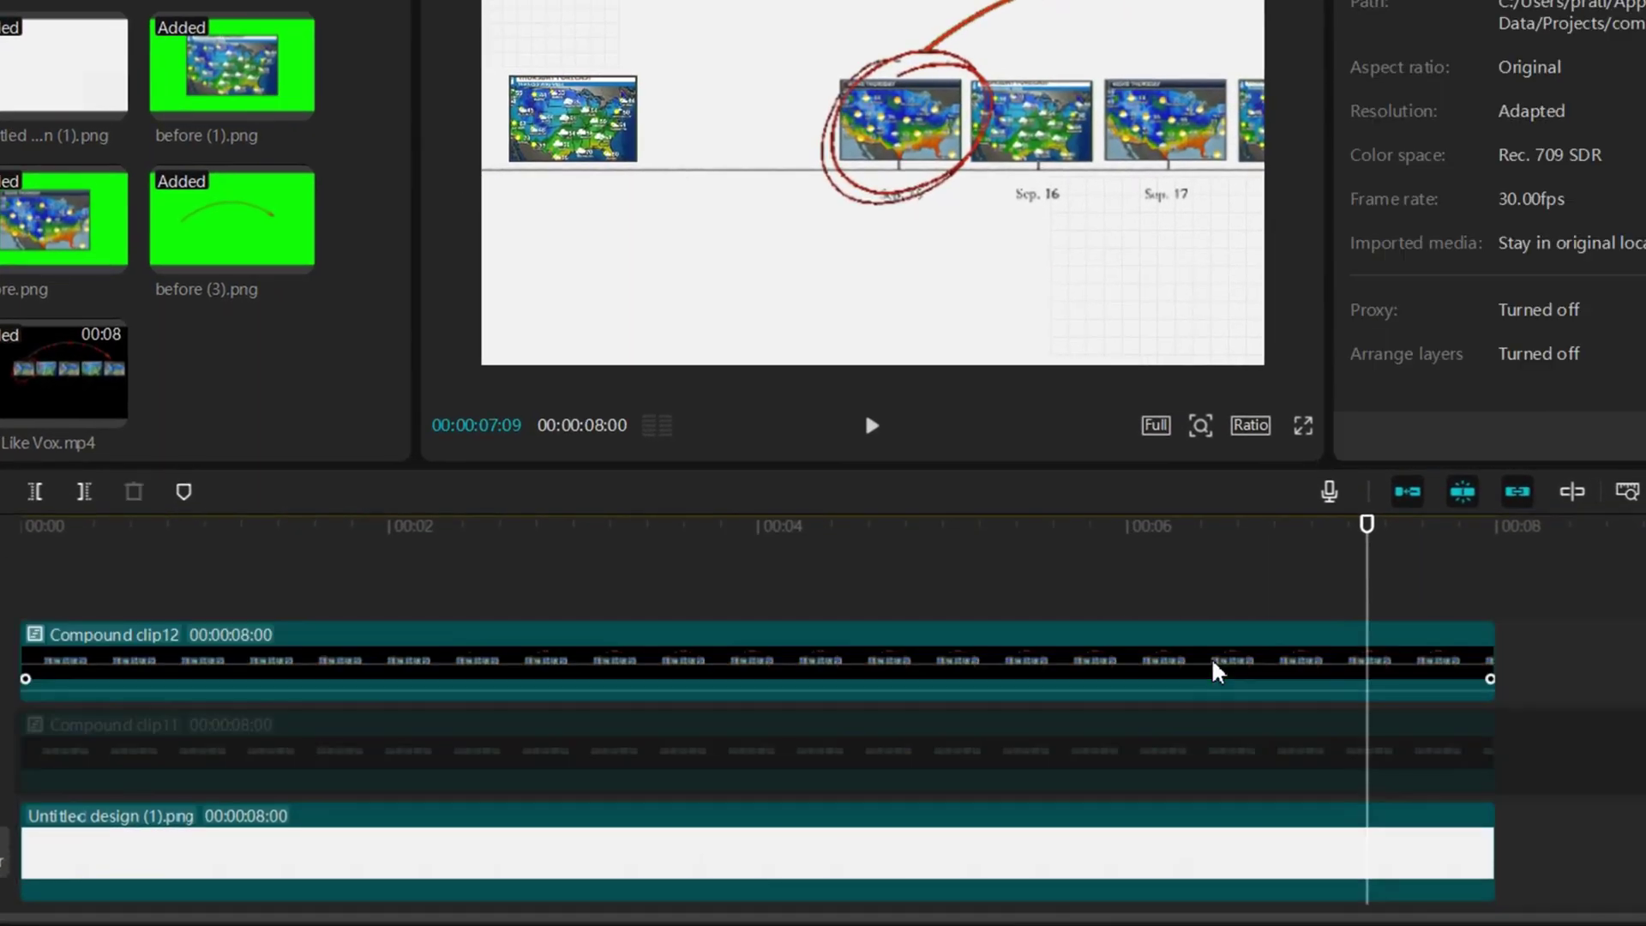
double_click(1151, 674)
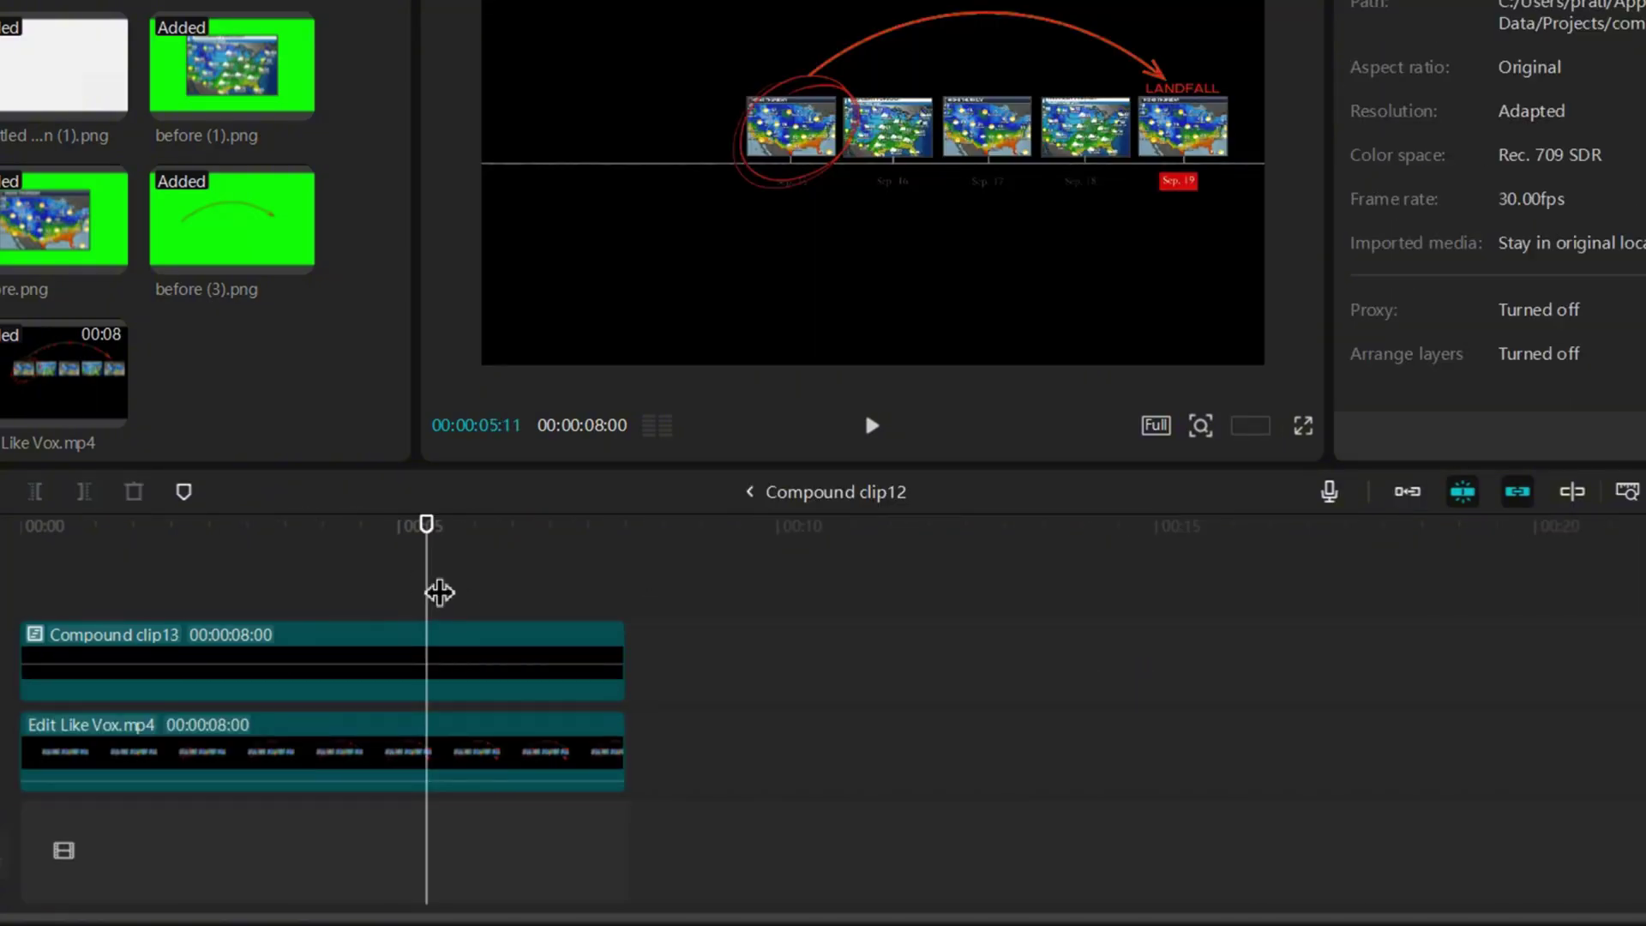
key(ctrl+v)
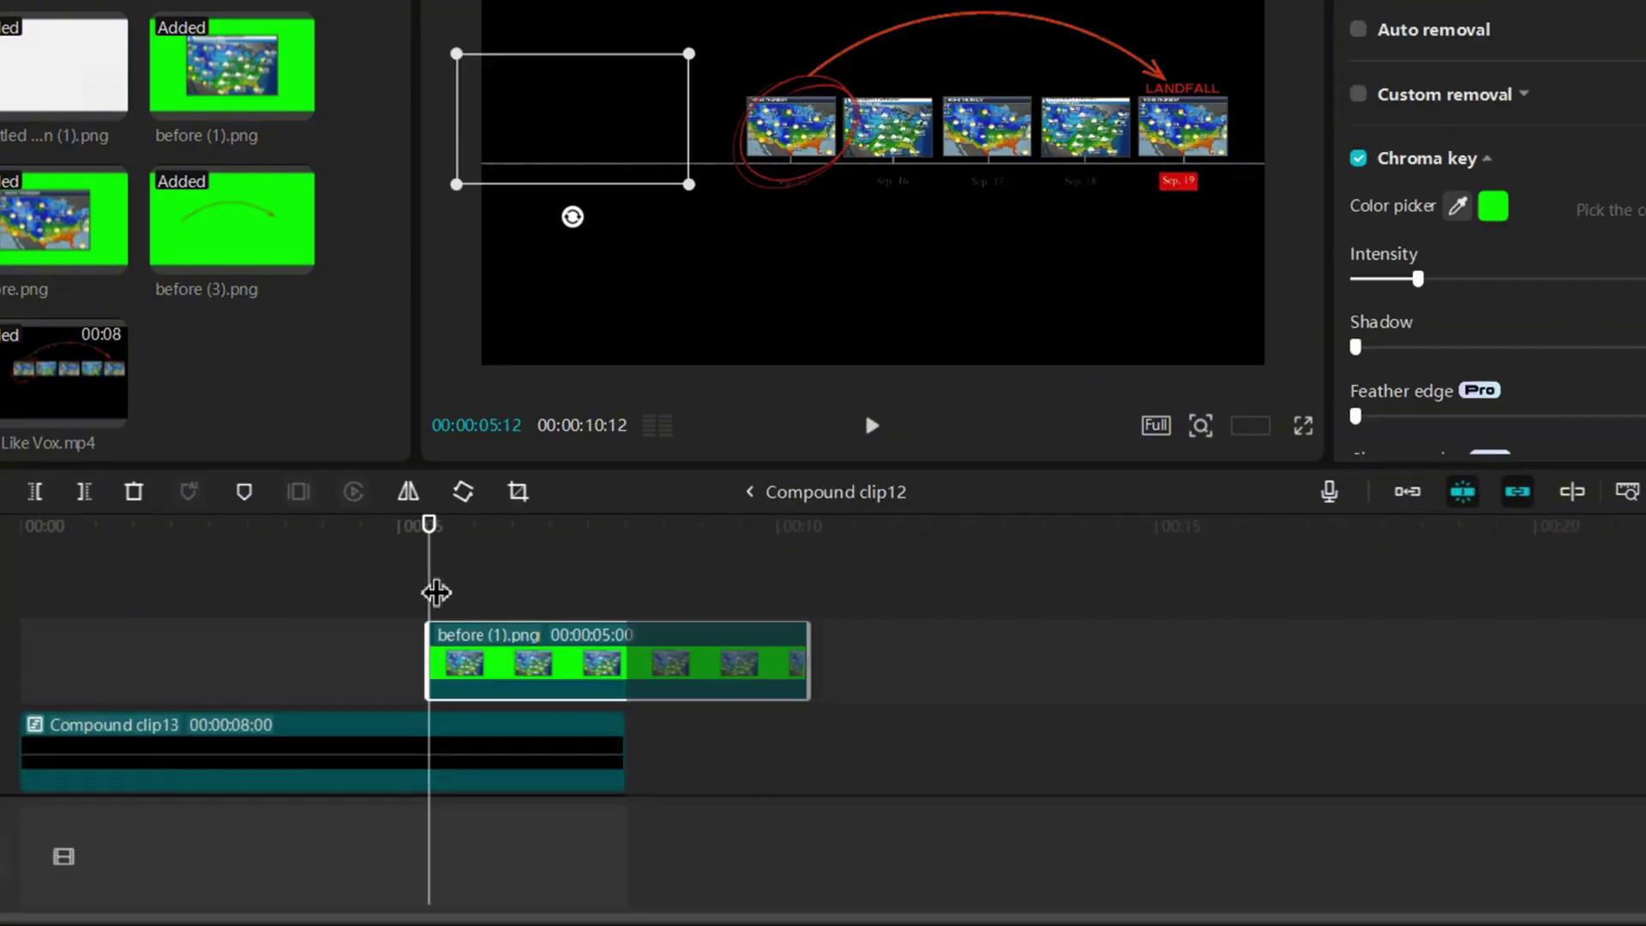
Step: Add a default text clip above the new map at 00:00:05:12 reading "Sep. 10"
scroll(618, 112, up, 3)
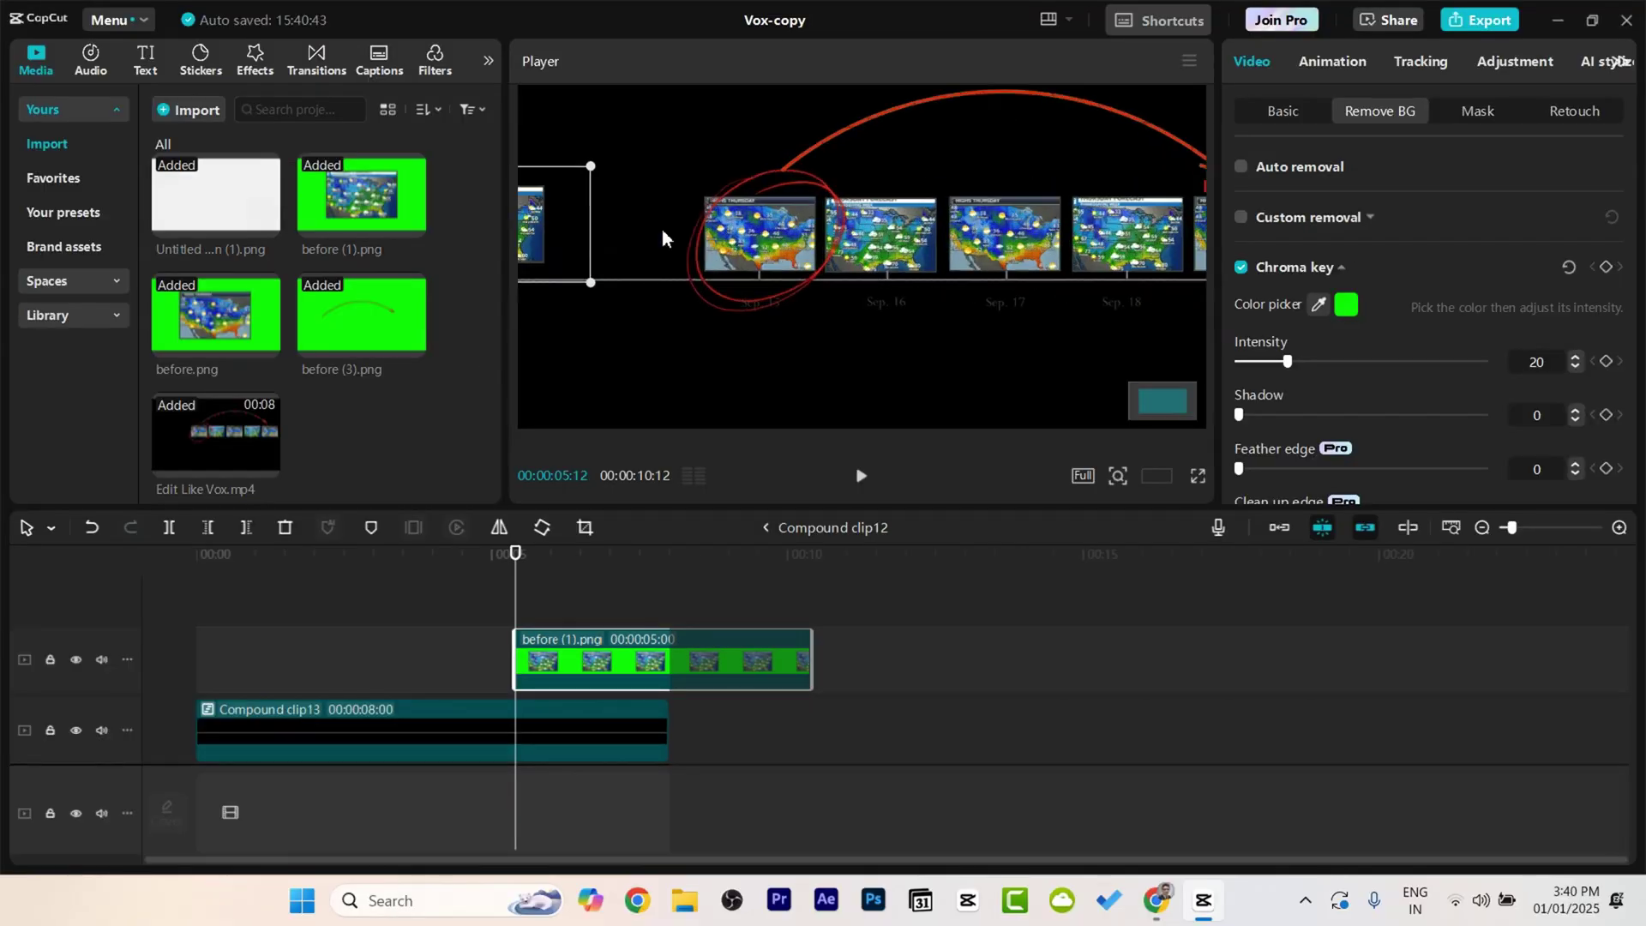
scroll(696, 245, left, 3)
drag(659, 224, 617, 229)
click(188, 111)
click(151, 64)
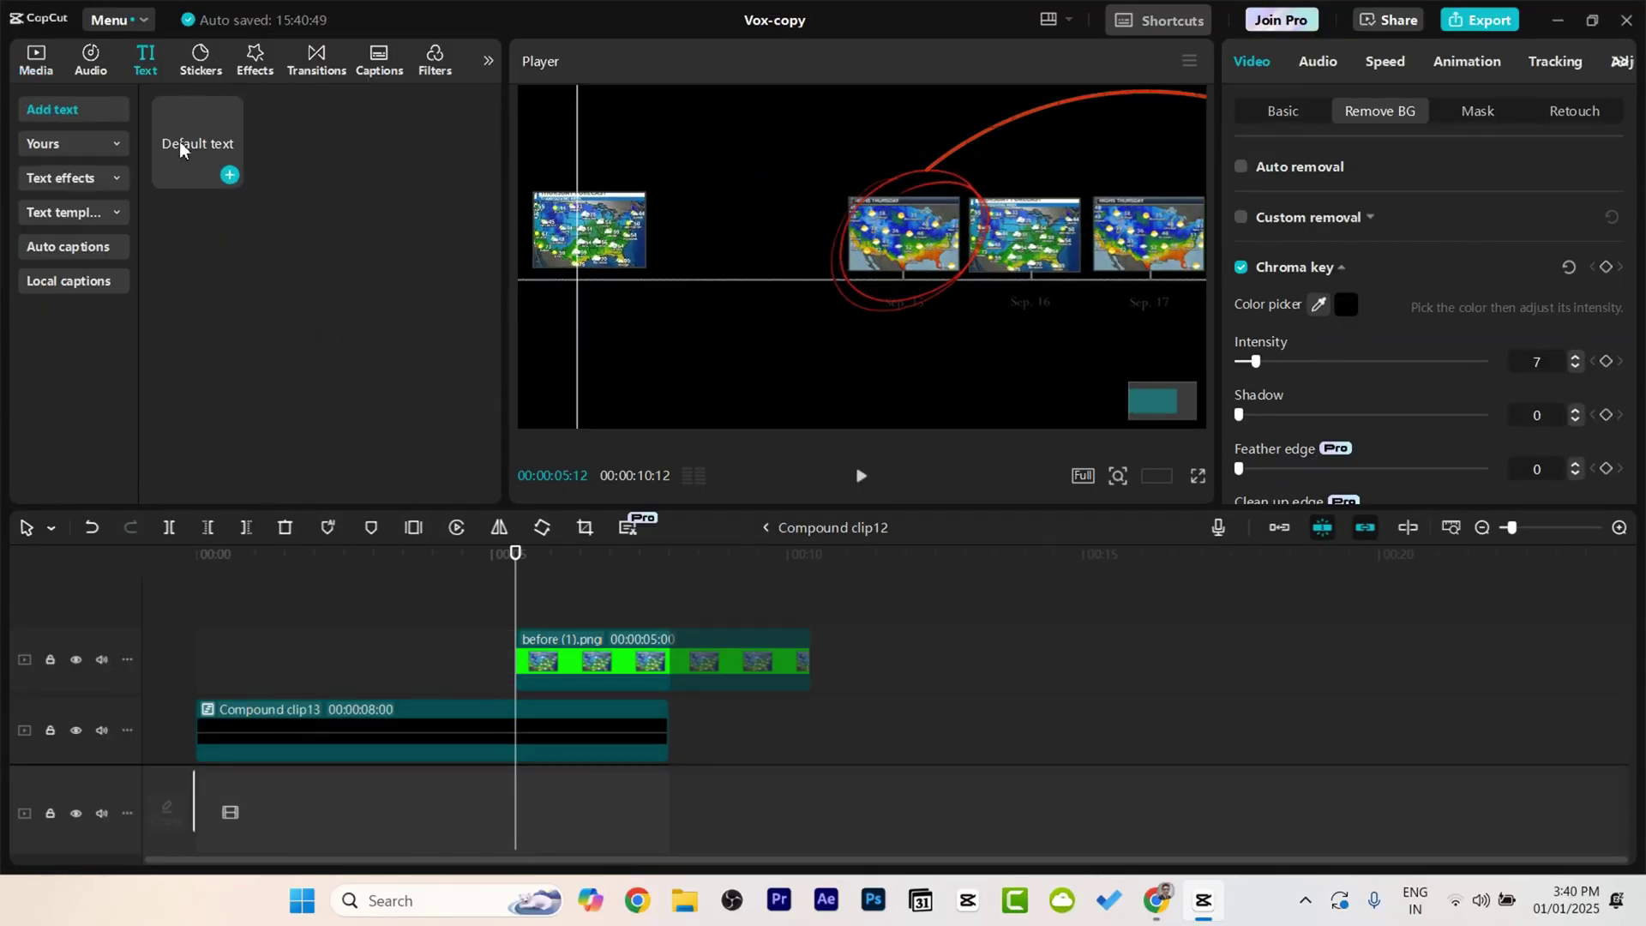
drag(180, 142, 528, 612)
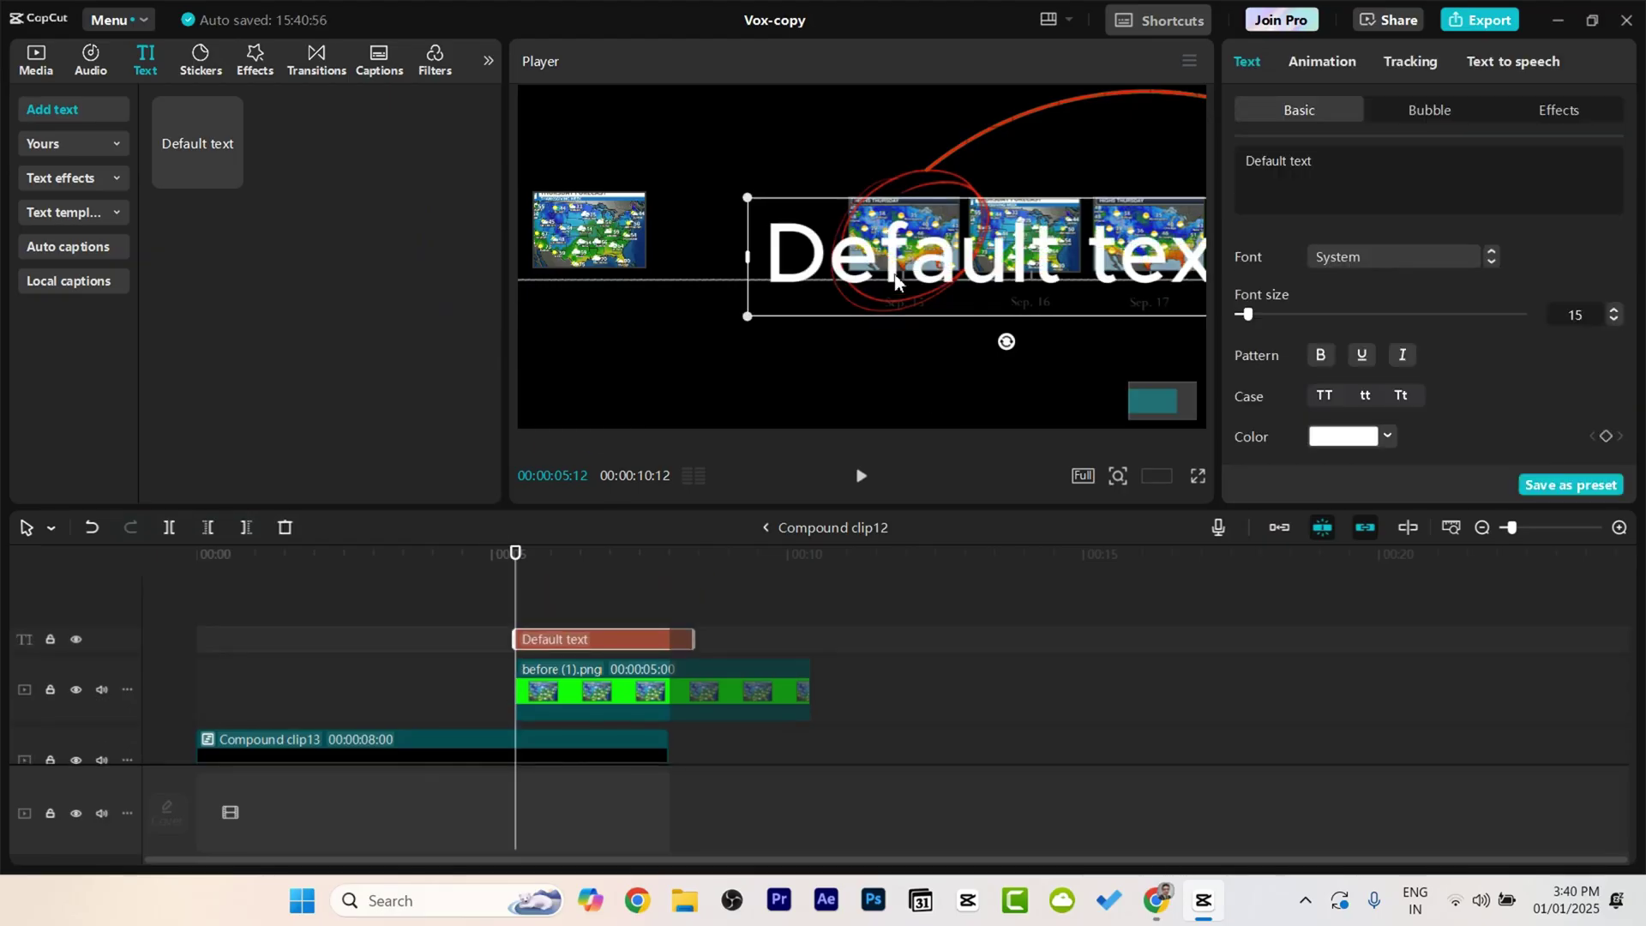
text(Se)
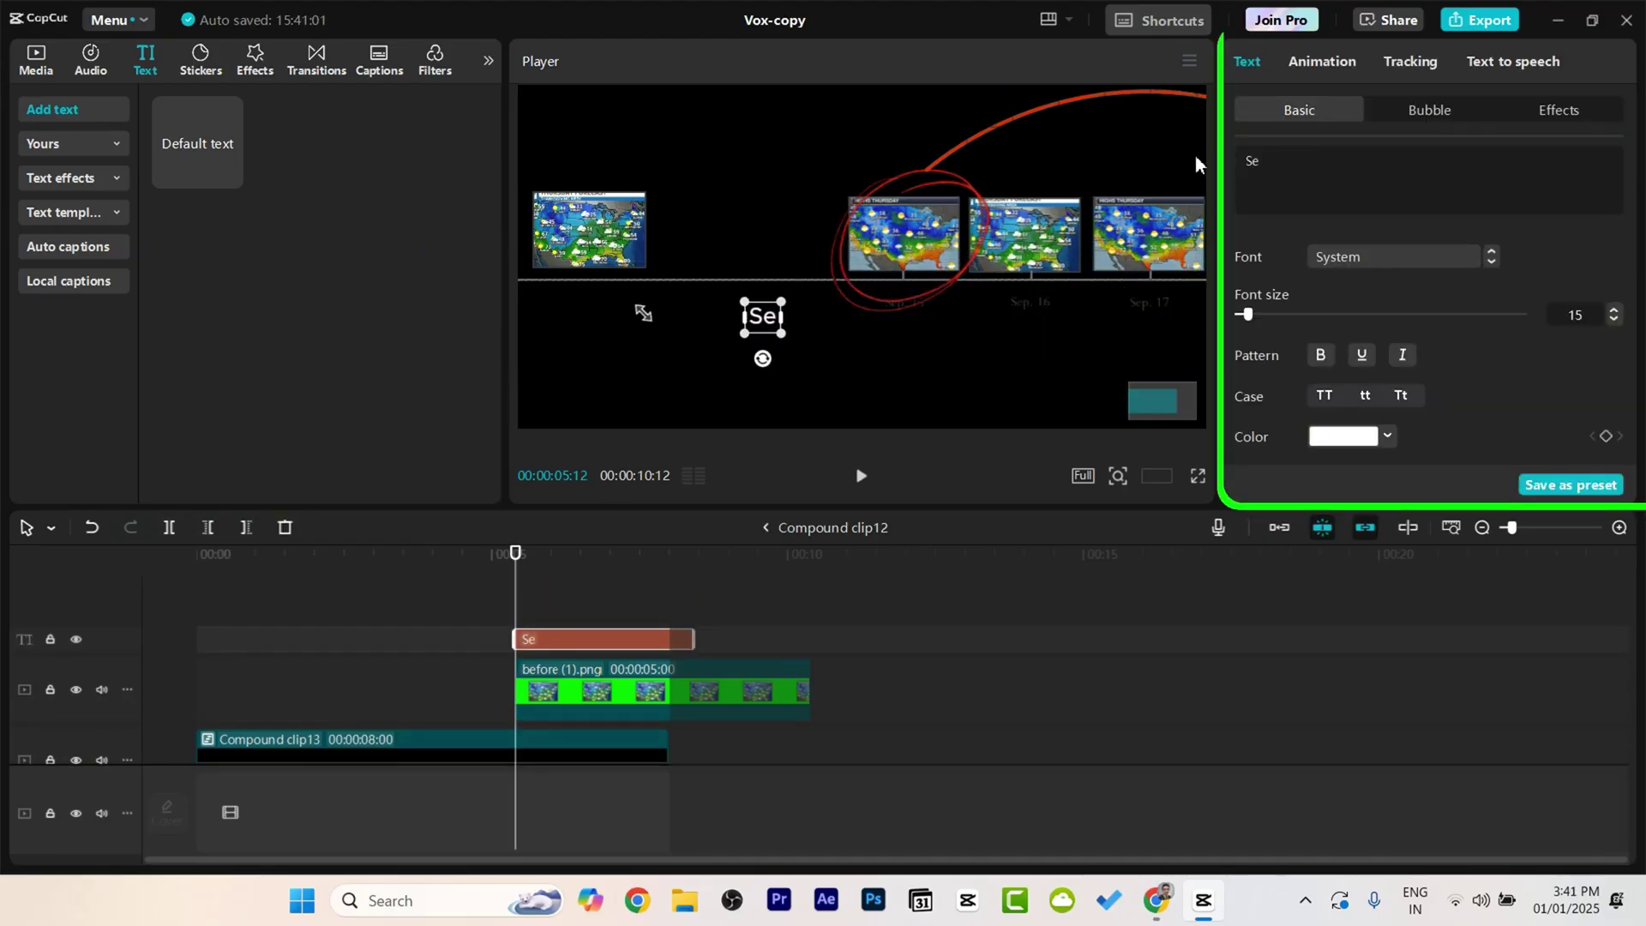
text(p. 10)
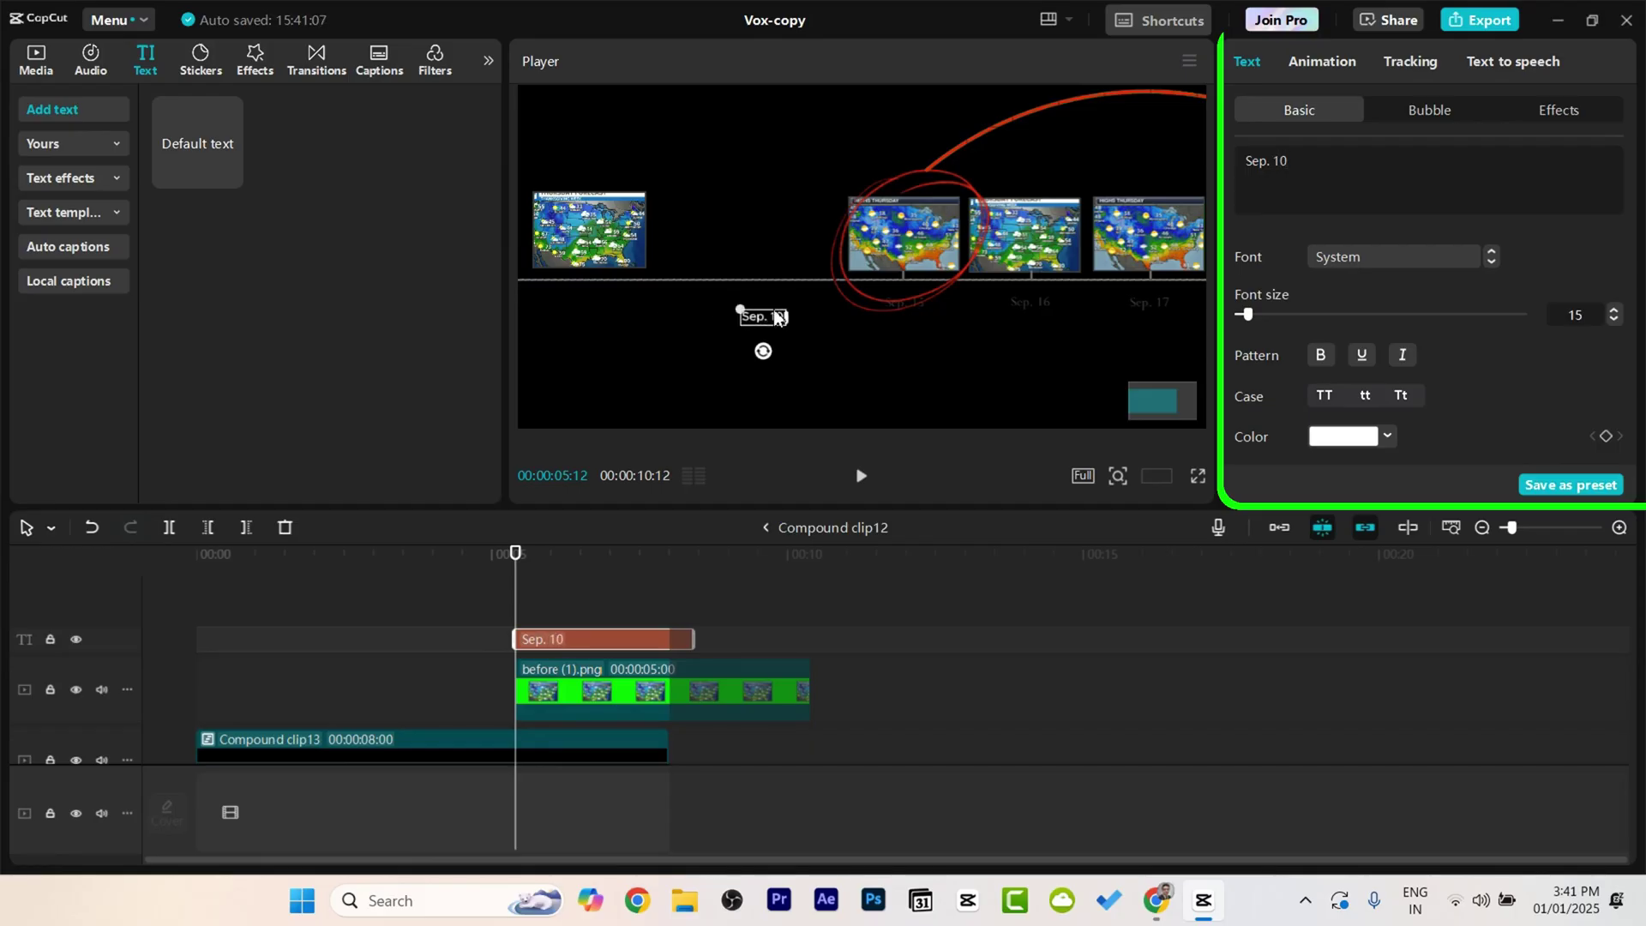
Step: Place the Sep. 10 text just beneath the new map and restyle it in a dark color matching the other dates
drag(774, 310, 770, 313)
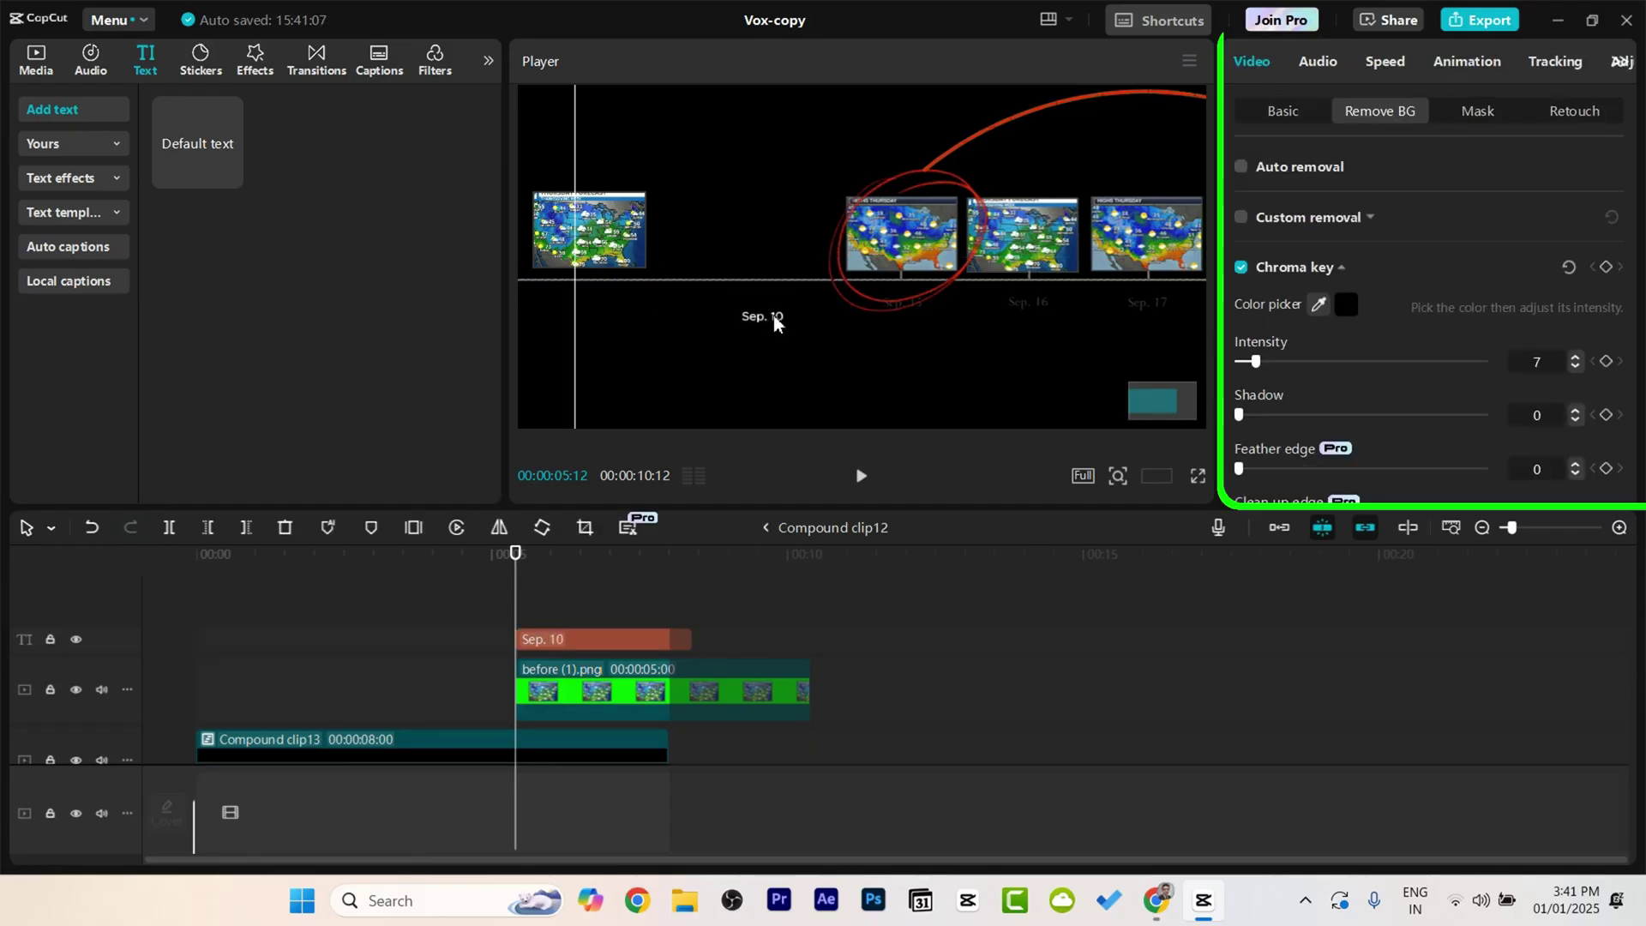
key(ctrl+z)
click(775, 319)
drag(574, 300, 576, 300)
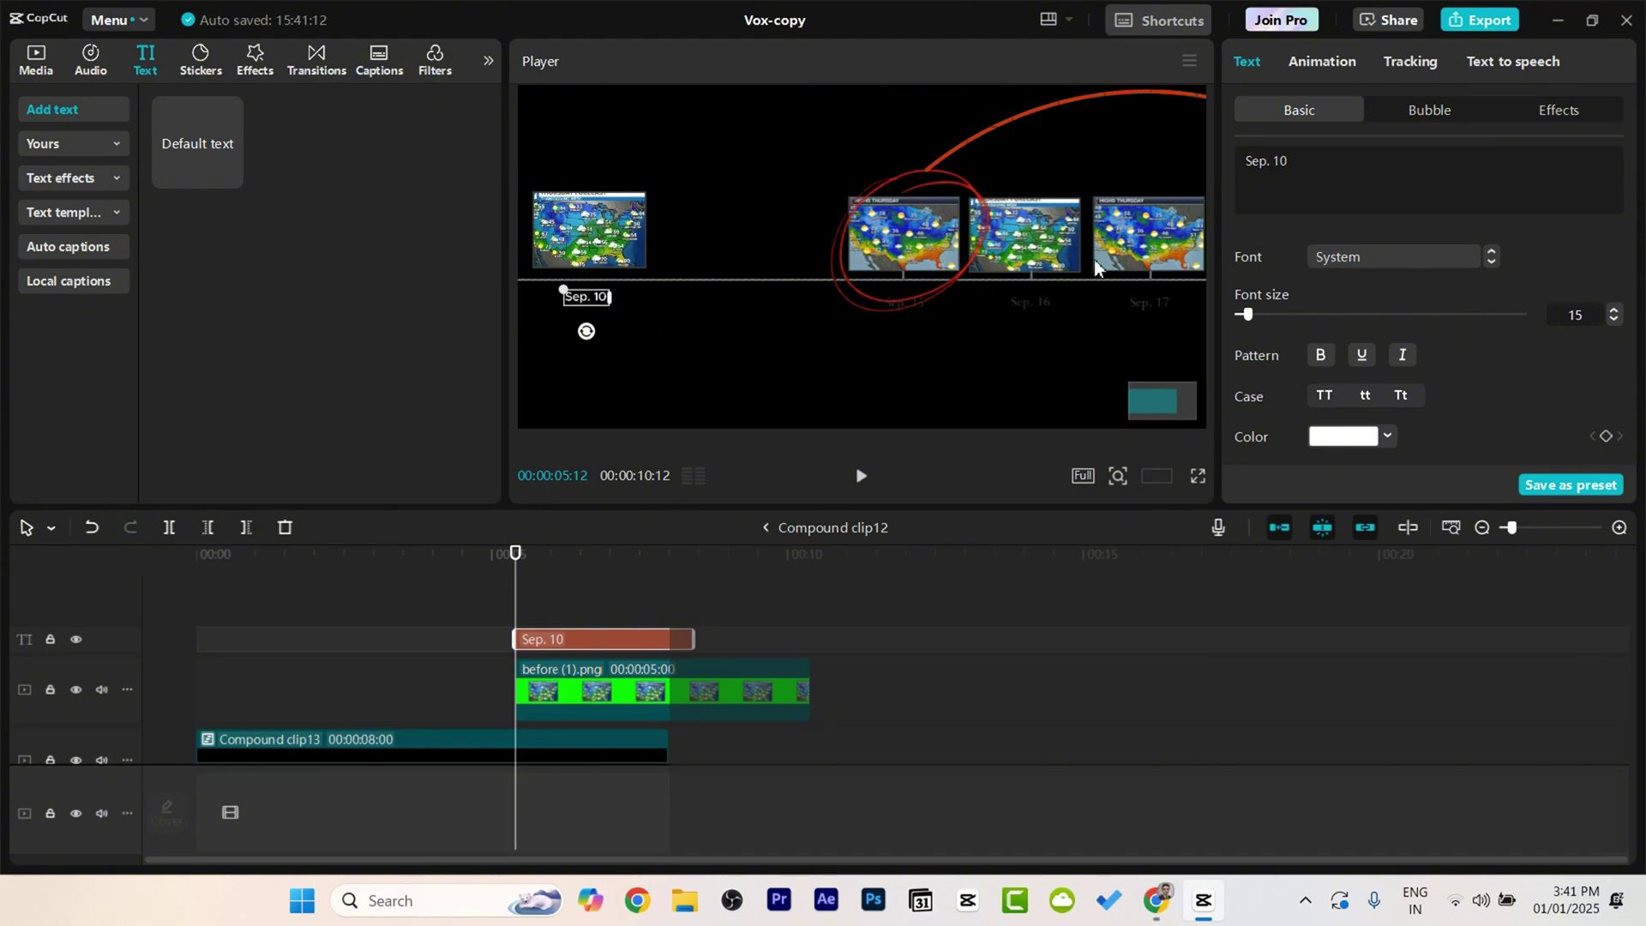
click(1370, 257)
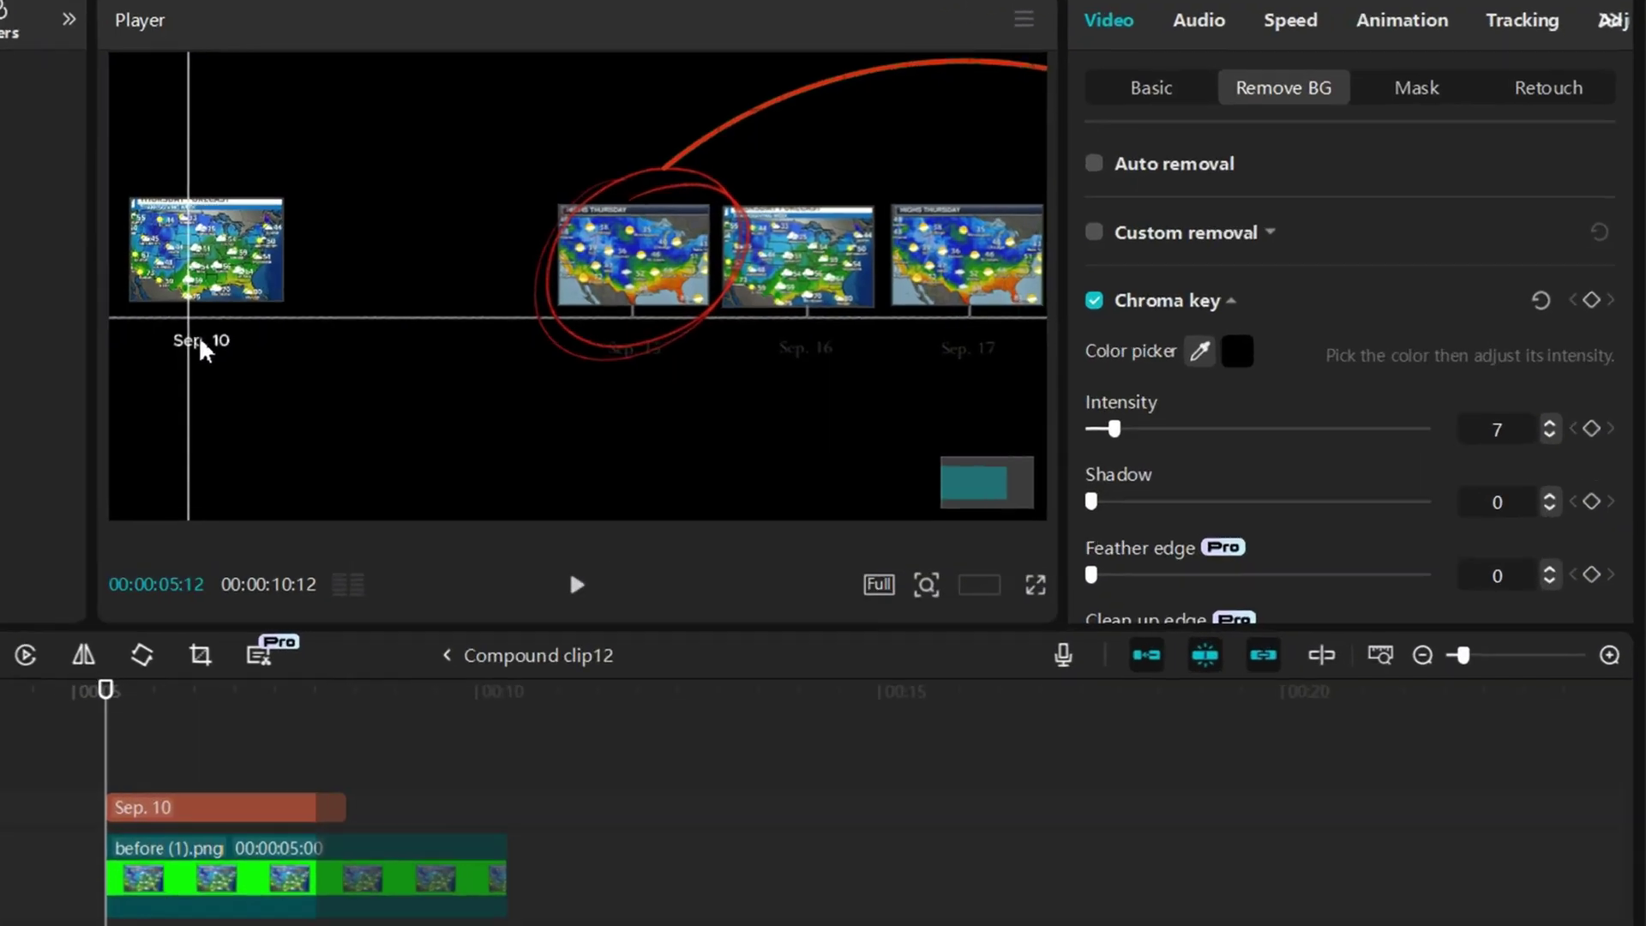
click(1296, 534)
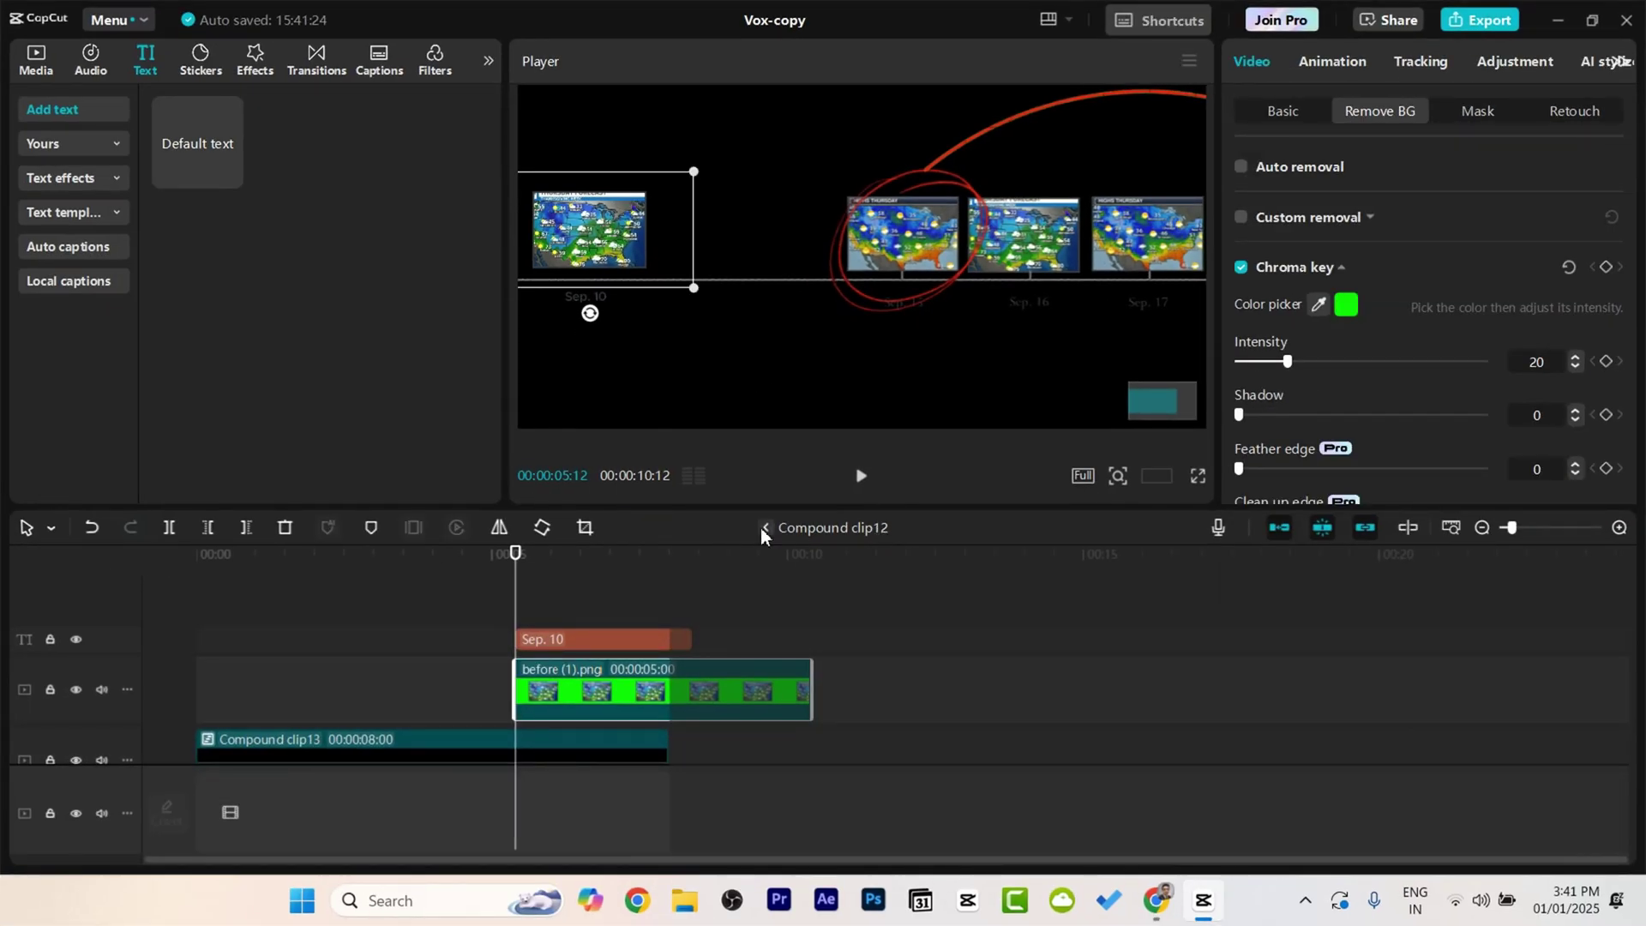
Step: Return to the main timeline and play the closing pan from about 00:00:06:00
click(764, 528)
drag(1029, 600, 1076, 613)
key(space)
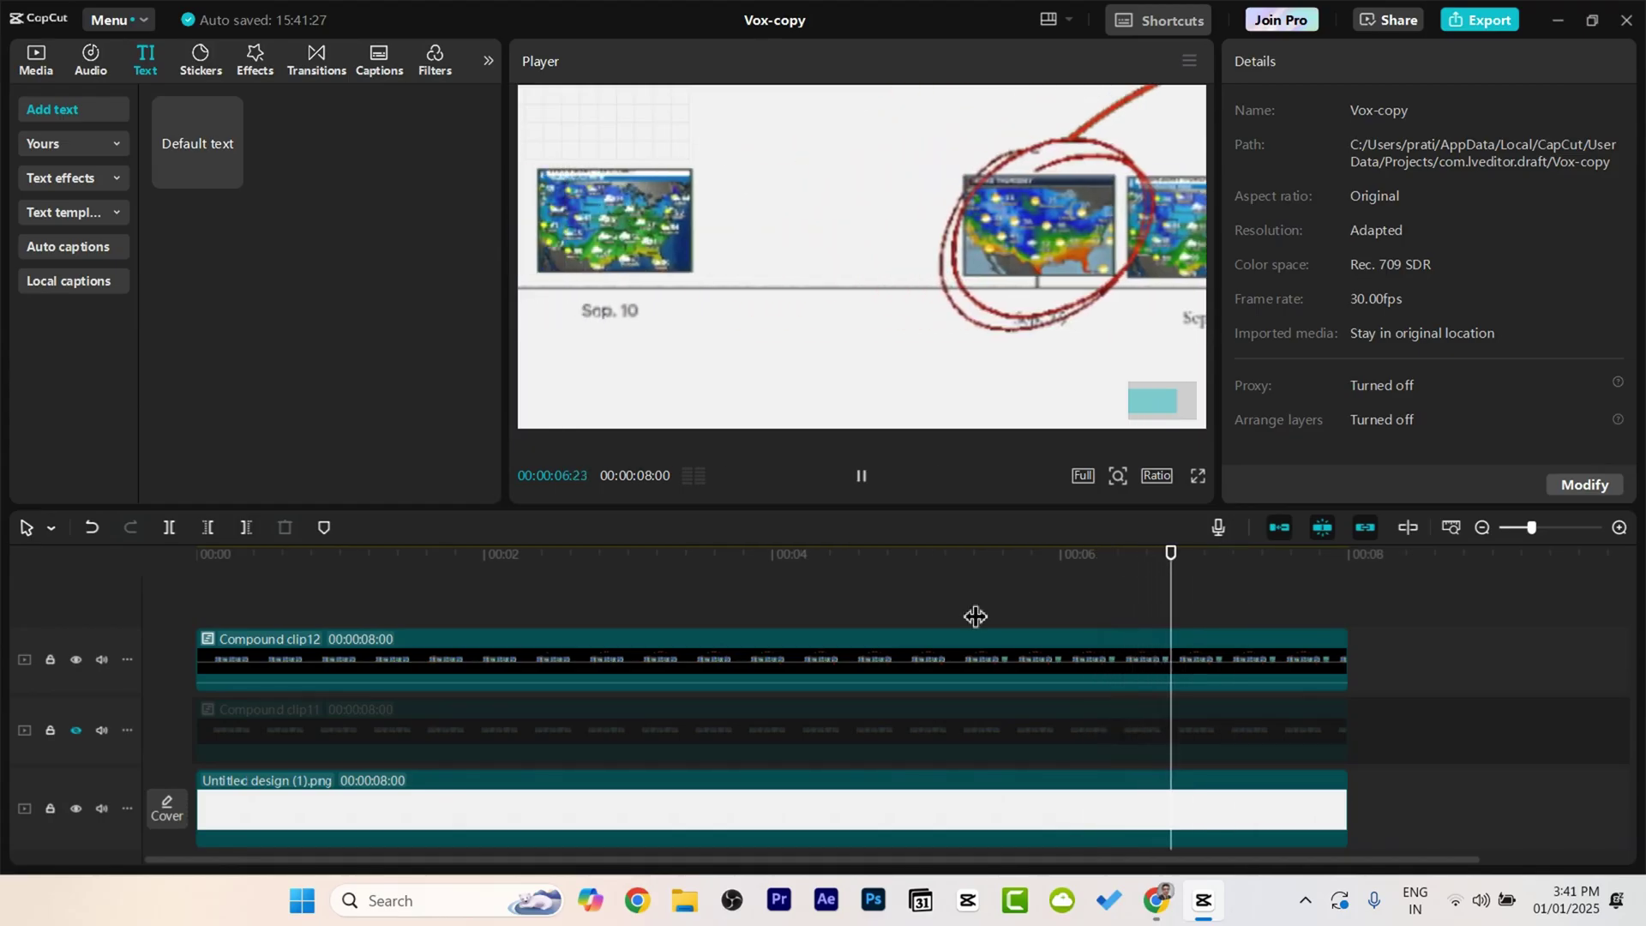
key(space)
Step: Show Compound clip12's variable speed animation and smooth the scale curve at the second keyframe
click(279, 671)
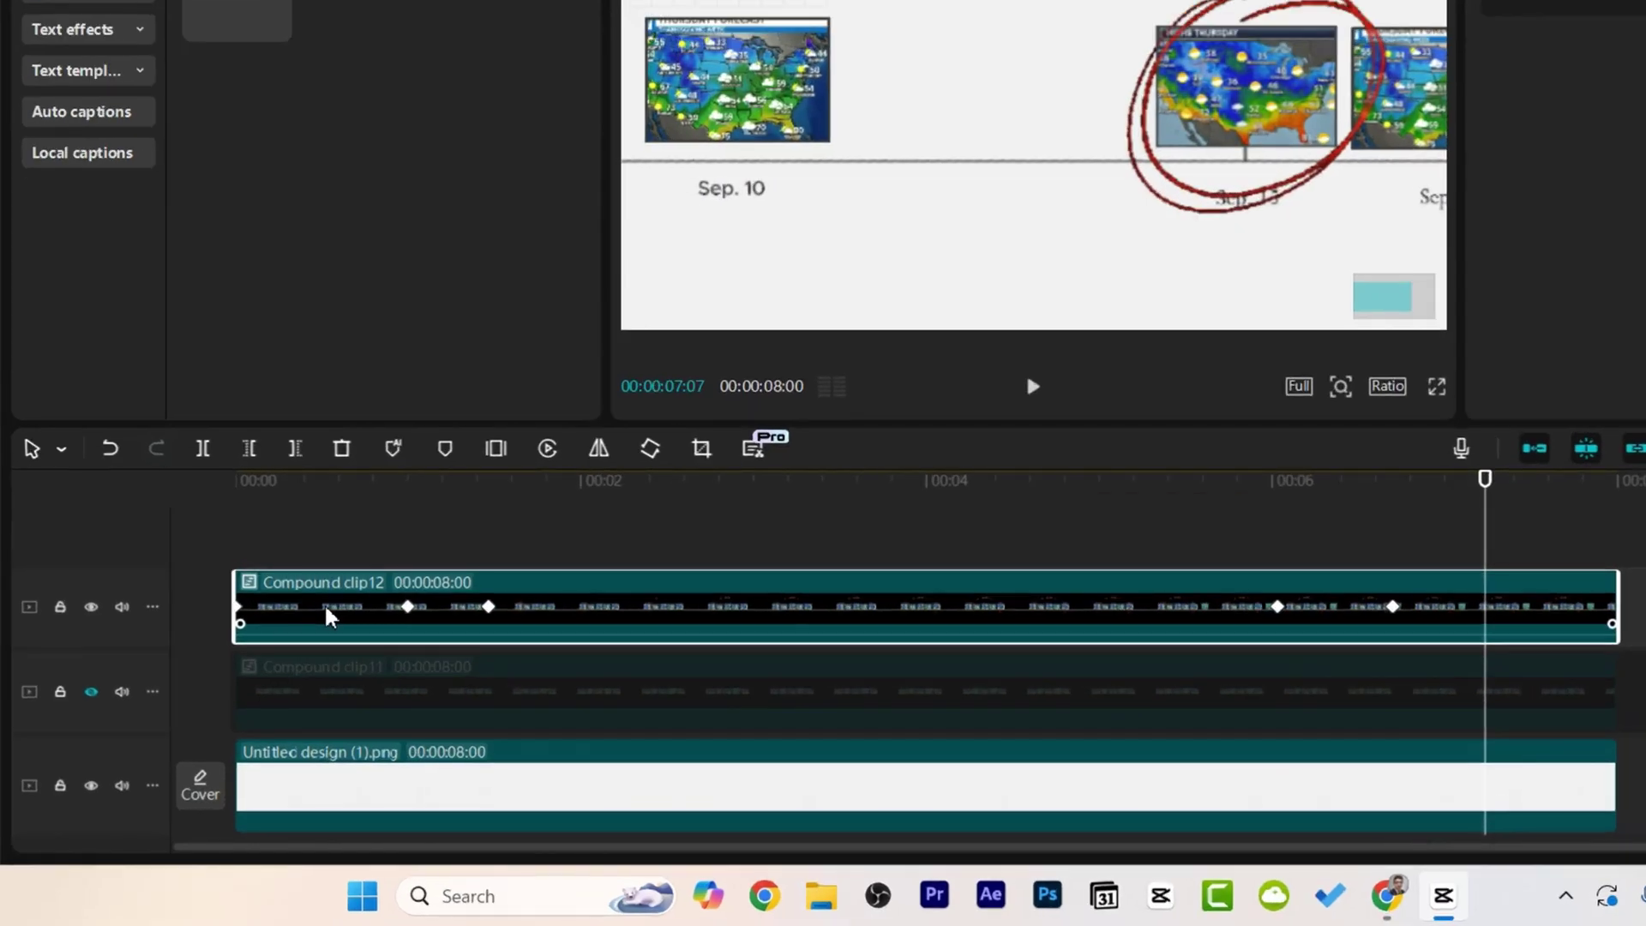
right_click(271, 658)
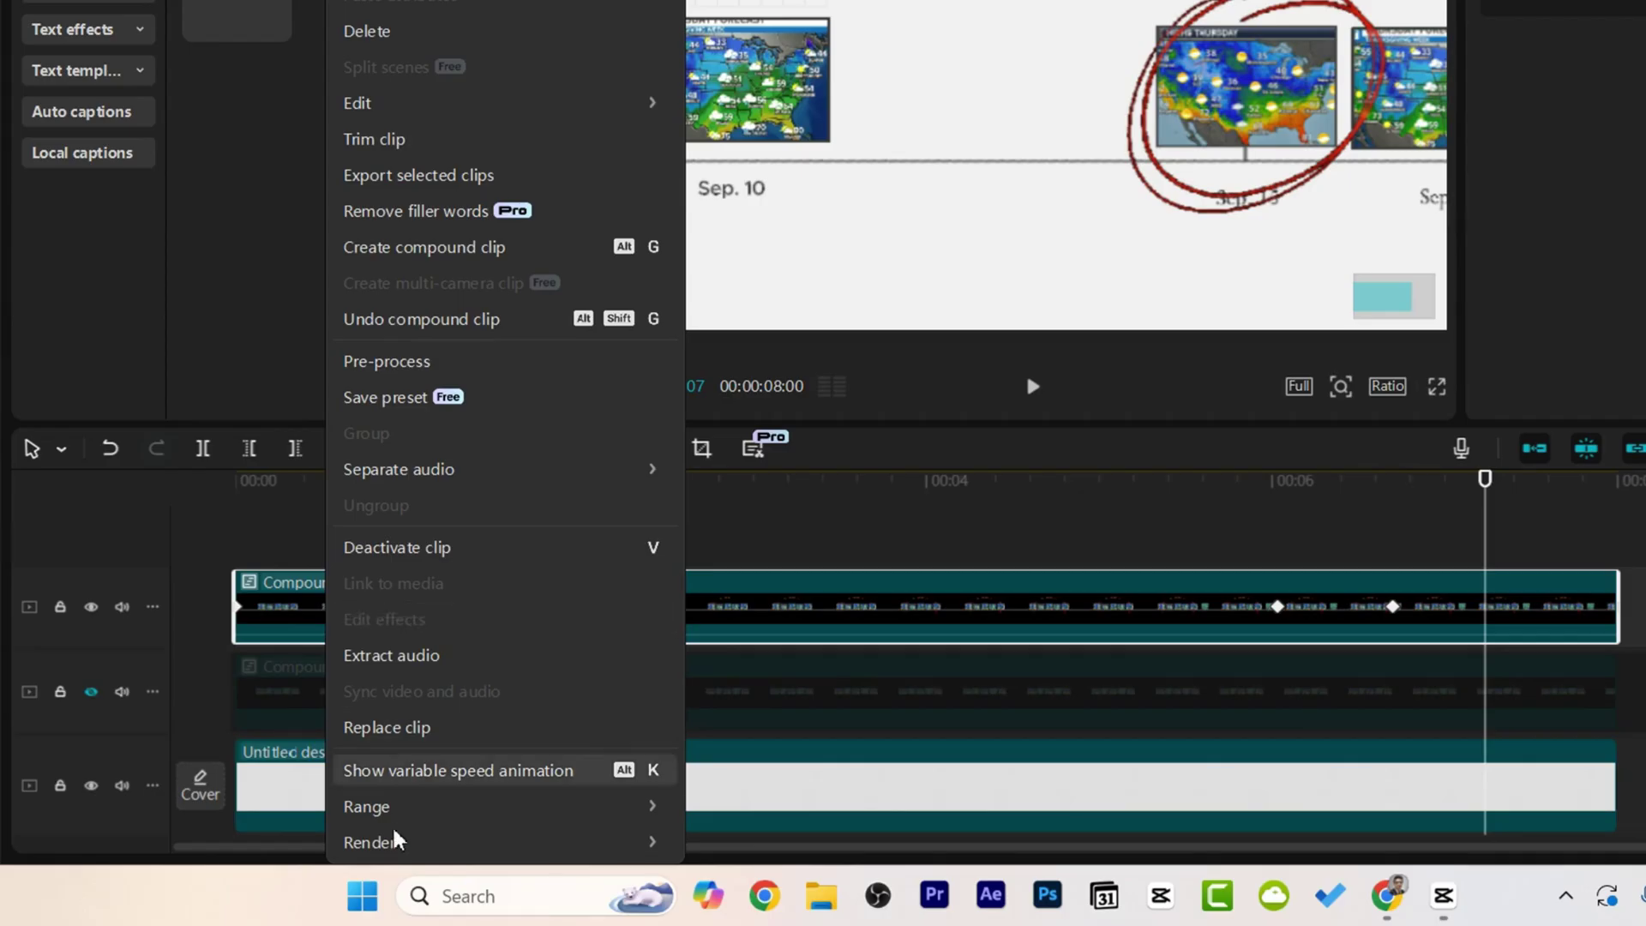
click(486, 768)
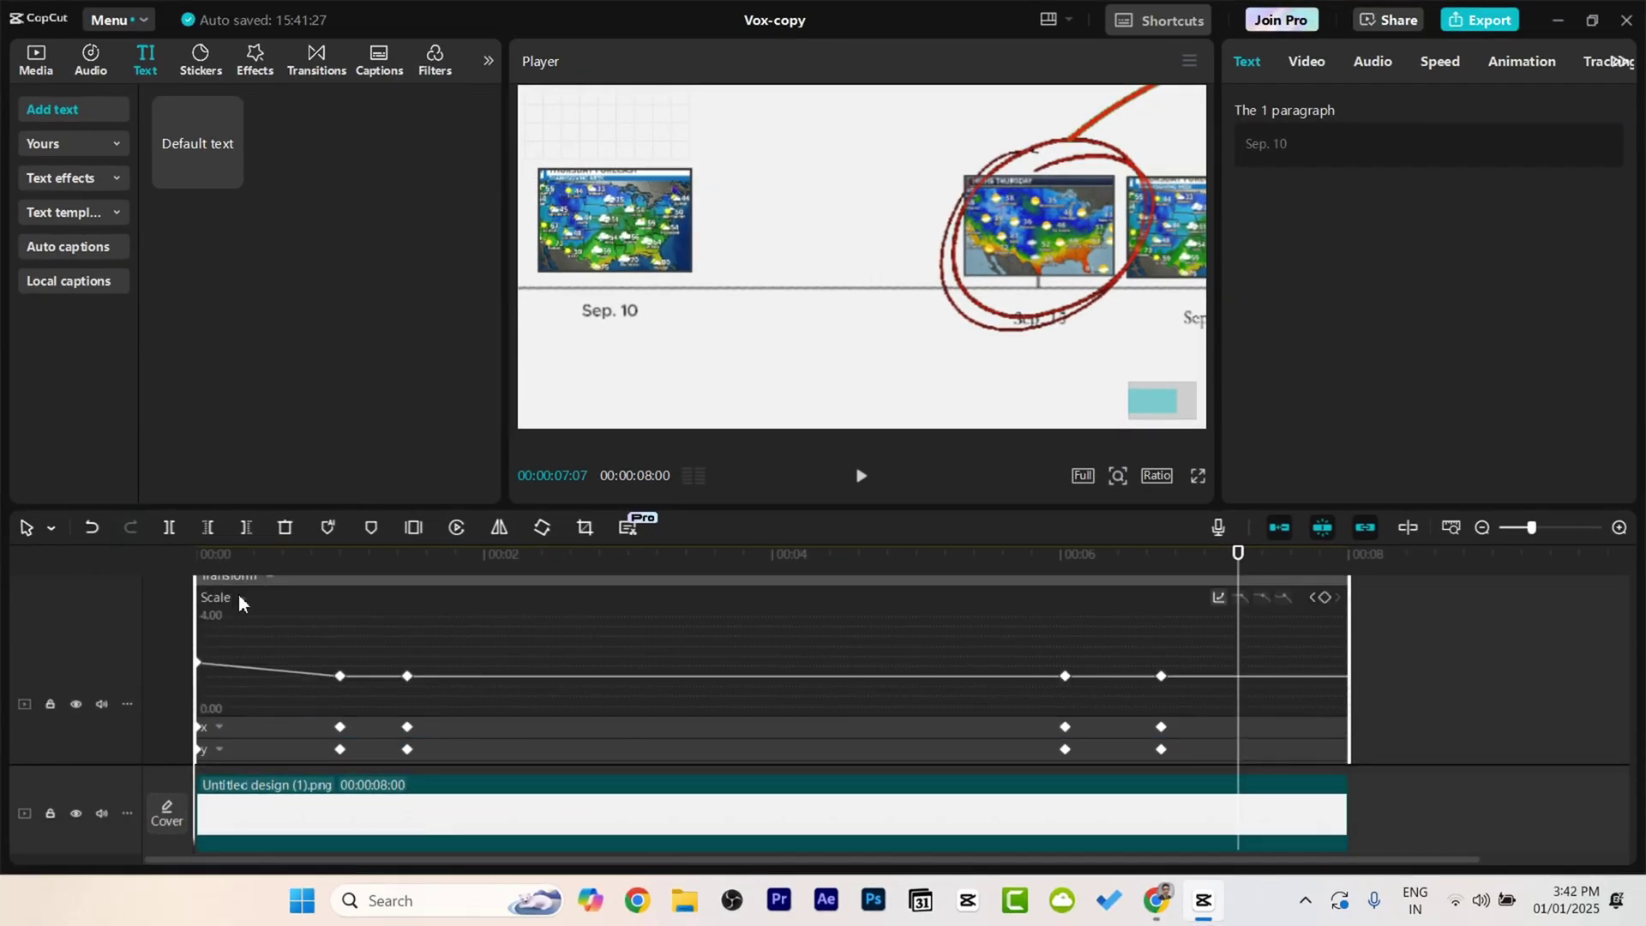
click(340, 677)
click(1260, 599)
click(408, 676)
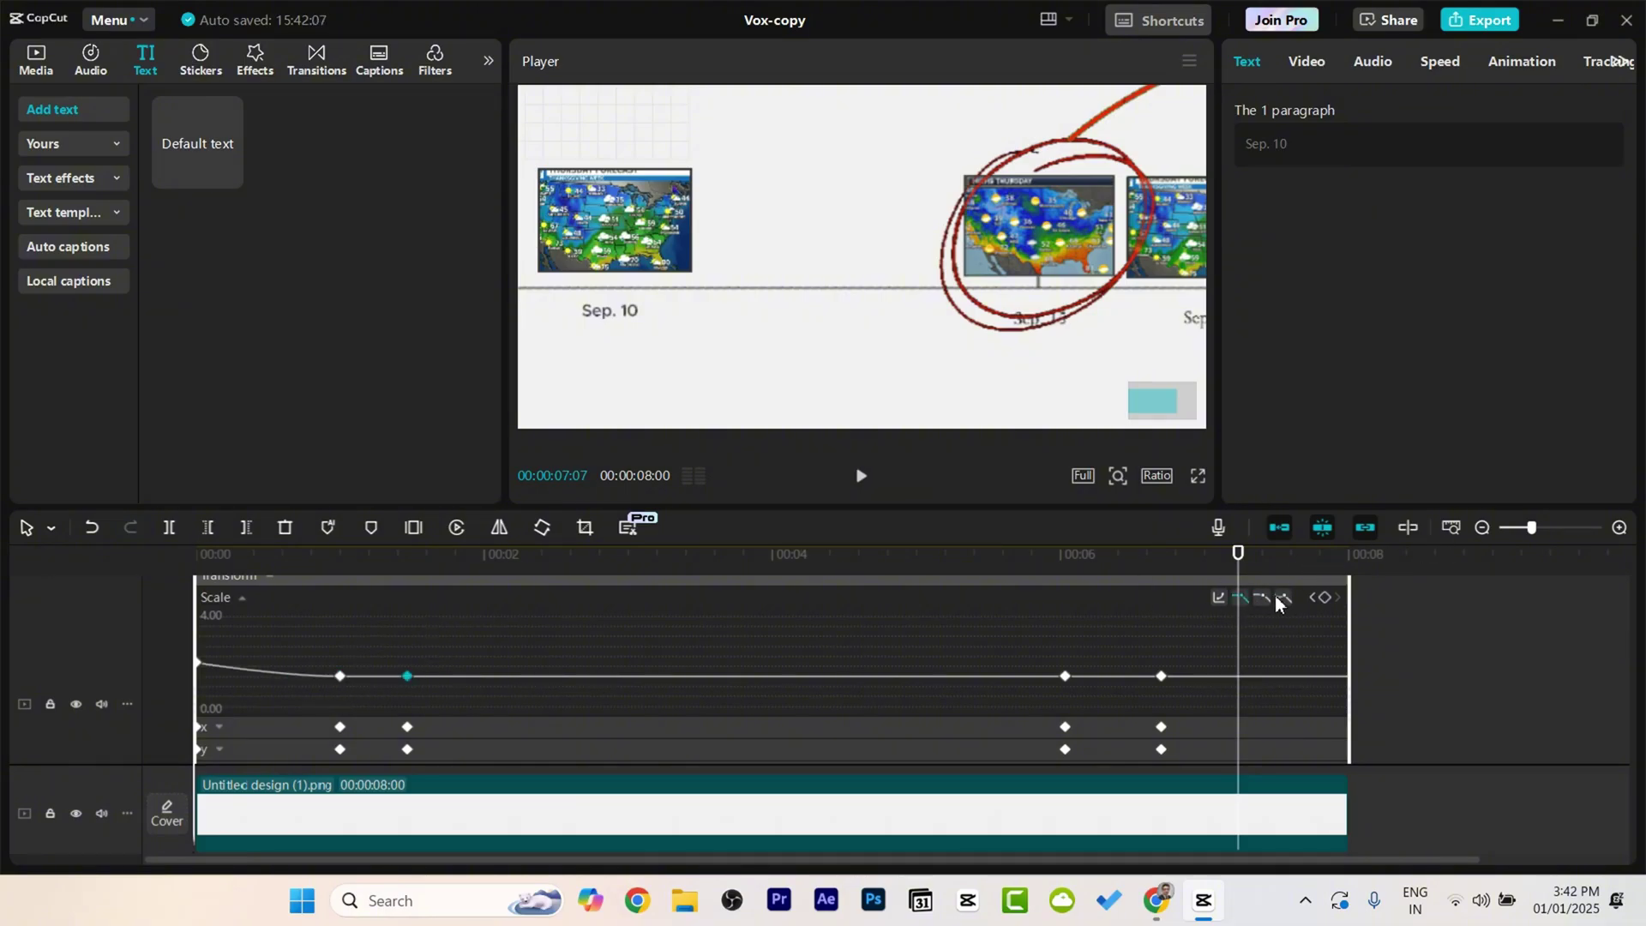
Step: Expand Compound clip12's X position graph and smooth the curve at every keyframe after the first
click(290, 727)
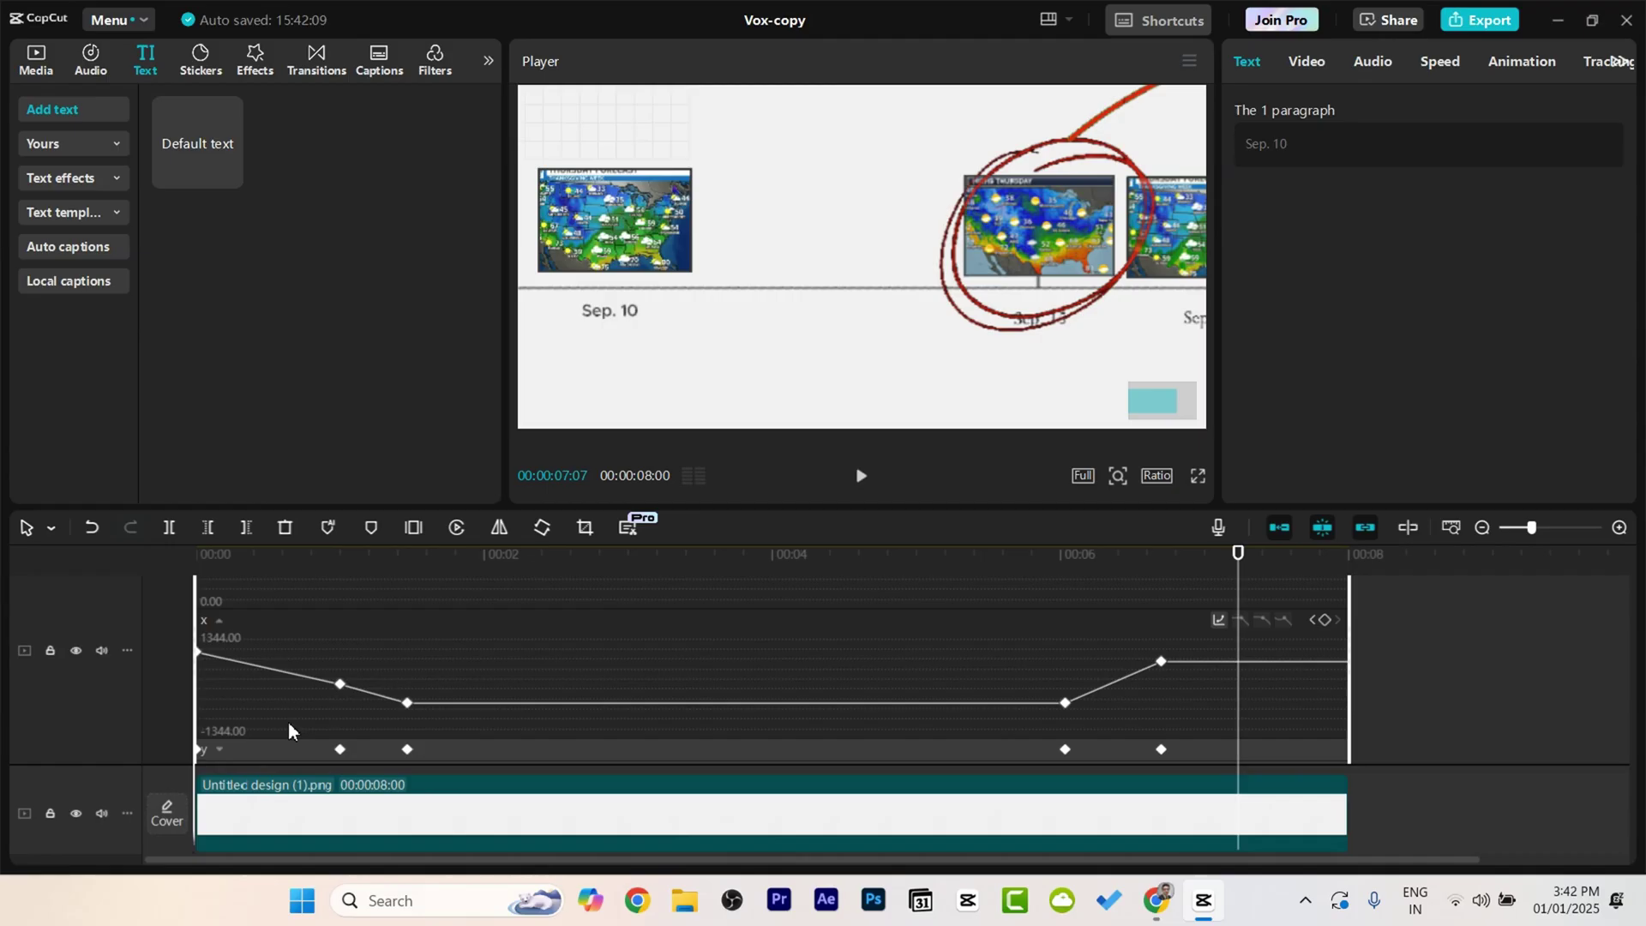
click(339, 683)
click(1256, 619)
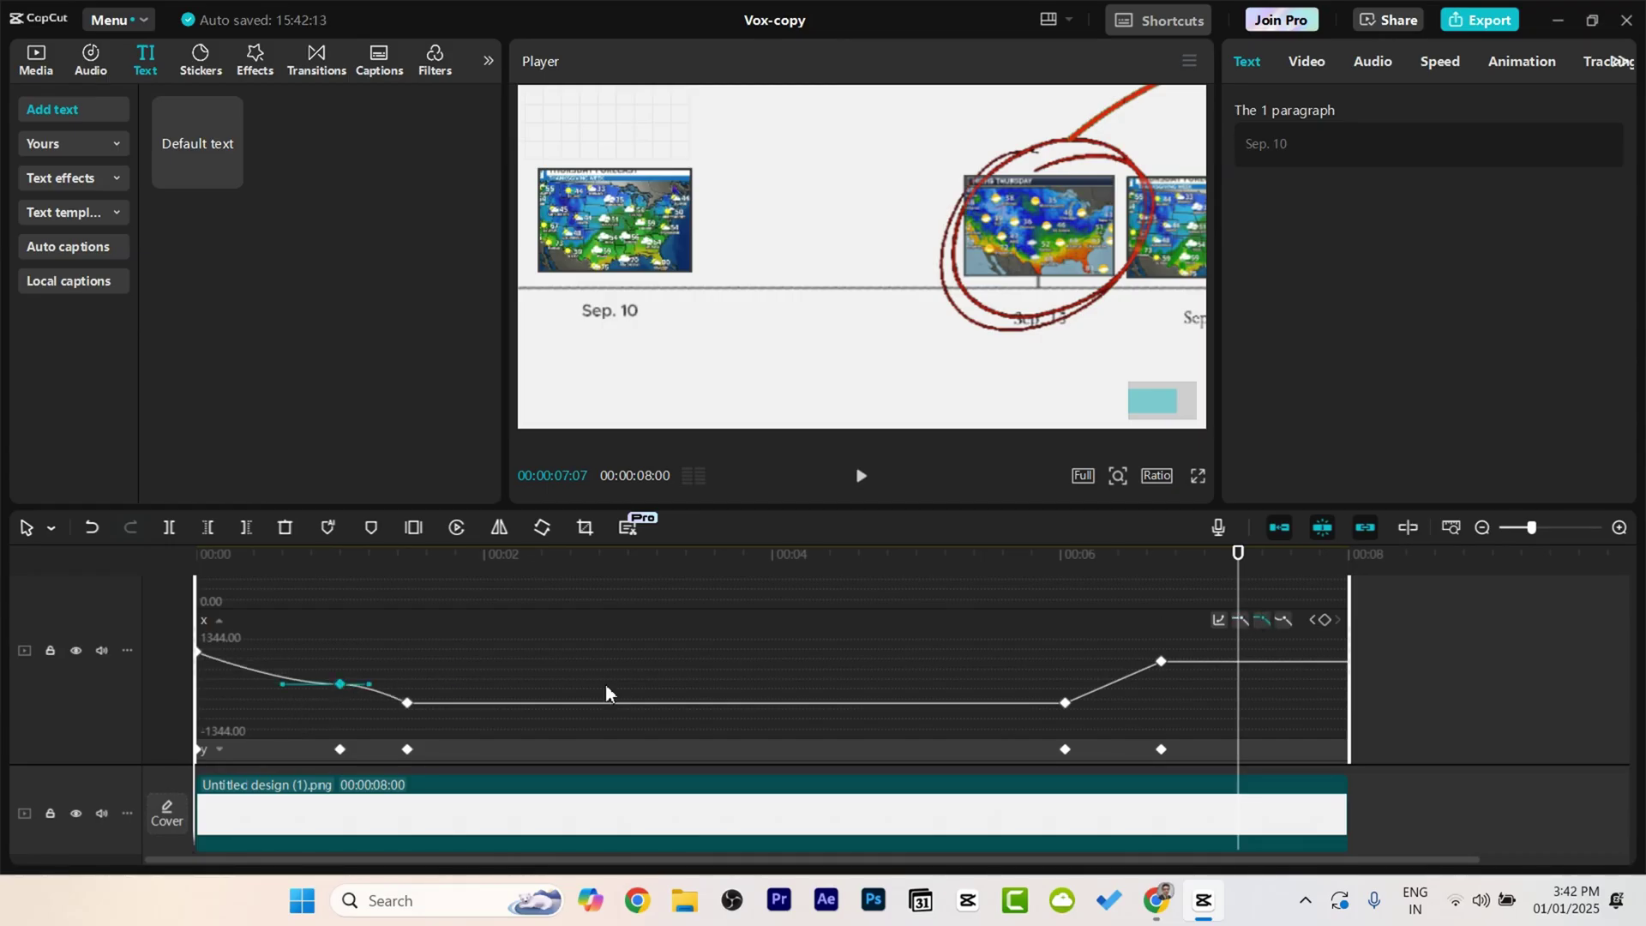
click(409, 703)
click(1263, 621)
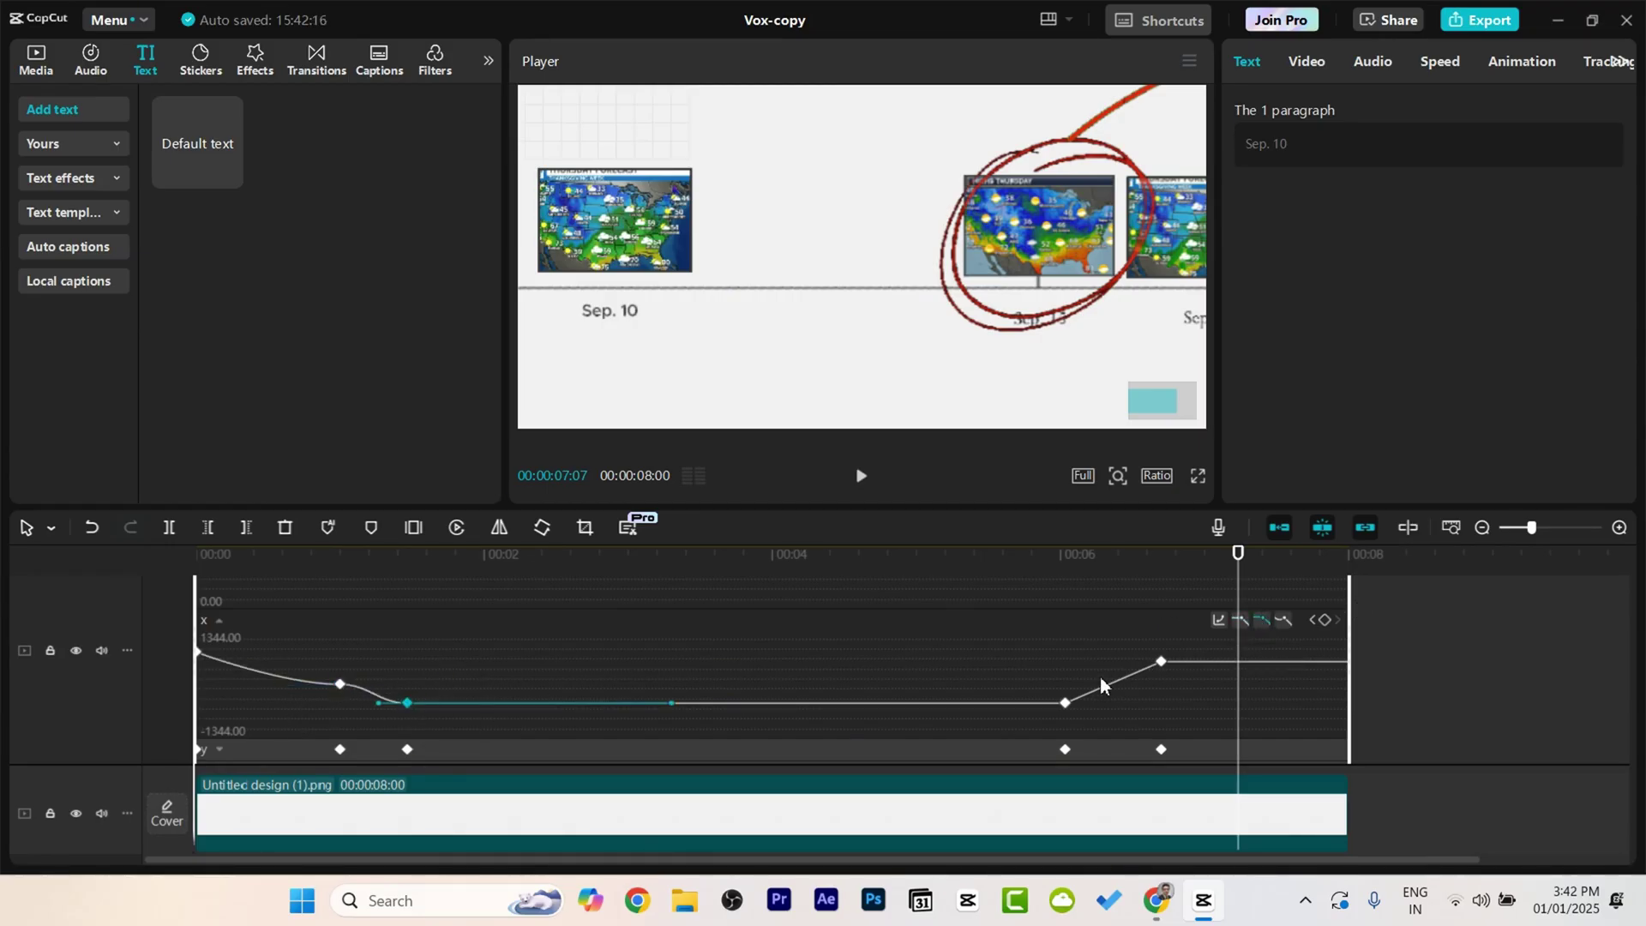
click(1065, 702)
click(1274, 620)
Step: Play the whole scene full screen from 00:00:00:00 to check the smoothed movement
scroll(1094, 660, down, 1)
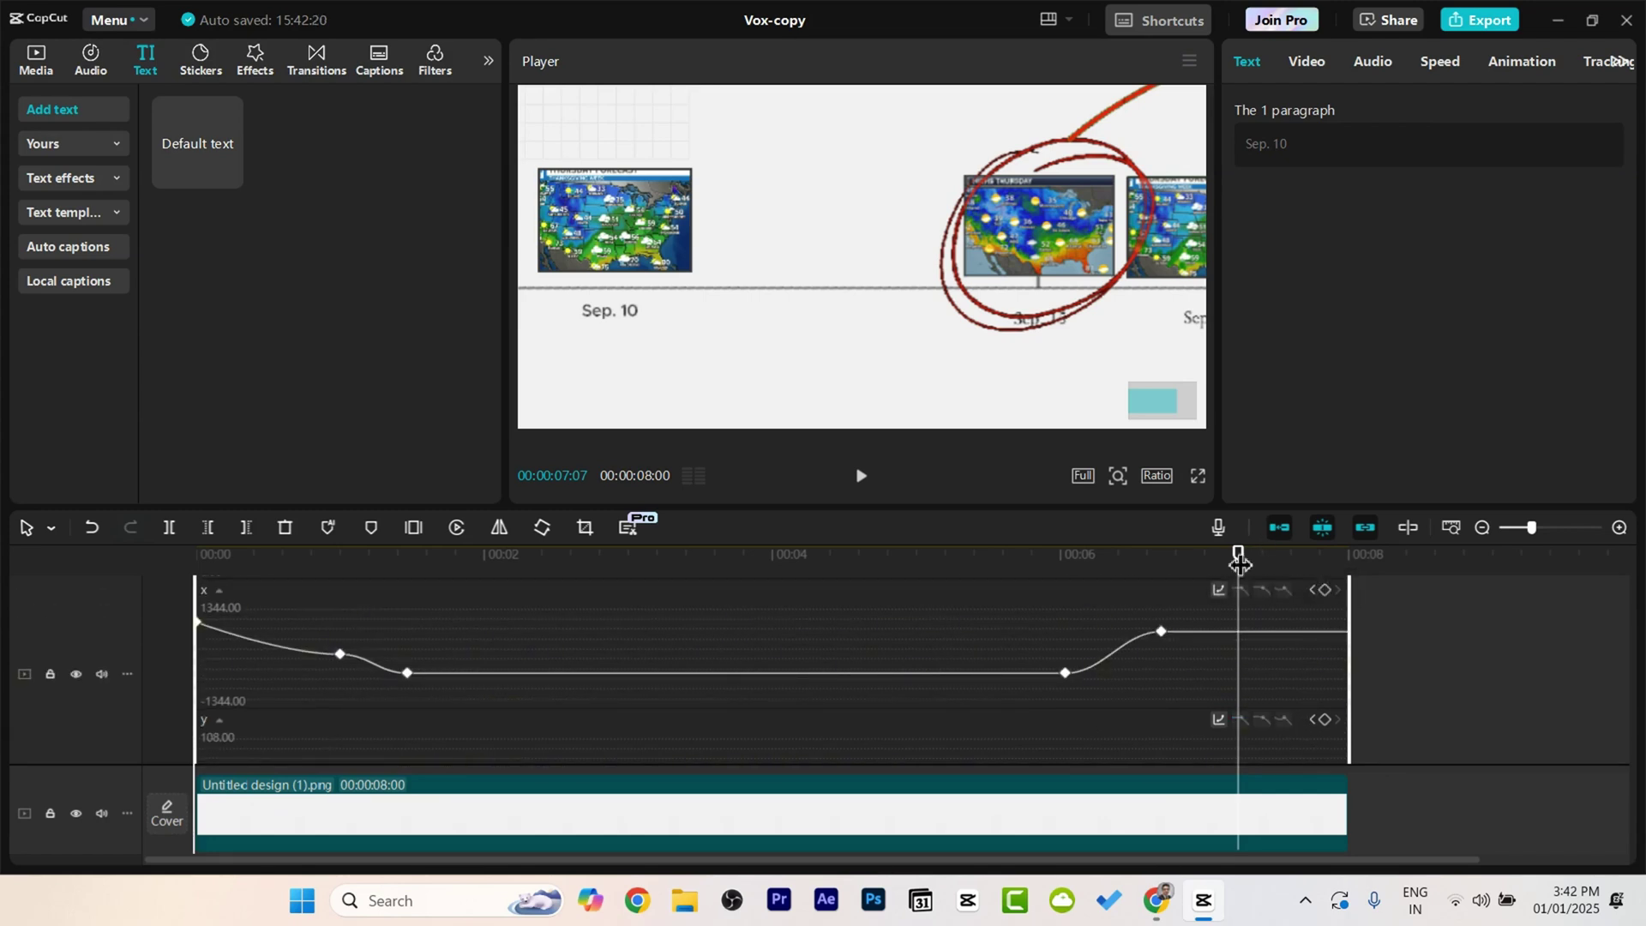
drag(1239, 563, 197, 558)
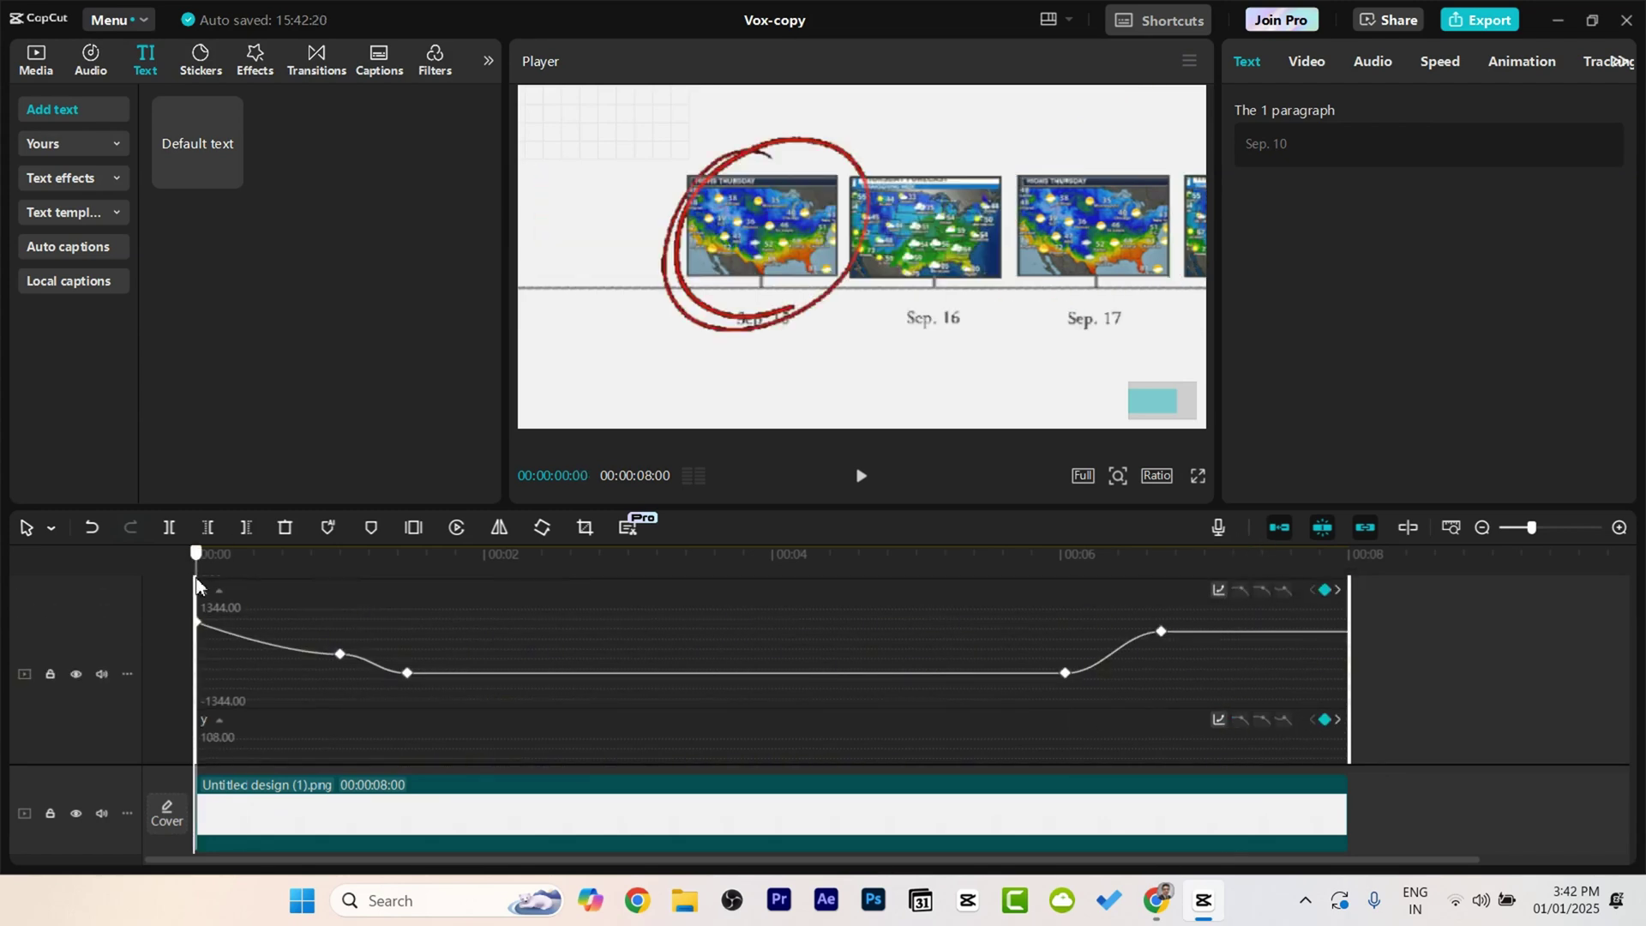
click(1201, 477)
key(space)
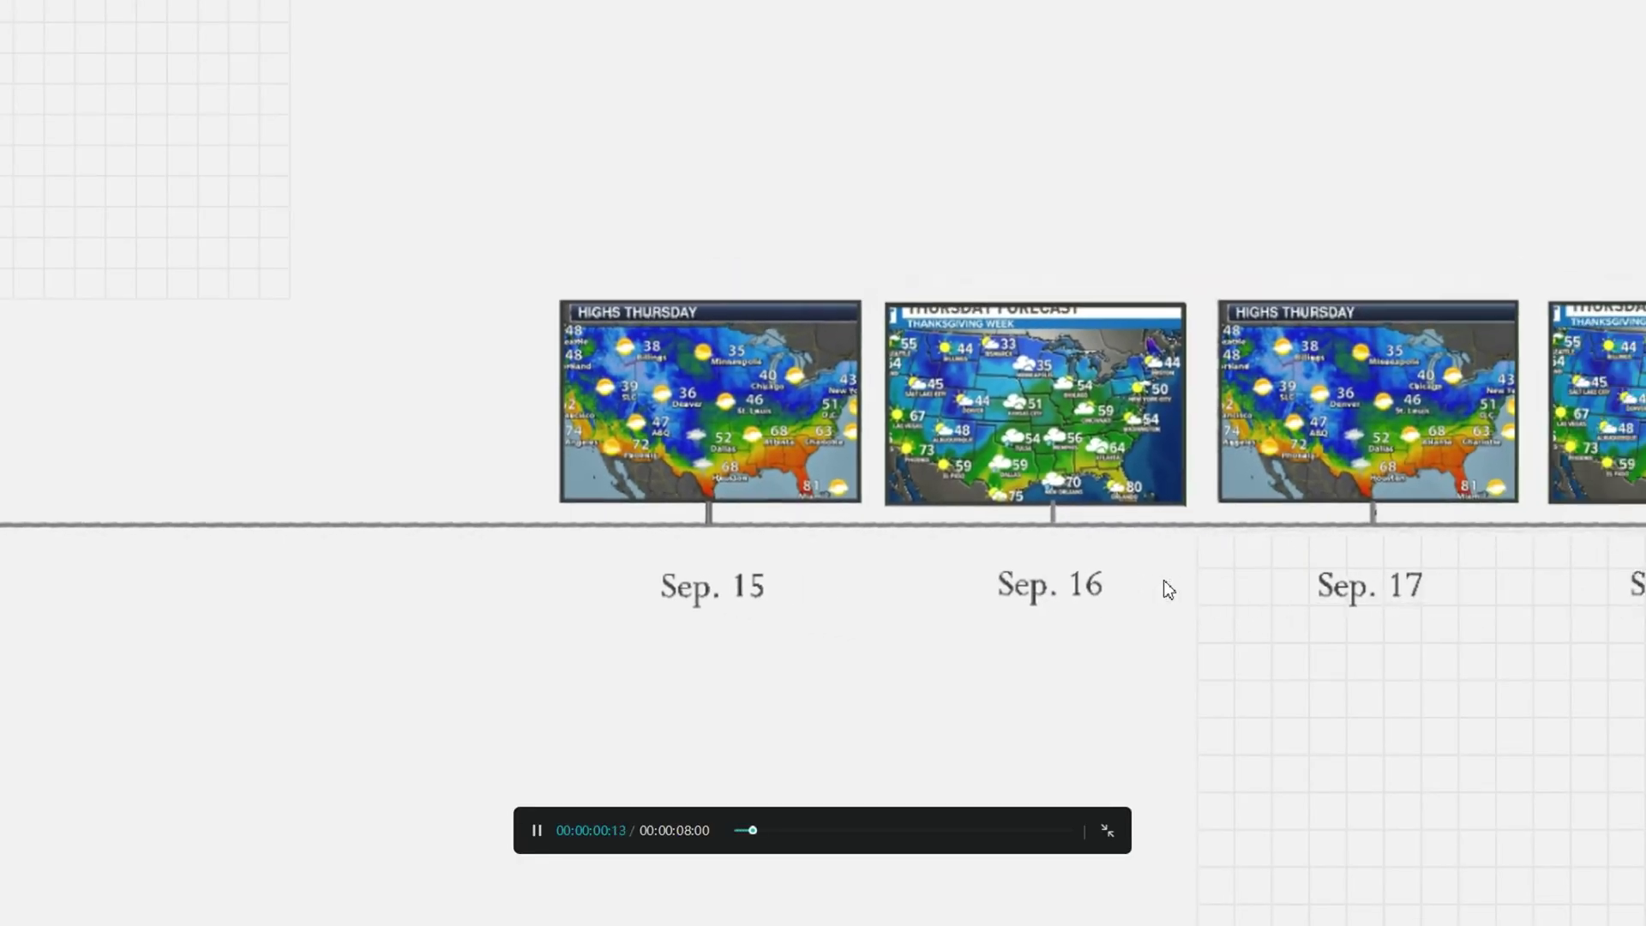